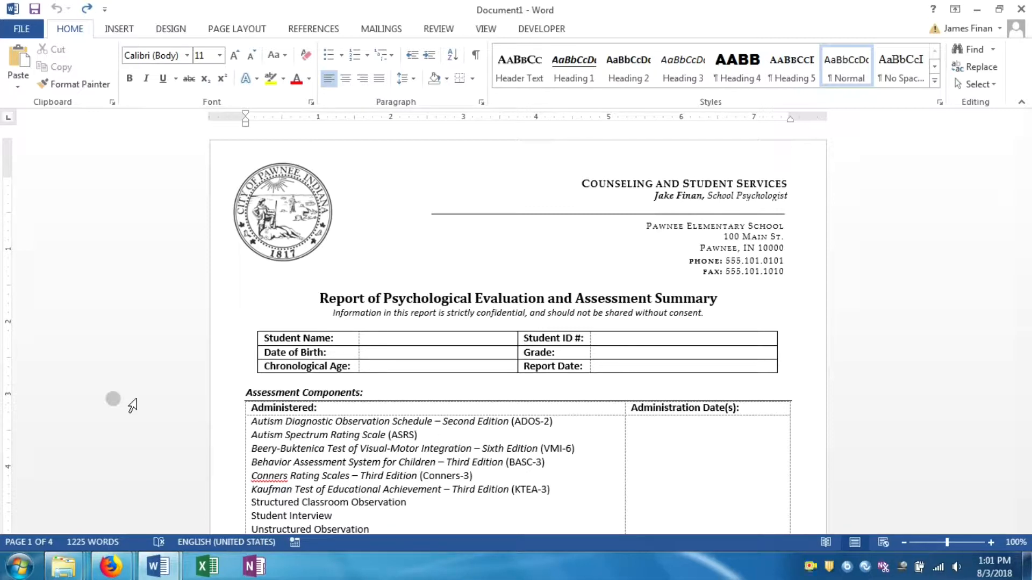
Look over the report template from the student information table through the Academic History and School Performance section
{"action": "scroll", "coordinate": [405, 346], "scroll_direction": "down", "scroll_amount": 10}
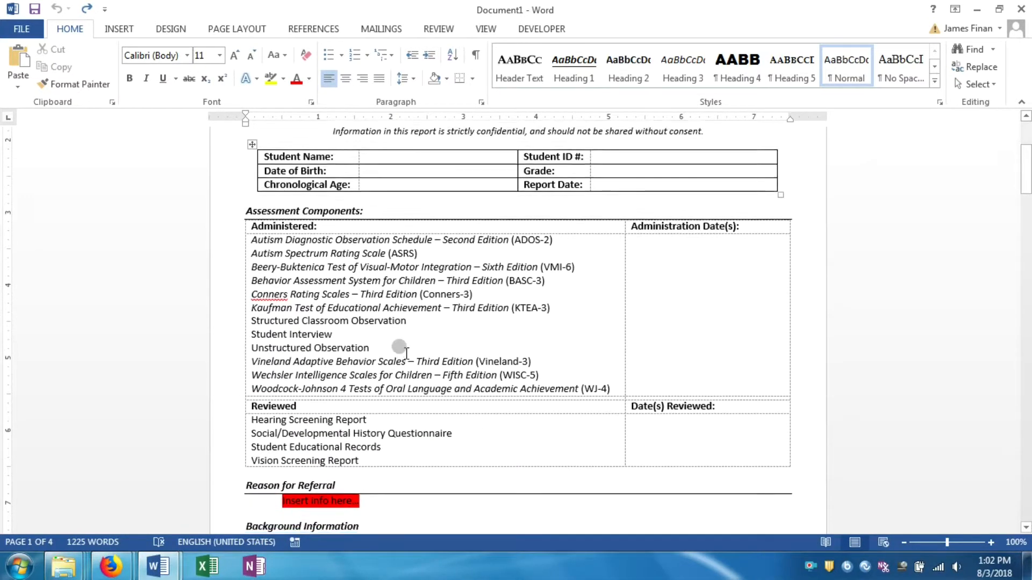
{"action": "scroll", "coordinate": [406, 353], "scroll_direction": "up", "scroll_amount": 10}
{"action": "scroll", "coordinate": [399, 347], "scroll_direction": "down", "scroll_amount": 10}
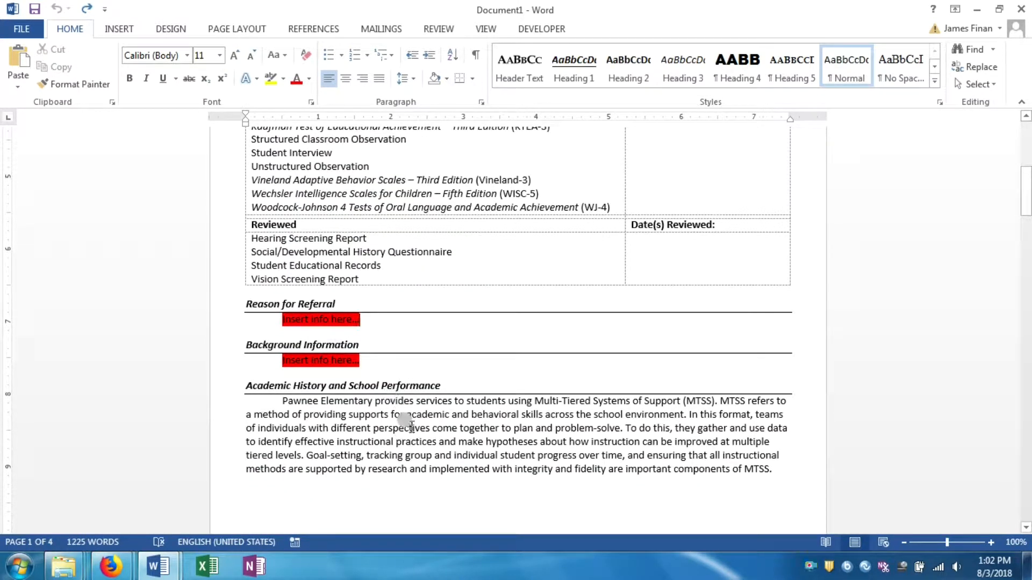
{"action": "scroll", "coordinate": [403, 419], "scroll_direction": "up", "scroll_amount": 7}
{"action": "scroll", "coordinate": [403, 419], "scroll_direction": "down", "scroll_amount": 7}
{"action": "scroll", "coordinate": [376, 413], "scroll_direction": "up", "scroll_amount": 4}
{"action": "scroll", "coordinate": [369, 410], "scroll_direction": "up", "scroll_amount": 1}
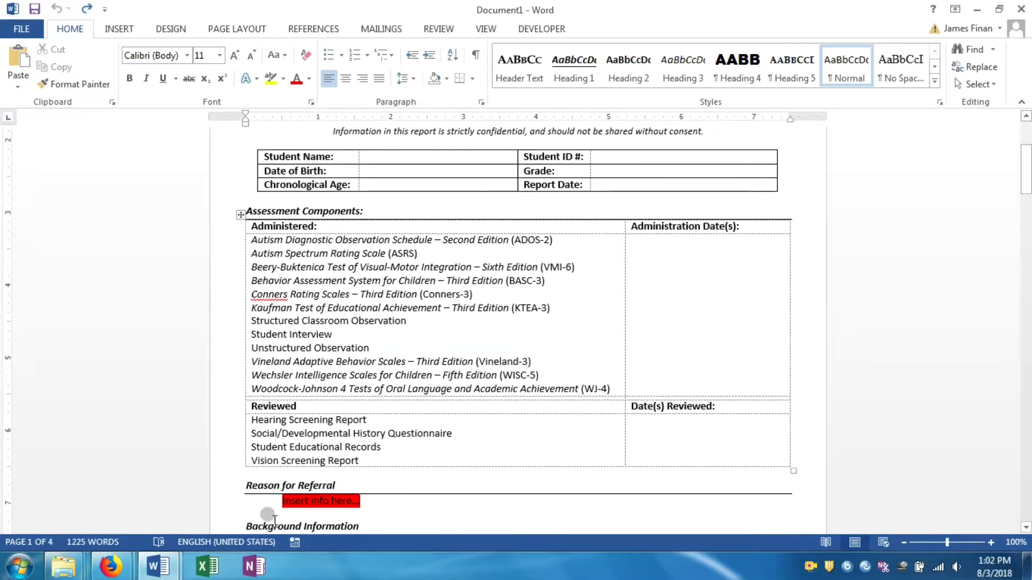
Replace the Reason for Referral heading and its placeholder with the saved Reason for Referral AutoText entry, using the abbreviation "pare"
{"action": "left_click", "coordinate": [362, 485]}
{"action": "left_click_drag", "start_coordinate": [362, 486], "coordinate": [349, 492]}
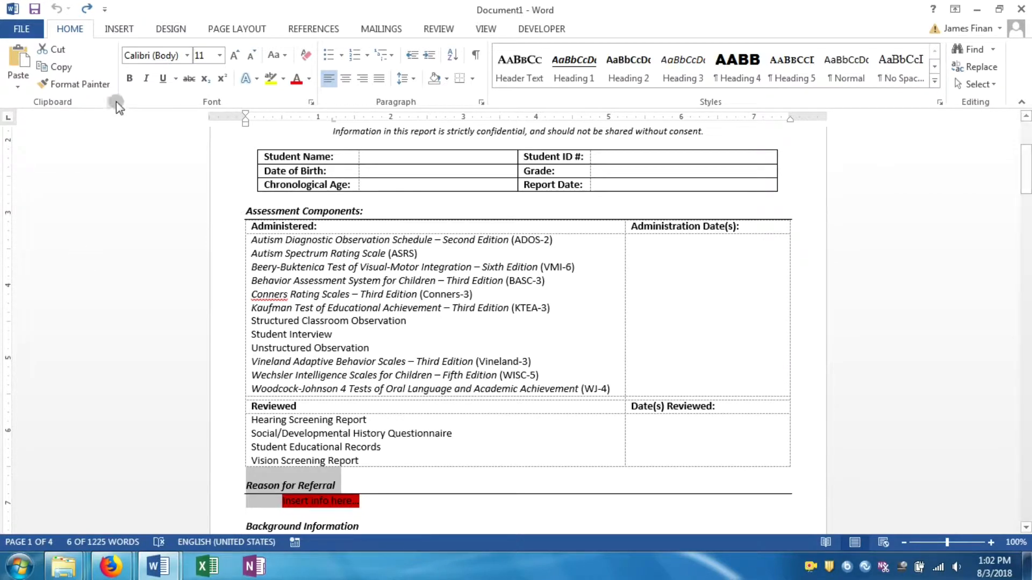
{"action": "left_click", "coordinate": [108, 30]}
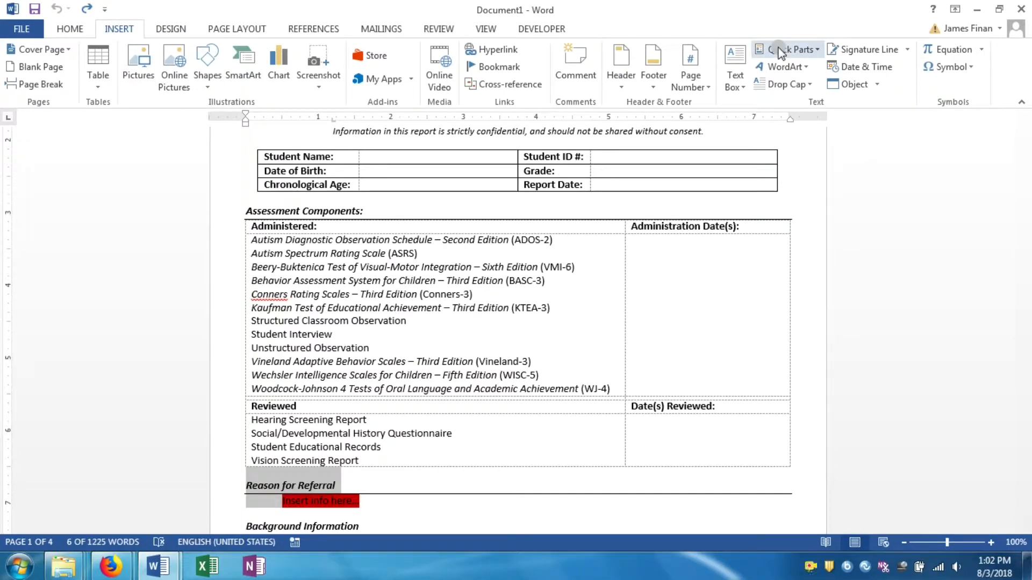
{"action": "mouse_move", "coordinate": [241, 422]}
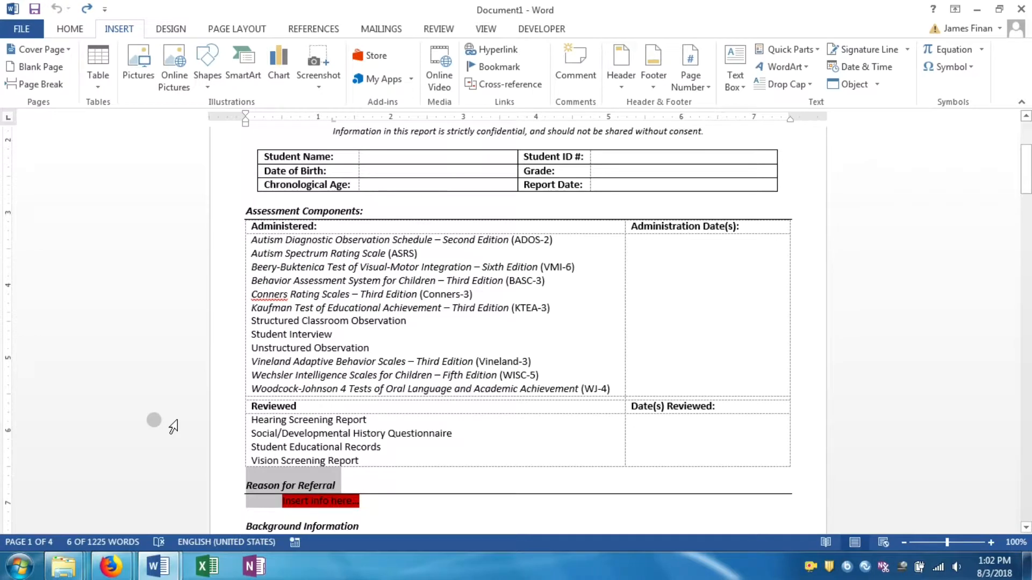
{"action": "left_click", "coordinate": [343, 514]}
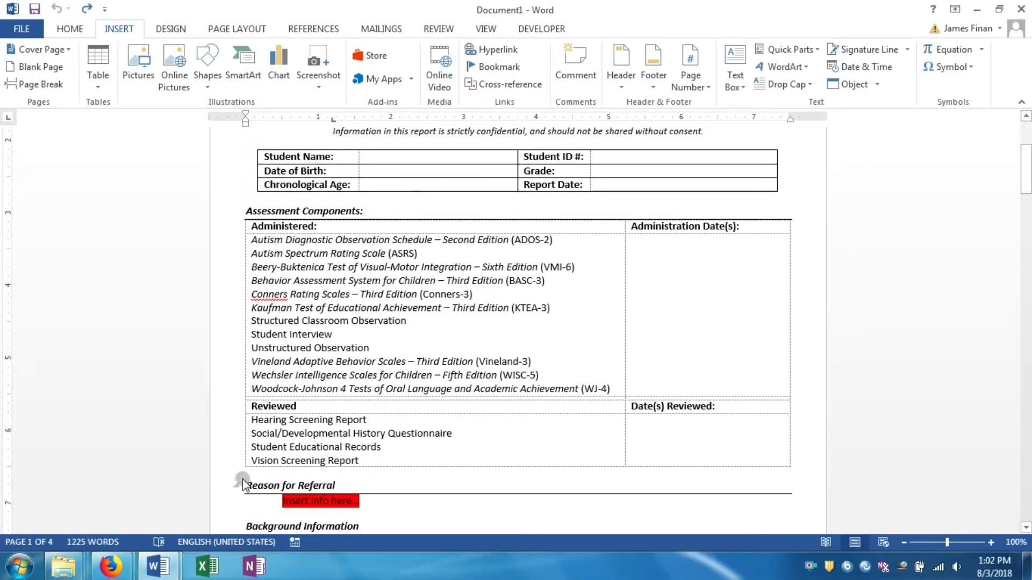
{"action": "left_click_drag", "start_coordinate": [239, 476], "coordinate": [360, 500]}
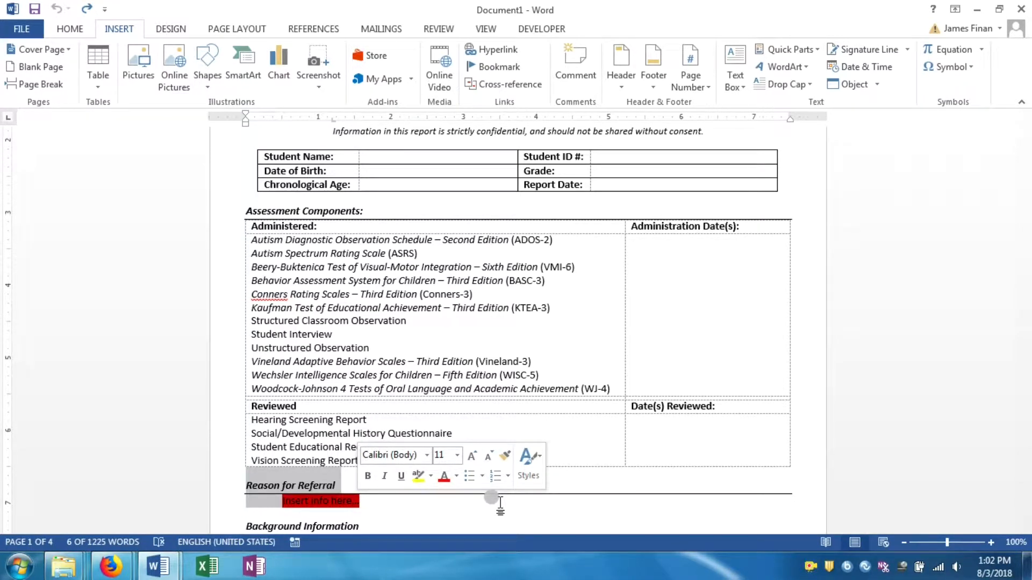
{"action": "type", "text": "pare"}
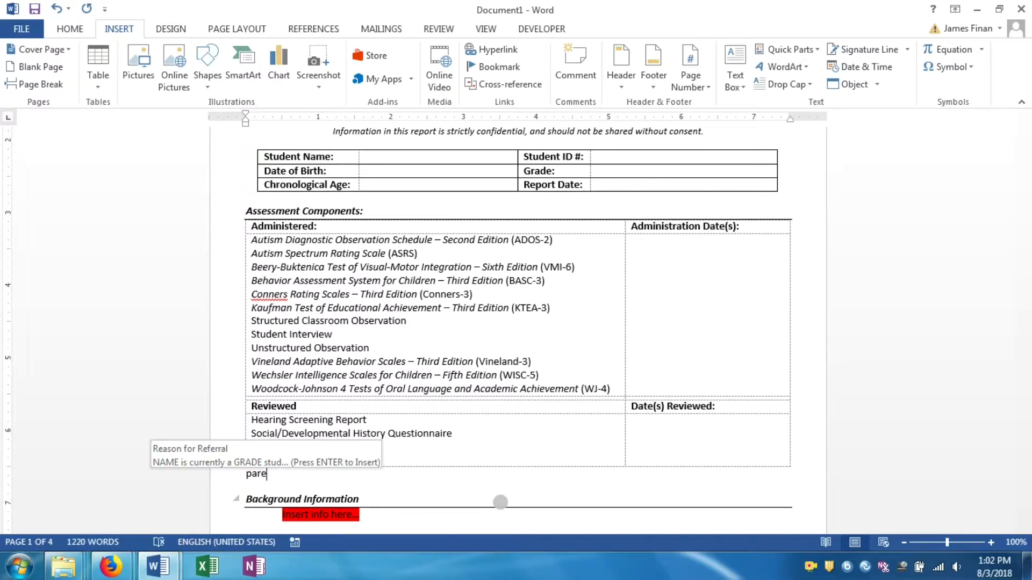
{"action": "key", "text": "Return"}
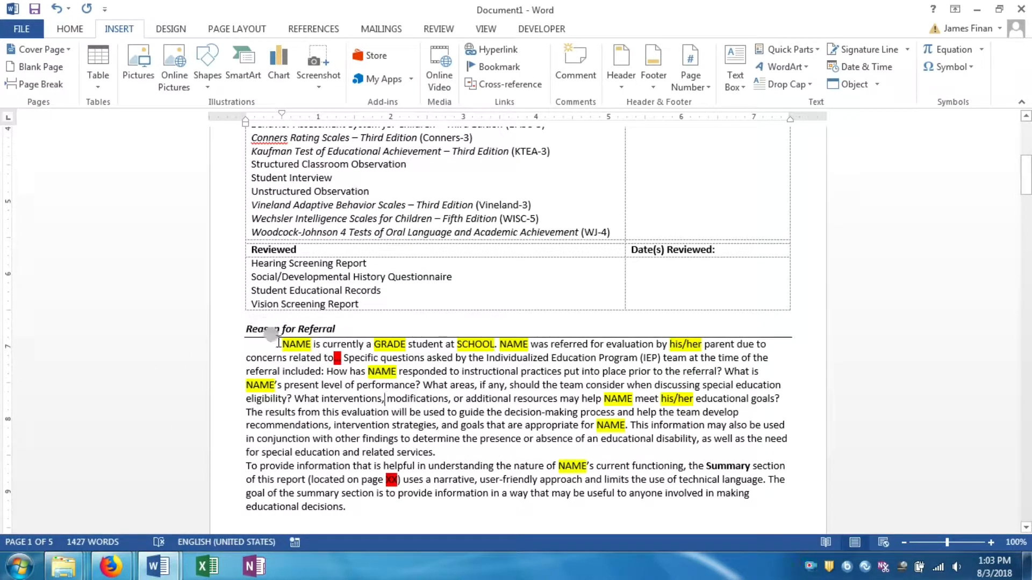
Examine the repeated highlighted NAME placeholders in the Reason for Referral paragraph
{"action": "left_click", "coordinate": [296, 342]}
{"action": "double_click", "coordinate": [296, 343]}
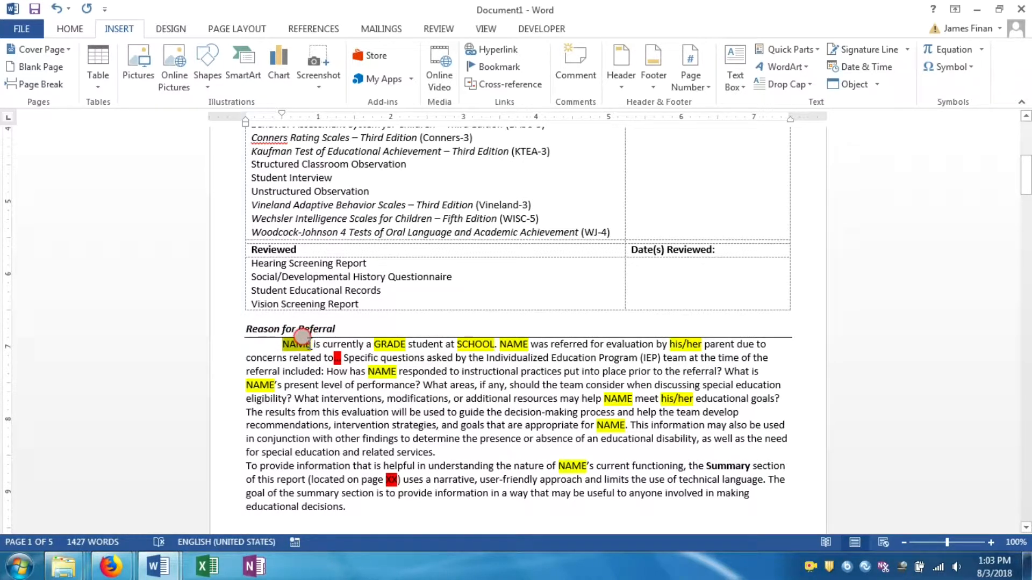
{"action": "left_click", "coordinate": [423, 385]}
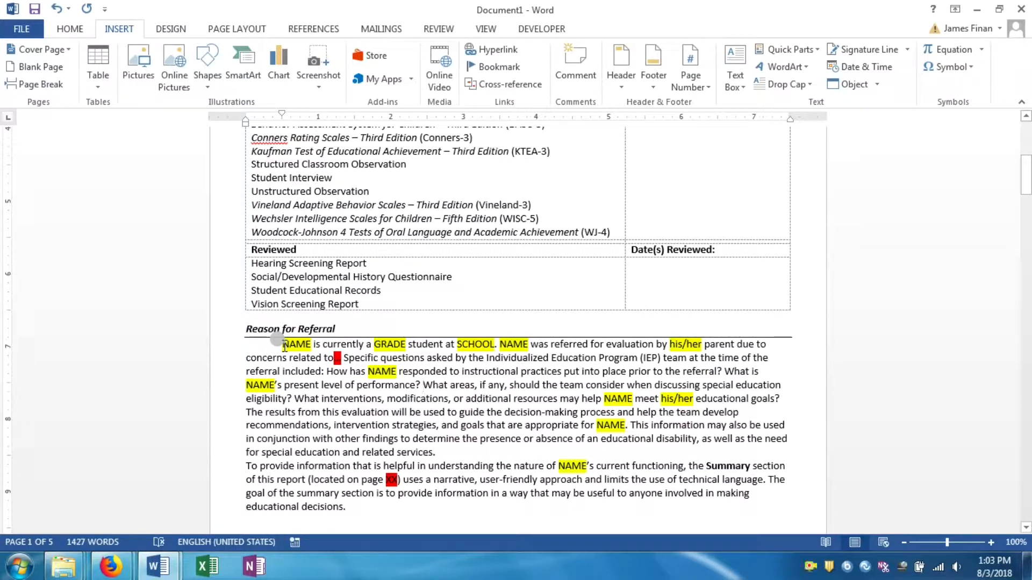
{"action": "left_click_drag", "start_coordinate": [284, 346], "coordinate": [310, 349]}
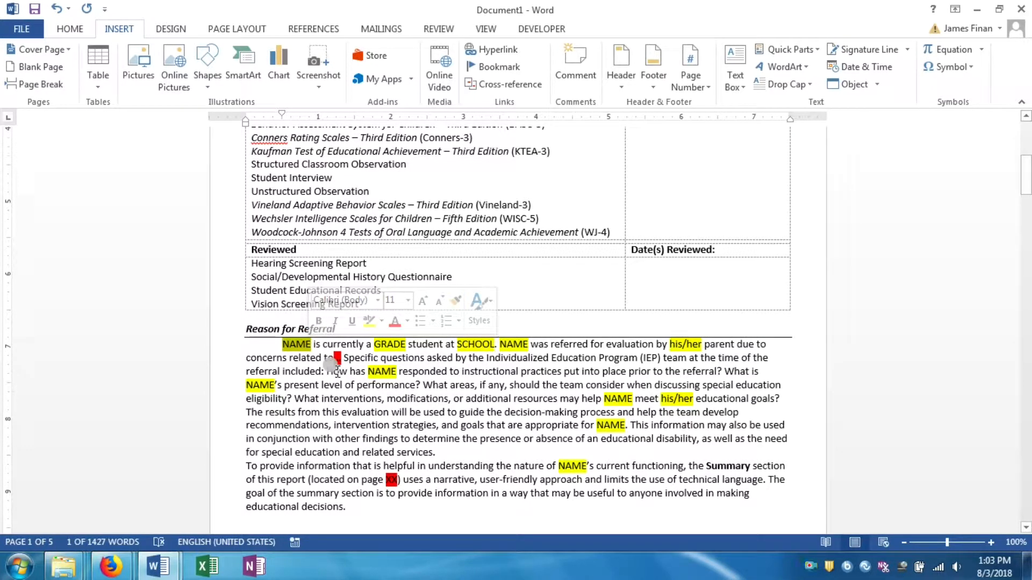
{"action": "left_click", "coordinate": [287, 344]}
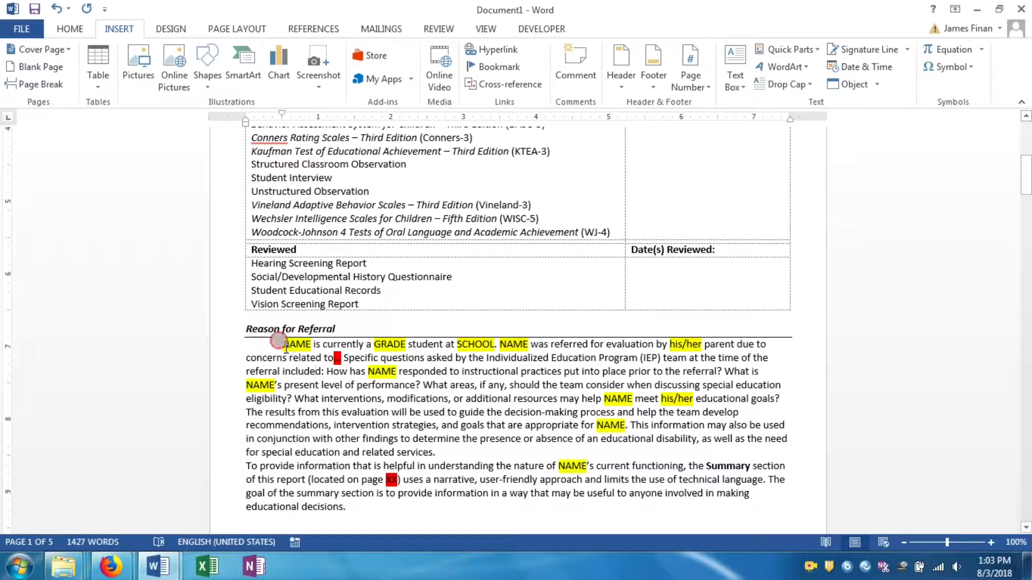
{"action": "left_click_drag", "start_coordinate": [283, 347], "coordinate": [310, 348]}
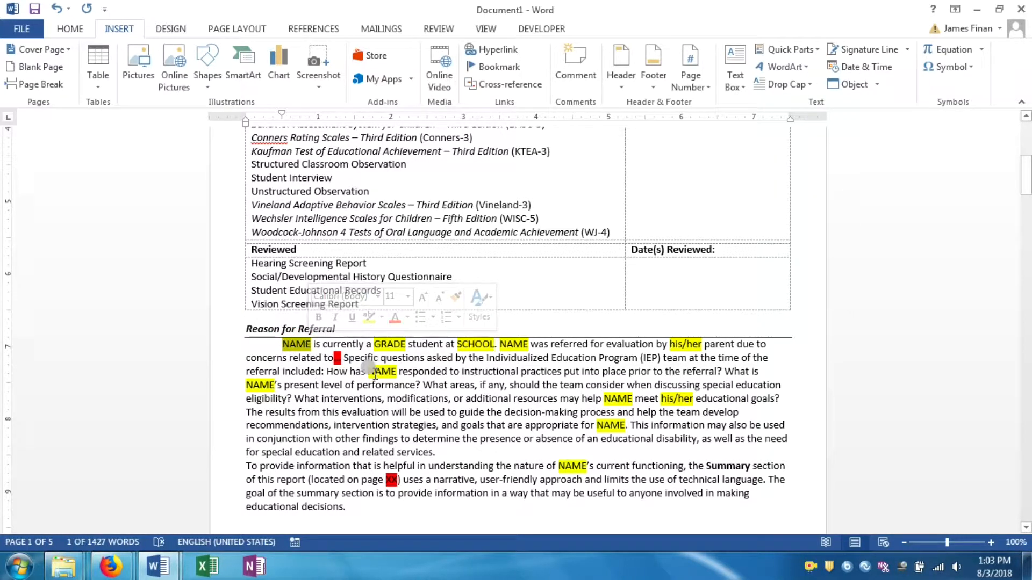
{"action": "left_click_drag", "start_coordinate": [370, 372], "coordinate": [399, 375]}
{"action": "left_click", "coordinate": [405, 385]}
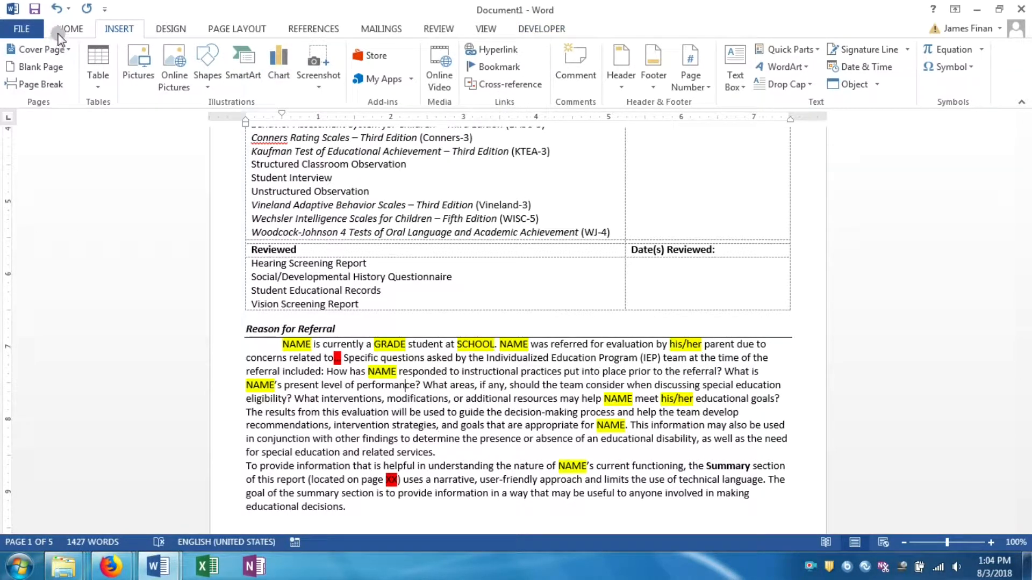
Make sure Developer is enabled among the main ribbon tabs in the Word options, and check that its commands are available
{"action": "left_click", "coordinate": [540, 29]}
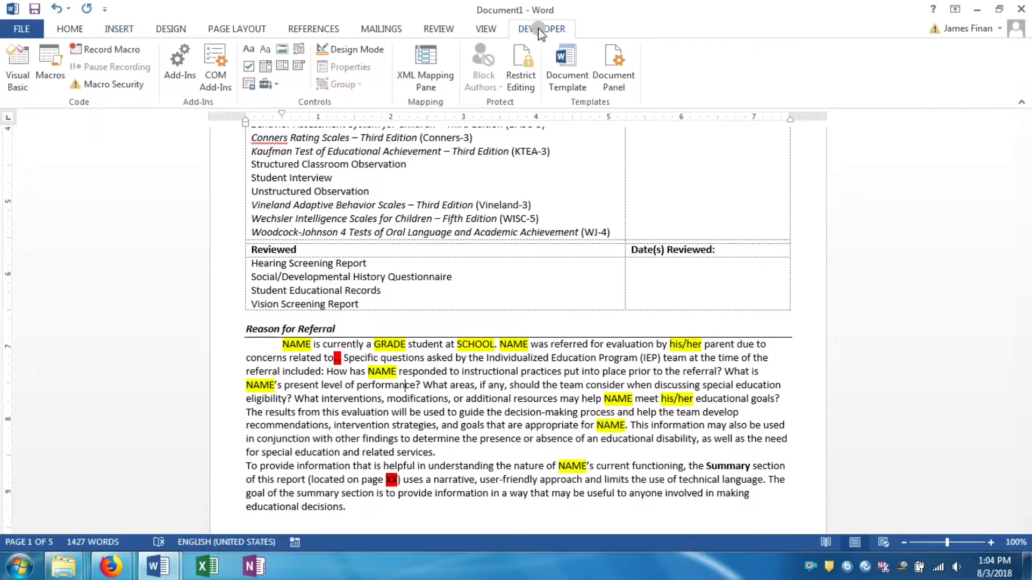
{"action": "left_click", "coordinate": [70, 28]}
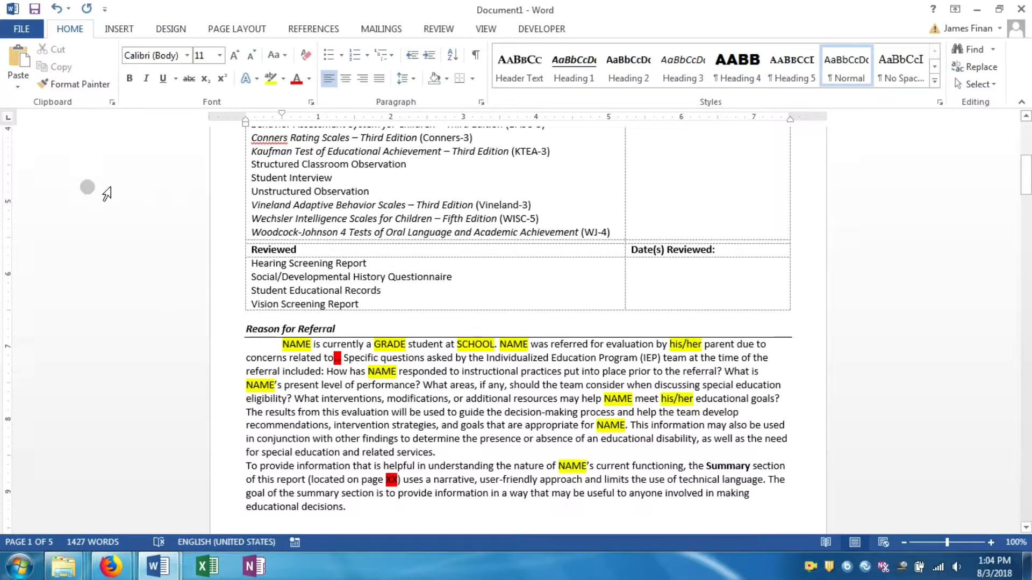
{"action": "left_click", "coordinate": [20, 33]}
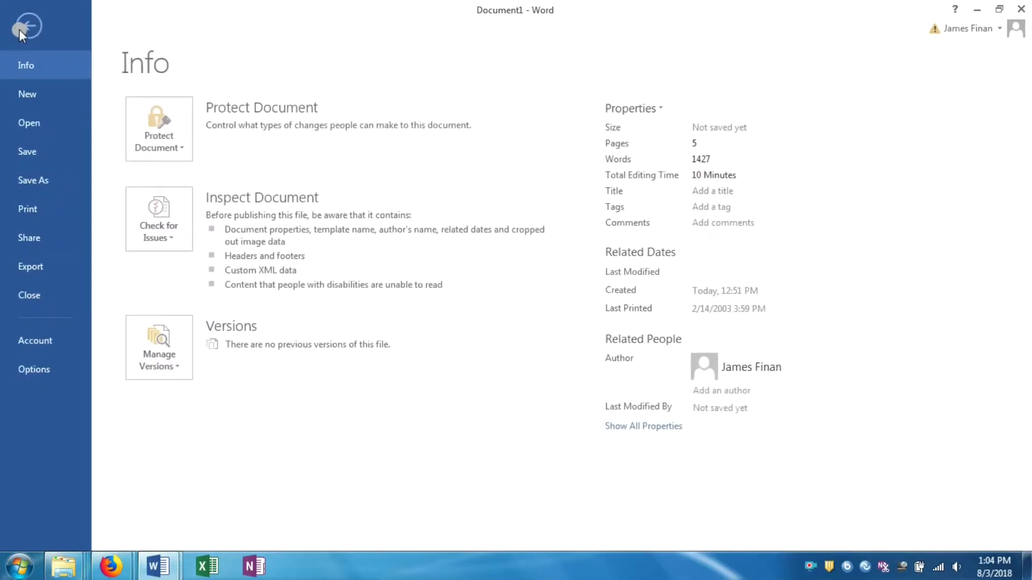
{"action": "left_click", "coordinate": [33, 369]}
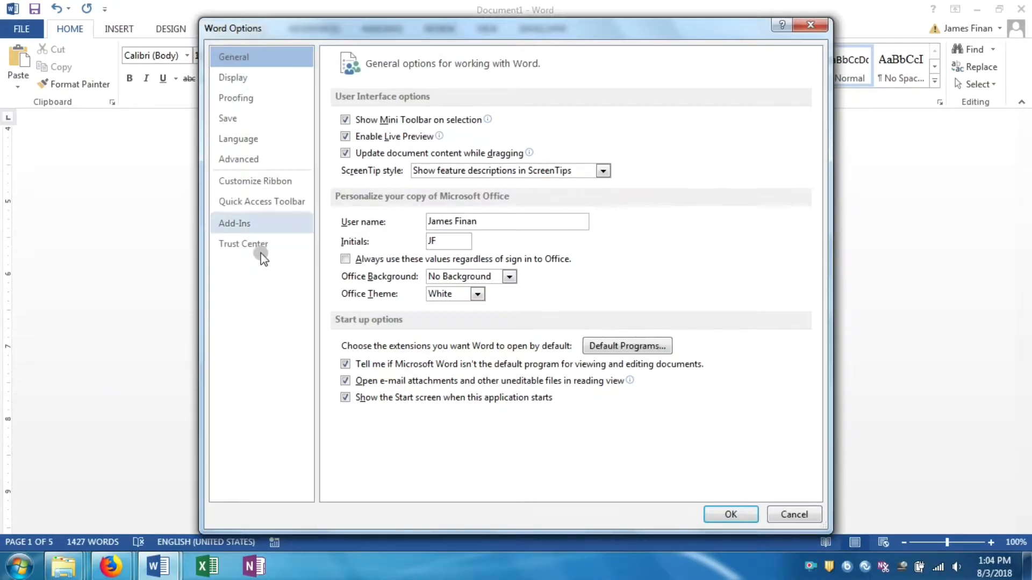
{"action": "left_click", "coordinate": [251, 183]}
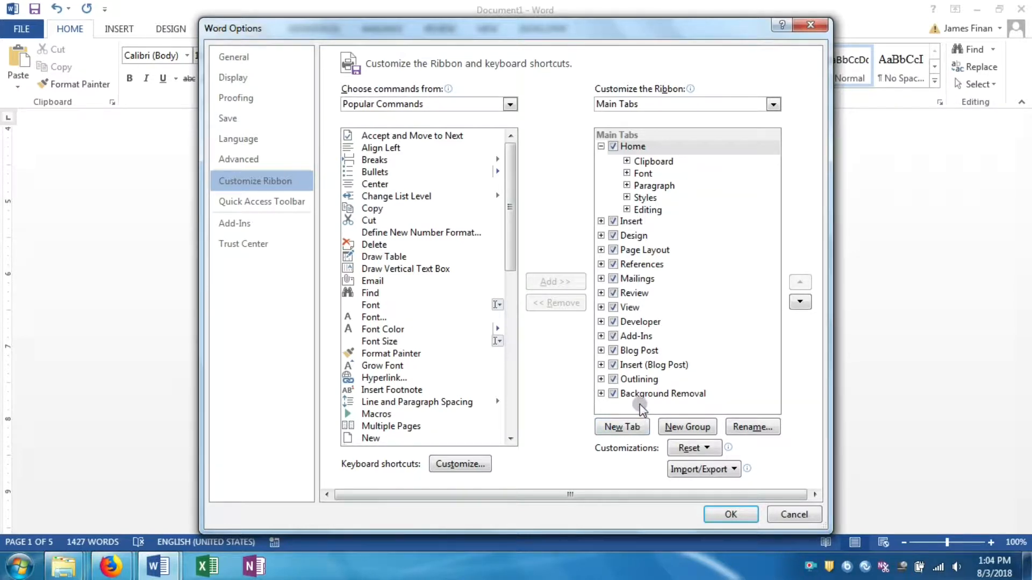
{"action": "left_click", "coordinate": [614, 324]}
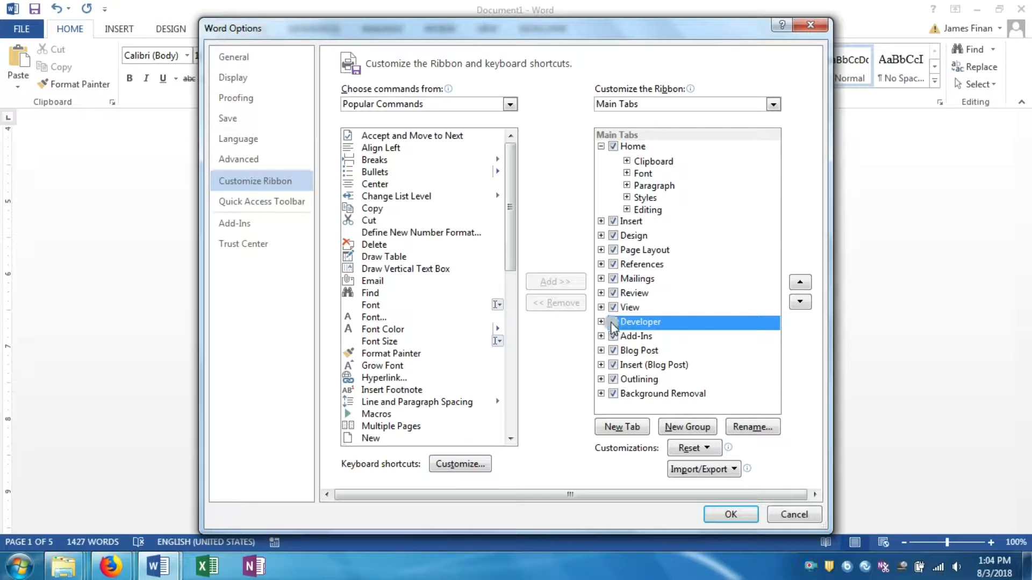
{"action": "left_click", "coordinate": [612, 322]}
{"action": "left_click", "coordinate": [730, 516]}
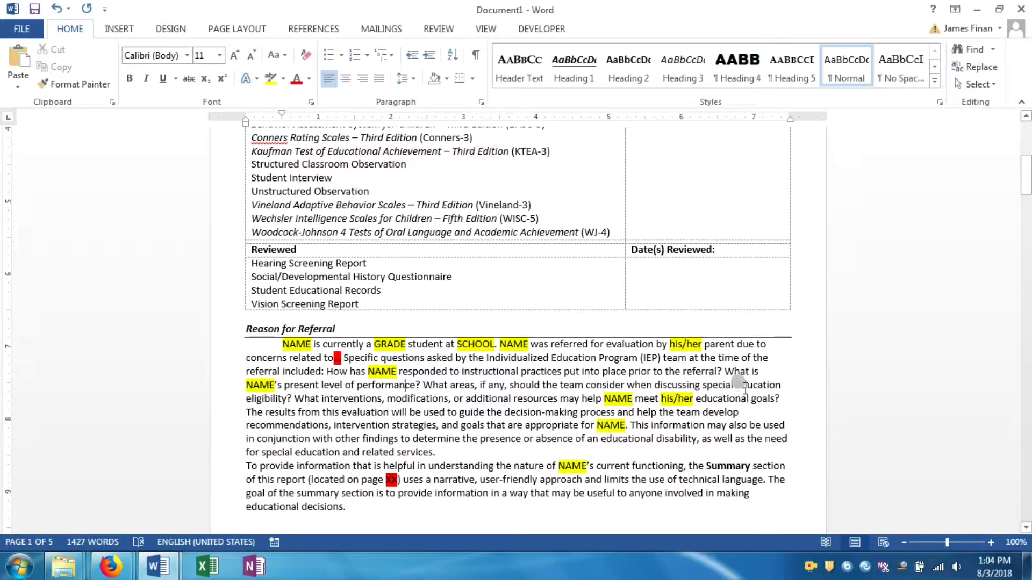
{"action": "left_click", "coordinate": [539, 29]}
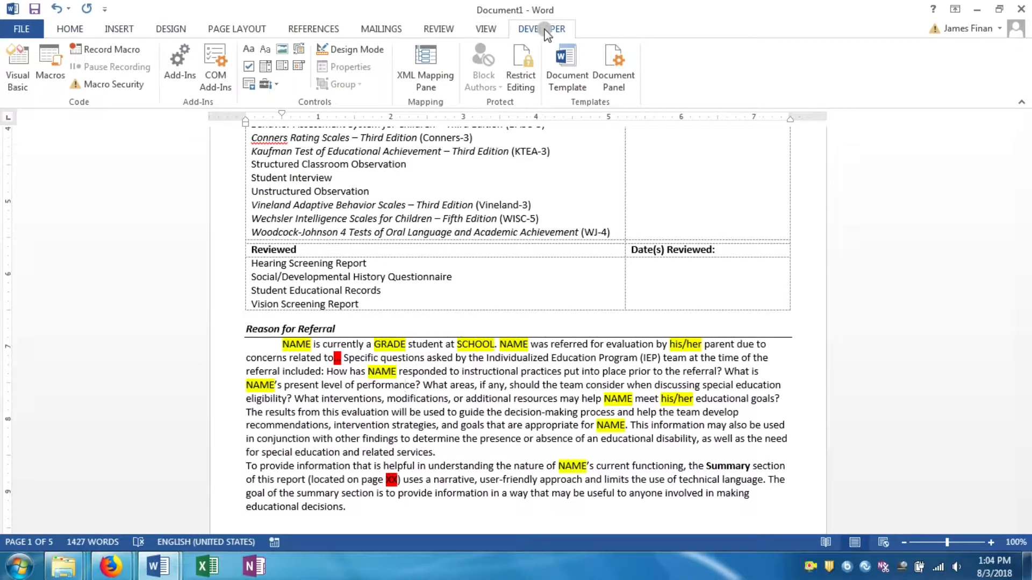
{"action": "left_click", "coordinate": [79, 33]}
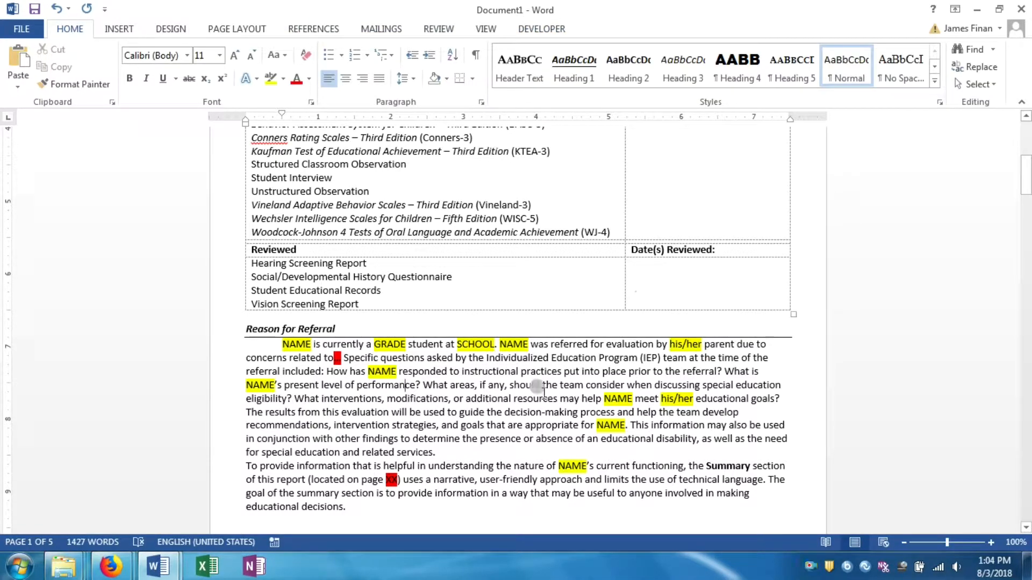
{"action": "left_click", "coordinate": [454, 385]}
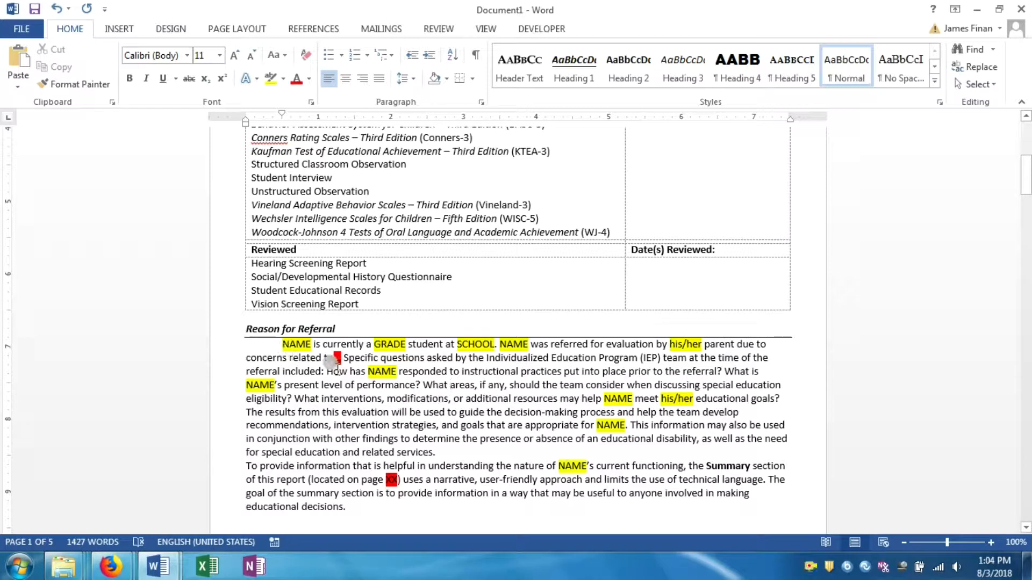
{"action": "scroll", "coordinate": [338, 346], "scroll_direction": "up", "scroll_amount": 10}
{"action": "scroll", "coordinate": [338, 346], "scroll_direction": "down", "scroll_amount": 10}
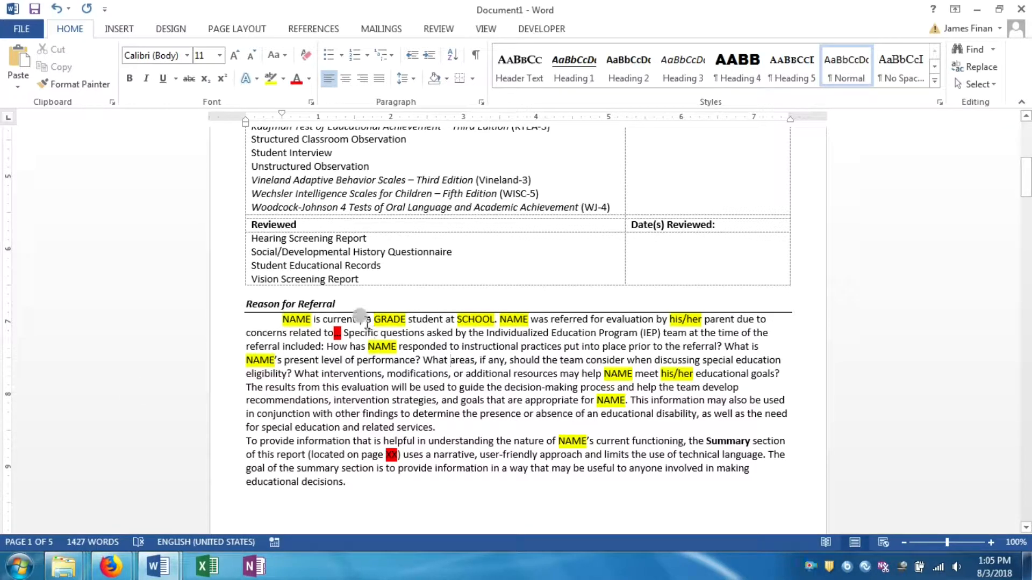
Find and open Notepad with a blank file, narrow its window and place it over the middle of the report
{"action": "left_click", "coordinate": [16, 570]}
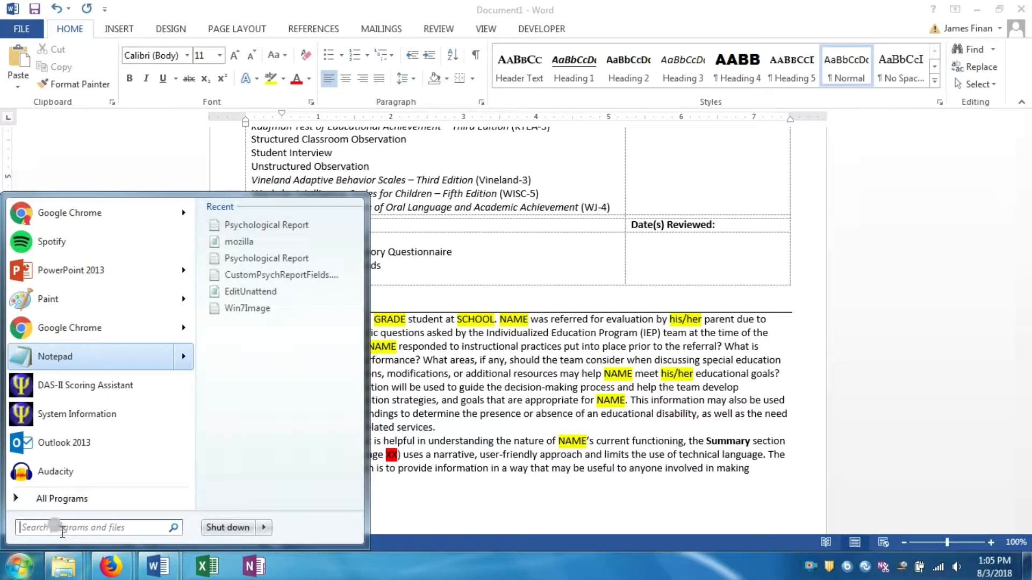
{"action": "left_click", "coordinate": [62, 529]}
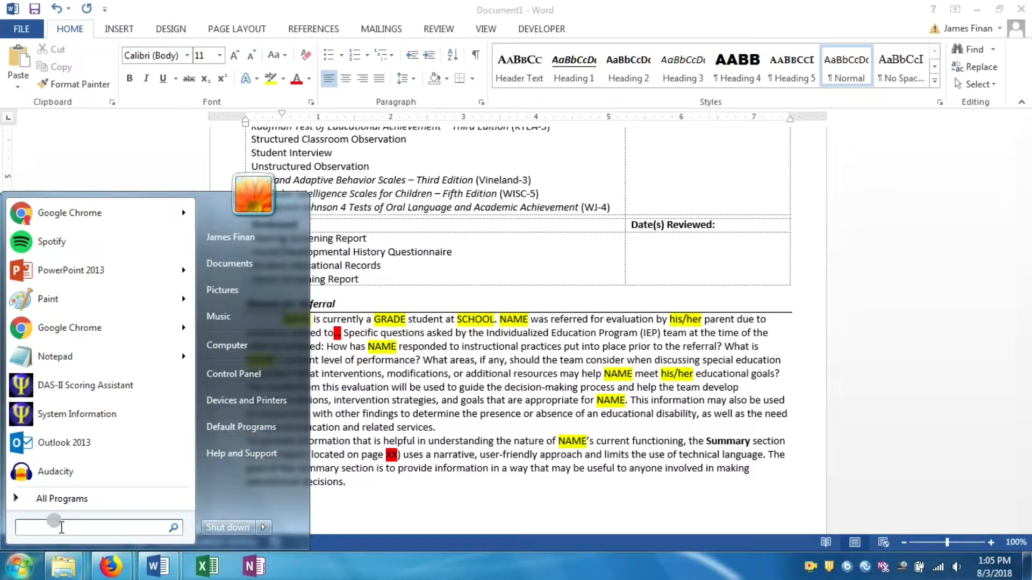
{"action": "type", "text": "note"}
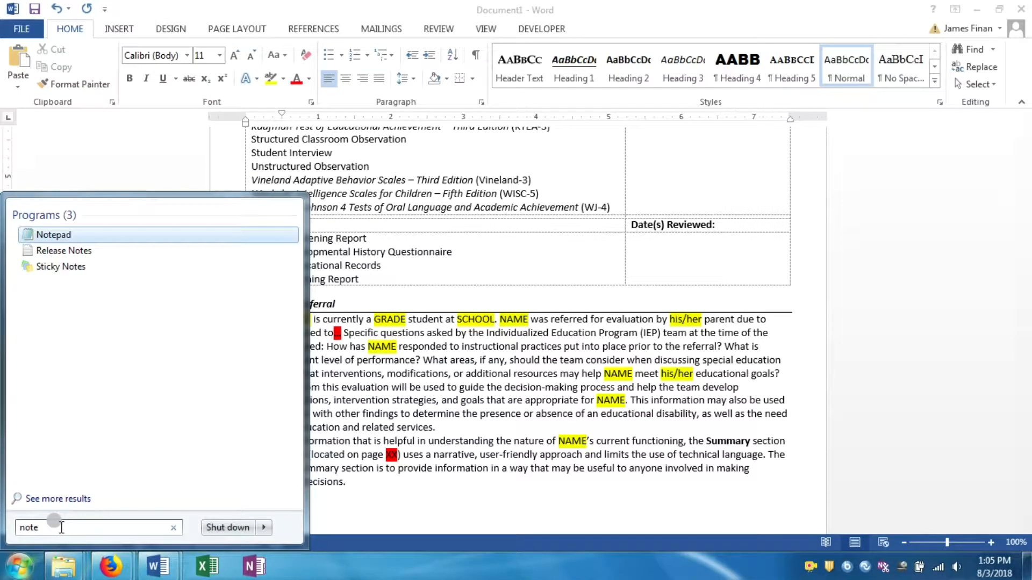
{"action": "left_click", "coordinate": [63, 236]}
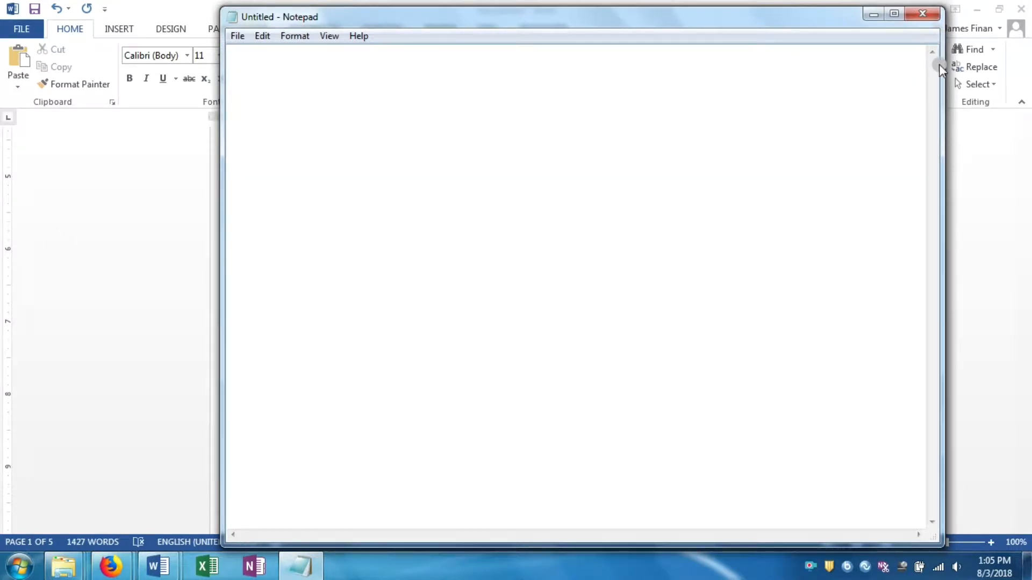
{"action": "left_click_drag", "start_coordinate": [945, 67], "coordinate": [668, 86]}
{"action": "left_click_drag", "start_coordinate": [534, 16], "coordinate": [614, 13]}
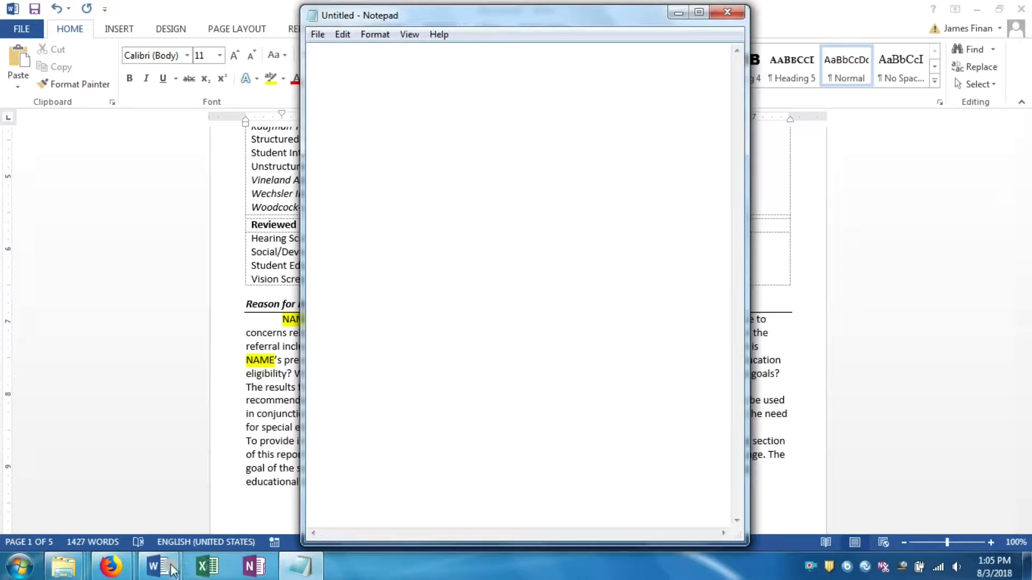
Copy the whole XML skeleton with the PsychReportNode element from Document2, and minimize that document to return to the blank Notepad file
{"action": "mouse_move", "coordinate": [172, 569]}
{"action": "left_click", "coordinate": [269, 493]}
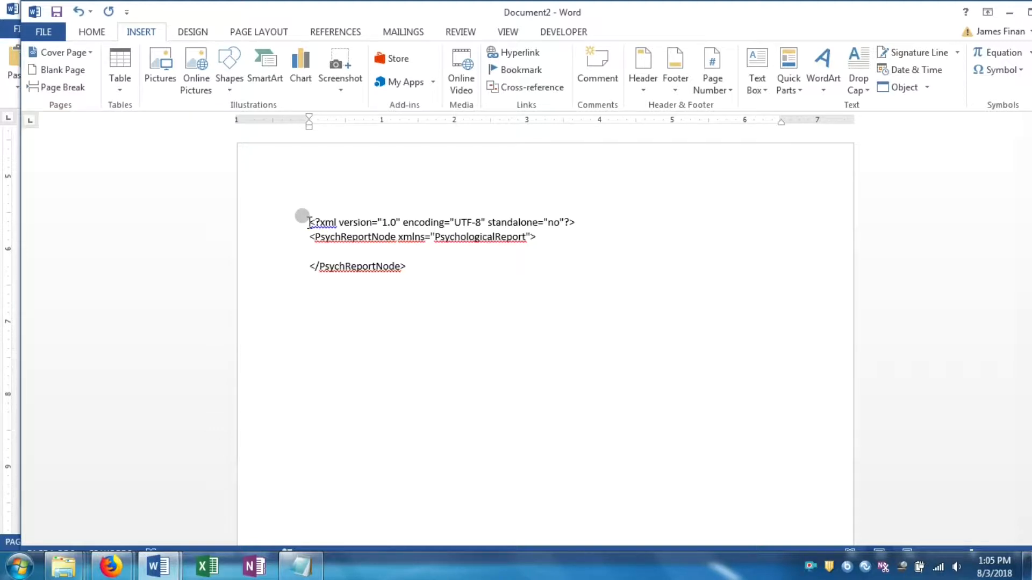
{"action": "left_click_drag", "start_coordinate": [309, 222], "coordinate": [409, 269]}
{"action": "key", "text": "ctrl+c"}
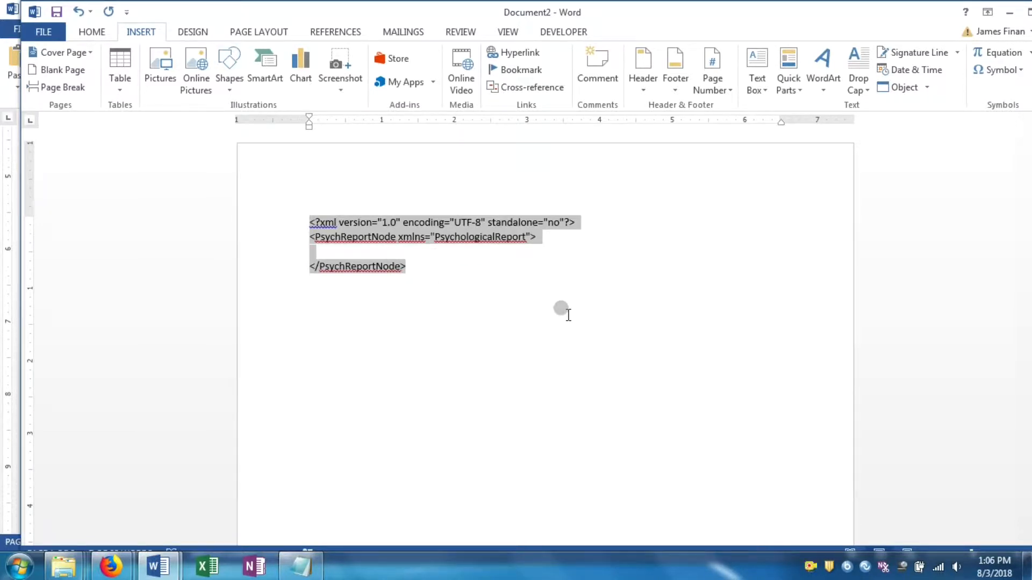
{"action": "left_click", "coordinate": [1009, 11]}
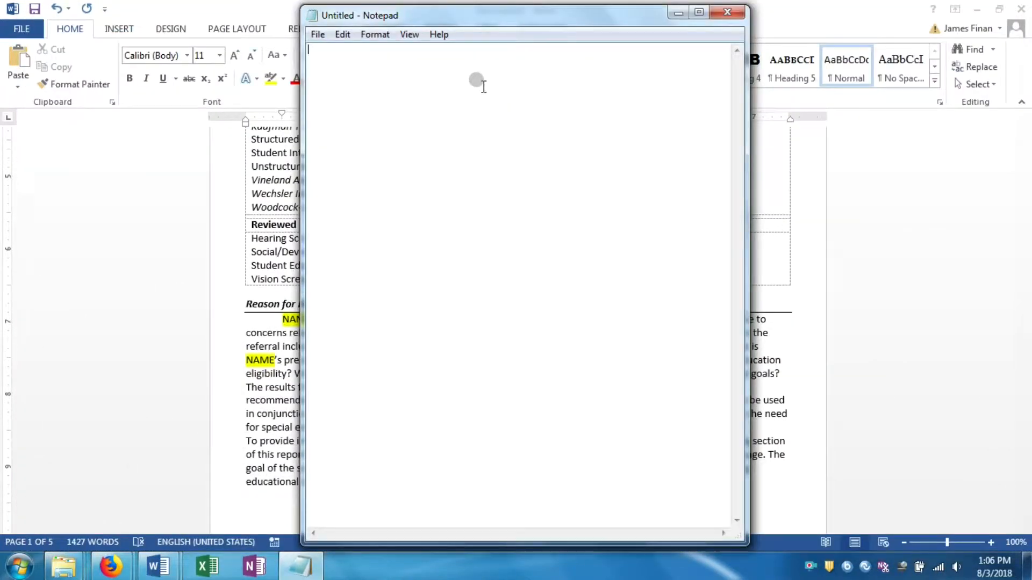
Paste the copied XML skeleton into the blank Notepad file, and review its PsychReportNode element and PsychologicalReport namespace
{"action": "key", "text": "ctrl+v"}
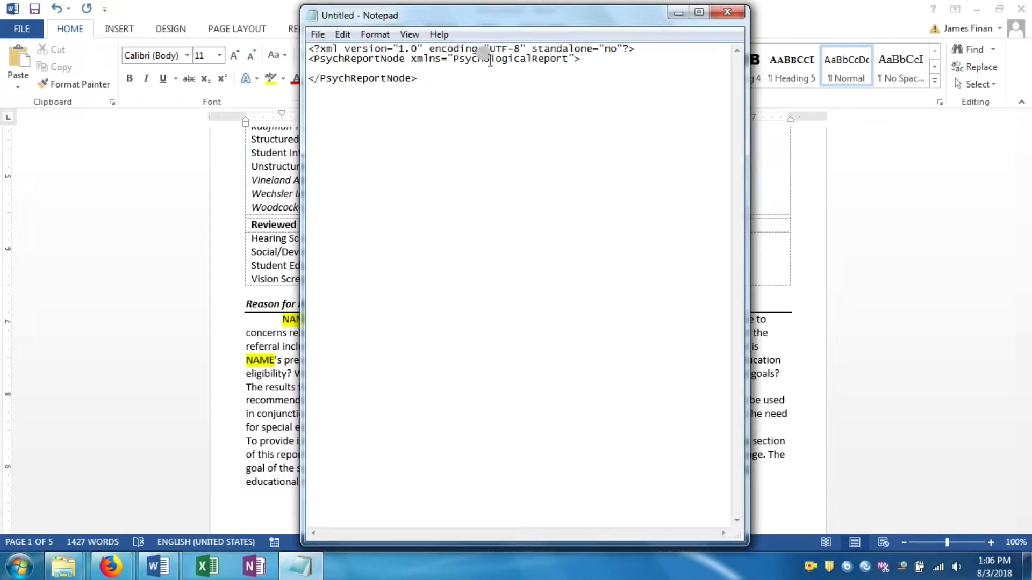
{"action": "left_click_drag", "start_coordinate": [453, 59], "coordinate": [567, 60]}
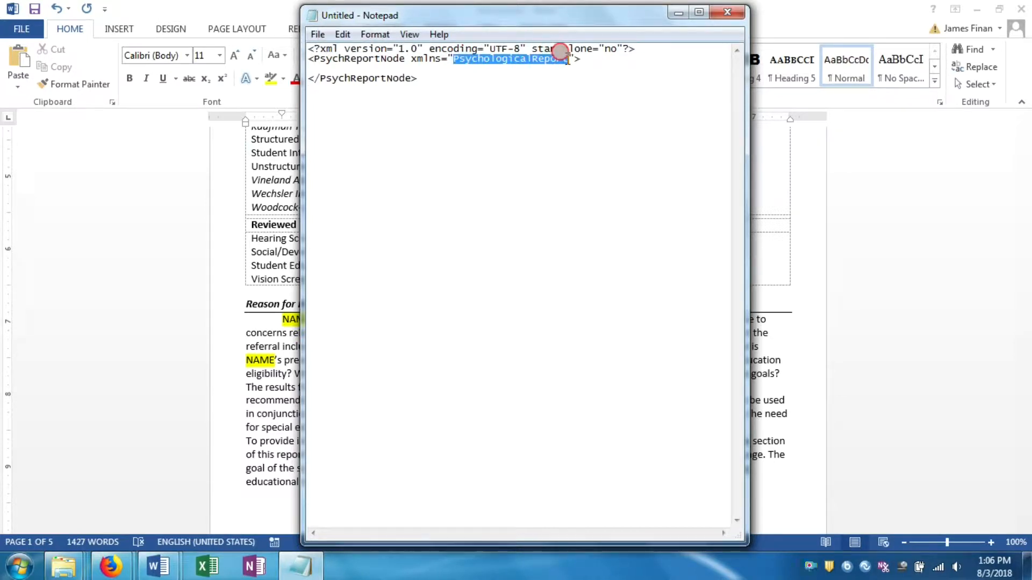
{"action": "left_click_drag", "start_coordinate": [315, 59], "coordinate": [398, 59]}
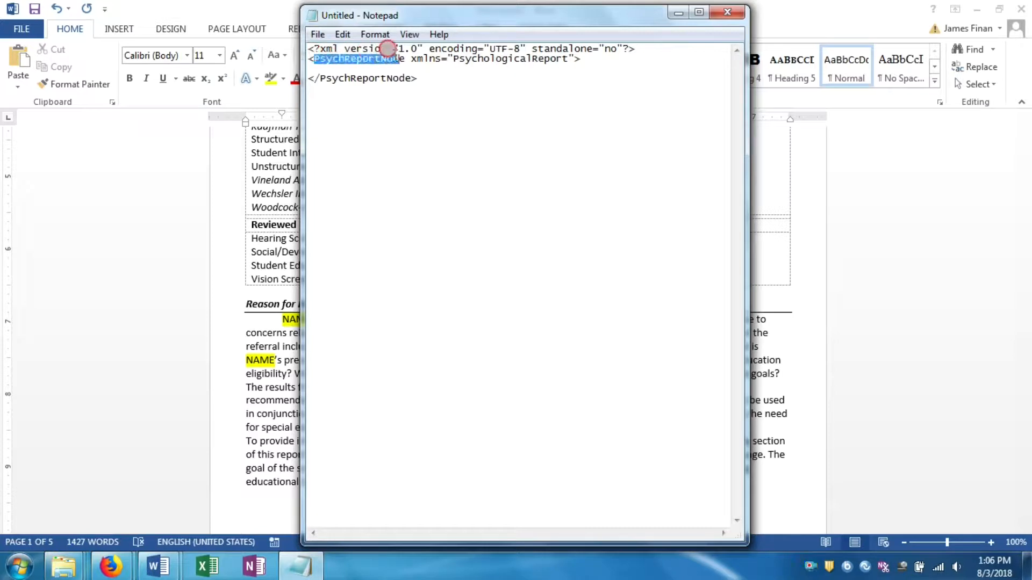
{"action": "left_click", "coordinate": [349, 66]}
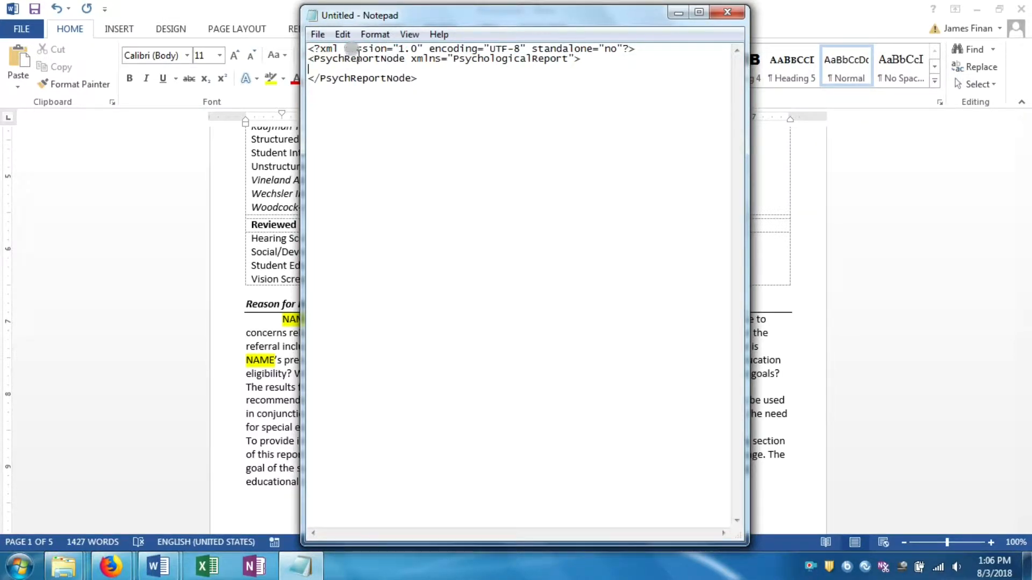
{"action": "left_click_drag", "start_coordinate": [311, 47], "coordinate": [591, 57]}
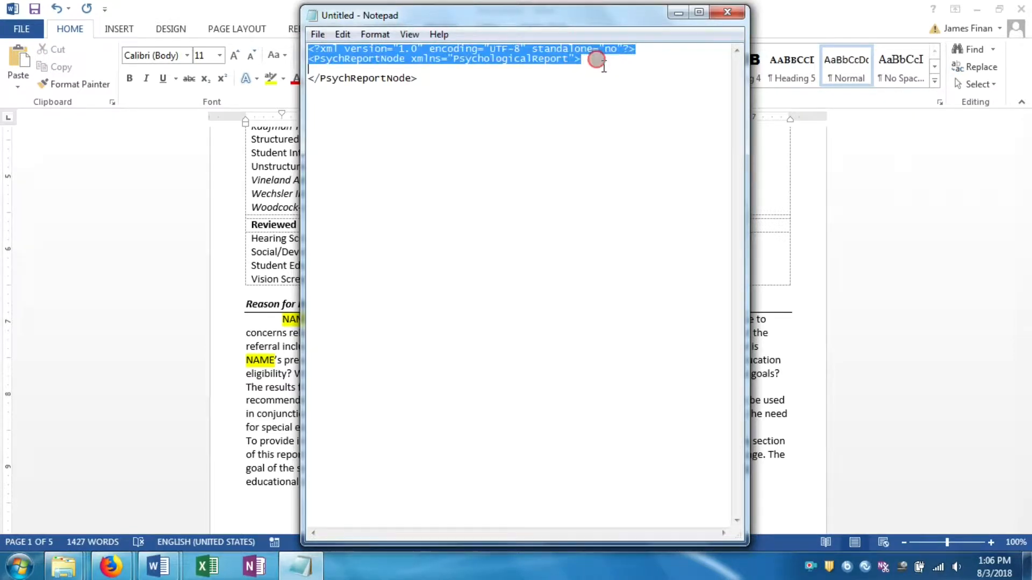
{"action": "left_click", "coordinate": [419, 79]}
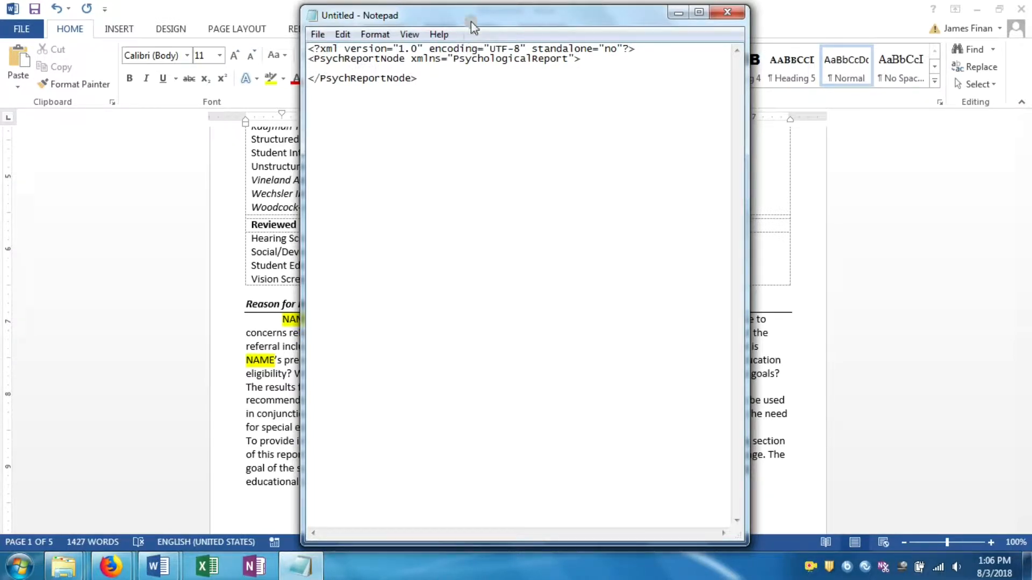
Move Notepad aside to check the highlighted placeholders in the Reason for Referral paragraph, and bring it back over the report
{"action": "left_click_drag", "start_coordinate": [465, 15], "coordinate": [358, 496]}
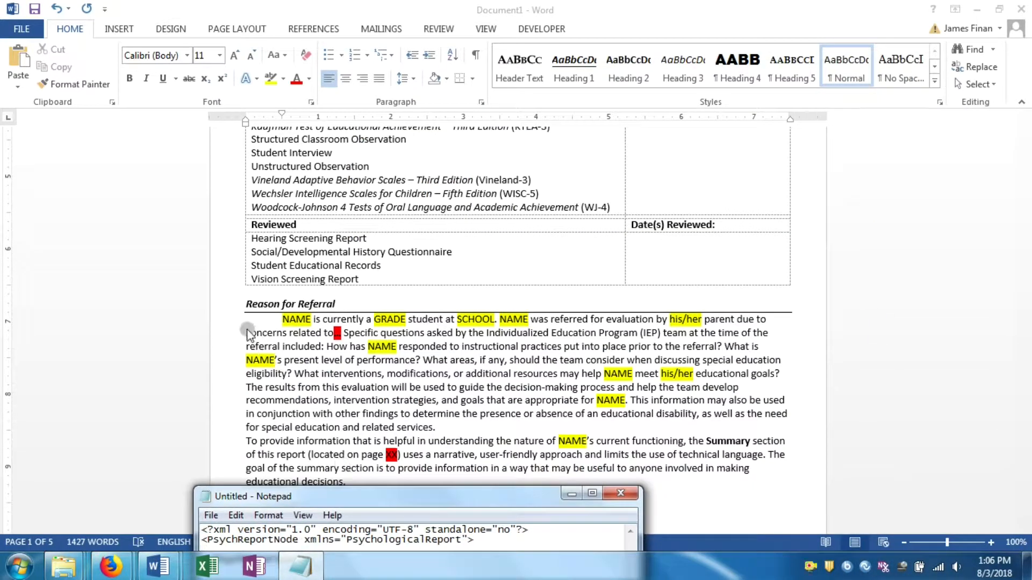
{"action": "left_click", "coordinate": [296, 321]}
{"action": "left_click_drag", "start_coordinate": [382, 508], "coordinate": [256, 73]}
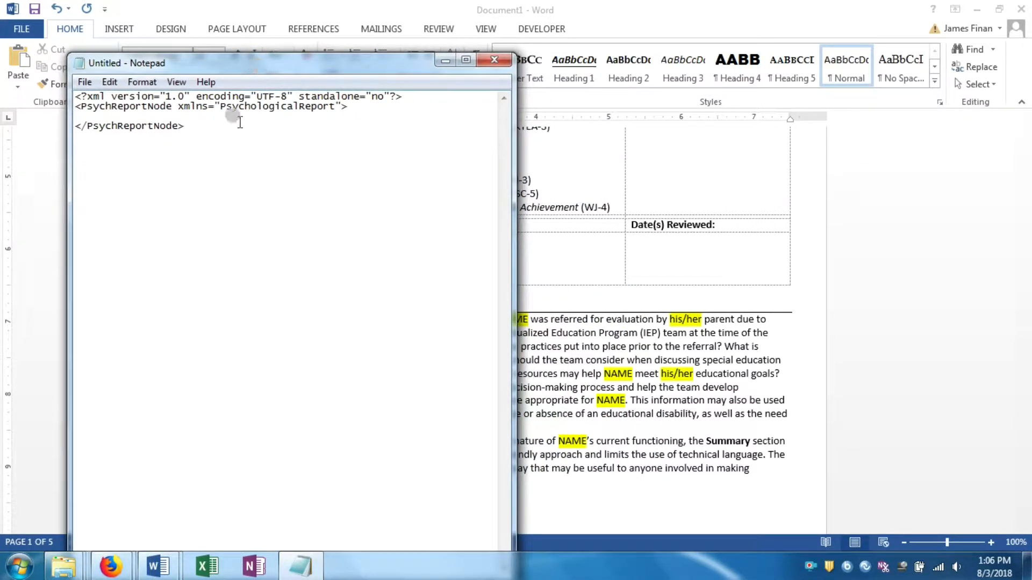
Copy the placeholder list from Name to Teacher Name* on the lower page of Document2
{"action": "mouse_move", "coordinate": [157, 566]}
{"action": "left_click", "coordinate": [252, 484]}
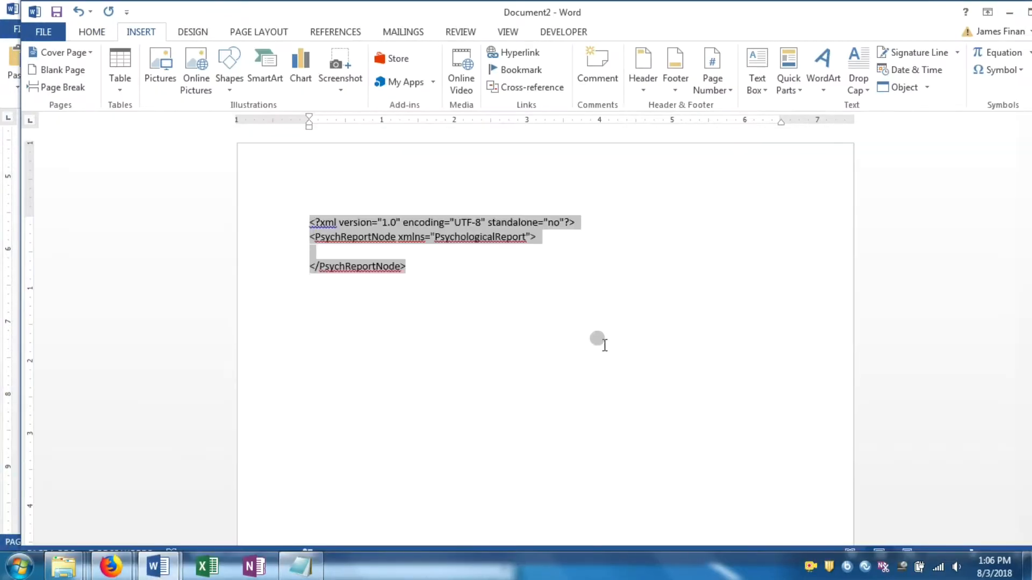
{"action": "scroll", "coordinate": [605, 344], "scroll_direction": "down", "scroll_amount": 15}
{"action": "scroll", "coordinate": [364, 238], "scroll_direction": "up", "scroll_amount": 5}
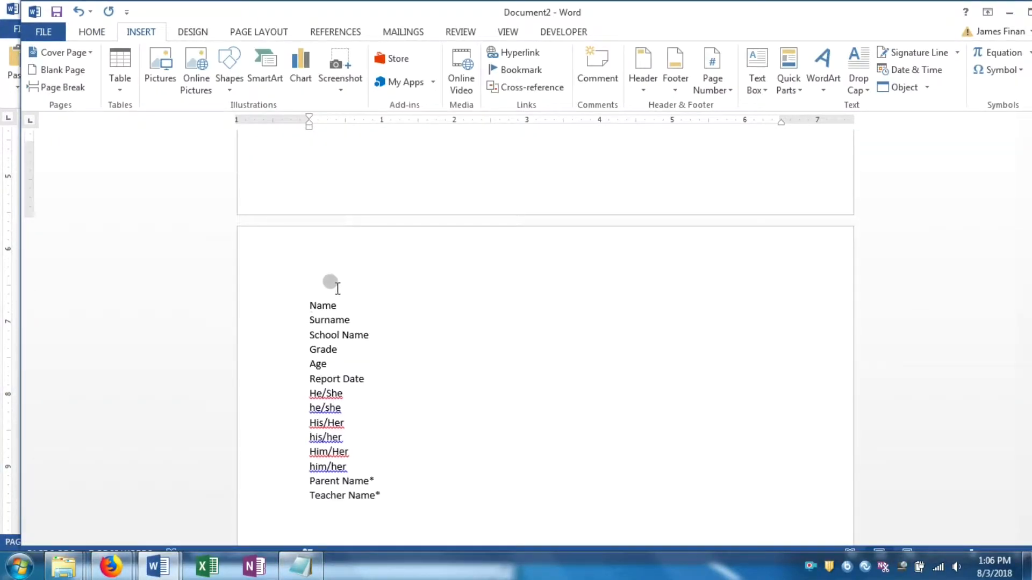
{"action": "left_click_drag", "start_coordinate": [308, 300], "coordinate": [382, 496]}
{"action": "key", "text": "ctrl+c"}
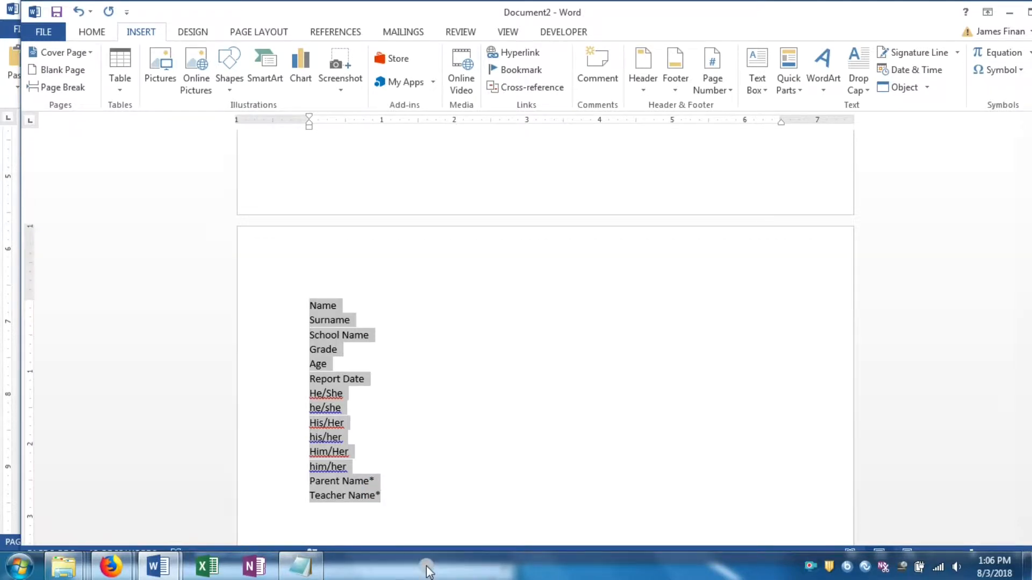
Paste the placeholder list between the PsychReportNode tags in Notepad and remove the extra empty line after it
{"action": "left_click", "coordinate": [300, 566]}
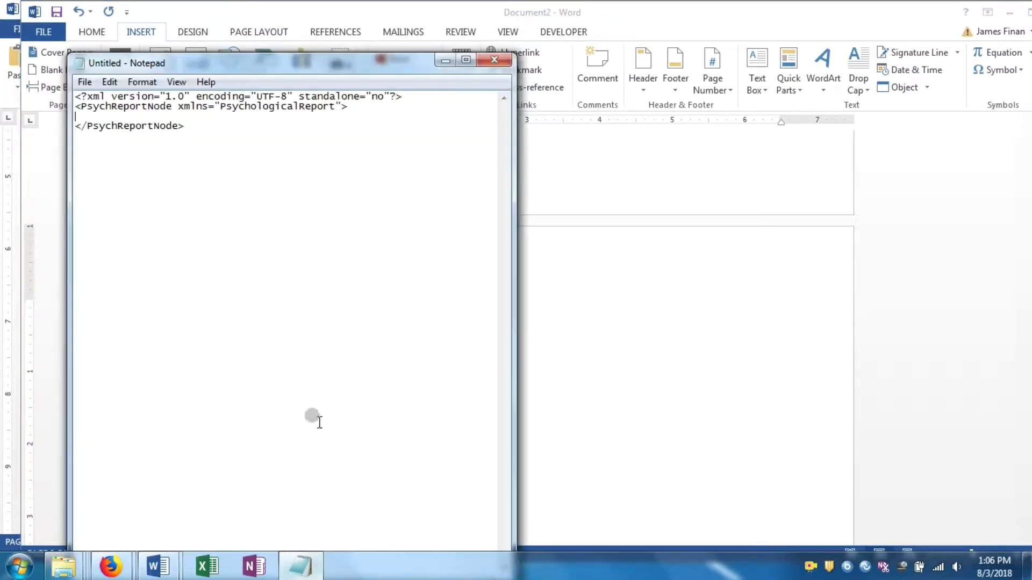
{"action": "key", "text": "ctrl+v"}
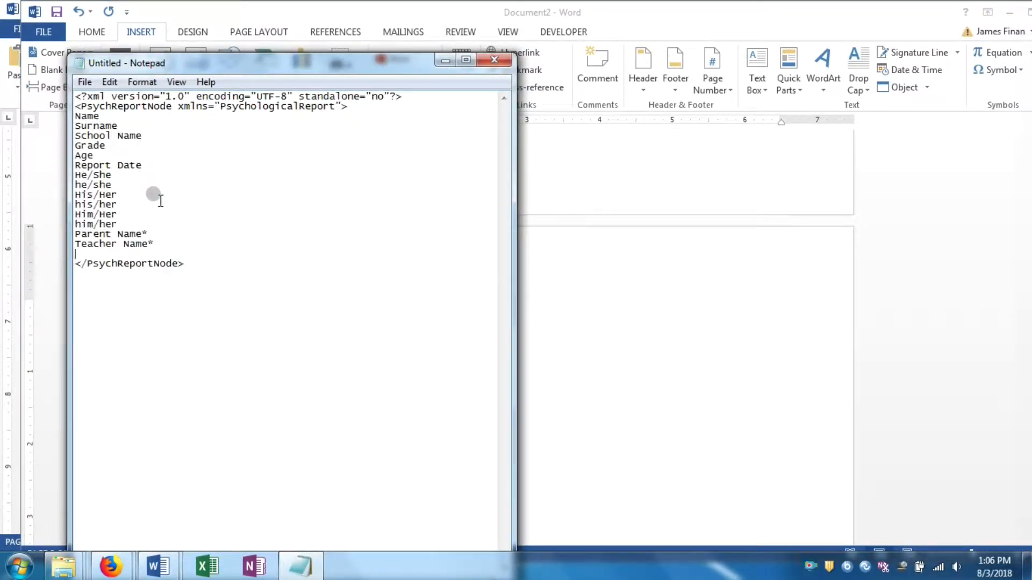
{"action": "key", "text": "BackSpace"}
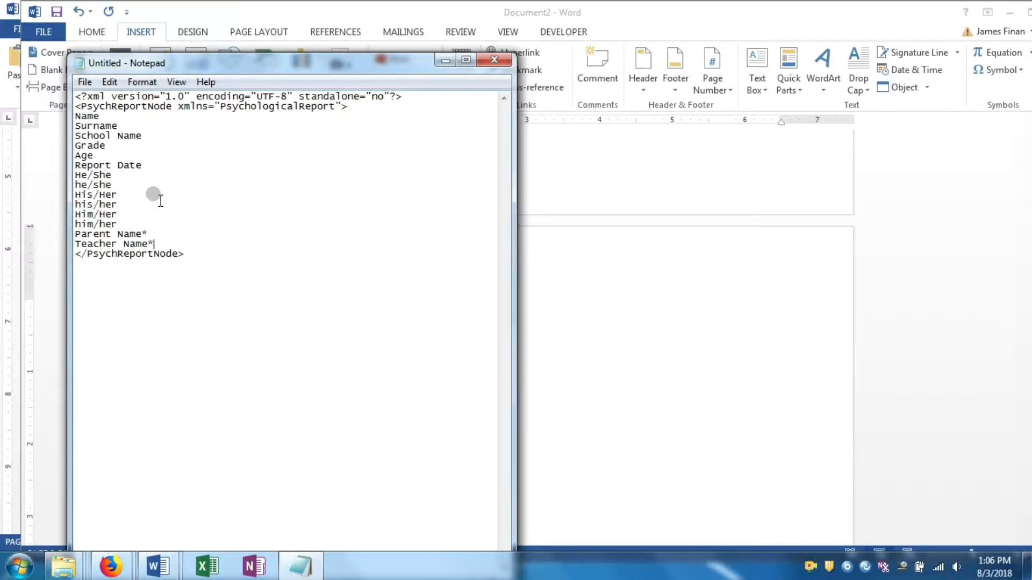
Minimize Document2 and move the Notepad window so the report's Reason for Referral text is partly visible beside it
{"action": "left_click", "coordinate": [944, 11]}
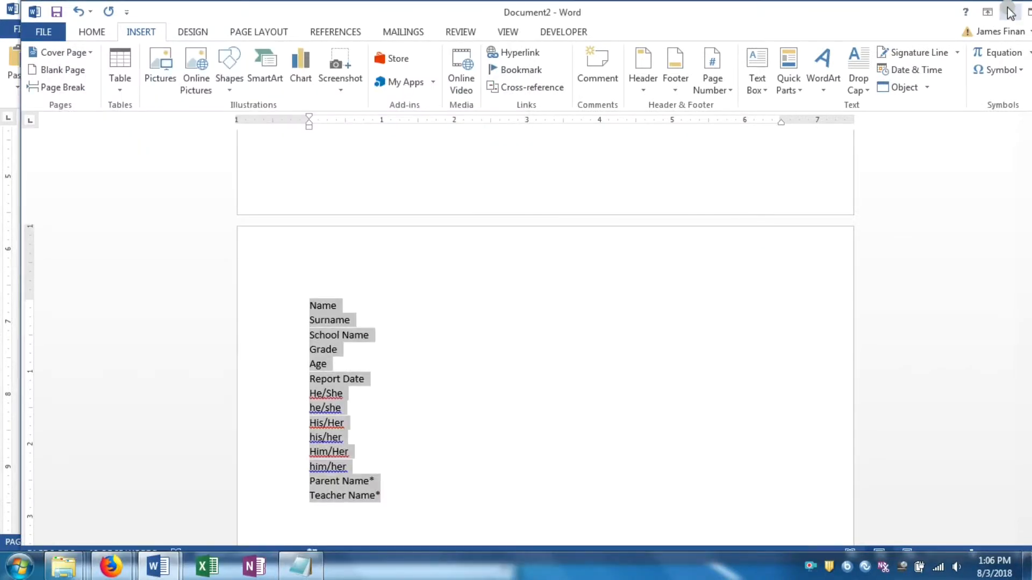
{"action": "left_click", "coordinate": [1010, 12]}
{"action": "left_click_drag", "start_coordinate": [341, 51], "coordinate": [673, 39]}
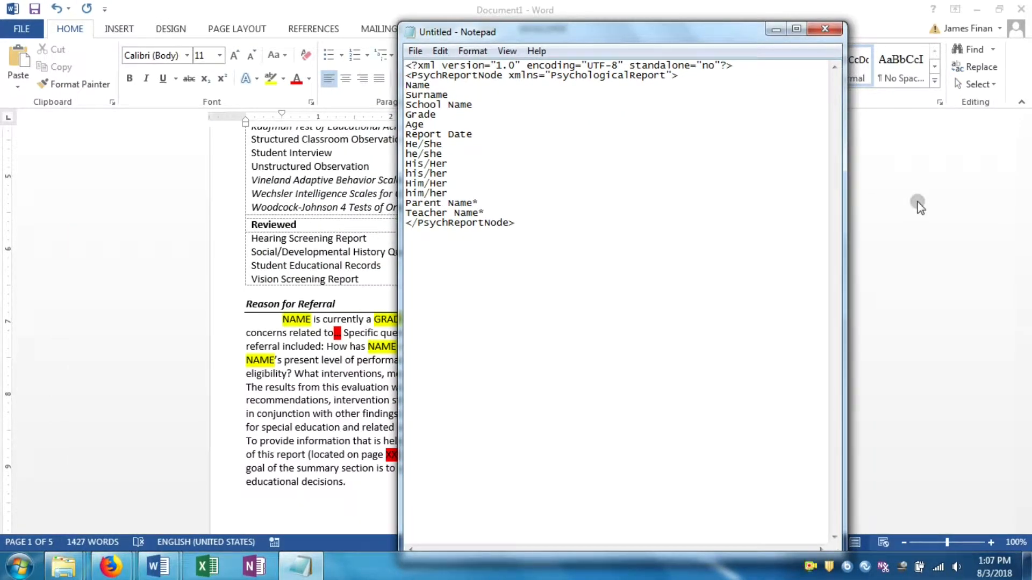
Turn the Name line into the empty XML element <Name></Name>
{"action": "left_click_drag", "start_coordinate": [417, 85], "coordinate": [446, 183]}
{"action": "left_click", "coordinate": [413, 84]}
{"action": "type", "text": "<"}
{"action": "type", "text": ">"}
{"action": "key", "text": "BackSpace"}
{"action": "left_click", "coordinate": [457, 85]}
{"action": "type", "text": "<"}
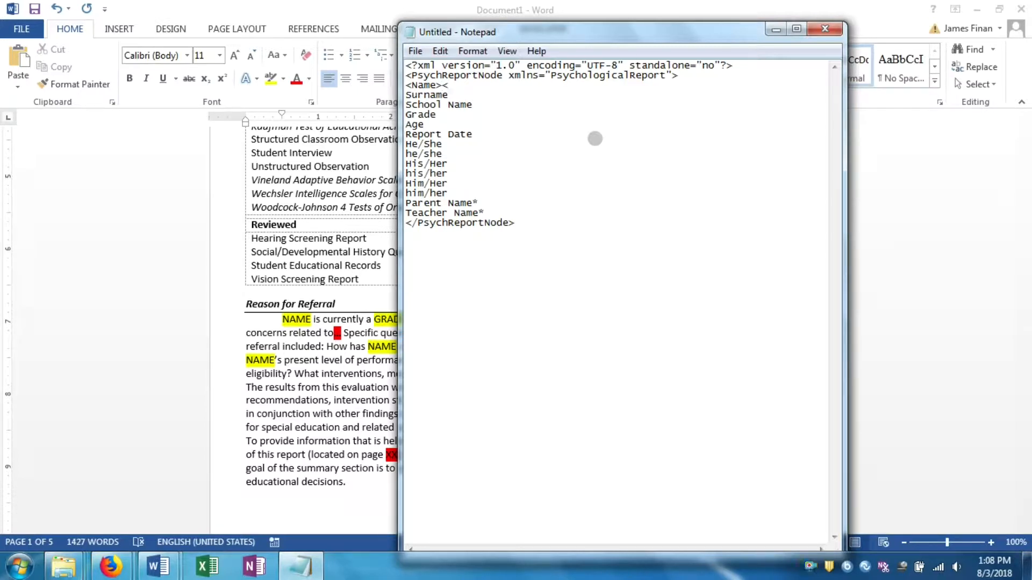
{"action": "type", "text": "/Name>"}
Turn the Surname line into the empty XML element <Surname></Surname>
{"action": "key", "text": "Down"}
{"action": "type", "text": "<"}
{"action": "key", "text": "Right"}
{"action": "key", "text": "Right"}
{"action": "key", "text": "Right"}
{"action": "key", "text": "Right"}
{"action": "key", "text": "Right"}
{"action": "key", "text": "Right"}
{"action": "type", "text": "><"}
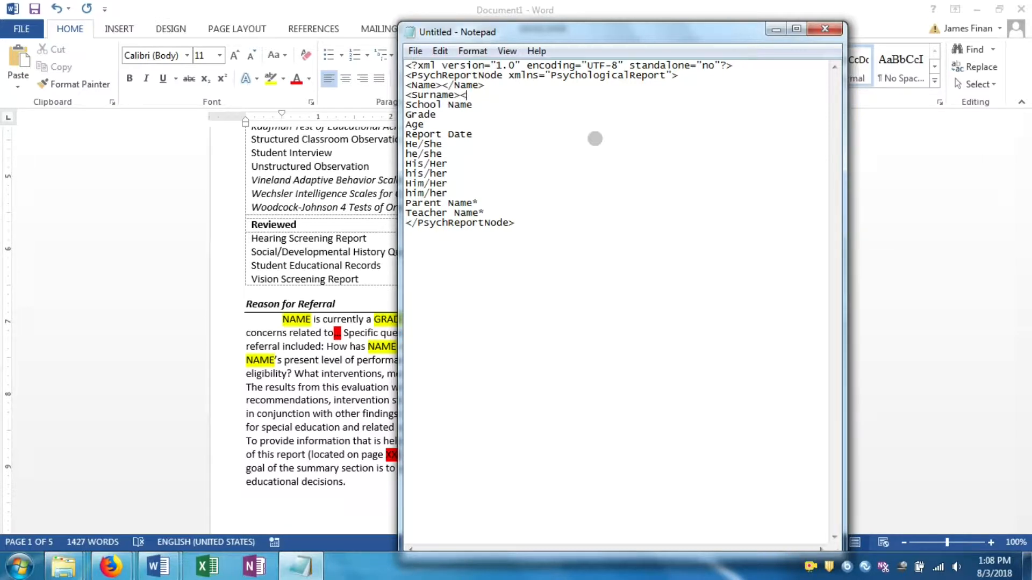
{"action": "type", "text": "/Surname>"}
Remove the space in School Name, turn the line into <SchoolName></SchoolName>, and check that both tags match
{"action": "key", "text": "Down"}
{"action": "key", "text": "Left"}
{"action": "key", "text": "BackSpace"}
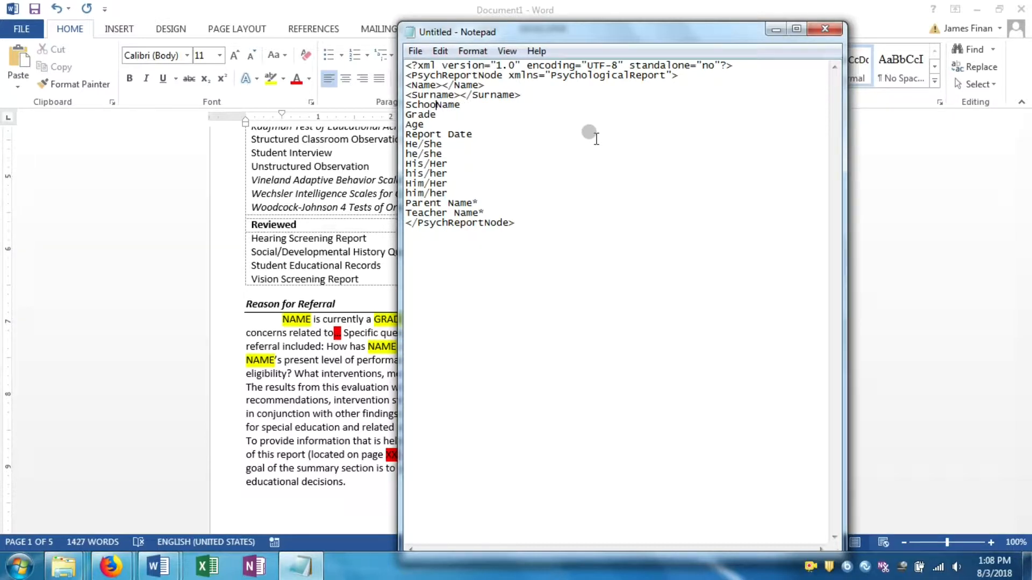
{"action": "key", "text": "Left"}
{"action": "key", "text": "Left"}
{"action": "key", "text": "Left"}
{"action": "type", "text": "<"}
{"action": "key", "text": "Right"}
{"action": "key", "text": "Right"}
{"action": "key", "text": "Right"}
{"action": "key", "text": "Right"}
{"action": "key", "text": "Right"}
{"action": "key", "text": "Right"}
{"action": "type", "text": "></Sch"}
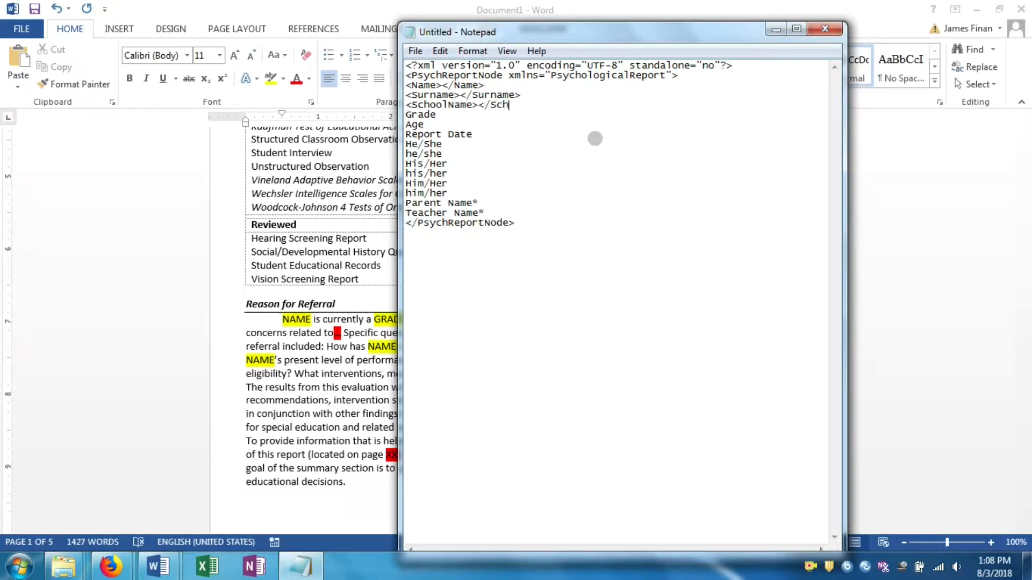
{"action": "type", "text": "oolName>"}
{"action": "left_click_drag", "start_coordinate": [412, 104], "coordinate": [485, 105]}
{"action": "left_click", "coordinate": [491, 102]}
Turn the next three lines into <Grade></Grade>, <Age></Age> and <ReportDate></ReportDate>
{"action": "left_click", "coordinate": [453, 104]}
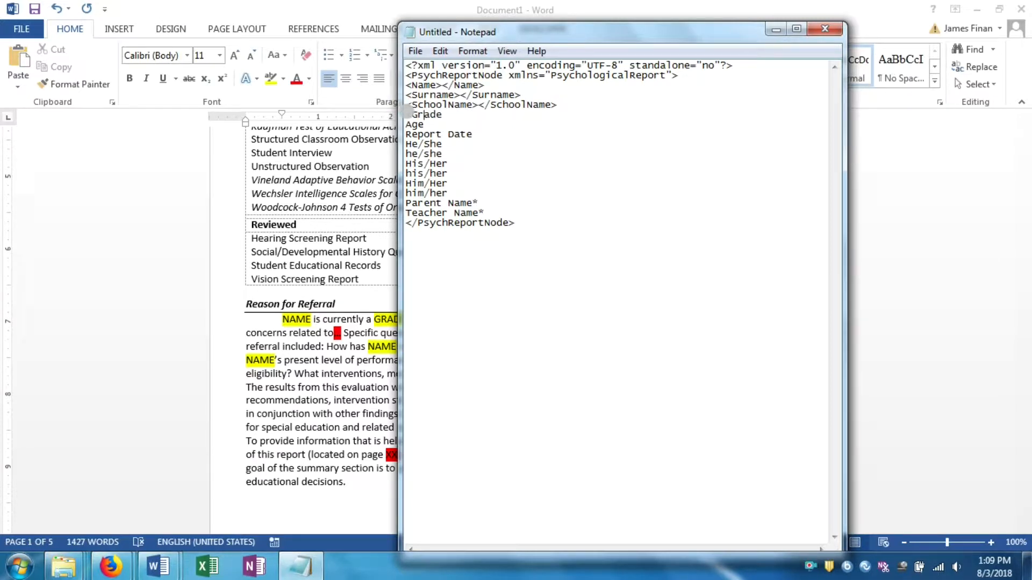
{"action": "type", "text": "></Grade>"}
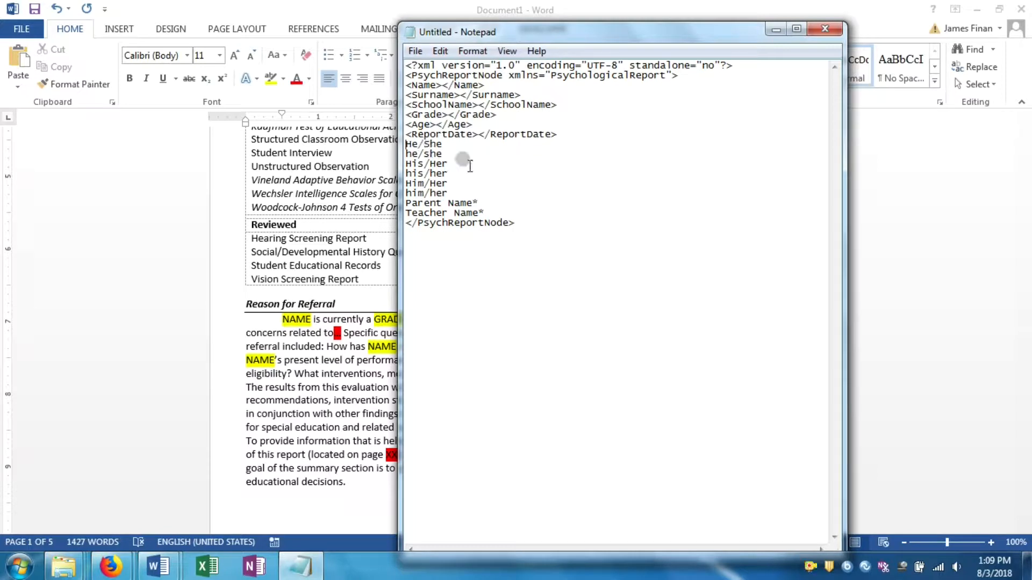
Turn the capitalized He/She line into <He-She></He-She>, using a hyphen instead of the slash in the name
{"action": "left_click_drag", "start_coordinate": [418, 144], "coordinate": [424, 144]}
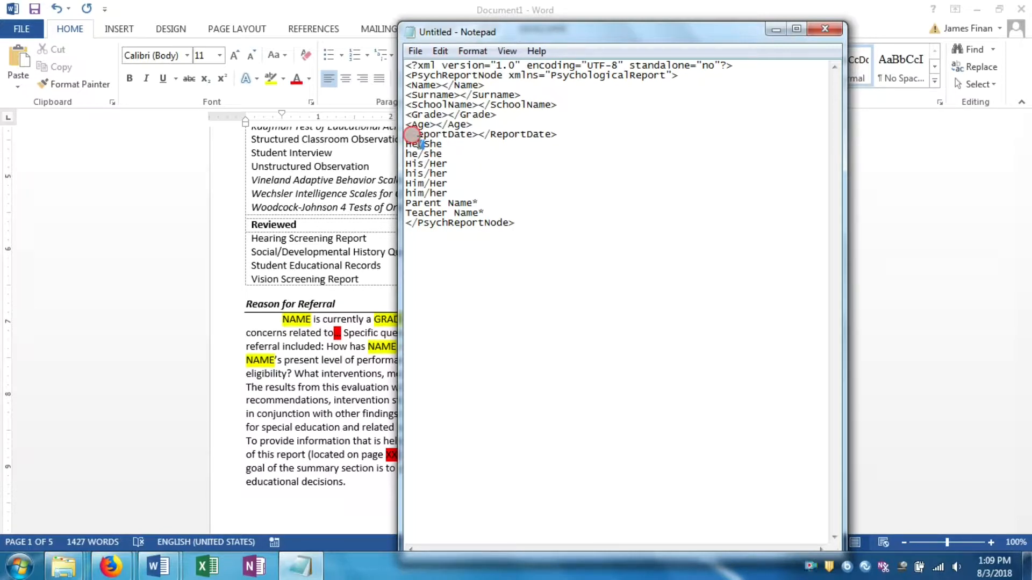
{"action": "left_click_drag", "start_coordinate": [484, 134], "coordinate": [491, 134]}
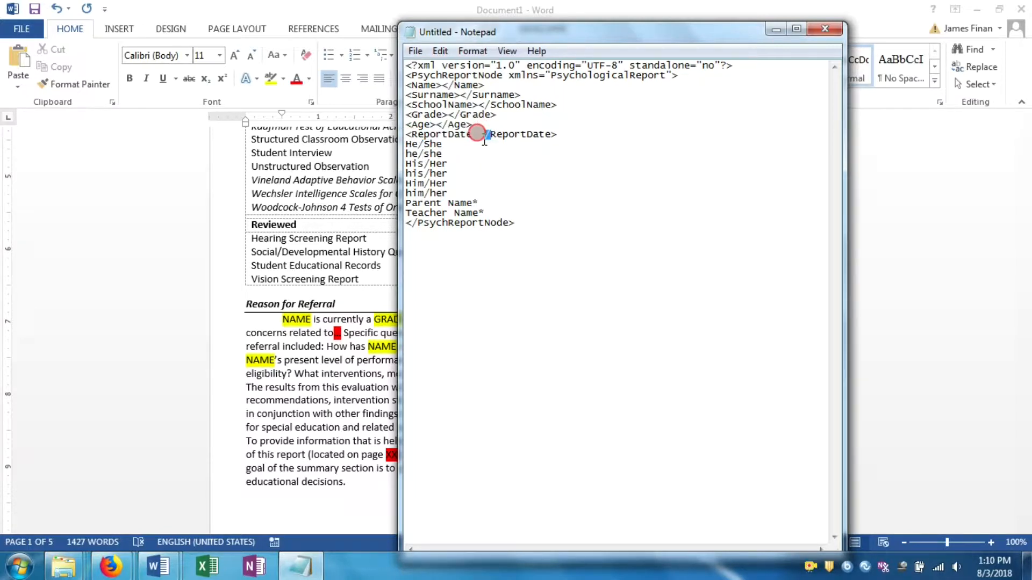
{"action": "left_click", "coordinate": [418, 144]}
{"action": "type", "text": "<He-She"}
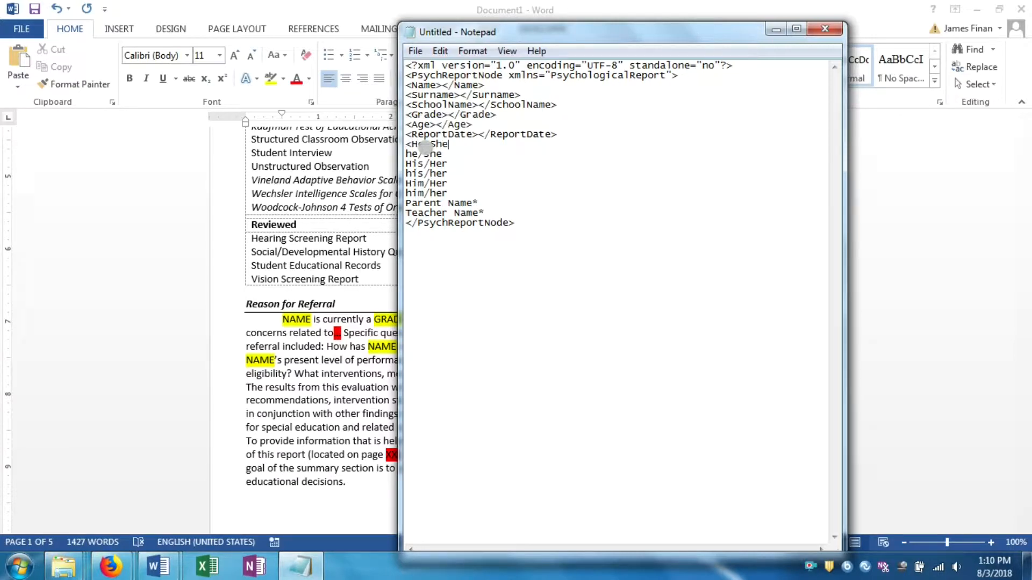
{"action": "type", "text": "></He-She>"}
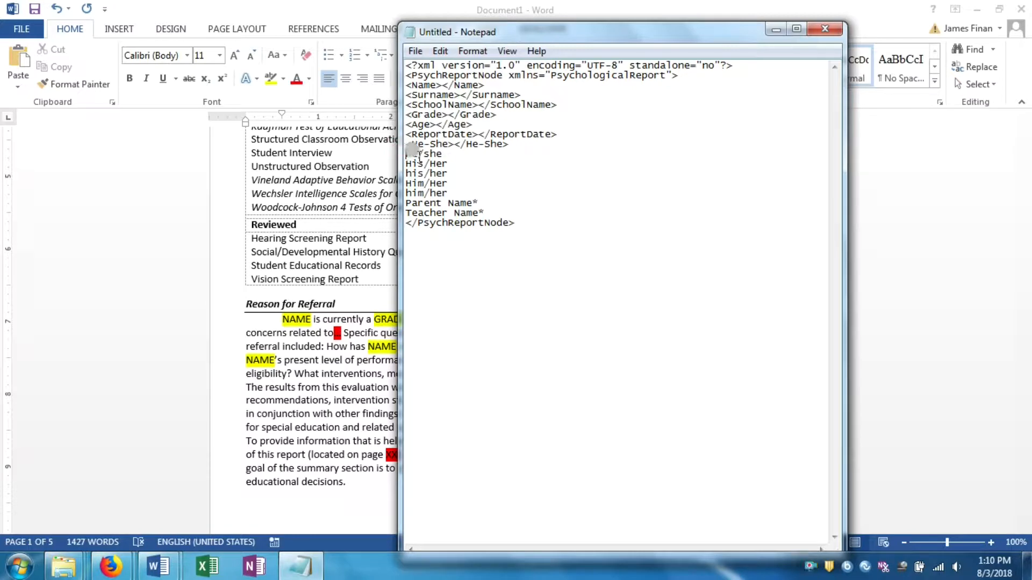
Turn the he/she, His/Her, his/her, Him/Her and him/her lines into hyphenated opening and closing tags, keeping their capitalization
{"action": "type", "text": "<"}
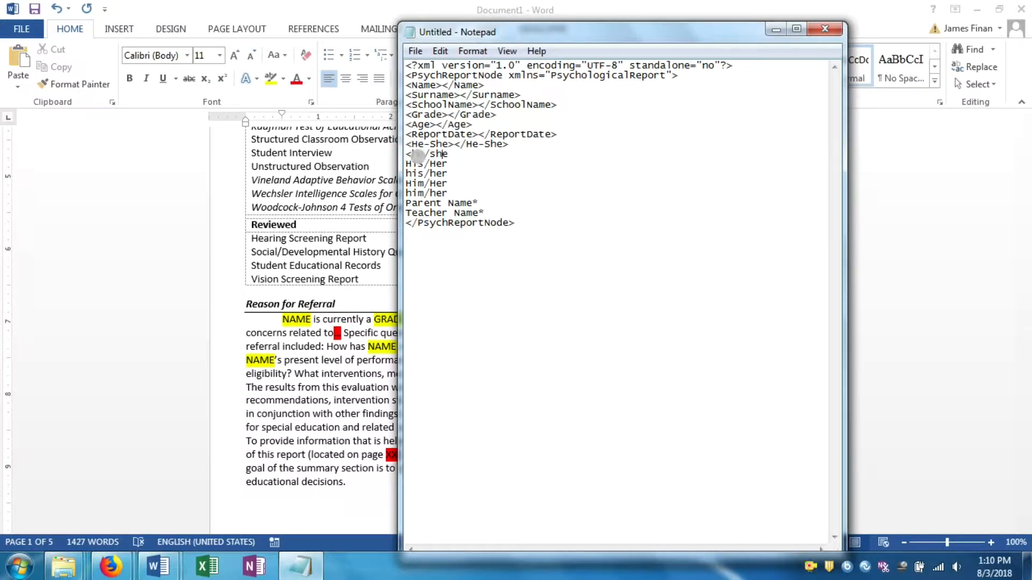
{"action": "left_click", "coordinate": [447, 155]}
{"action": "type", "text": "></he-she>"}
{"action": "key", "text": "Left"}
{"action": "key", "text": "BackSpace"}
{"action": "type", "text": "-"}
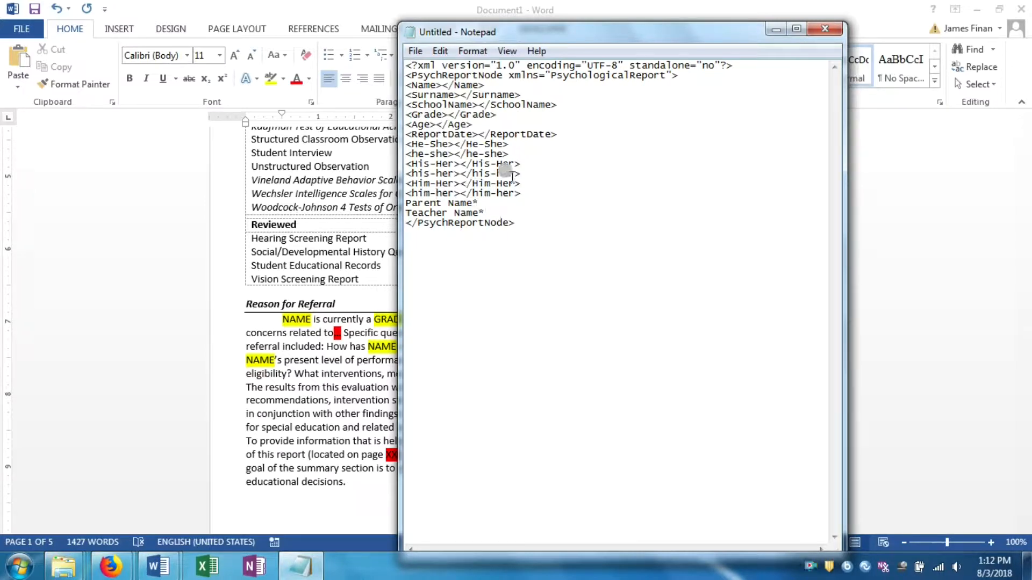
{"action": "double_click", "coordinate": [516, 182]}
{"action": "mouse_move", "coordinate": [525, 184]}
{"action": "left_mouse_down"}
{"action": "mouse_move", "coordinate": [490, 192]}
{"action": "mouse_move", "coordinate": [532, 183]}
{"action": "left_mouse_up"}
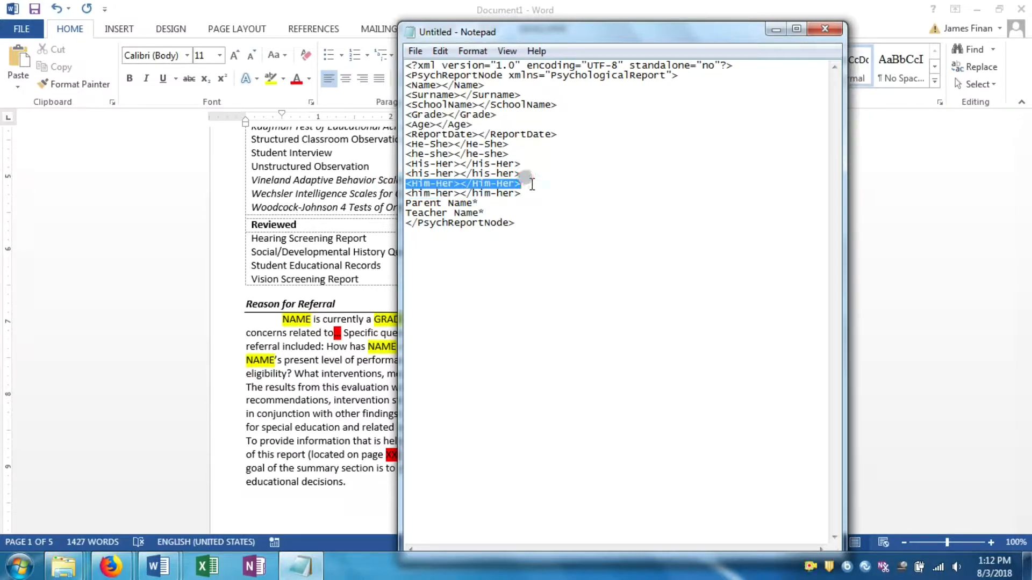
{"action": "left_click", "coordinate": [513, 197]}
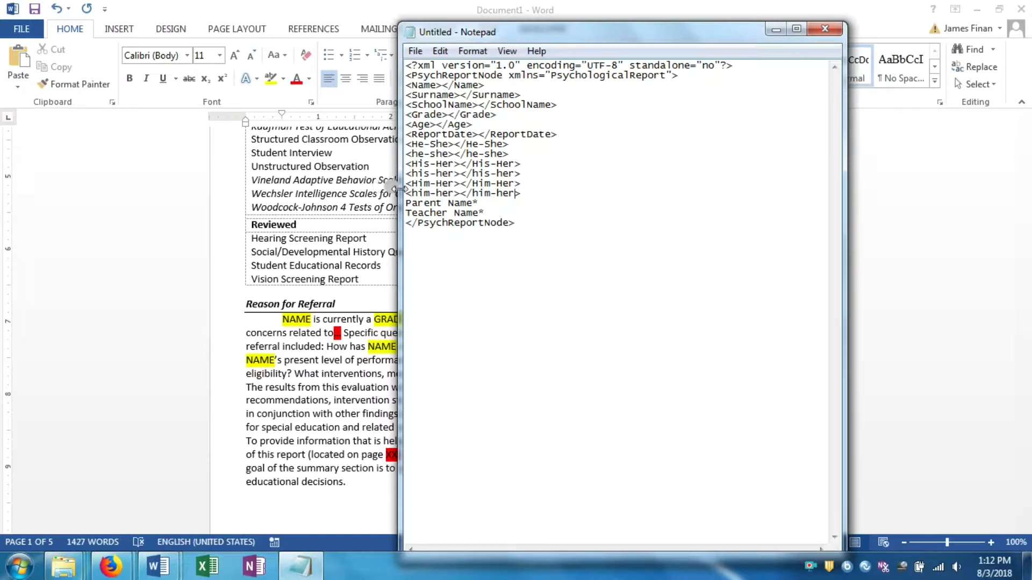
Replace the Parent Name* line with <Parent1Name></Parent1Name> and add an empty line below it
{"action": "left_click_drag", "start_coordinate": [406, 203], "coordinate": [482, 203]}
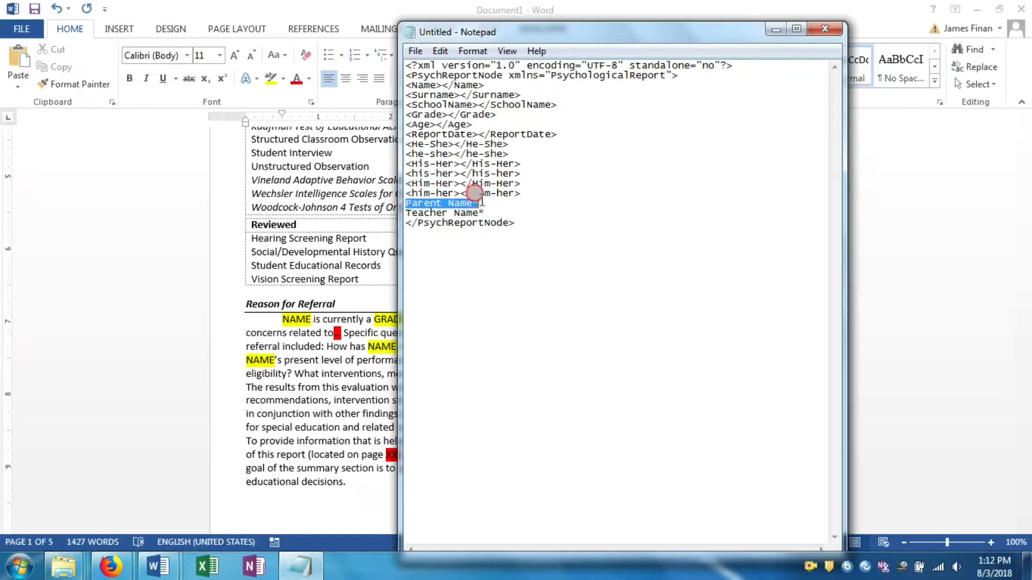
{"action": "left_click", "coordinate": [484, 203]}
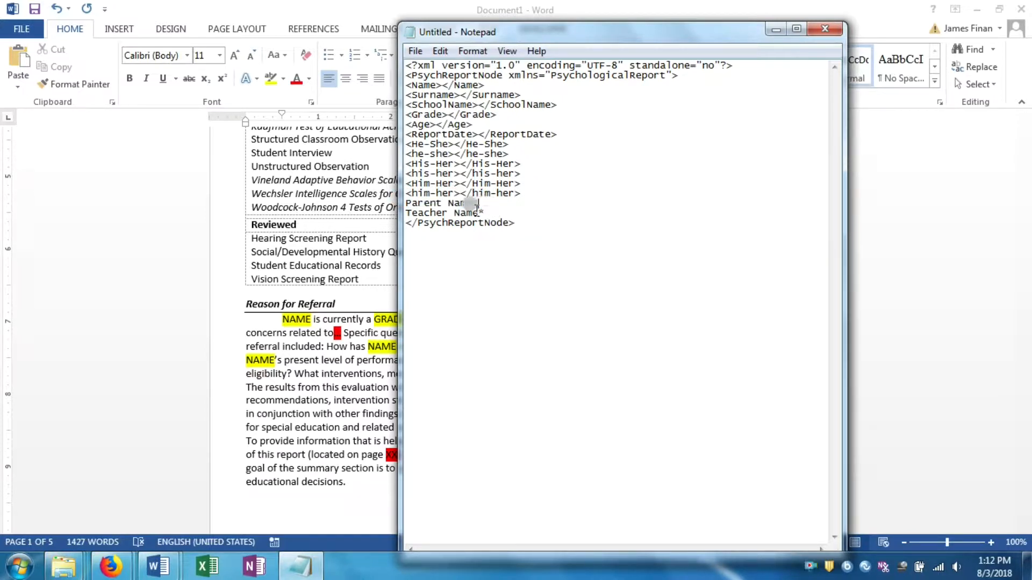
{"action": "key", "text": "BackSpace"}
{"action": "key", "text": "BackSpace"}
{"action": "key", "text": "BackSpace"}
{"action": "key", "text": "BackSpace"}
{"action": "key", "text": "BackSpace"}
{"action": "key", "text": "BackSpace"}
{"action": "key", "text": "BackSpace"}
{"action": "key", "text": "BackSpace"}
{"action": "key", "text": "BackSpace"}
{"action": "key", "text": "BackSpace"}
{"action": "key", "text": "BackSpace"}
{"action": "key", "text": "BackSpace"}
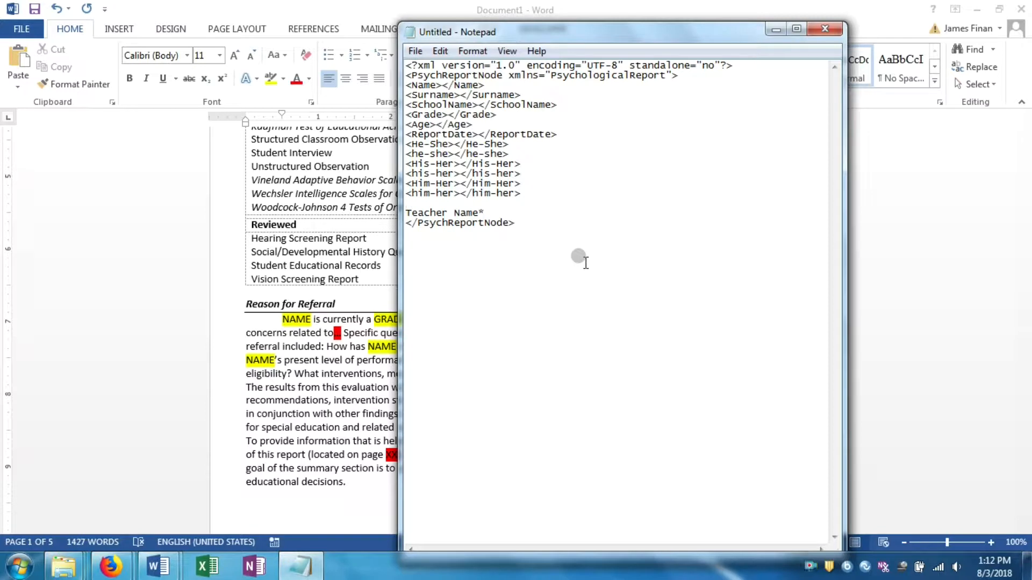
{"action": "type", "text": "<Parent1Name></Parent1"}
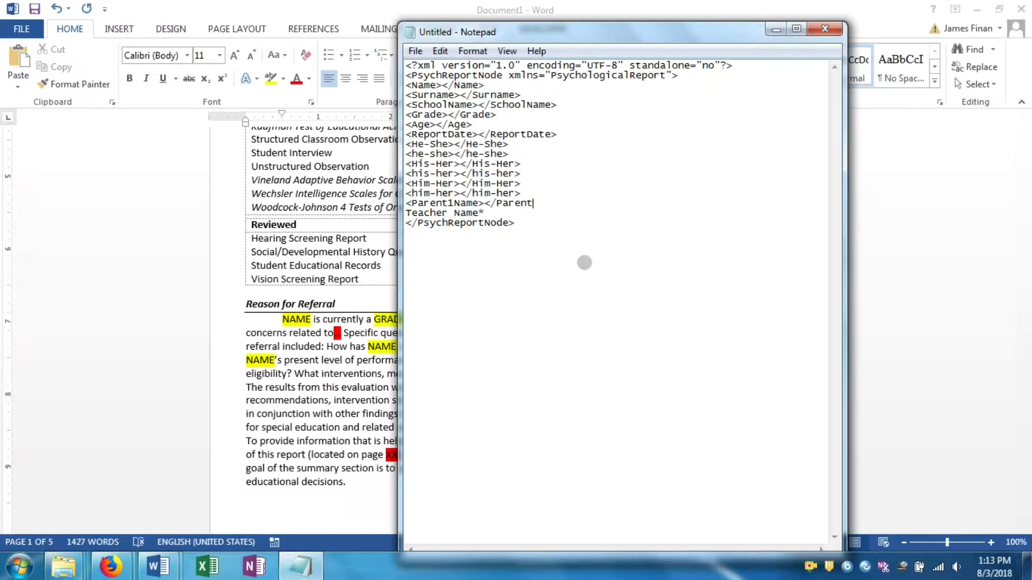
{"action": "type", "text": "Name>"}
{"action": "key", "text": "Return"}
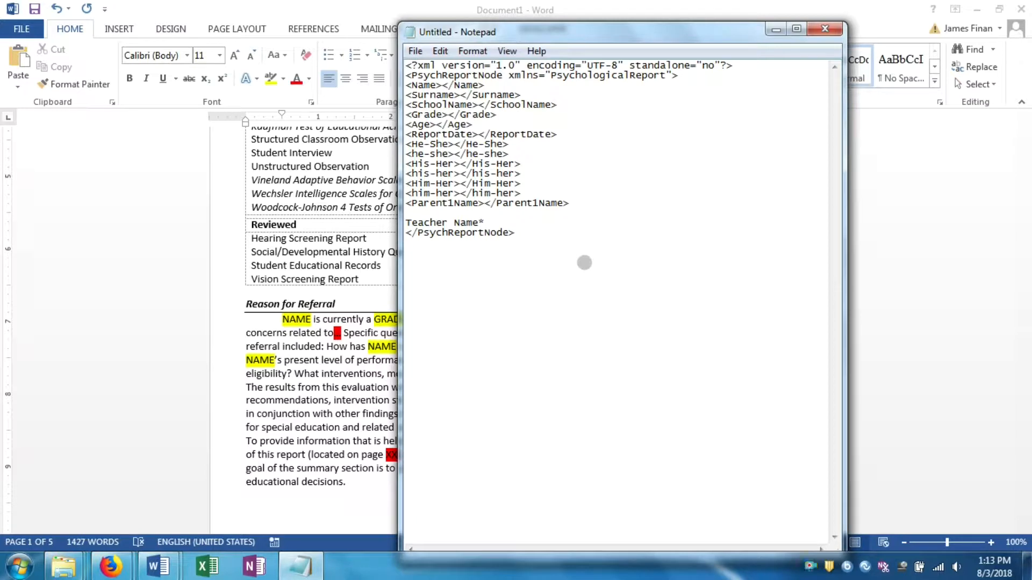
Delete the empty line above Teacher Name* and check the opening and closing tags of the Name line
{"action": "key", "text": "BackSpace"}
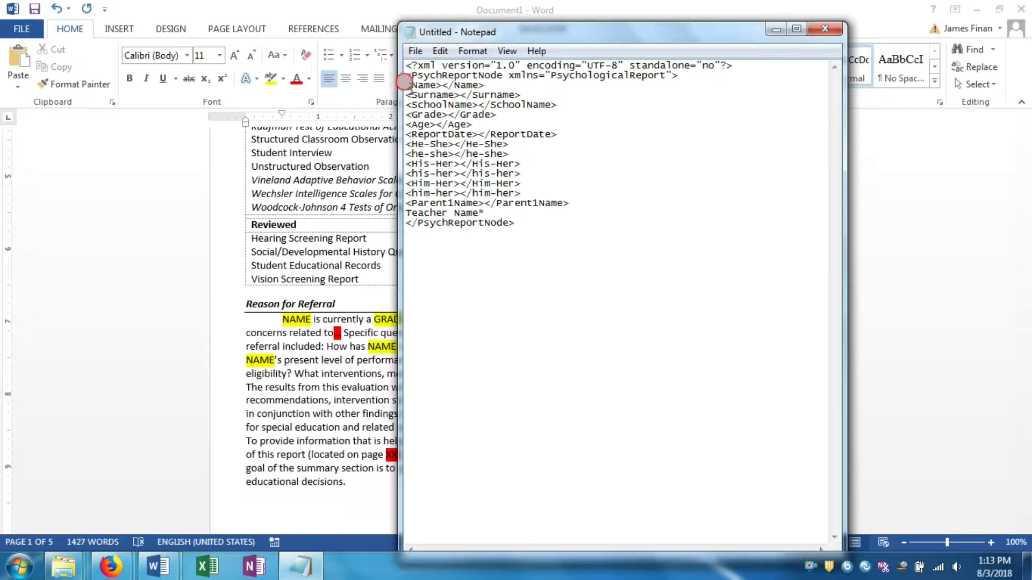
{"action": "left_click_drag", "start_coordinate": [407, 84], "coordinate": [436, 85]}
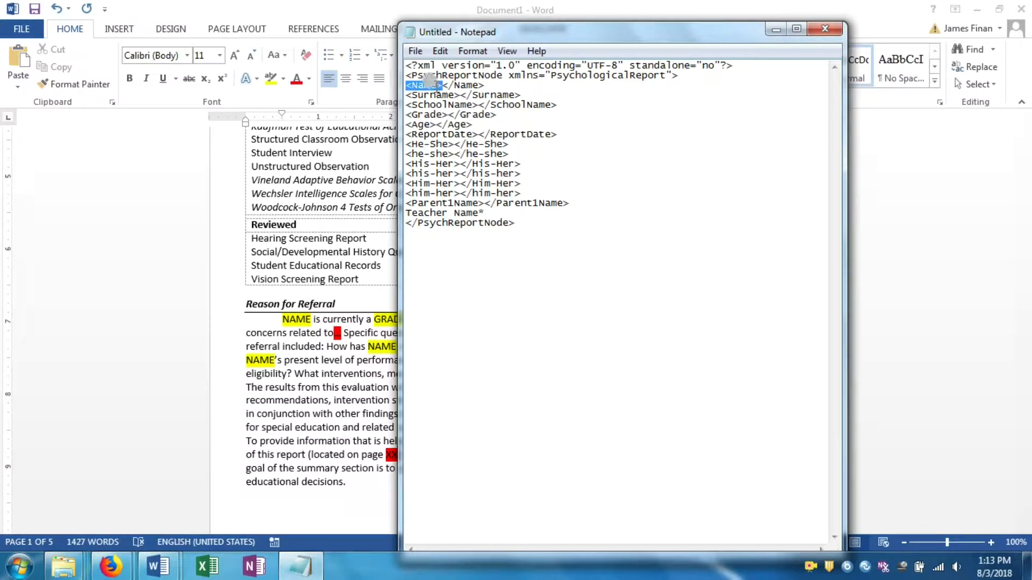
{"action": "left_click", "coordinate": [434, 80]}
{"action": "left_click_drag", "start_coordinate": [474, 95], "coordinate": [483, 86]}
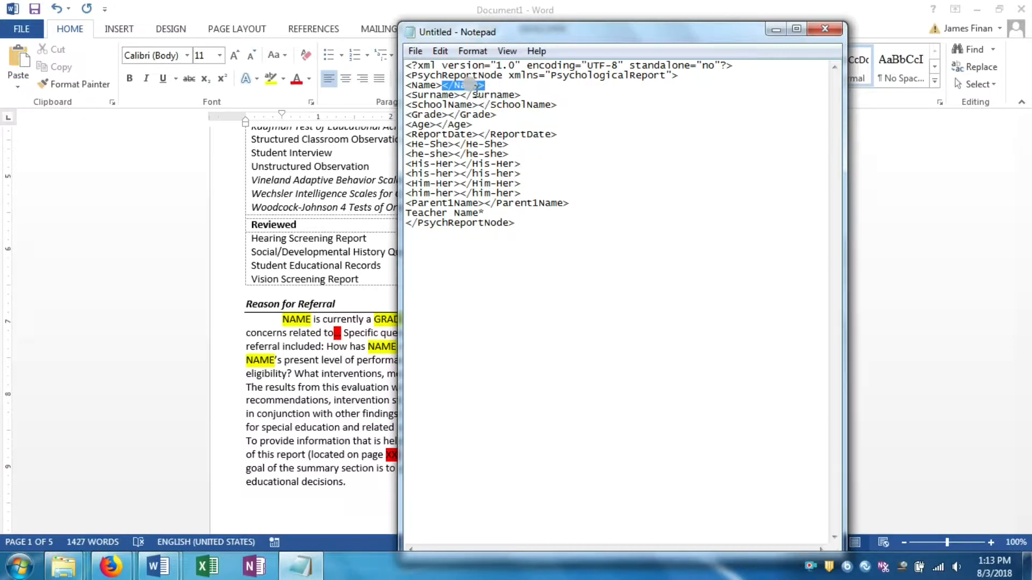
{"action": "left_click", "coordinate": [494, 213]}
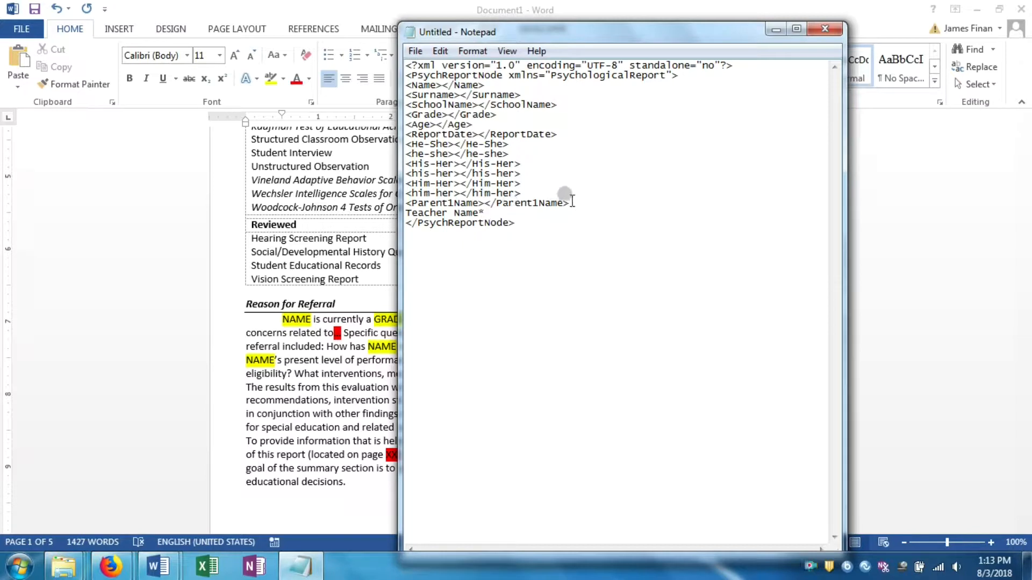
Replace the Teacher Name* line with a copy of the Parent1Name line changed to <Teacher1Name></Teacher1Name>
{"action": "left_click_drag", "start_coordinate": [573, 202], "coordinate": [403, 203]}
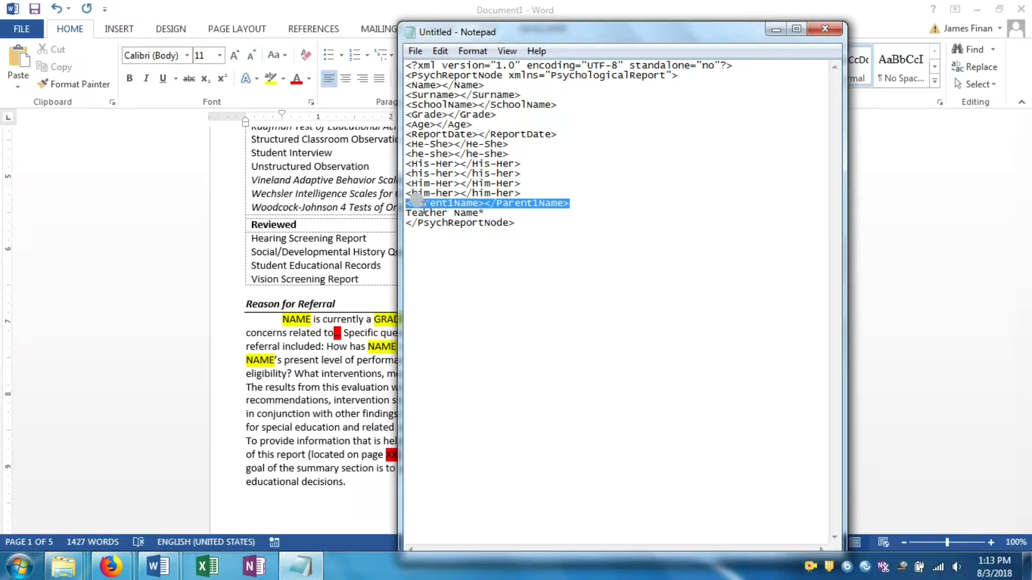
{"action": "key", "text": "ctrl+c"}
{"action": "left_click_drag", "start_coordinate": [486, 213], "coordinate": [446, 213]}
{"action": "key", "text": "ctrl+v"}
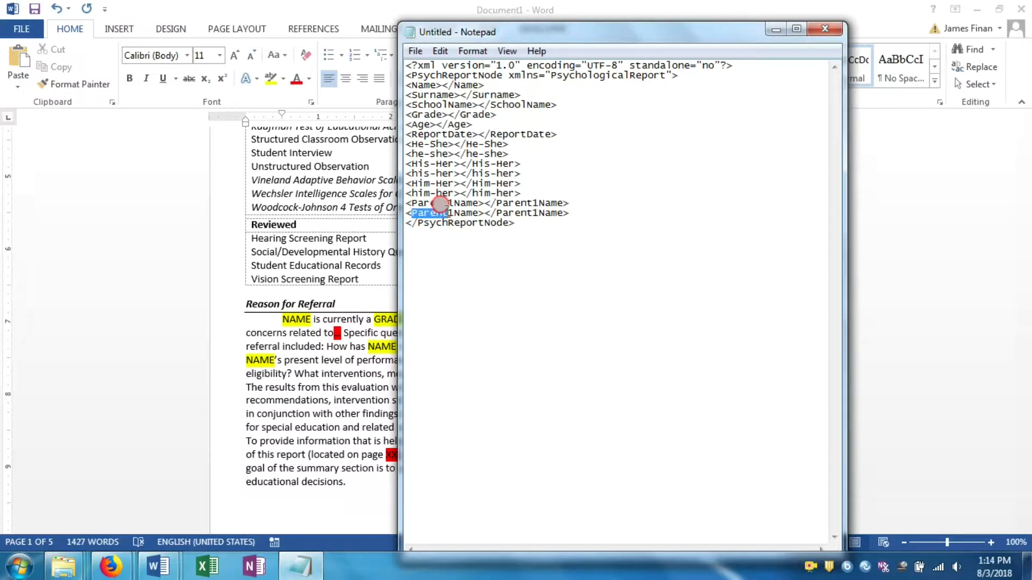
{"action": "type", "text": "Teacher"}
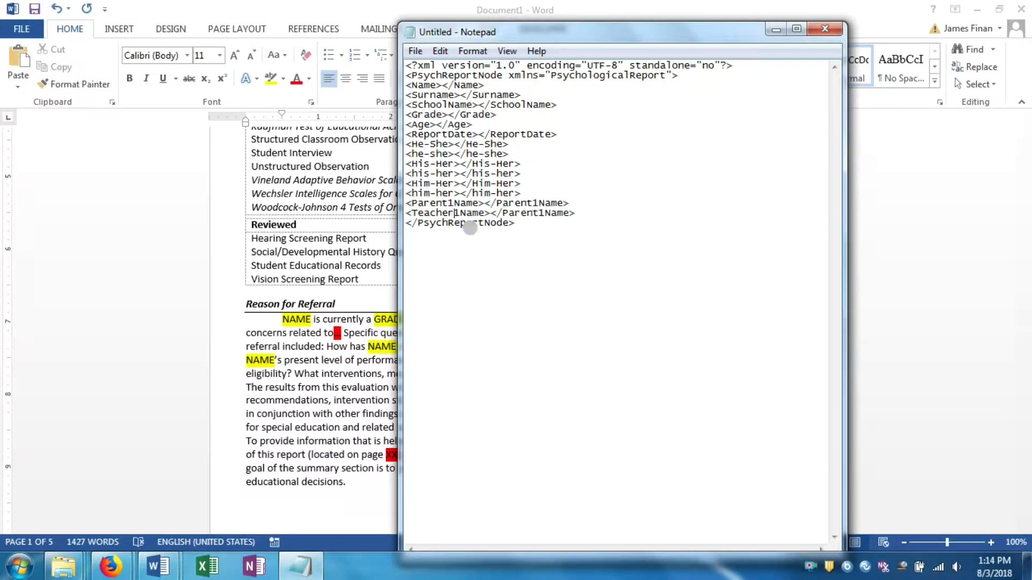
{"action": "left_click_drag", "start_coordinate": [503, 213], "coordinate": [538, 213]}
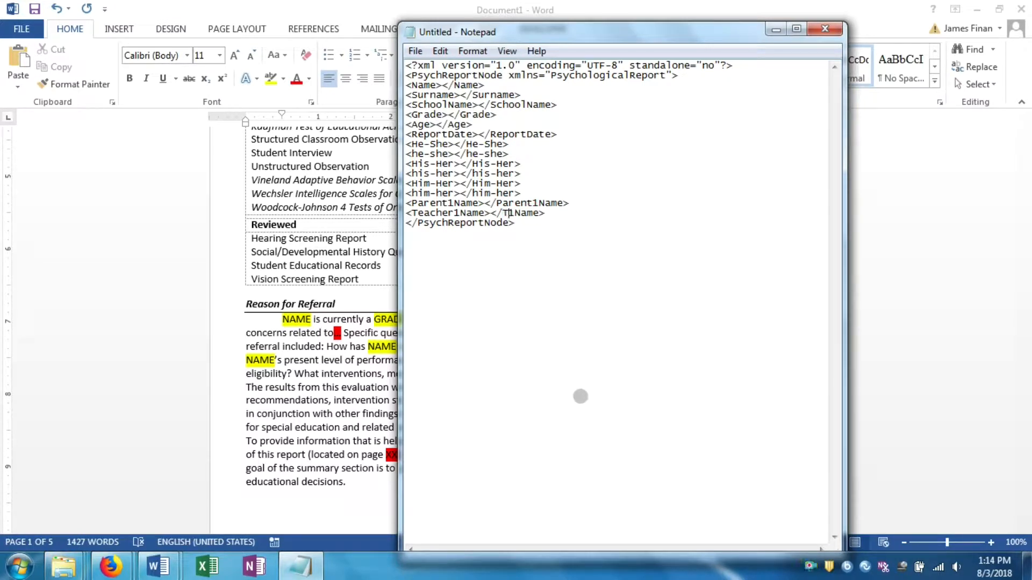
{"action": "type", "text": "Teacher"}
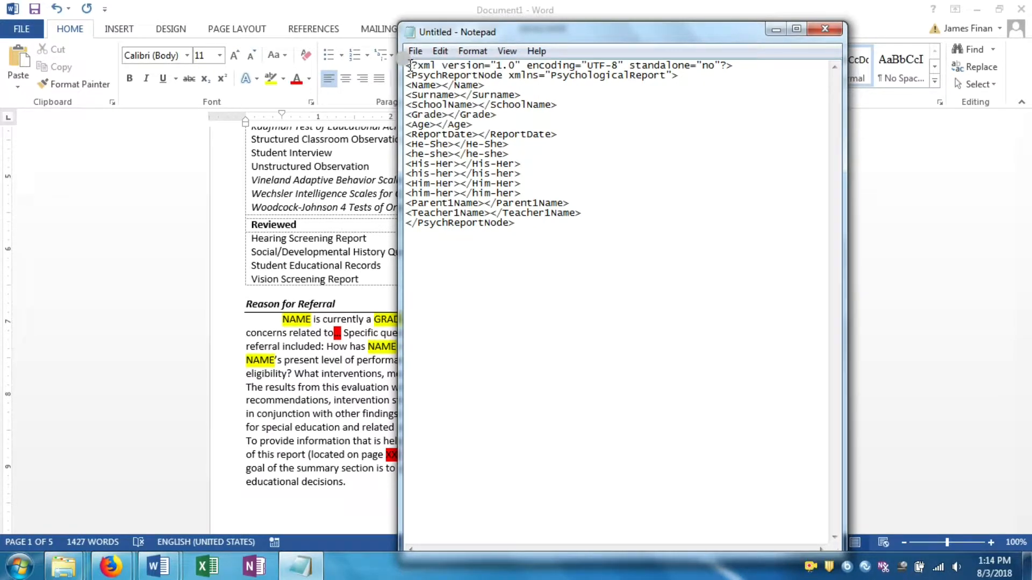
Check the XML declaration at the start and the closing </PsychReportNode> tag at the end of the code
{"action": "mouse_move", "coordinate": [411, 65]}
{"action": "left_mouse_down"}
{"action": "mouse_move", "coordinate": [689, 64]}
{"action": "mouse_move", "coordinate": [423, 75]}
{"action": "mouse_move", "coordinate": [407, 65]}
{"action": "left_mouse_up"}
{"action": "left_click_drag", "start_coordinate": [517, 223], "coordinate": [384, 219]}
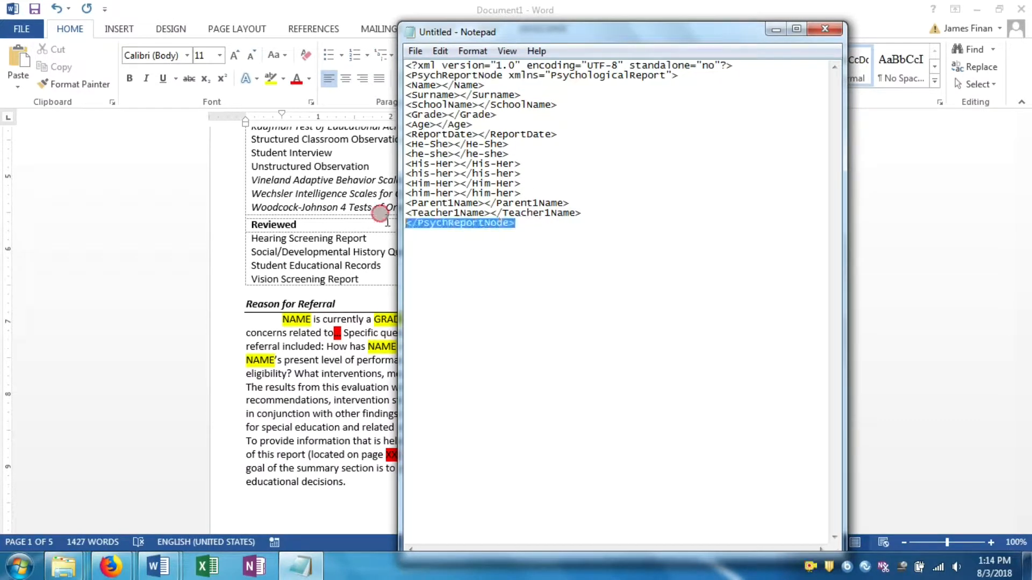
{"action": "left_click", "coordinate": [553, 144]}
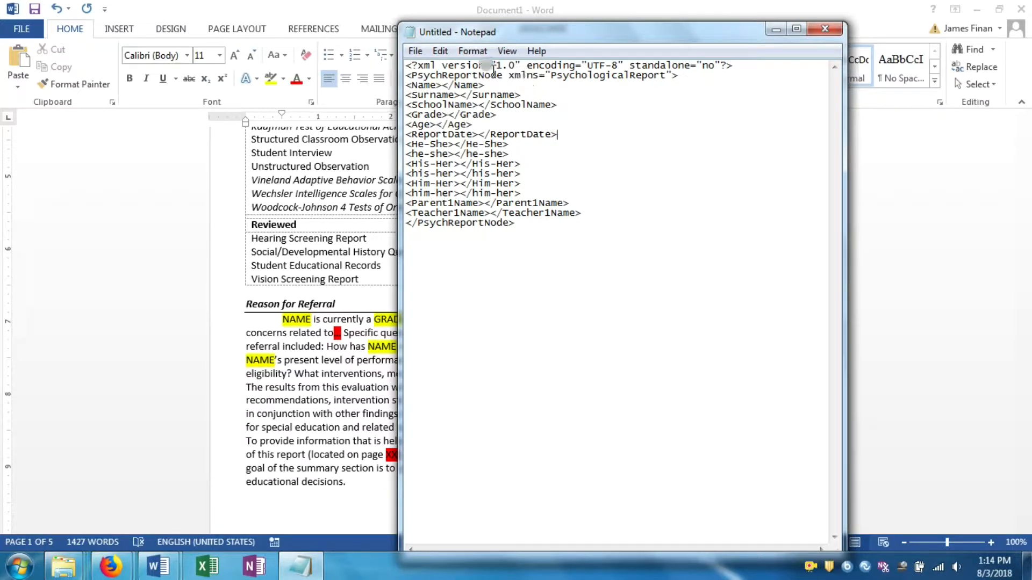
Start saving the XML code as a new file in the Custom Office Templates folder under Documents
{"action": "left_click", "coordinate": [413, 51]}
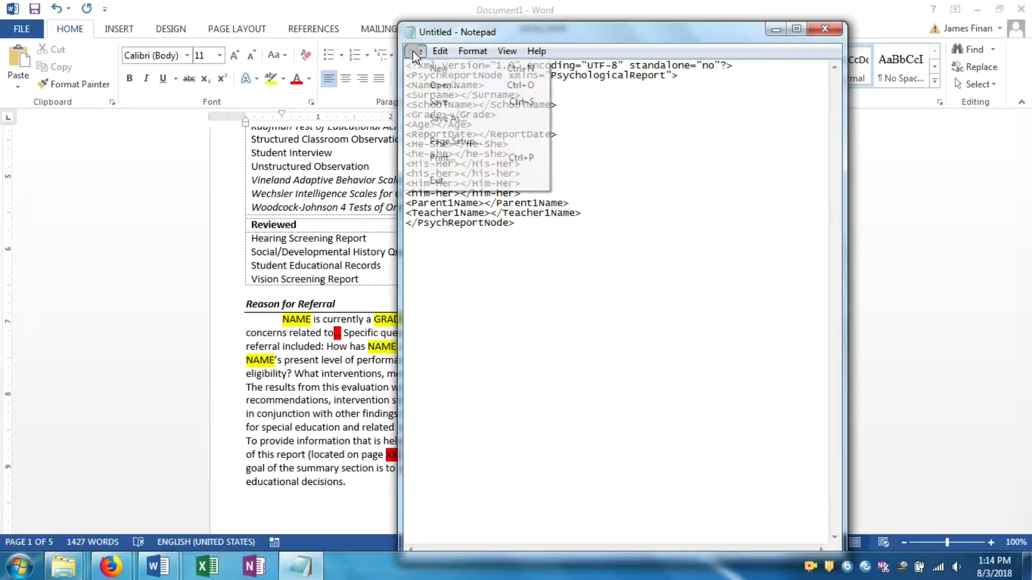
{"action": "left_click", "coordinate": [469, 127]}
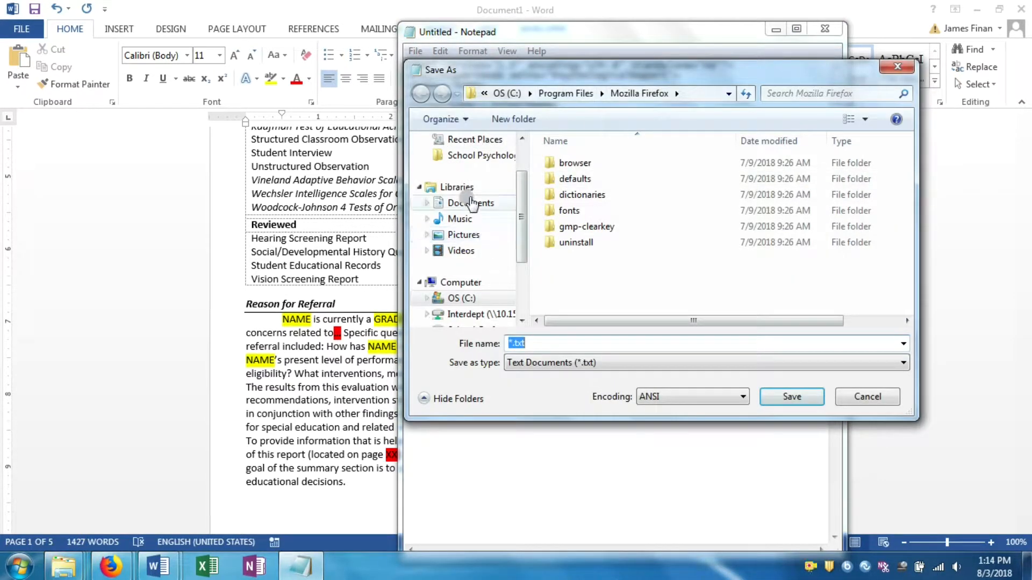
{"action": "left_click", "coordinate": [493, 202]}
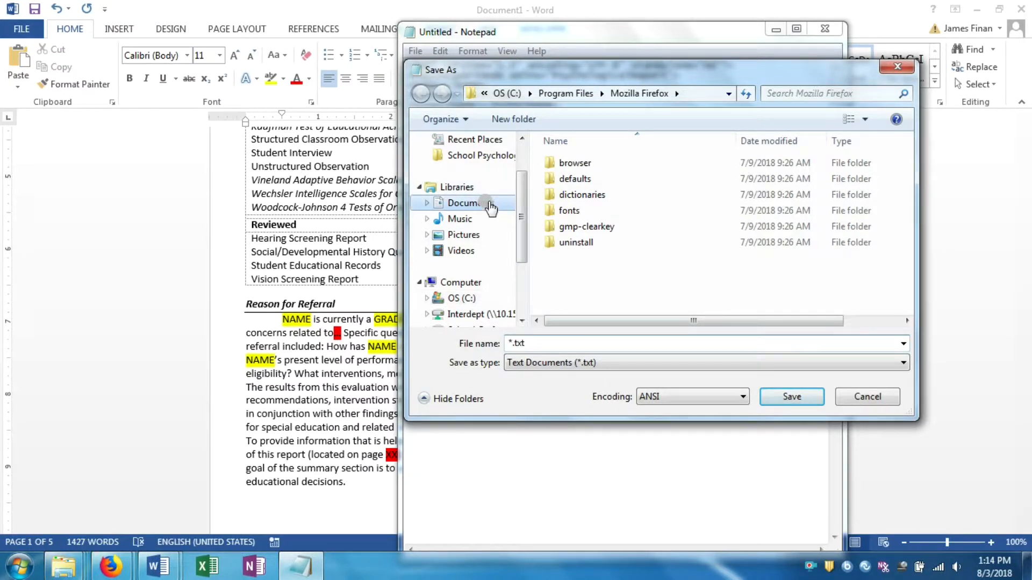
{"action": "double_click", "coordinate": [598, 232]}
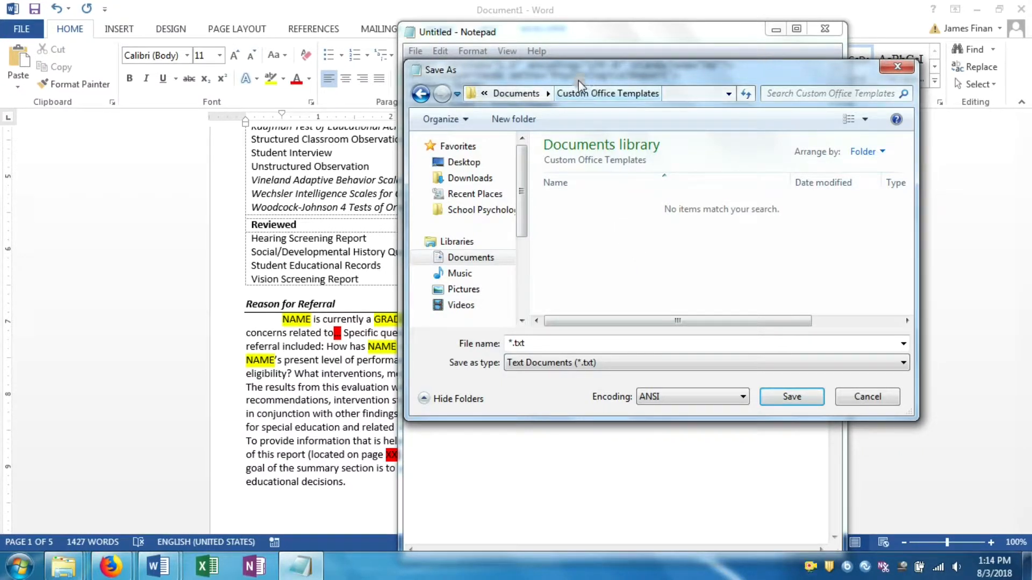
{"action": "left_click_drag", "start_coordinate": [570, 81], "coordinate": [396, 89]}
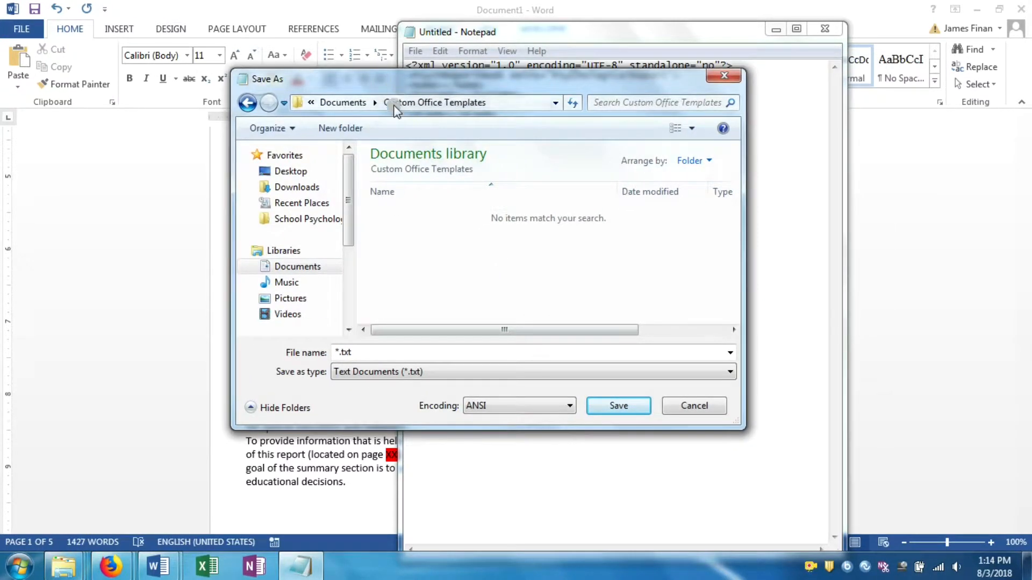
Save the code as the text document Psychological Report.txt with ANSI encoding and close Notepad
{"action": "left_click", "coordinate": [435, 372]}
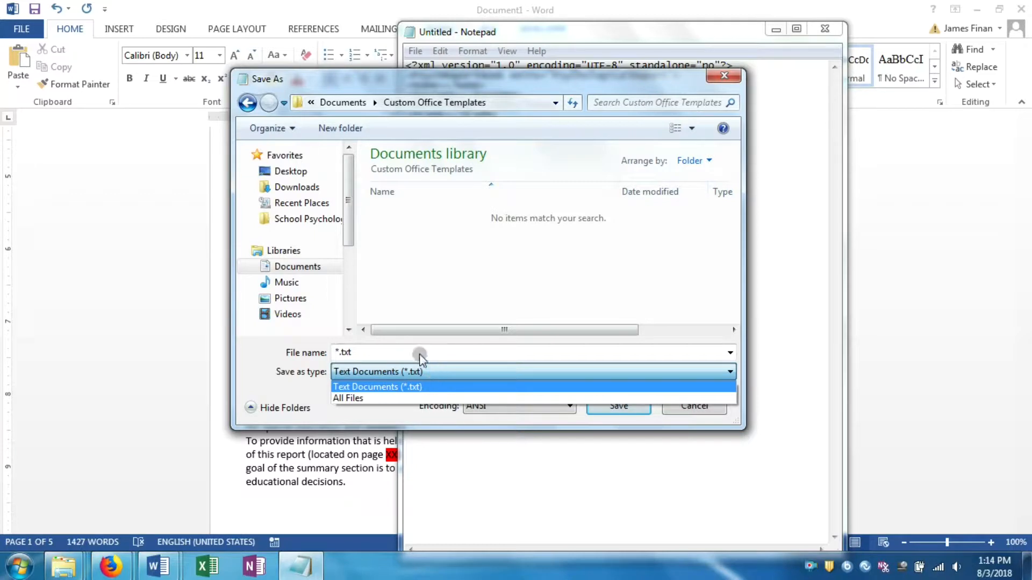
{"action": "left_click", "coordinate": [430, 386]}
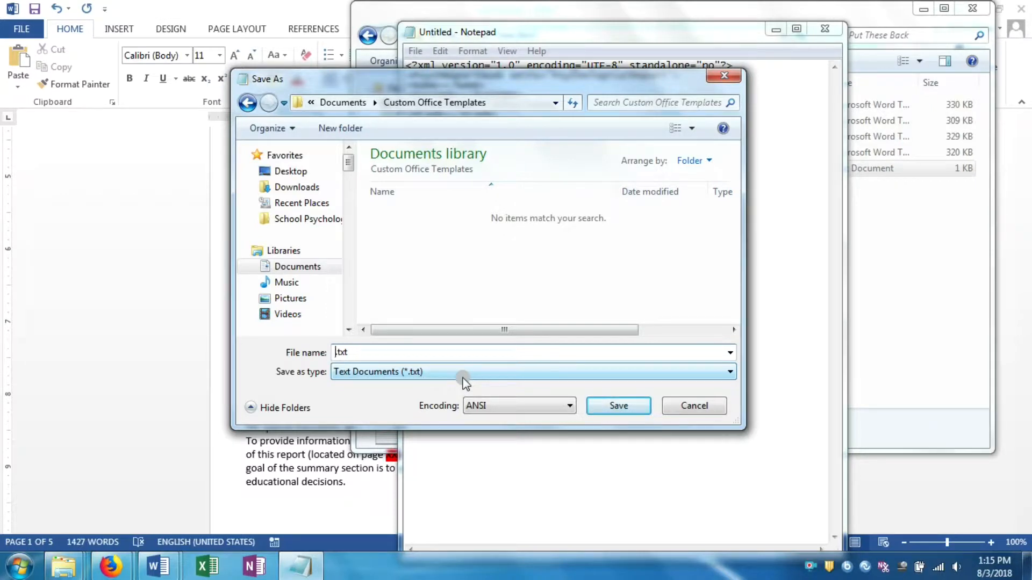
{"action": "type", "text": "Psychological Report"}
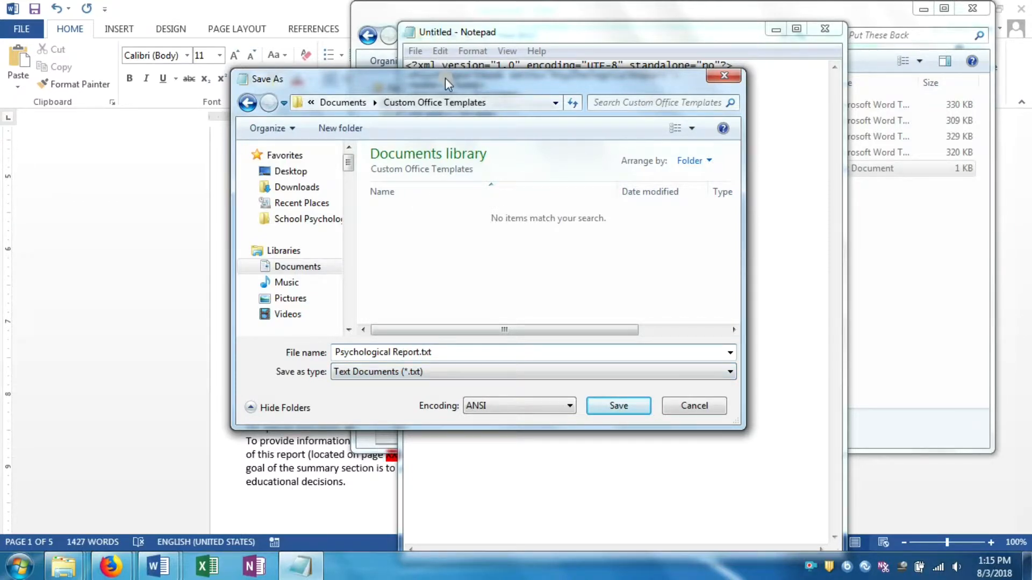
{"action": "left_click_drag", "start_coordinate": [445, 78], "coordinate": [395, 159]}
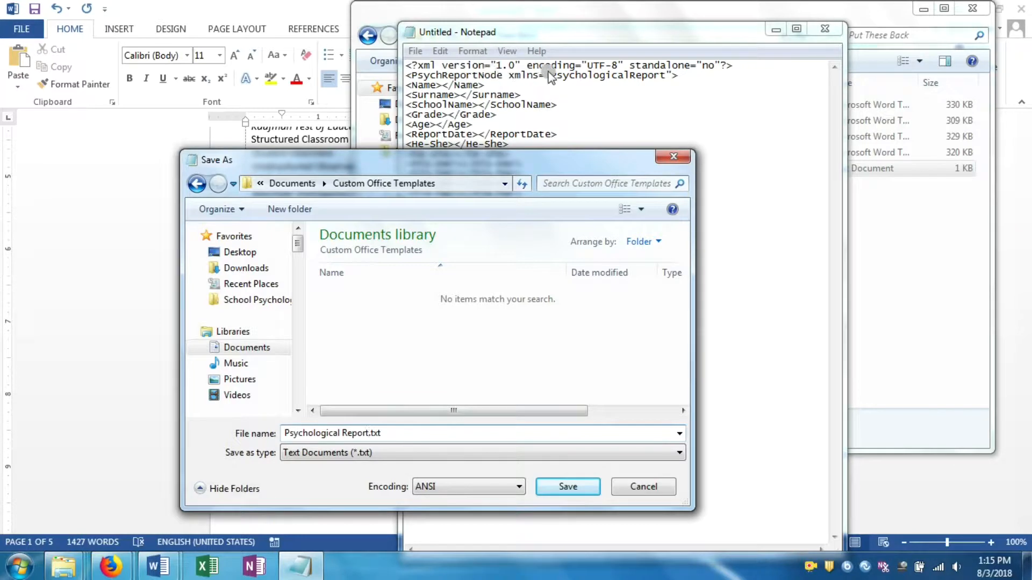
{"action": "left_click_drag", "start_coordinate": [407, 168], "coordinate": [322, 119]}
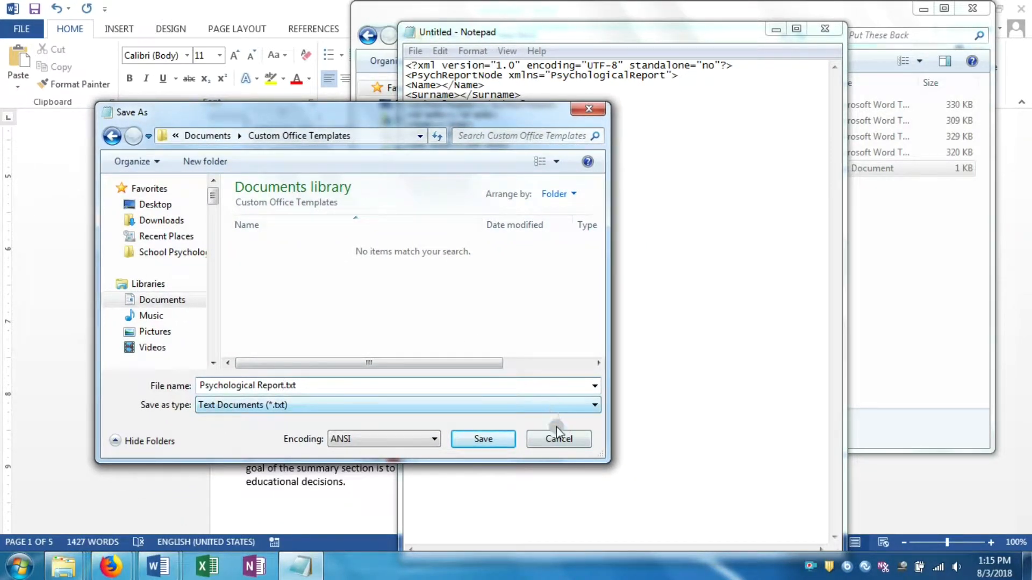
{"action": "left_click", "coordinate": [502, 440]}
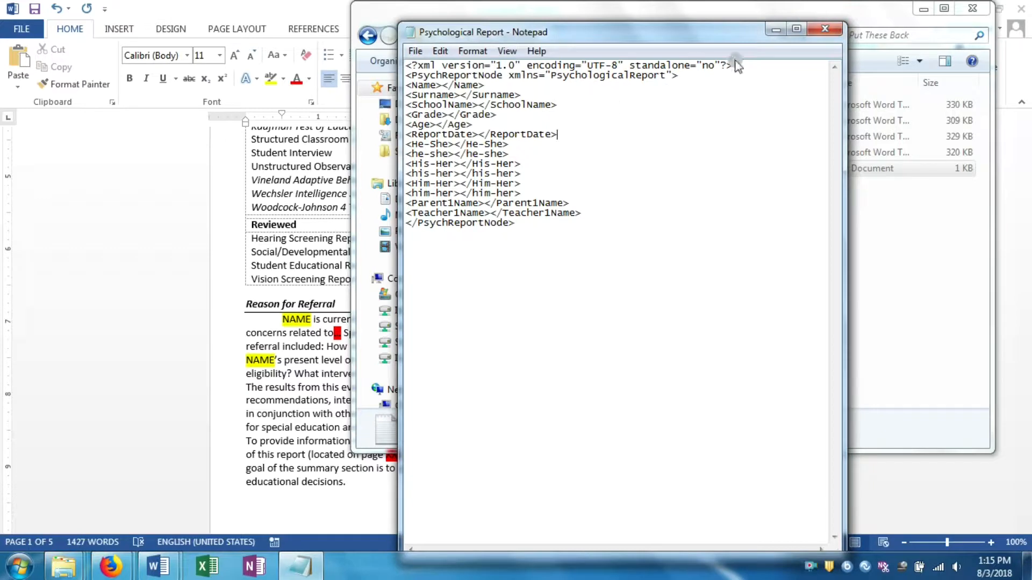
{"action": "left_click", "coordinate": [828, 38]}
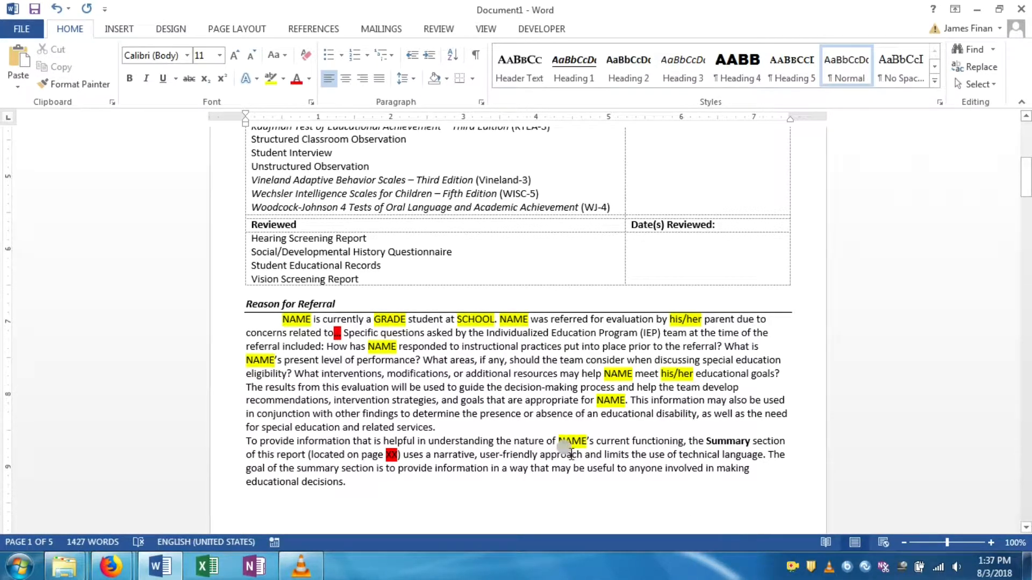
Look over the report's first page in Word and open the XML Mapping pane
{"action": "scroll", "coordinate": [441, 373], "scroll_direction": "up", "scroll_amount": 5}
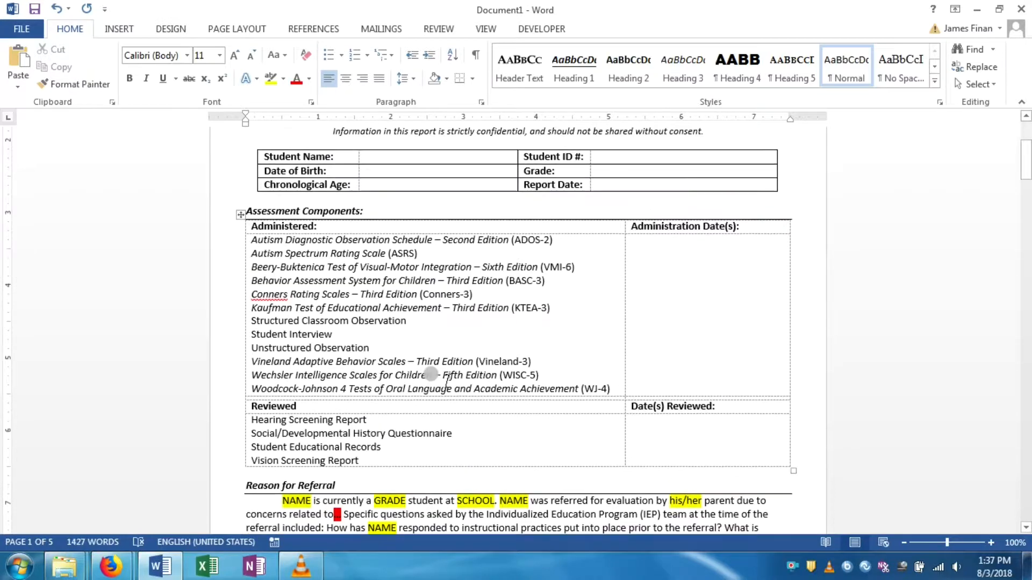
{"action": "scroll", "coordinate": [446, 380], "scroll_direction": "down", "scroll_amount": 5}
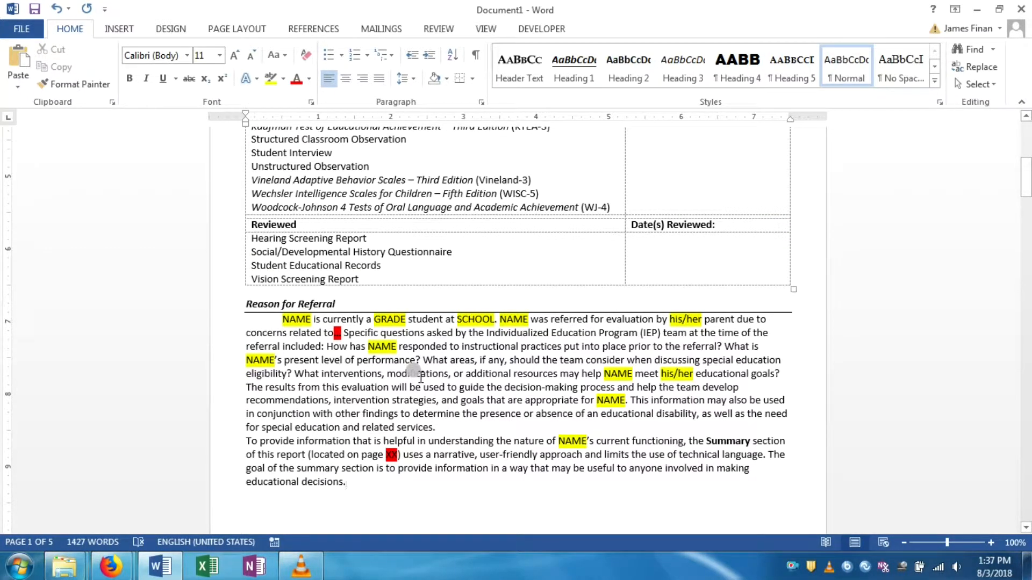
{"action": "scroll", "coordinate": [421, 376], "scroll_direction": "up", "scroll_amount": 10}
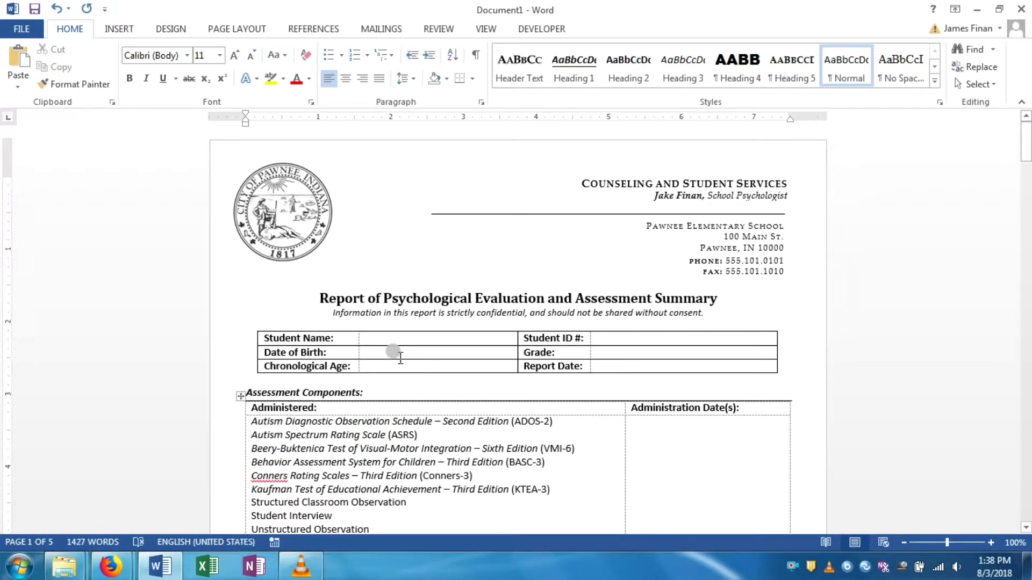
{"action": "scroll", "coordinate": [398, 357], "scroll_direction": "down", "scroll_amount": 5}
{"action": "scroll", "coordinate": [399, 357], "scroll_direction": "down", "scroll_amount": 5}
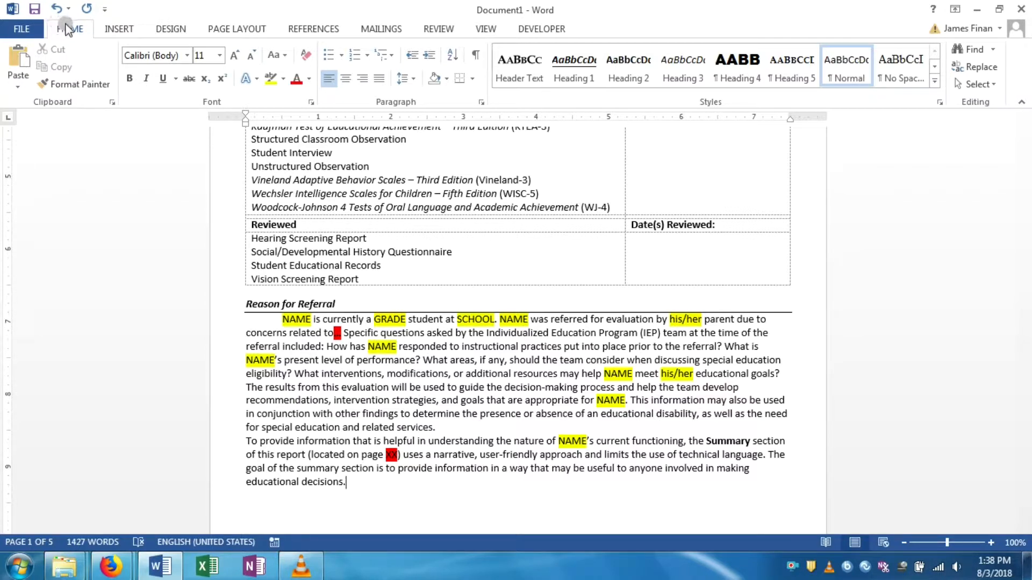
{"action": "left_click", "coordinate": [531, 30]}
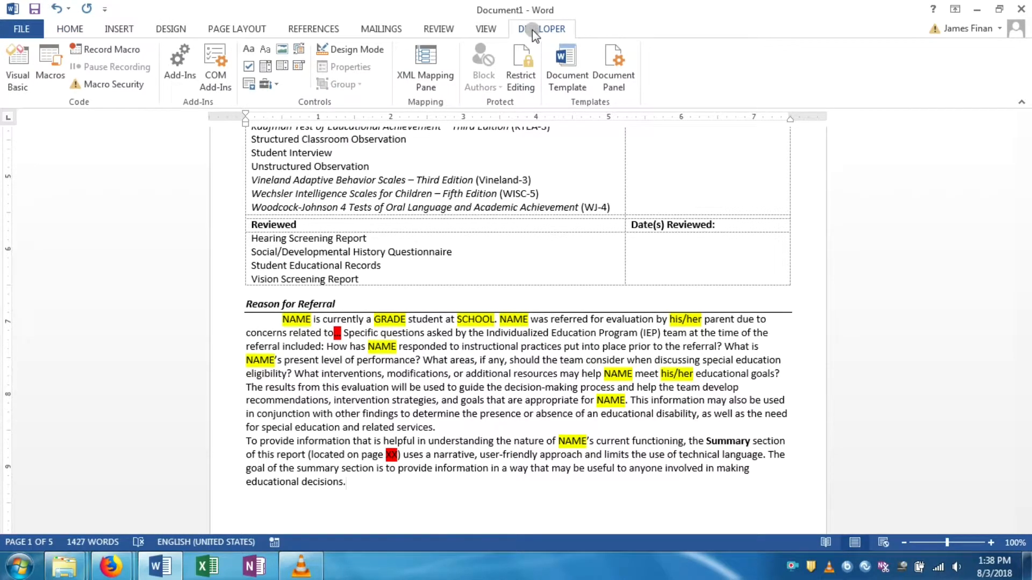
{"action": "left_click", "coordinate": [428, 64]}
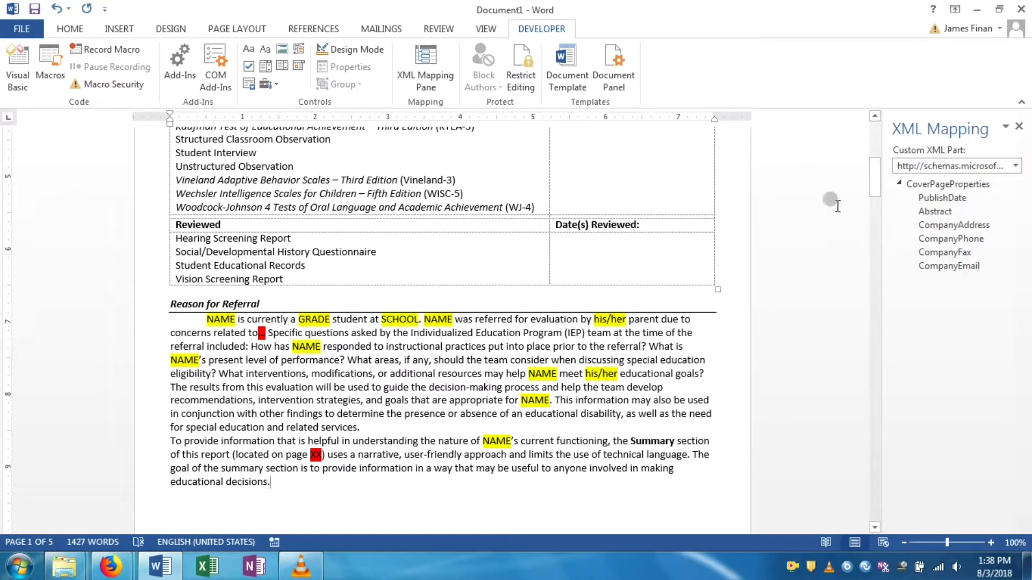
Start adding a new custom XML part to the report and browse to the Custom Office Templates folder under Documents
{"action": "scroll", "coordinate": [724, 292], "scroll_direction": "up", "scroll_amount": 10}
{"action": "scroll", "coordinate": [724, 292], "scroll_direction": "up", "scroll_amount": 1}
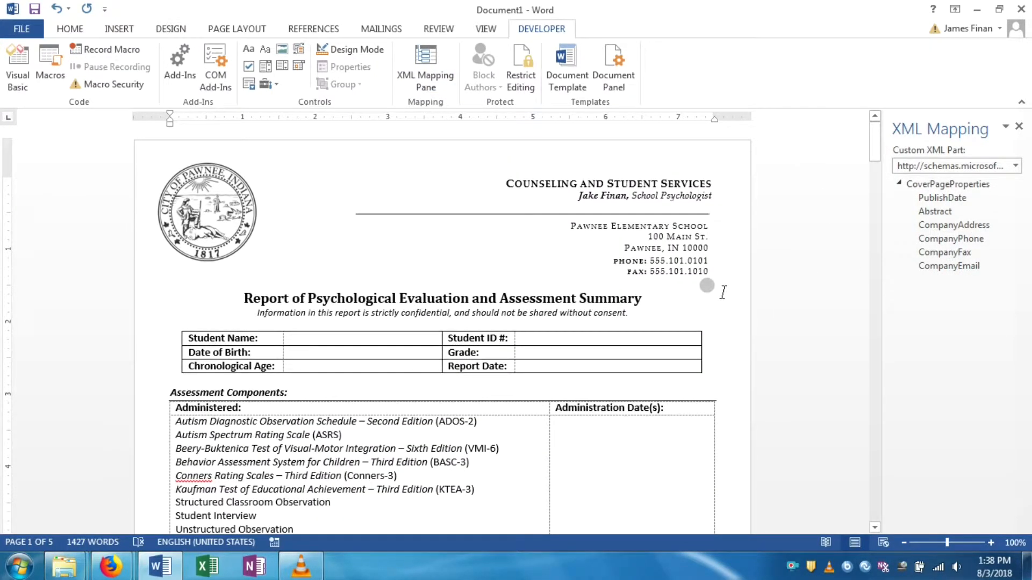
{"action": "scroll", "coordinate": [714, 285], "scroll_direction": "down", "scroll_amount": 4}
{"action": "scroll", "coordinate": [704, 277], "scroll_direction": "up", "scroll_amount": 4}
{"action": "left_click", "coordinate": [1014, 166]}
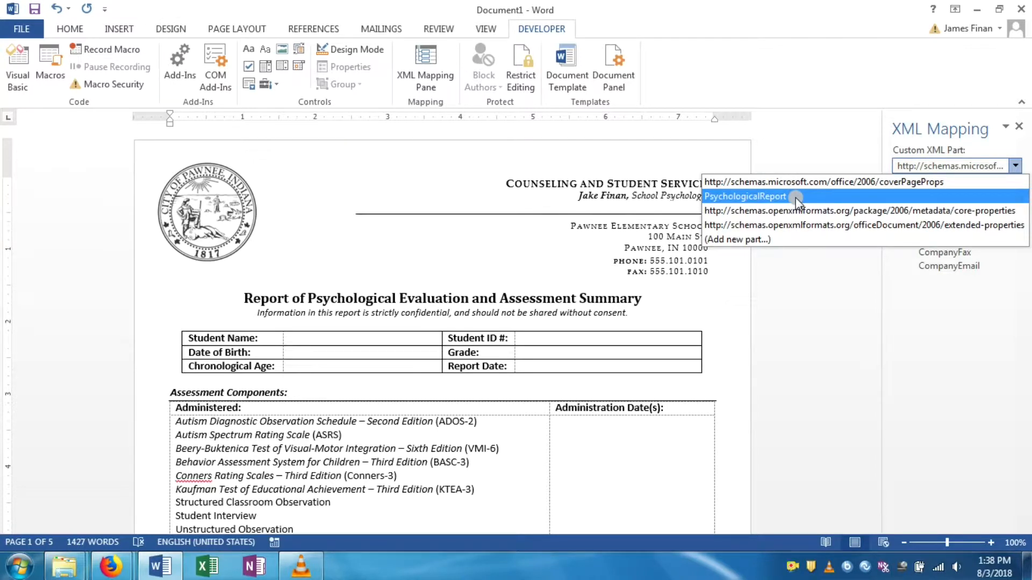
{"action": "left_click", "coordinate": [772, 243]}
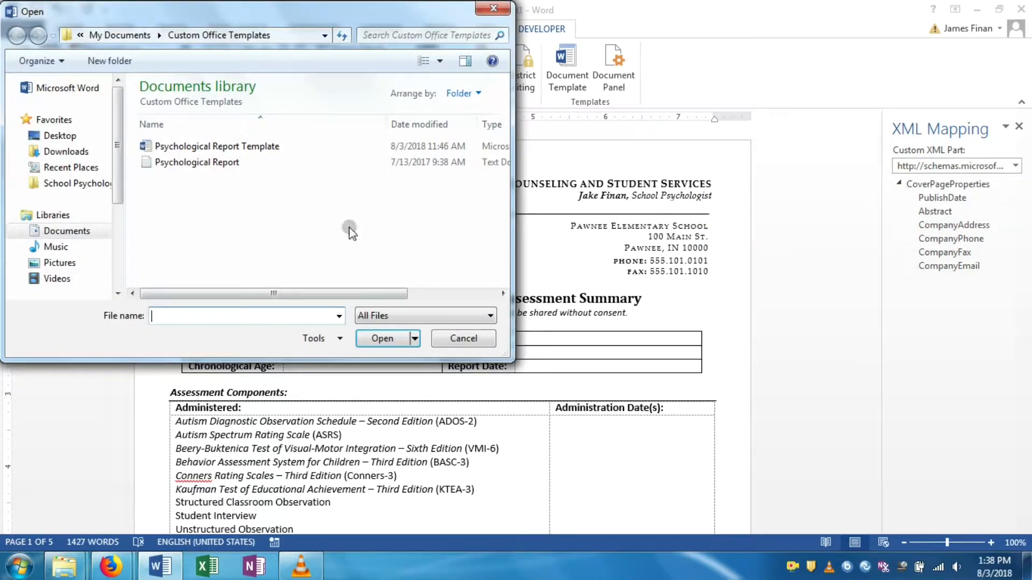
{"action": "left_click", "coordinate": [208, 34]}
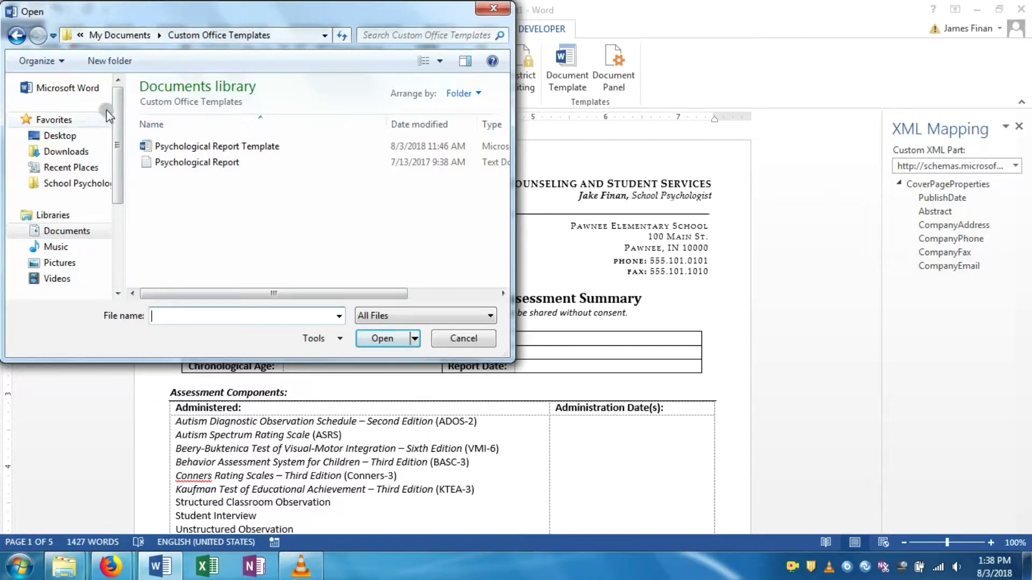
{"action": "left_click", "coordinate": [54, 231]}
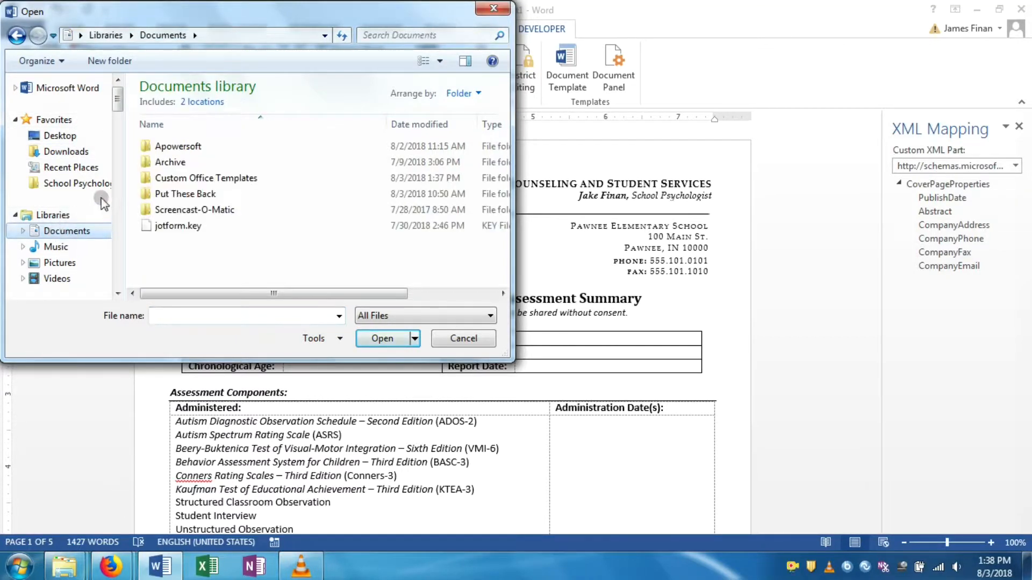
{"action": "double_click", "coordinate": [212, 178]}
Try the Word Documents file type filter for choosing the XML part, and set it back to All Files
{"action": "left_click", "coordinate": [213, 163]}
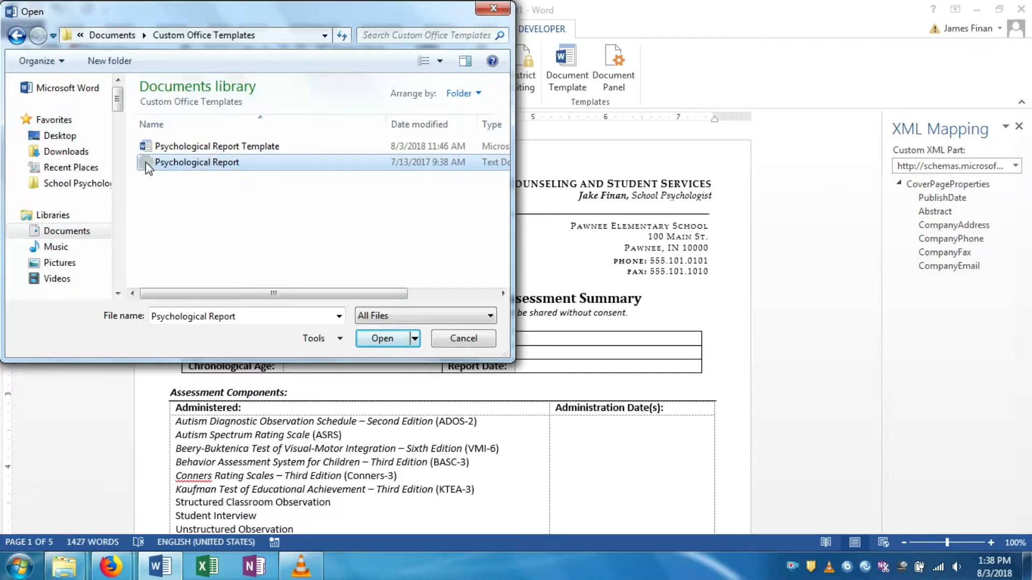
{"action": "left_click", "coordinate": [420, 315]}
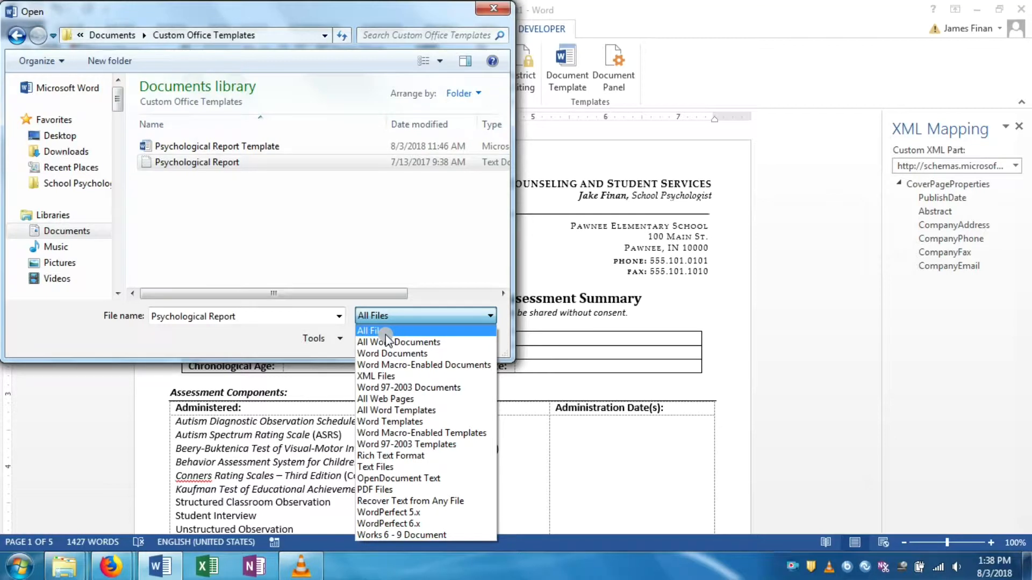
{"action": "left_click", "coordinate": [392, 354]}
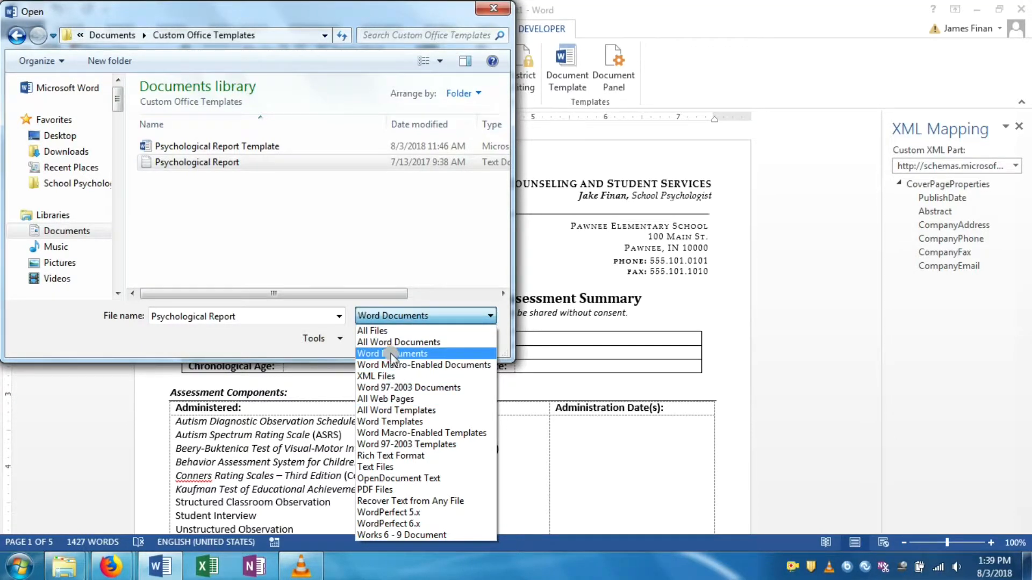
{"action": "left_click", "coordinate": [392, 354]}
{"action": "left_click", "coordinate": [386, 316]}
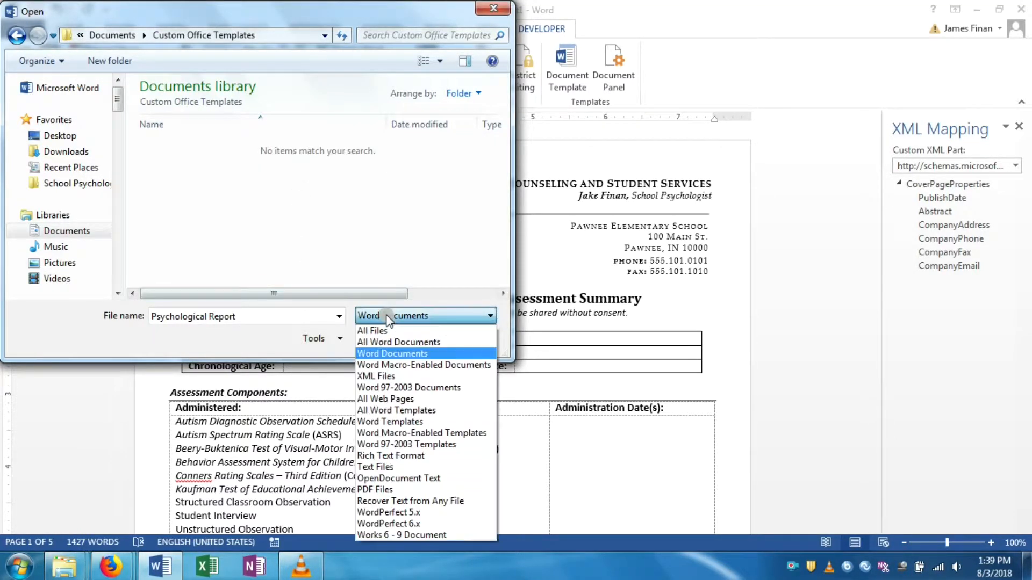
{"action": "left_click", "coordinate": [391, 330]}
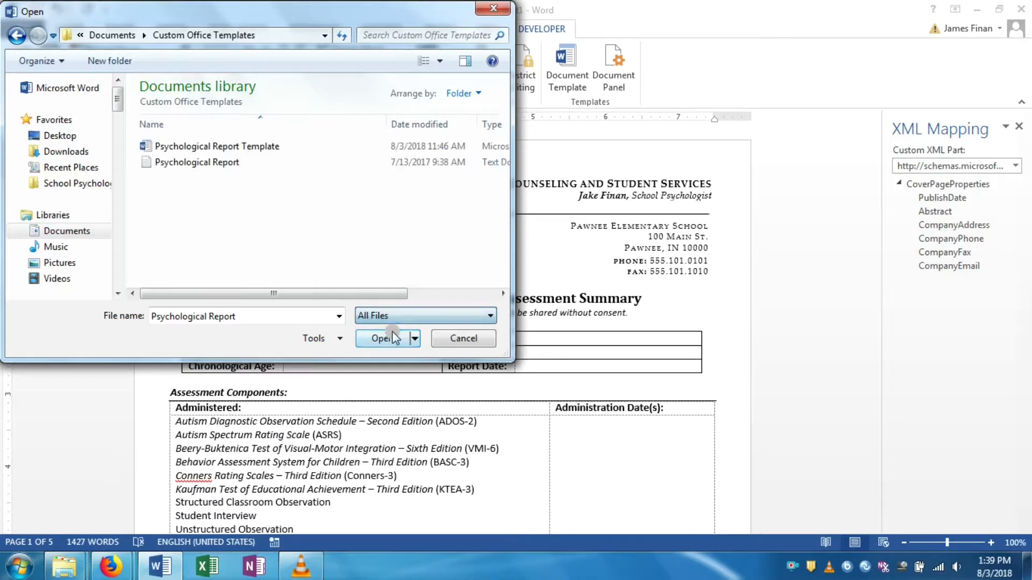
Add the Psychological Report text file as a custom XML part and display the PsychologicalReport part's fields
{"action": "left_click", "coordinate": [160, 164]}
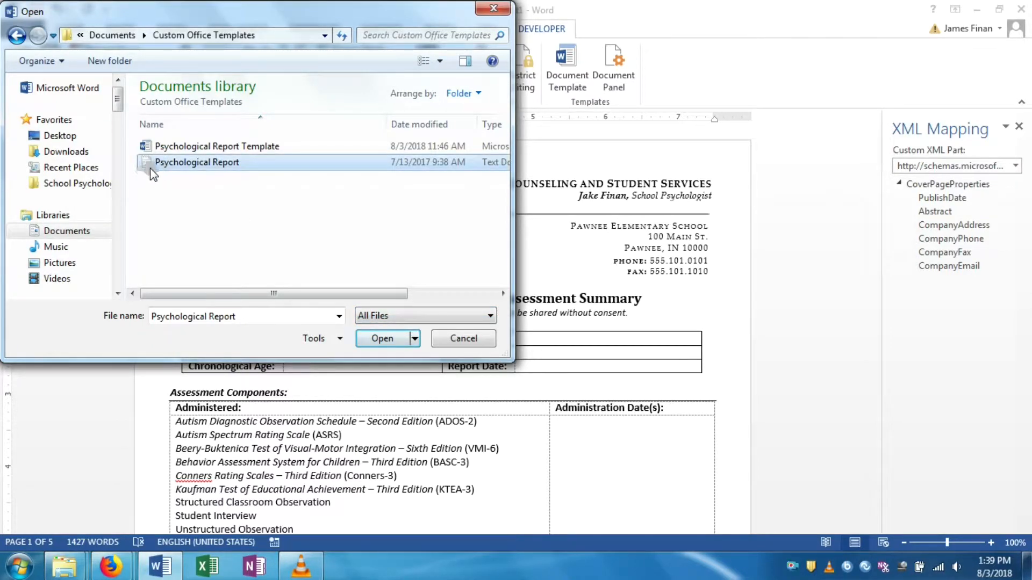
{"action": "left_click", "coordinate": [386, 338]}
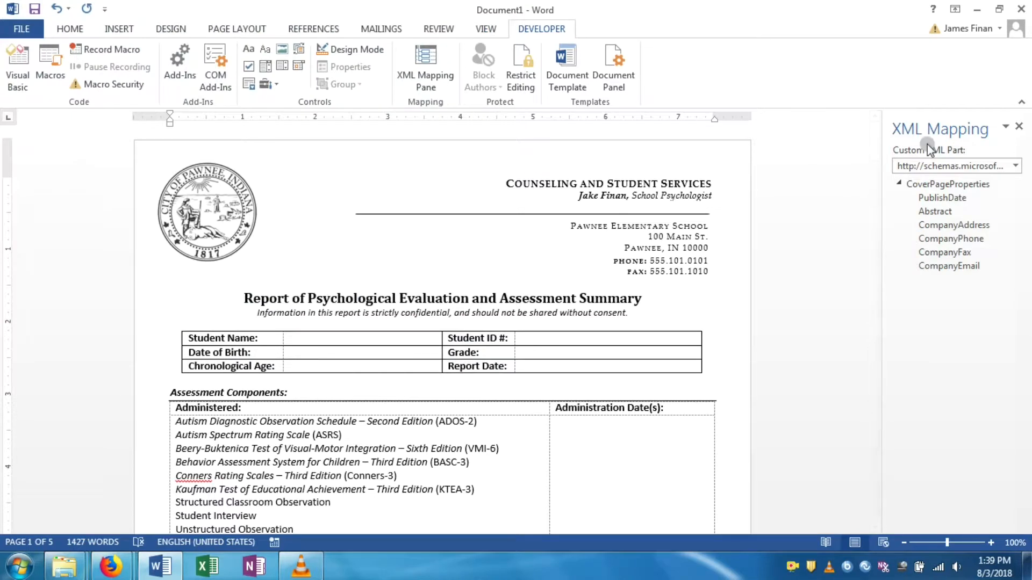
{"action": "left_click", "coordinate": [1015, 166]}
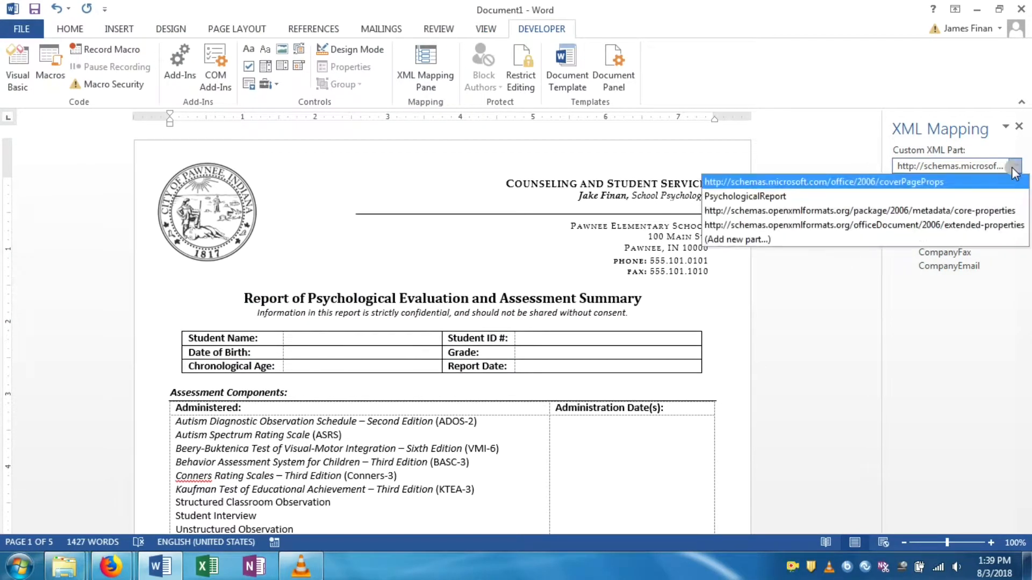
{"action": "left_click", "coordinate": [779, 197]}
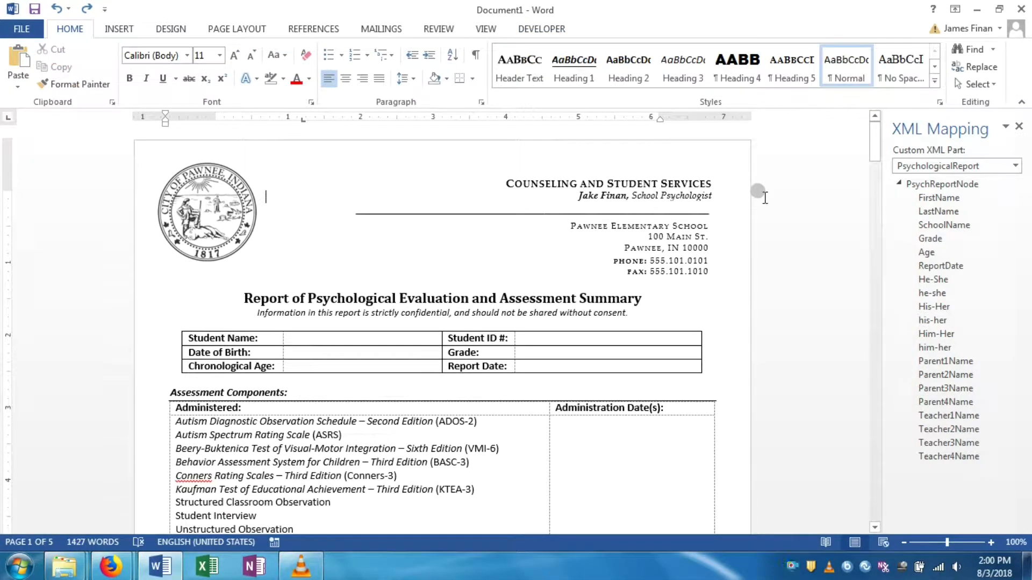
Insert a plain text content control mapped to FirstName in the empty Student Name cell
{"action": "scroll", "coordinate": [764, 198], "scroll_direction": "down", "scroll_amount": 5}
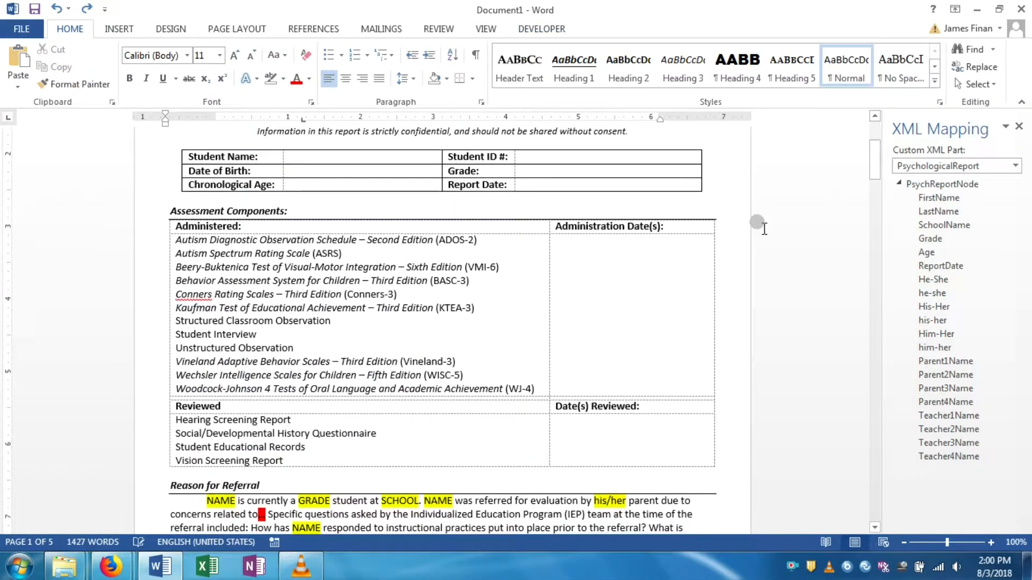
{"action": "scroll", "coordinate": [760, 220], "scroll_direction": "up", "scroll_amount": 5}
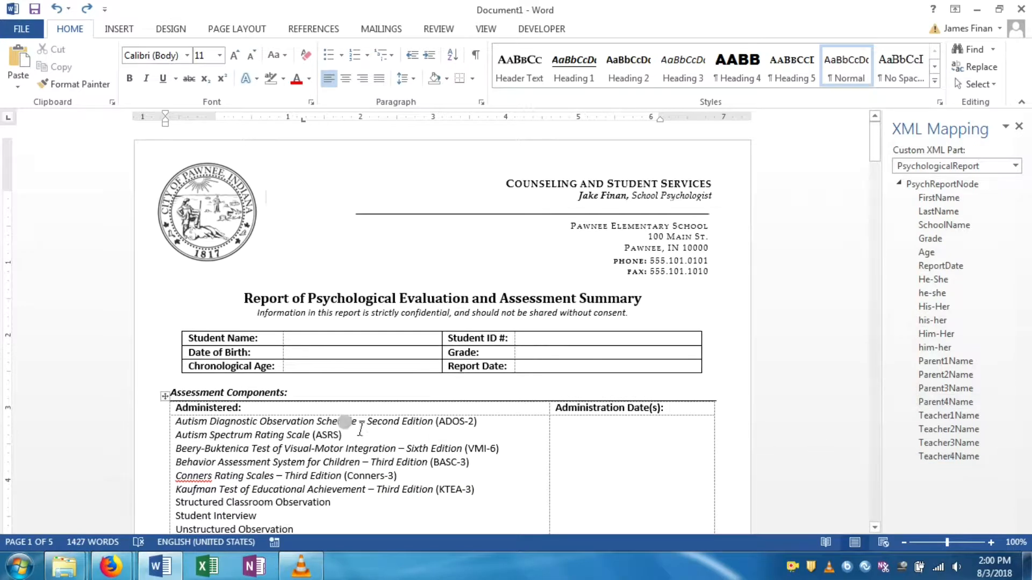
{"action": "left_click", "coordinate": [321, 337]}
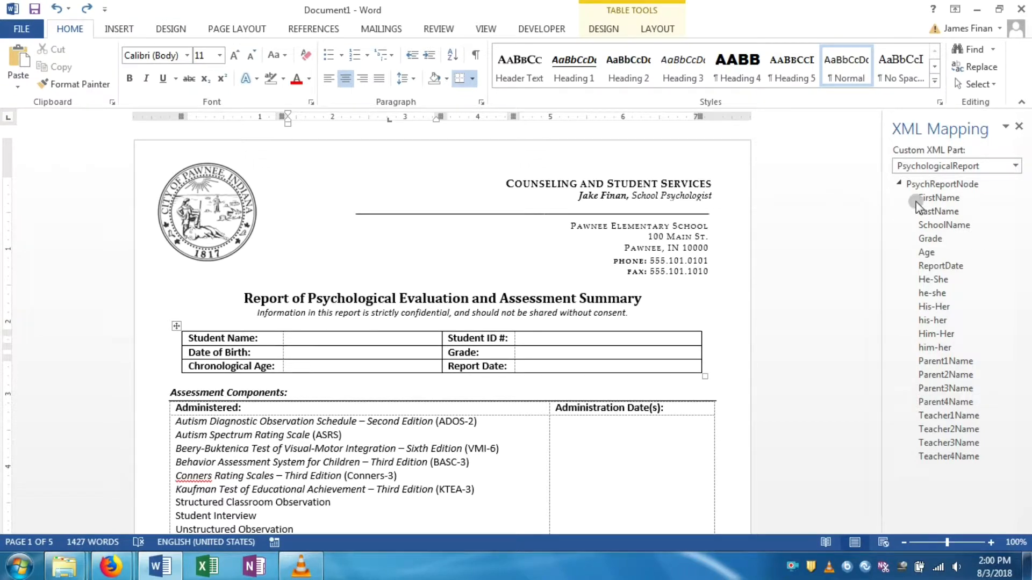
{"action": "left_click_drag", "start_coordinate": [916, 205], "coordinate": [926, 204]}
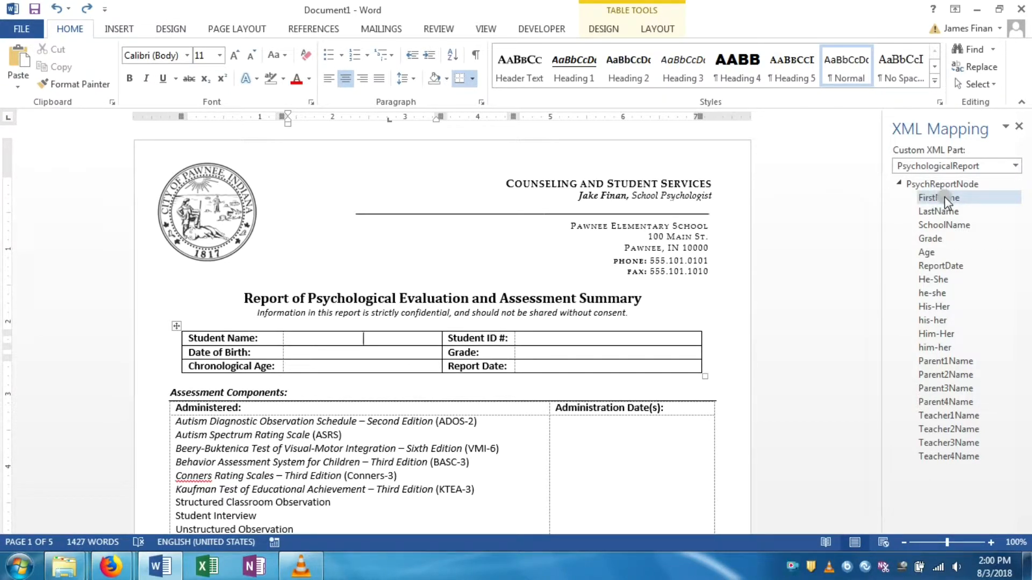
{"action": "mouse_move", "coordinate": [944, 197]}
{"action": "left_mouse_down"}
{"action": "mouse_move", "coordinate": [945, 137]}
{"action": "mouse_move", "coordinate": [962, 141]}
{"action": "mouse_move", "coordinate": [953, 201]}
{"action": "left_mouse_up"}
{"action": "right_click", "coordinate": [952, 198]}
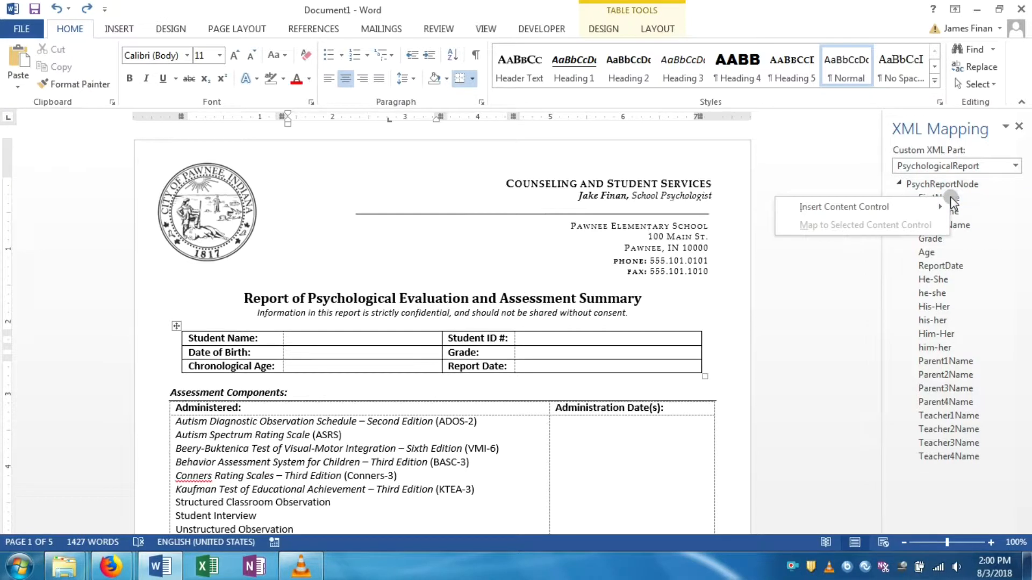
{"action": "mouse_move", "coordinate": [941, 211]}
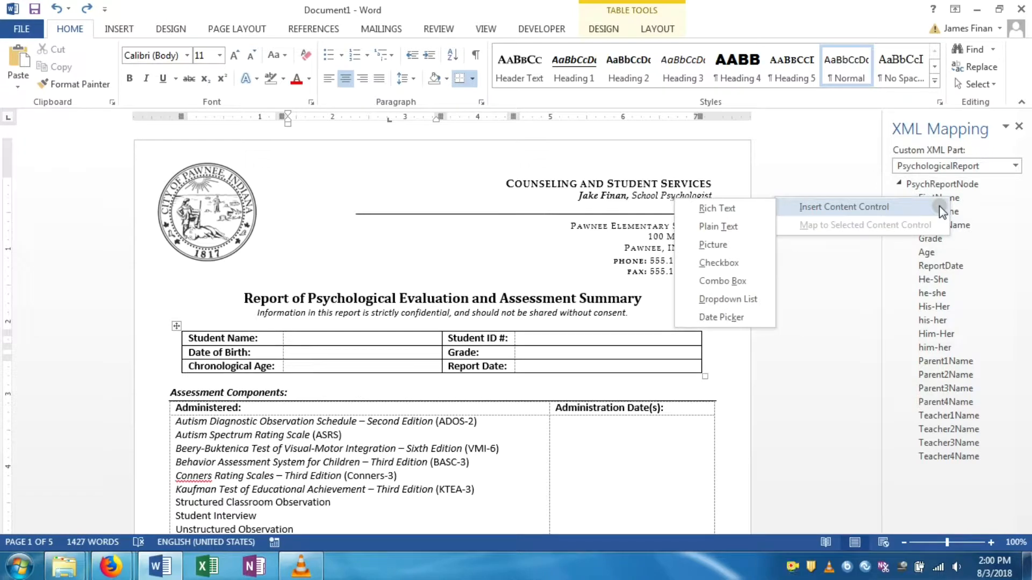
{"action": "left_click", "coordinate": [724, 226]}
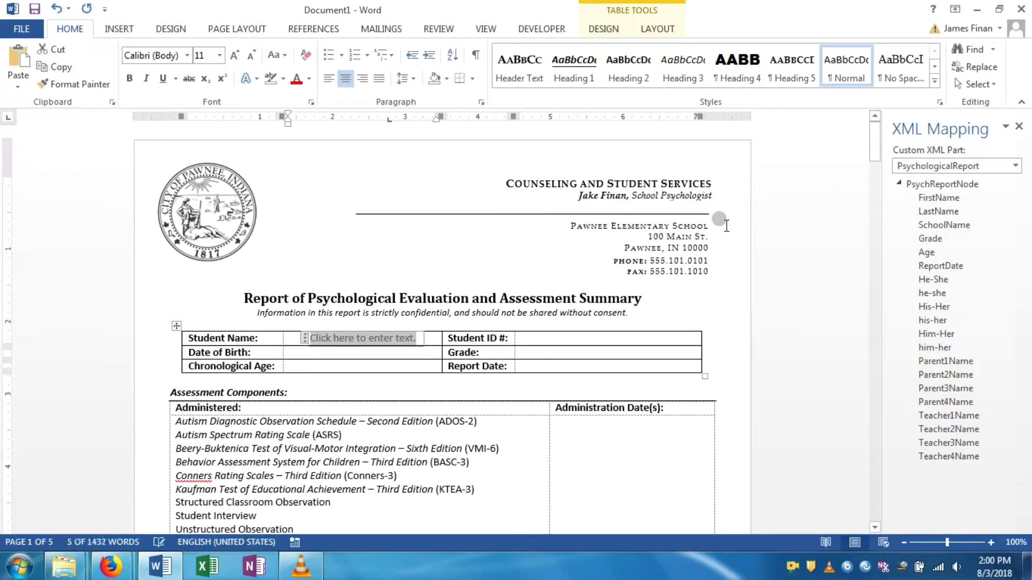
Enter a sample student first name in the Student Name cell's content control
{"action": "left_click", "coordinate": [363, 353]}
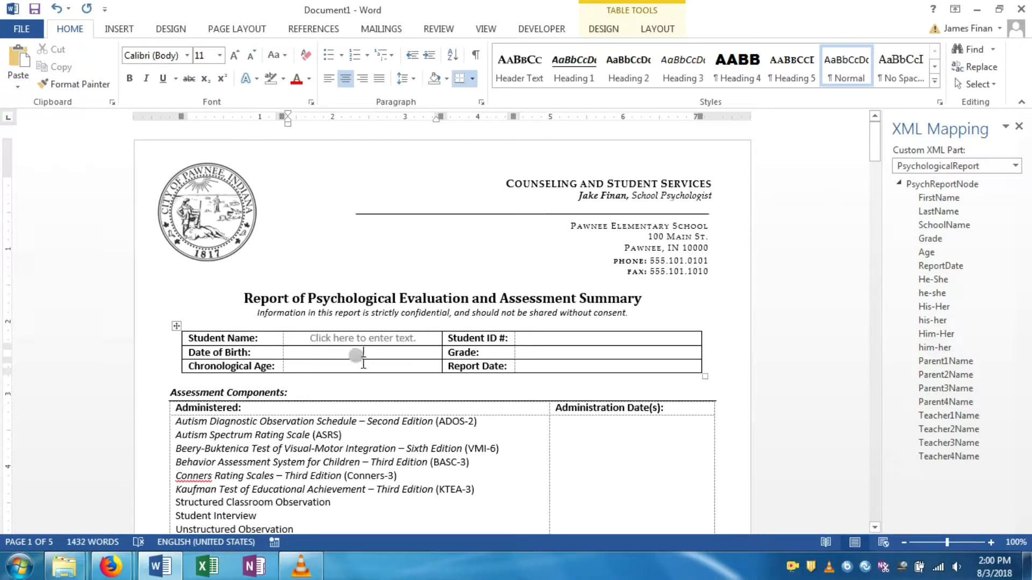
{"action": "left_click", "coordinate": [352, 337]}
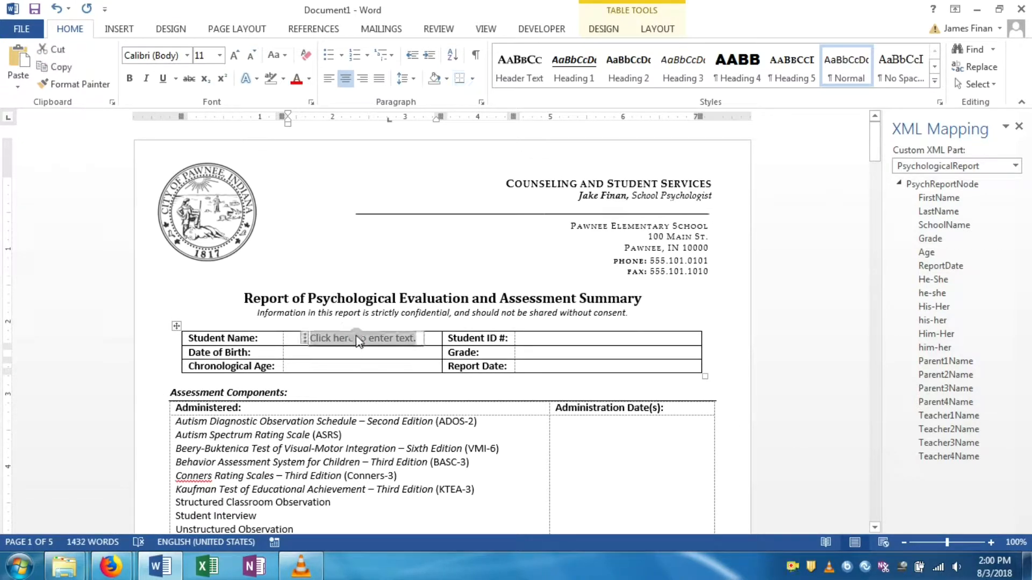
{"action": "left_click", "coordinate": [458, 310]}
{"action": "scroll", "coordinate": [458, 309], "scroll_direction": "down", "scroll_amount": 5}
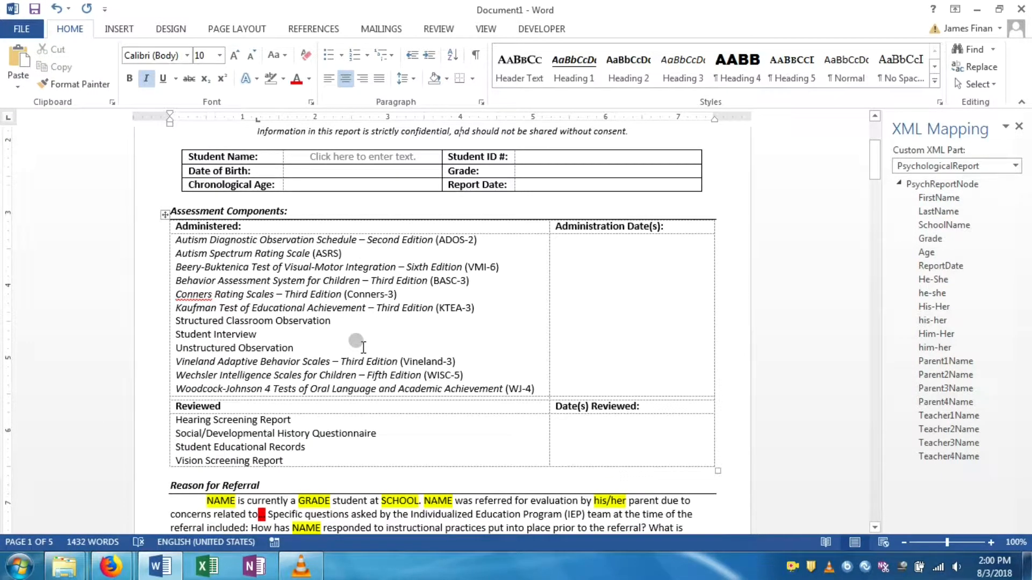
{"action": "left_click", "coordinate": [370, 162]}
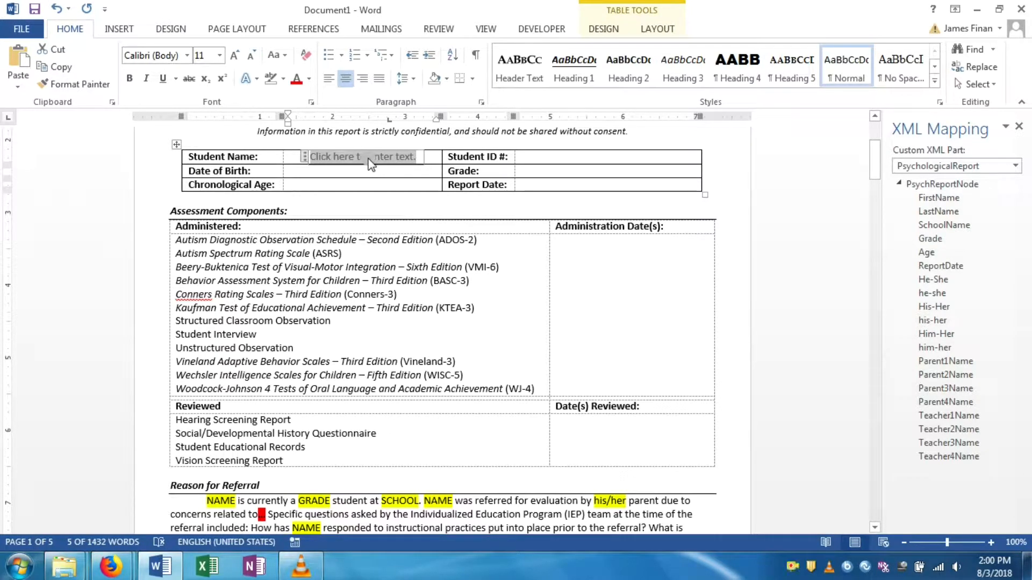
{"action": "type", "text": "Jane D"}
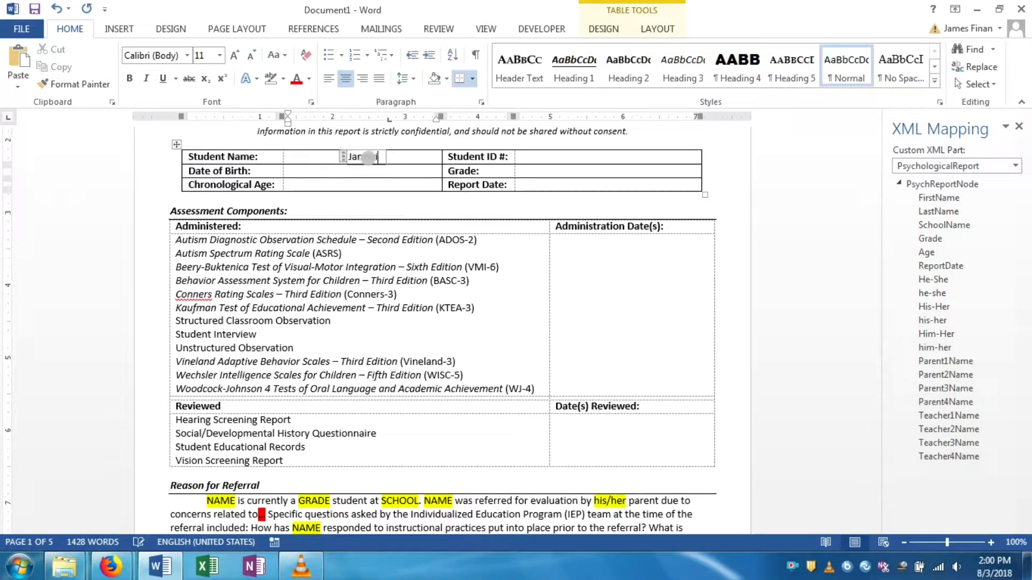
{"action": "left_click", "coordinate": [368, 168]}
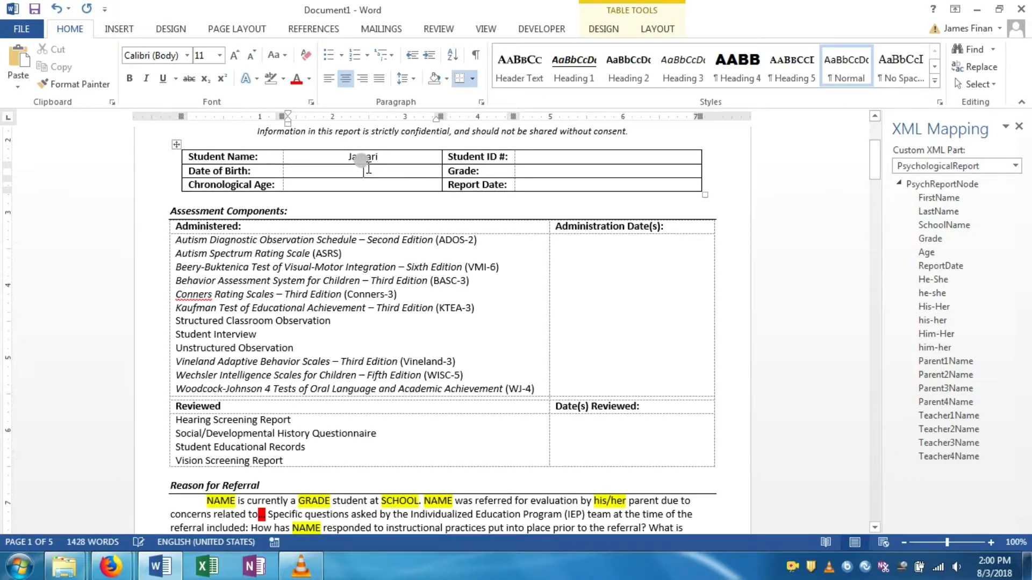
Remove the yellow highlight from the first NAME placeholder under Reason for Referral
{"action": "scroll", "coordinate": [317, 273], "scroll_direction": "down", "scroll_amount": 4}
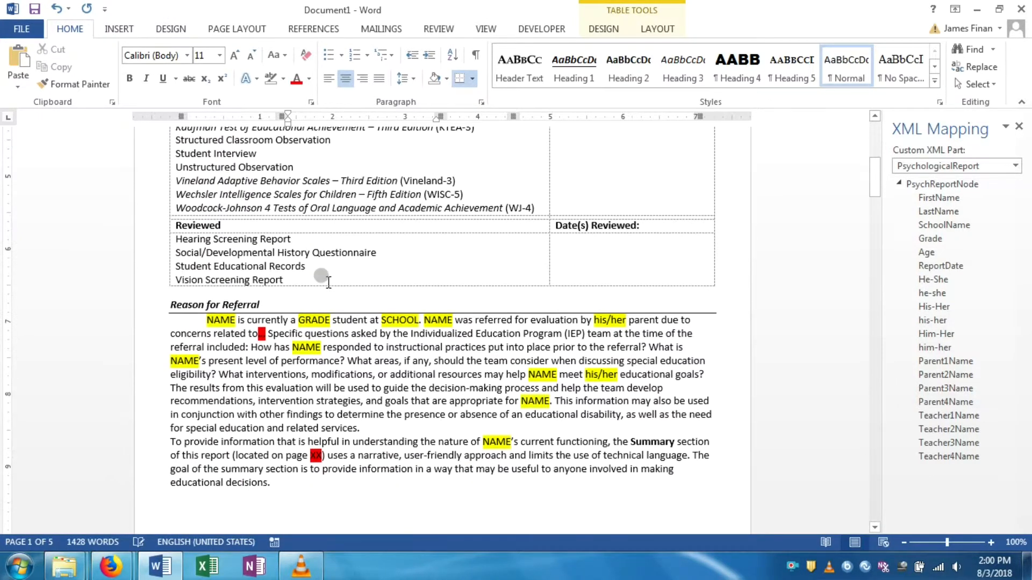
{"action": "scroll", "coordinate": [314, 276], "scroll_direction": "up", "scroll_amount": 4}
{"action": "left_click", "coordinate": [229, 501]}
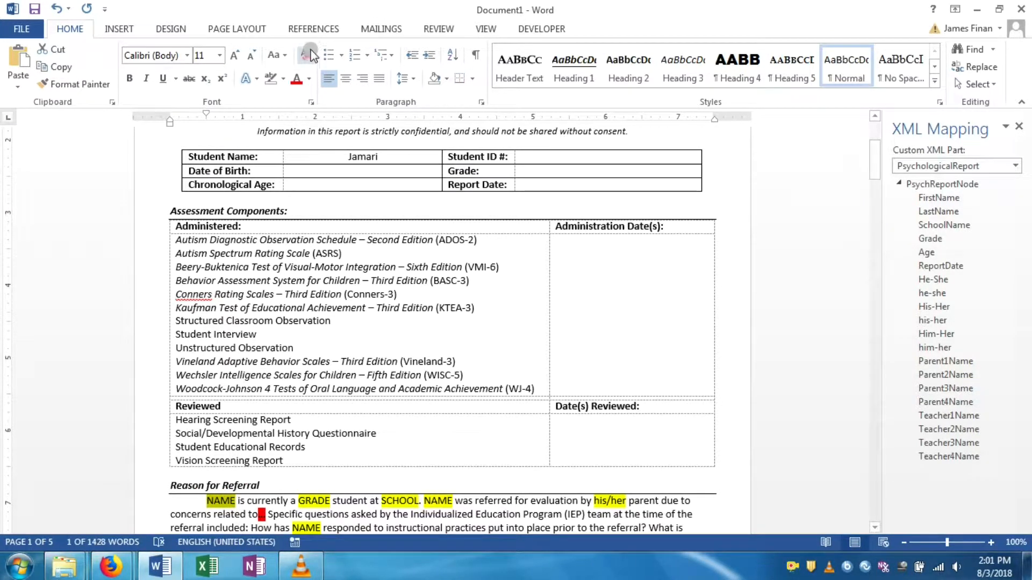
{"action": "left_click", "coordinate": [270, 79]}
{"action": "left_click", "coordinate": [209, 279]}
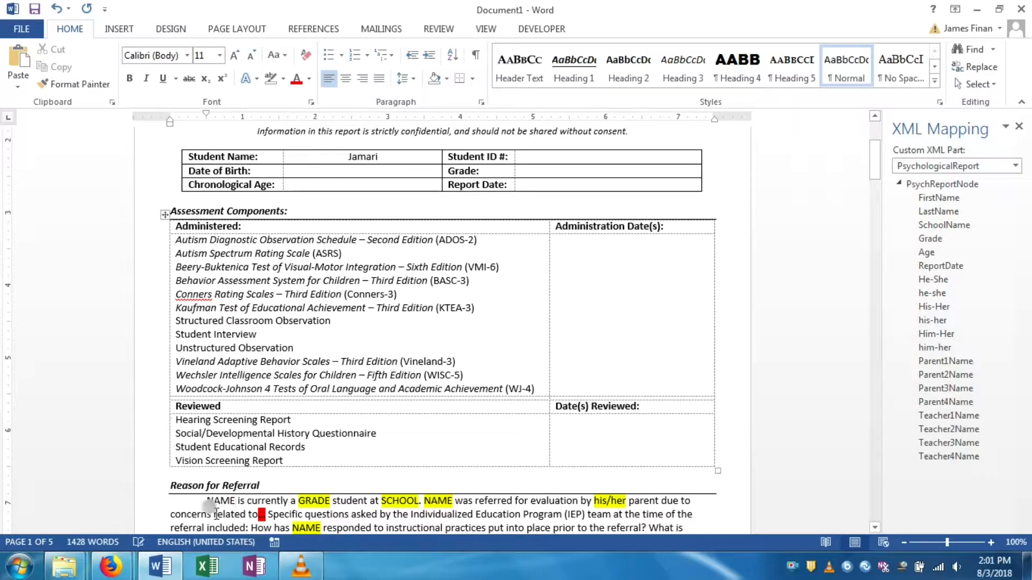
Replace the first NAME placeholder under Reason for Referral with a plain text content control mapped to FirstName
{"action": "left_click_drag", "start_coordinate": [204, 500], "coordinate": [236, 500]}
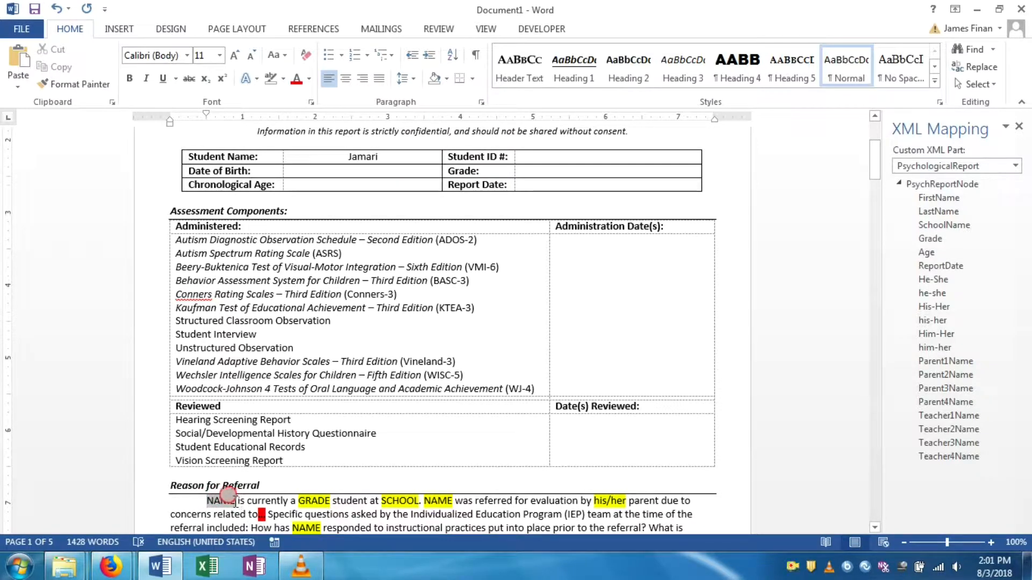
{"action": "right_click", "coordinate": [936, 197]}
{"action": "mouse_move", "coordinate": [897, 205]}
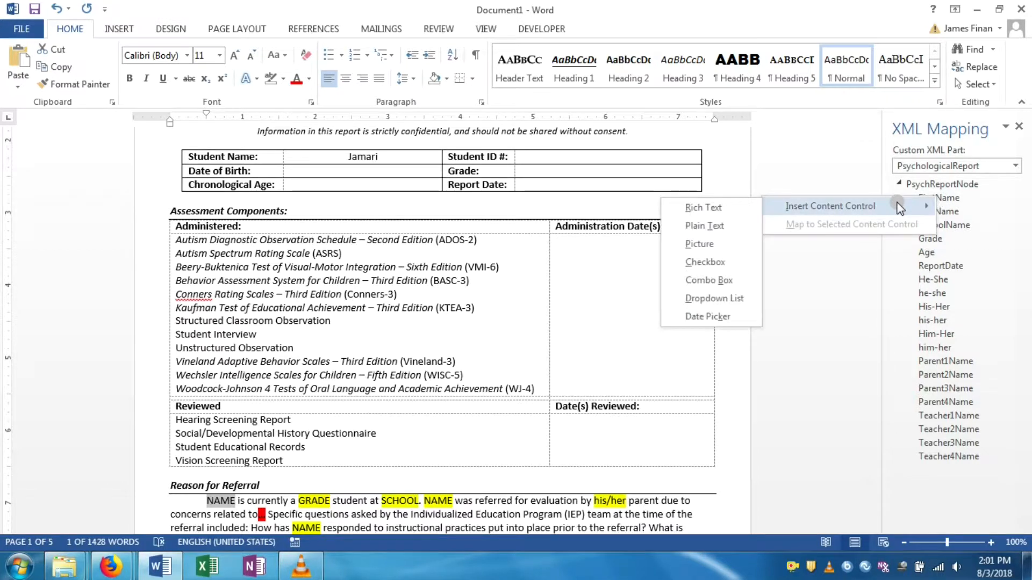
{"action": "left_click", "coordinate": [734, 226]}
{"action": "left_click", "coordinate": [394, 453]}
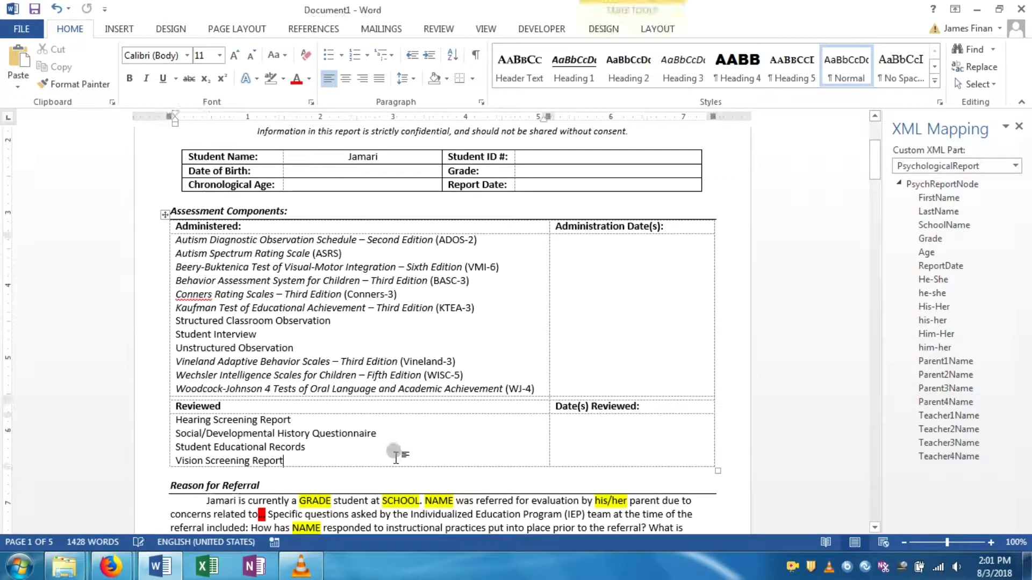
{"action": "left_click", "coordinate": [500, 472]}
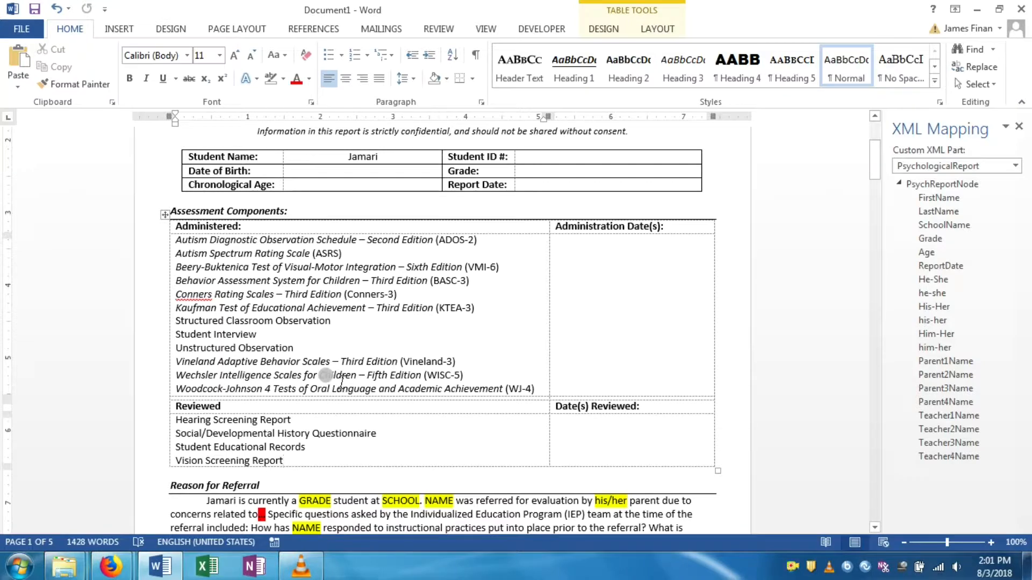
{"action": "scroll", "coordinate": [342, 380], "scroll_direction": "down", "scroll_amount": 5}
{"action": "scroll", "coordinate": [342, 379], "scroll_direction": "up", "scroll_amount": 5}
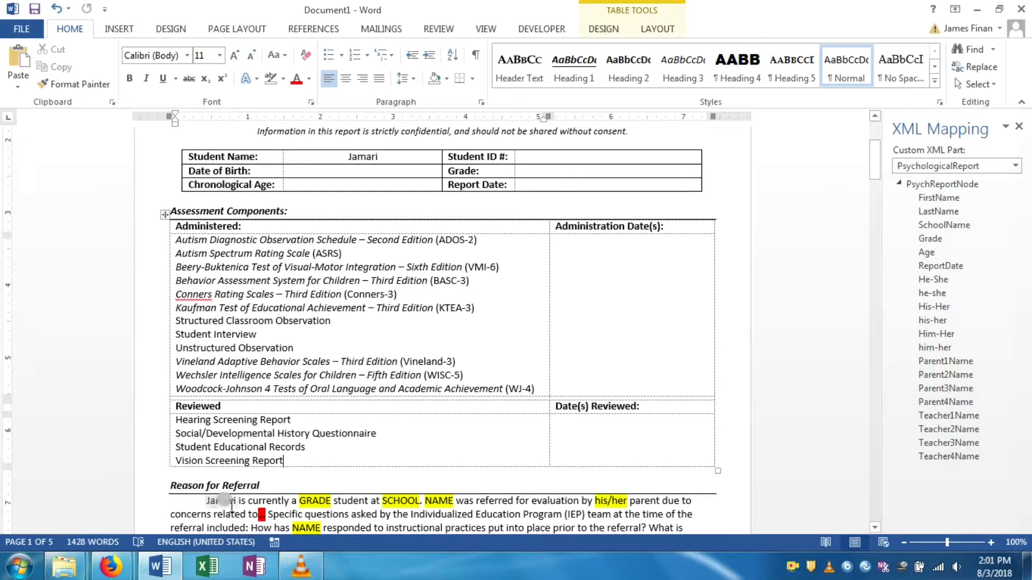
Clear the sample first name from the Student Name cell's content control
{"action": "scroll", "coordinate": [358, 472], "scroll_direction": "down", "scroll_amount": 2}
{"action": "scroll", "coordinate": [322, 419], "scroll_direction": "up", "scroll_amount": 2}
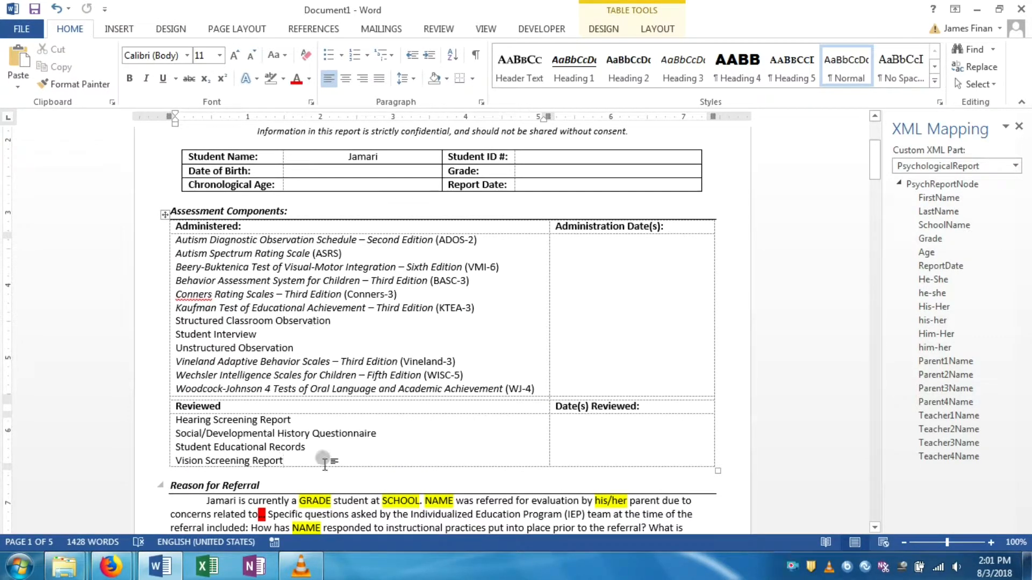
{"action": "left_click", "coordinate": [223, 502]}
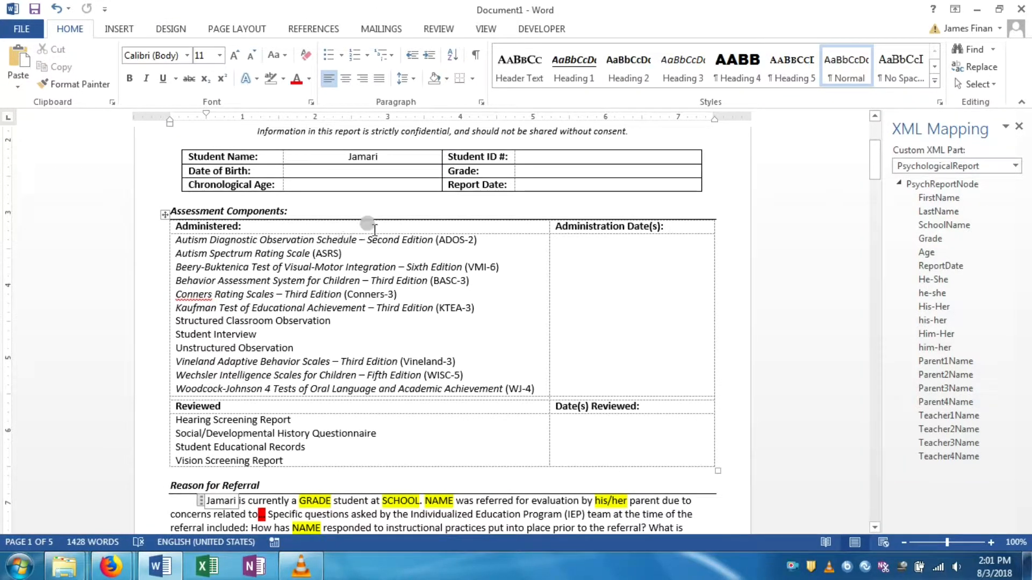
{"action": "left_click", "coordinate": [359, 157]}
{"action": "double_click", "coordinate": [369, 155]}
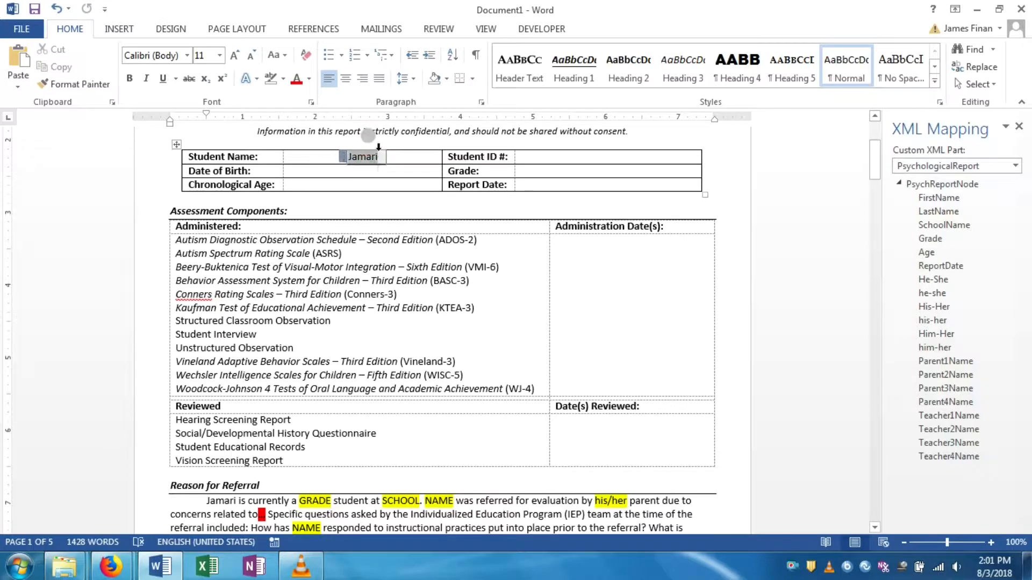
{"action": "key", "text": "Delete"}
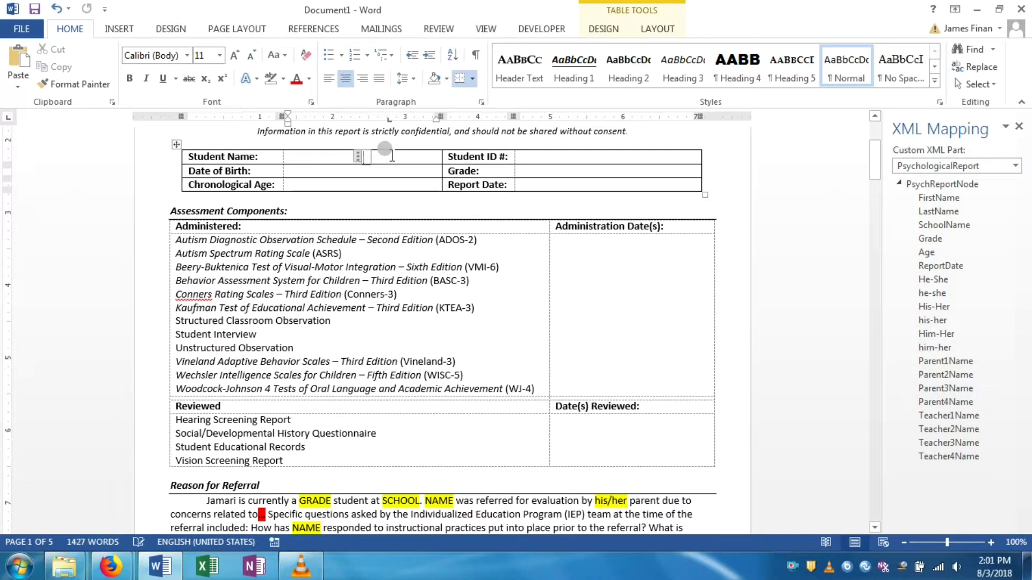
{"action": "left_click", "coordinate": [318, 318]}
{"action": "scroll", "coordinate": [319, 314], "scroll_direction": "down", "scroll_amount": 5}
{"action": "scroll", "coordinate": [319, 313], "scroll_direction": "up", "scroll_amount": 5}
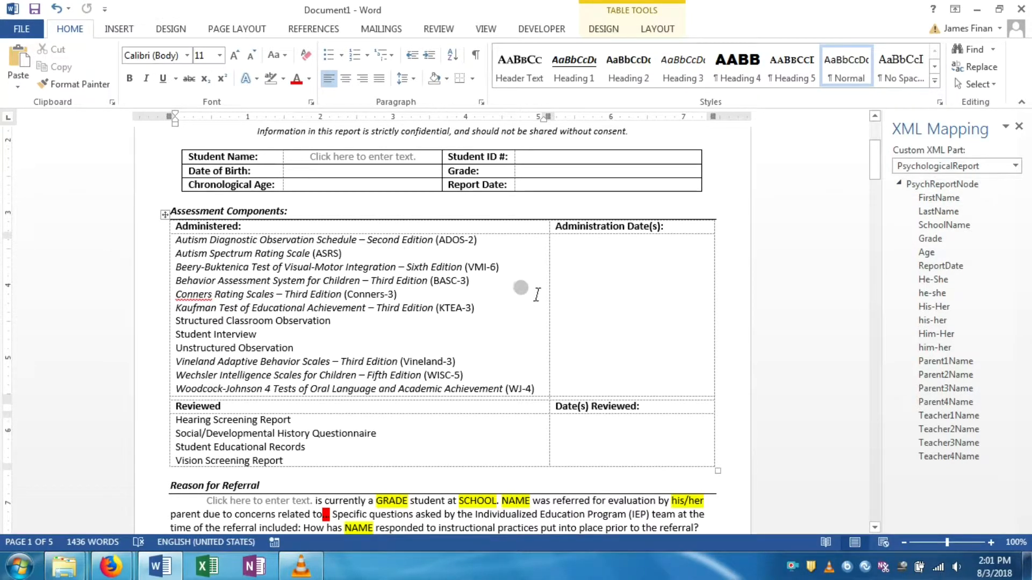
In Design Mode, change the placeholder text of the Student Name cell's content control to Name
{"action": "left_click", "coordinate": [541, 30]}
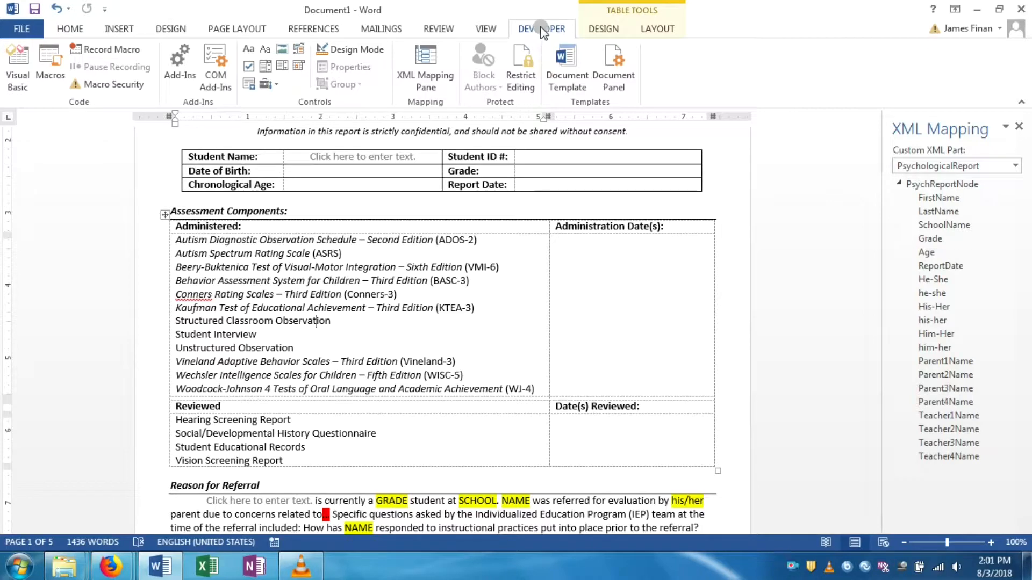
{"action": "left_click", "coordinate": [348, 49]}
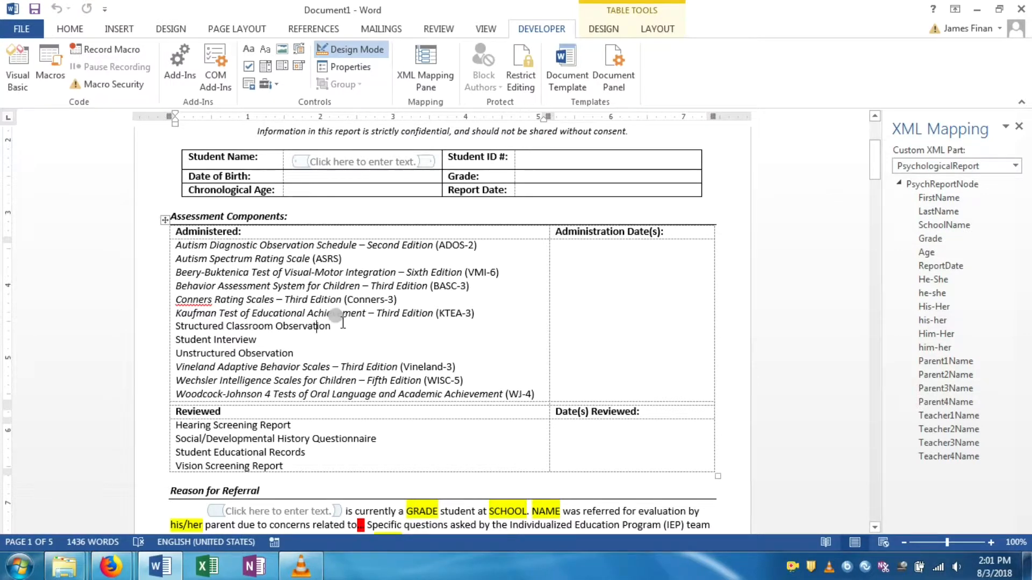
{"action": "left_click", "coordinate": [315, 157]}
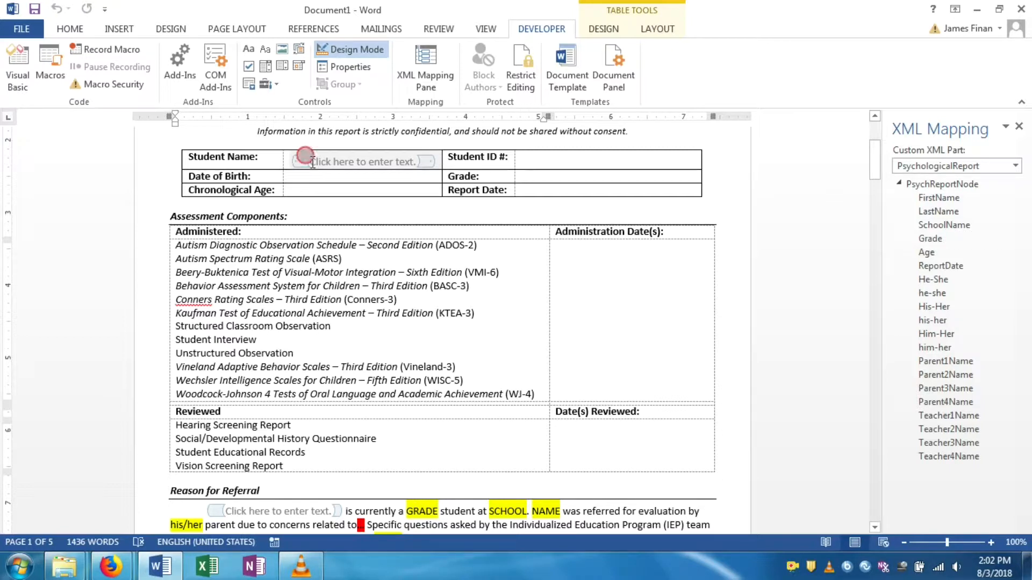
{"action": "left_click_drag", "start_coordinate": [312, 162], "coordinate": [422, 163]}
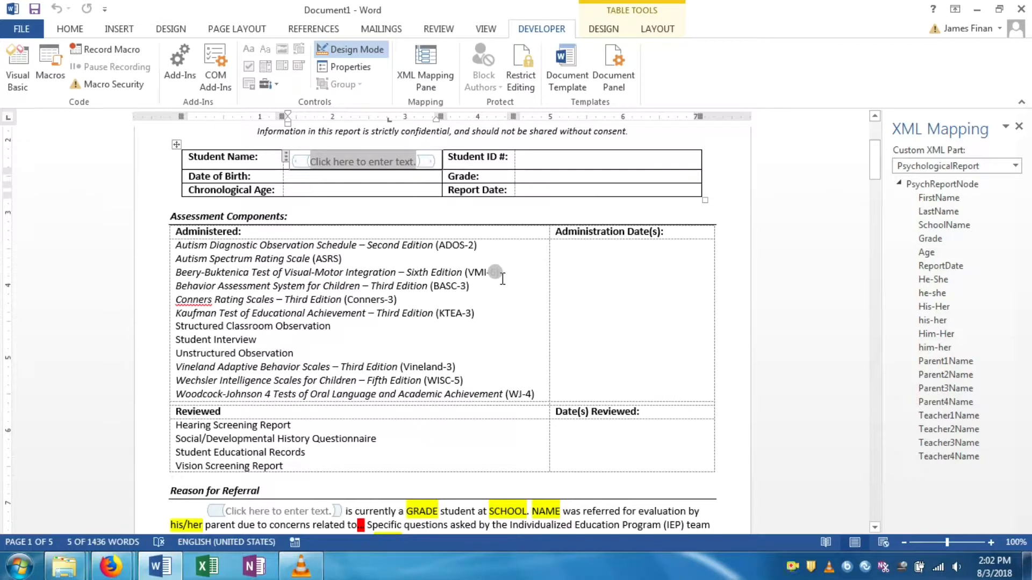
{"action": "type", "text": "Name"}
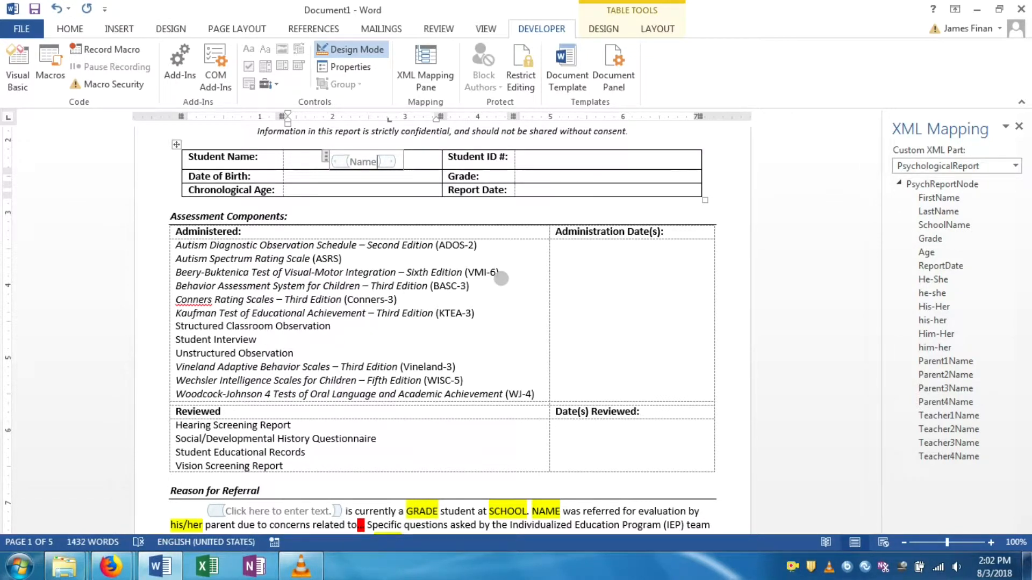
Title the Student Name cell's content control First Name and turn off Design Mode
{"action": "left_click", "coordinate": [344, 69]}
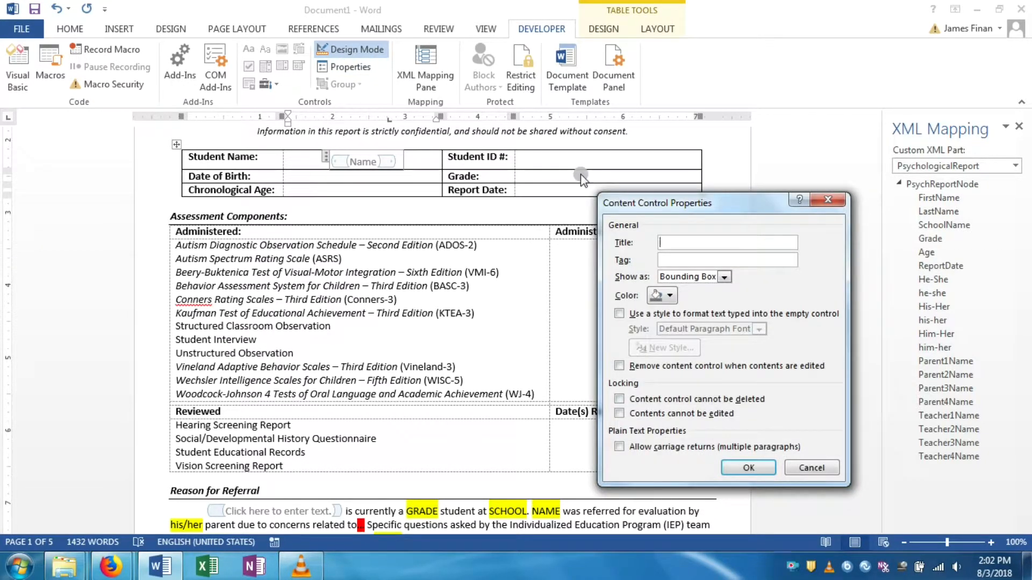
{"action": "type", "text": "Fa"}
{"action": "left_click", "coordinate": [747, 468]}
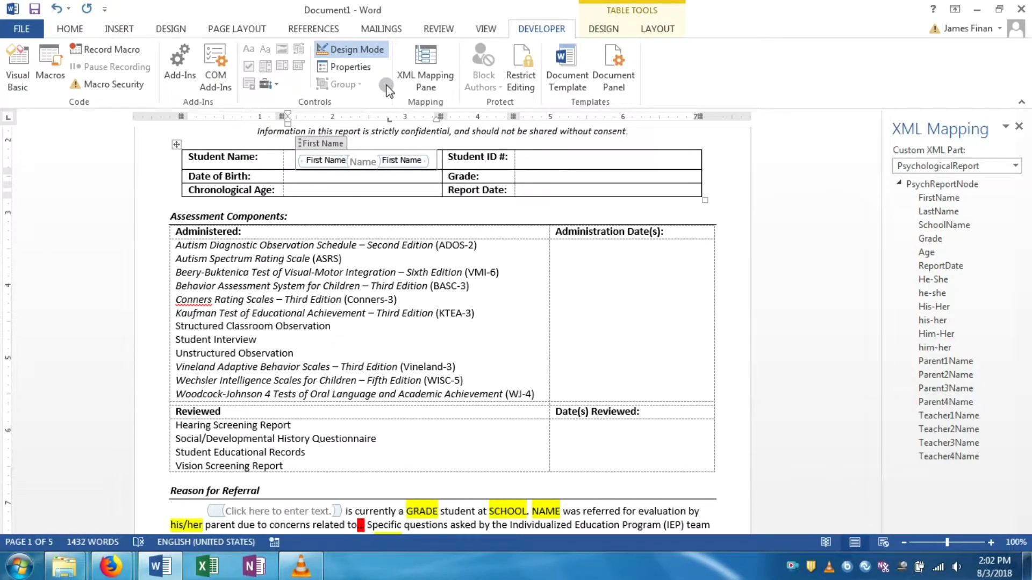
{"action": "left_click", "coordinate": [374, 52]}
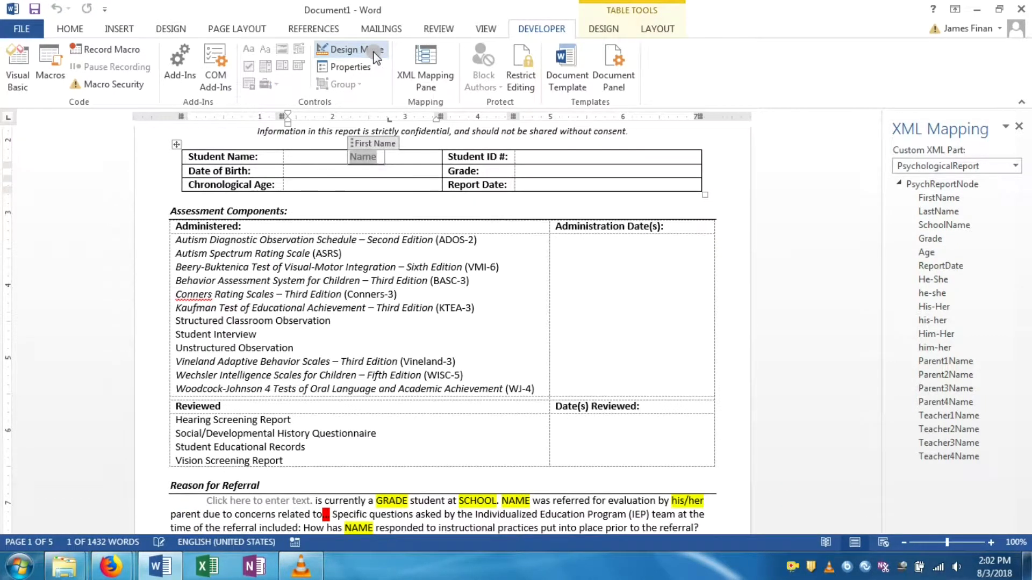
{"action": "left_click", "coordinate": [364, 225]}
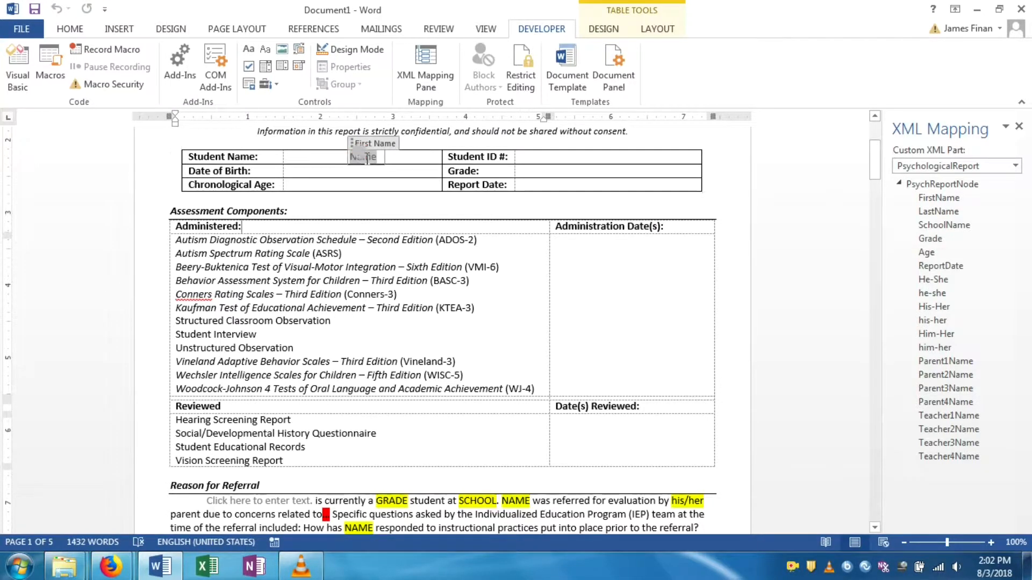
{"action": "left_click", "coordinate": [367, 157]}
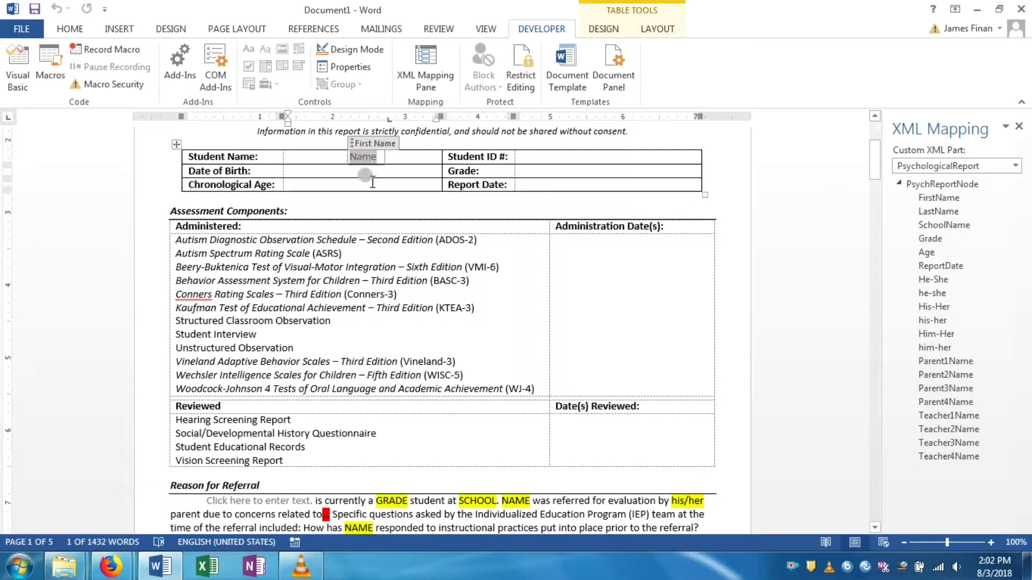
{"action": "left_click", "coordinate": [376, 159]}
Test the mapping with a sample first name in the Reason for Referral content control, and undo the entry
{"action": "left_click", "coordinate": [238, 505]}
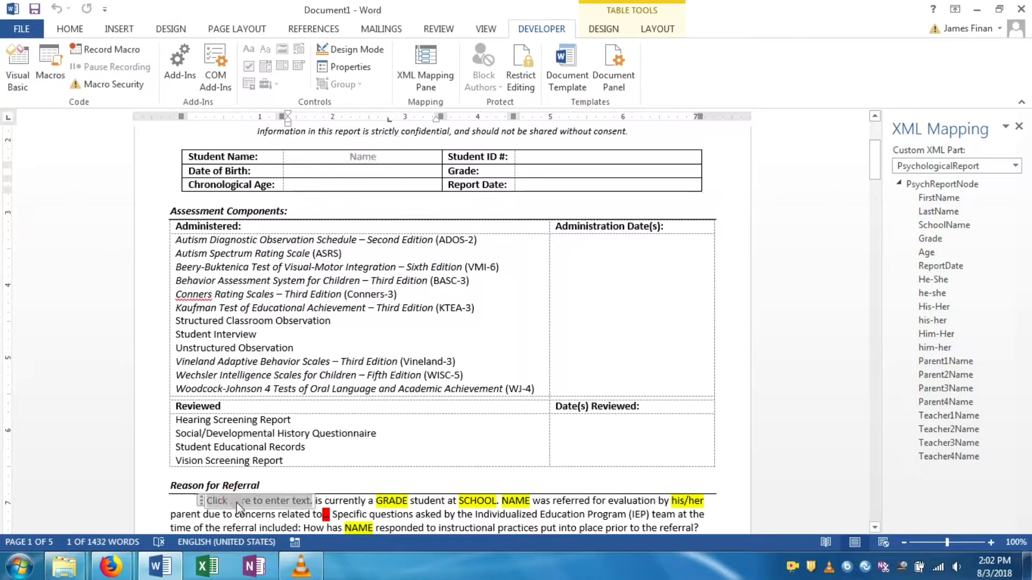
{"action": "type", "text": "Jamal"}
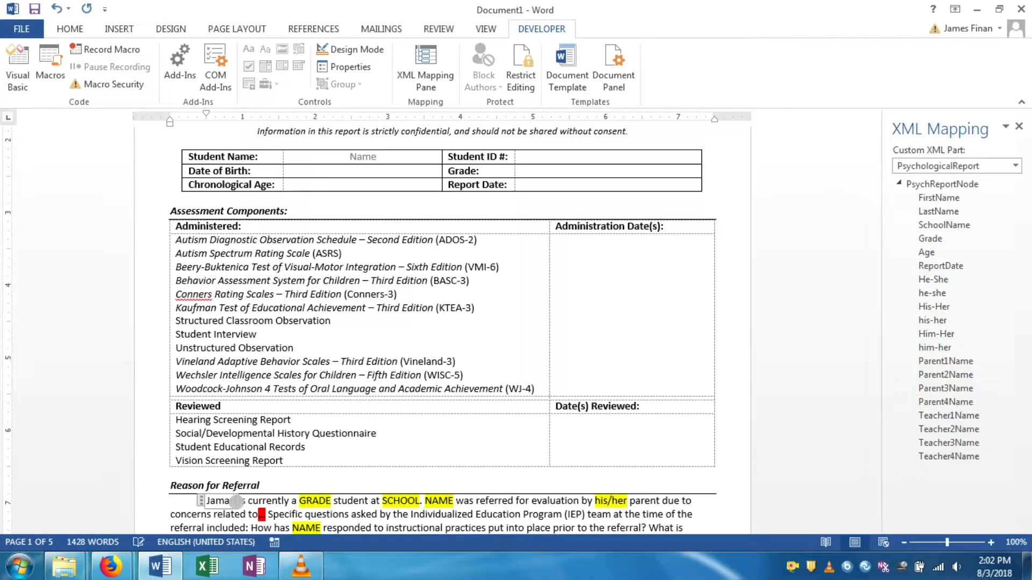
{"action": "left_click", "coordinate": [225, 419]}
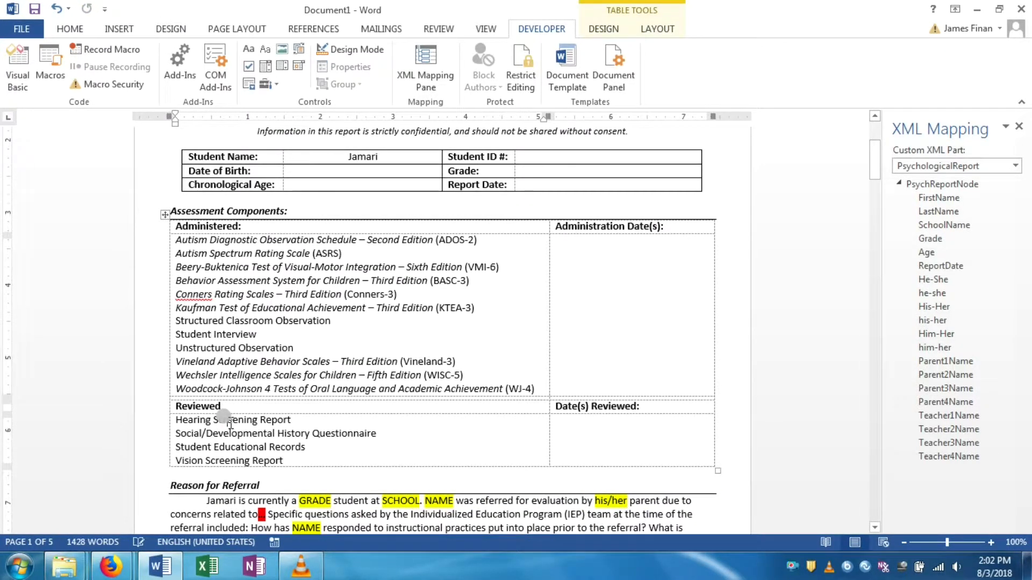
{"action": "left_click", "coordinate": [354, 157]}
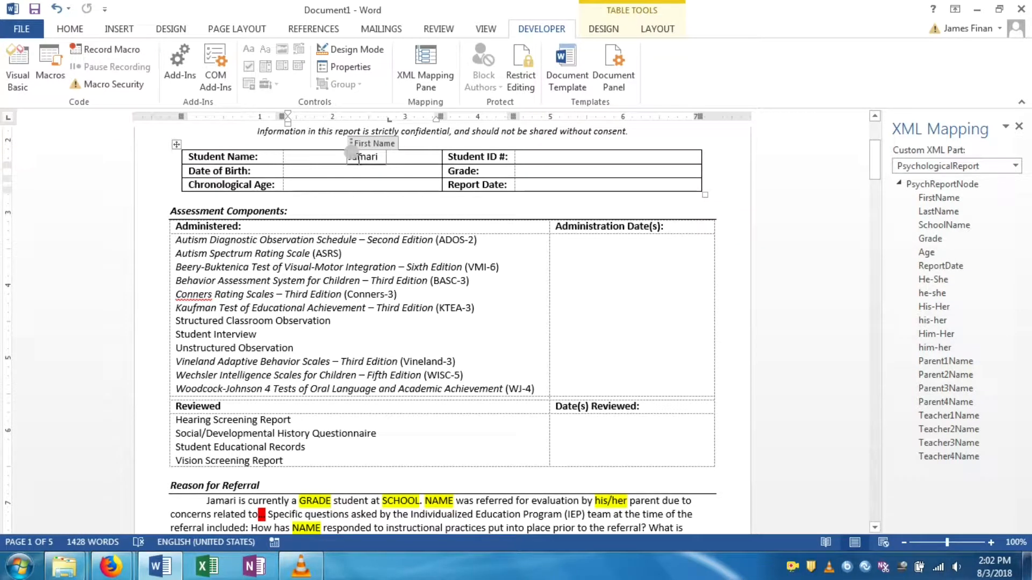
{"action": "key", "text": "ctrl+z"}
{"action": "key", "text": "ctrl+z"}
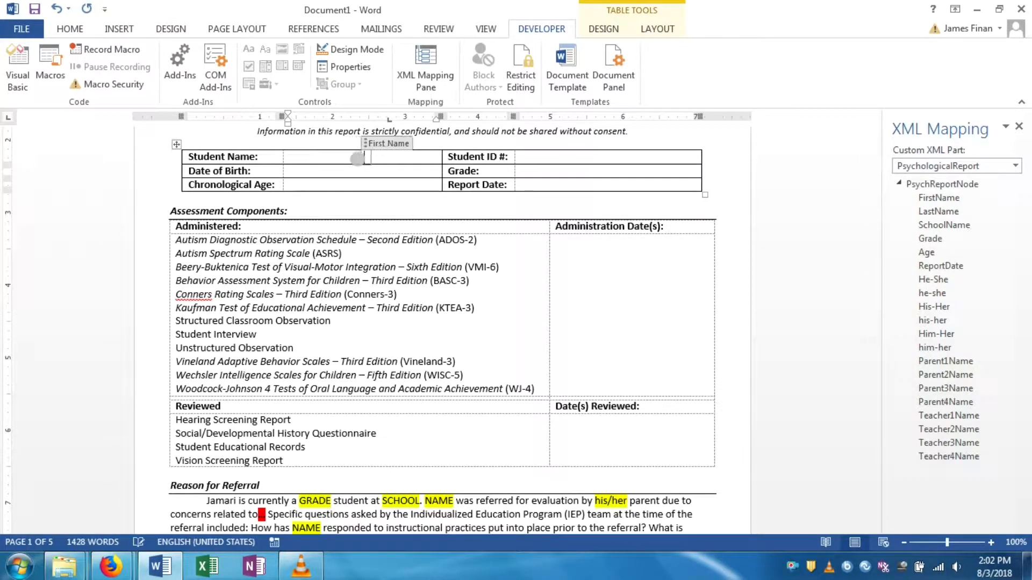
{"action": "left_click", "coordinate": [347, 172]}
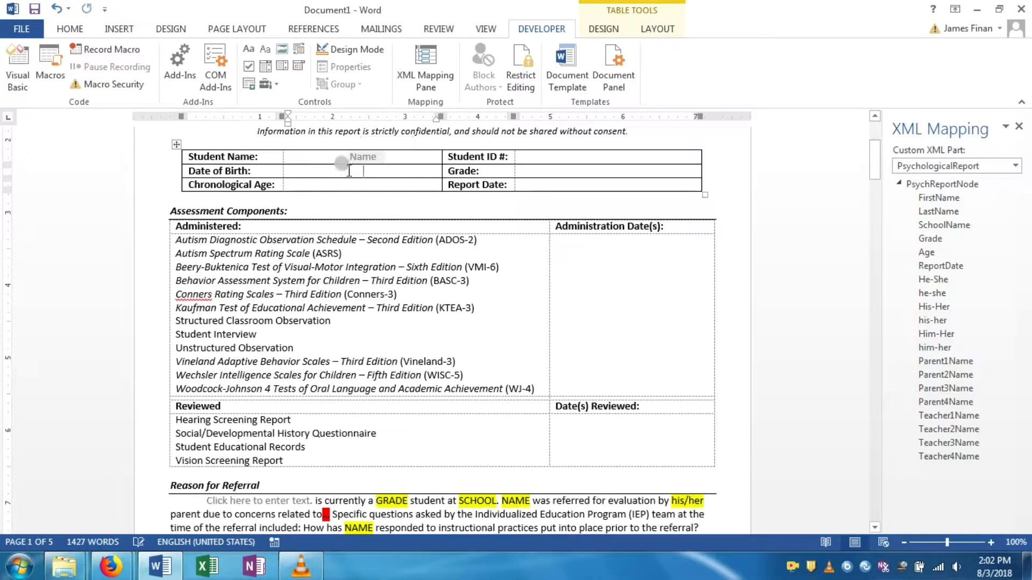
Replace the content control at the start of Reason for Referral with a copy of the Student Name cell's First Name control
{"action": "left_click", "coordinate": [354, 157]}
{"action": "key", "text": "ctrl+c"}
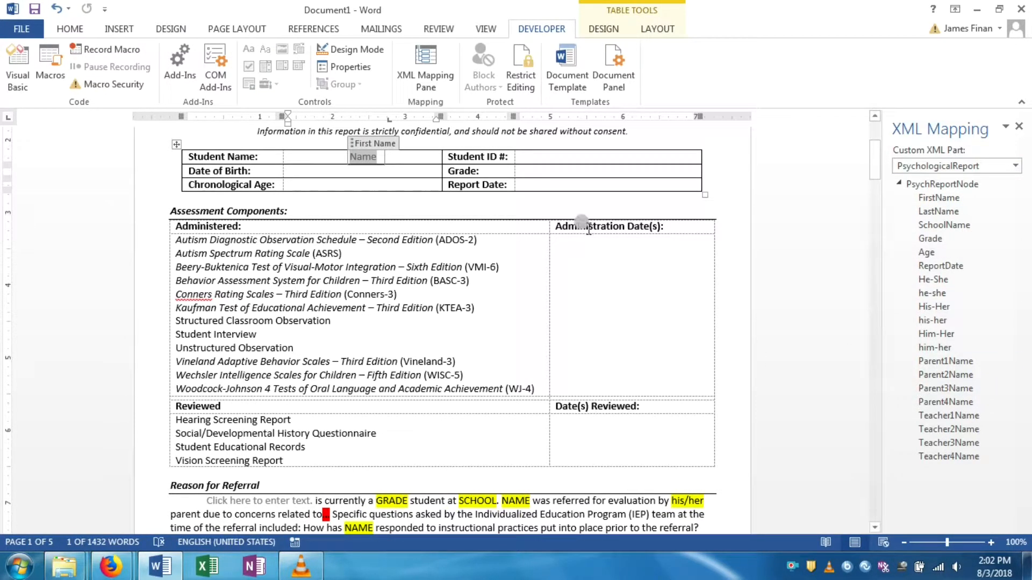
{"action": "left_click", "coordinate": [359, 159]}
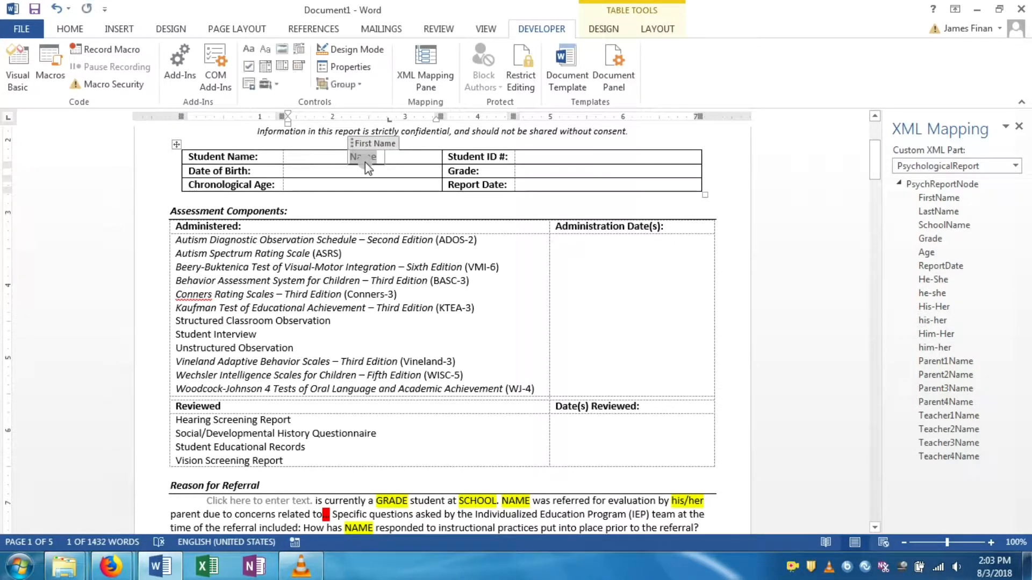
{"action": "left_click", "coordinate": [255, 504]}
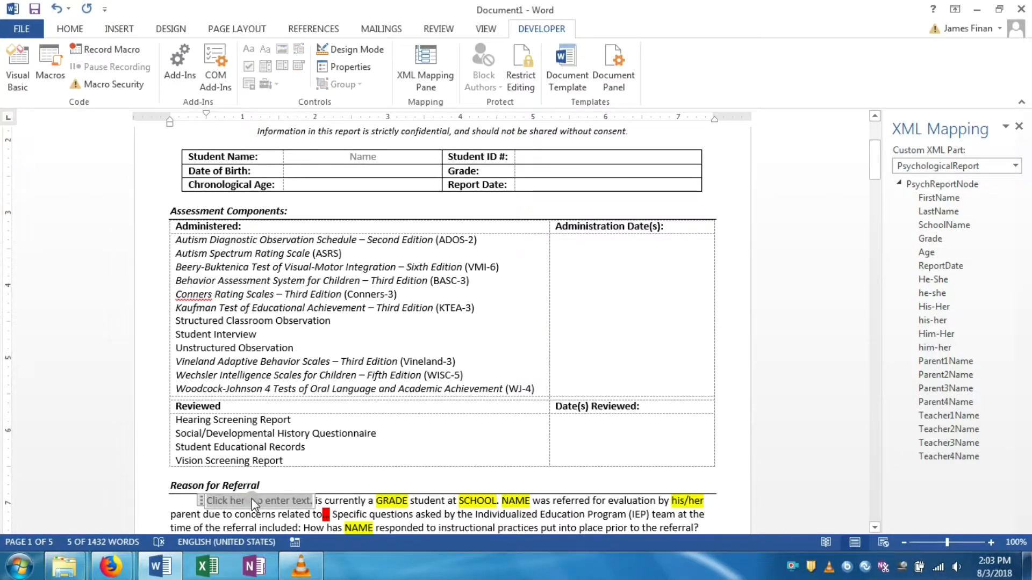
{"action": "key", "text": "BackSpace"}
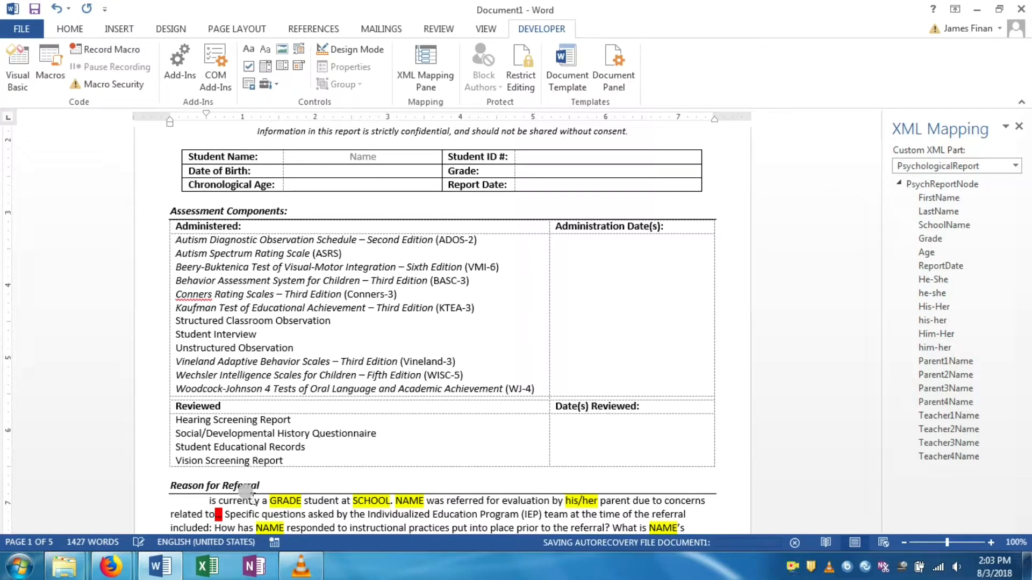
{"action": "key", "text": "ctrl+v"}
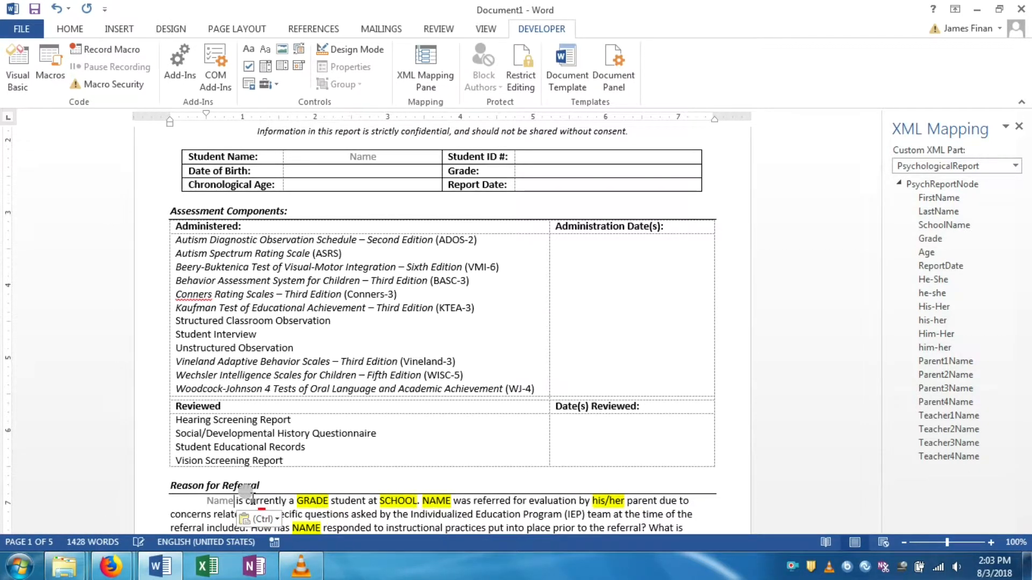
Remove the highlight from the NAME placeholder before "was referred for evaluation" and replace it with the copied First Name control
{"action": "scroll", "coordinate": [252, 498], "scroll_direction": "down", "scroll_amount": 3}
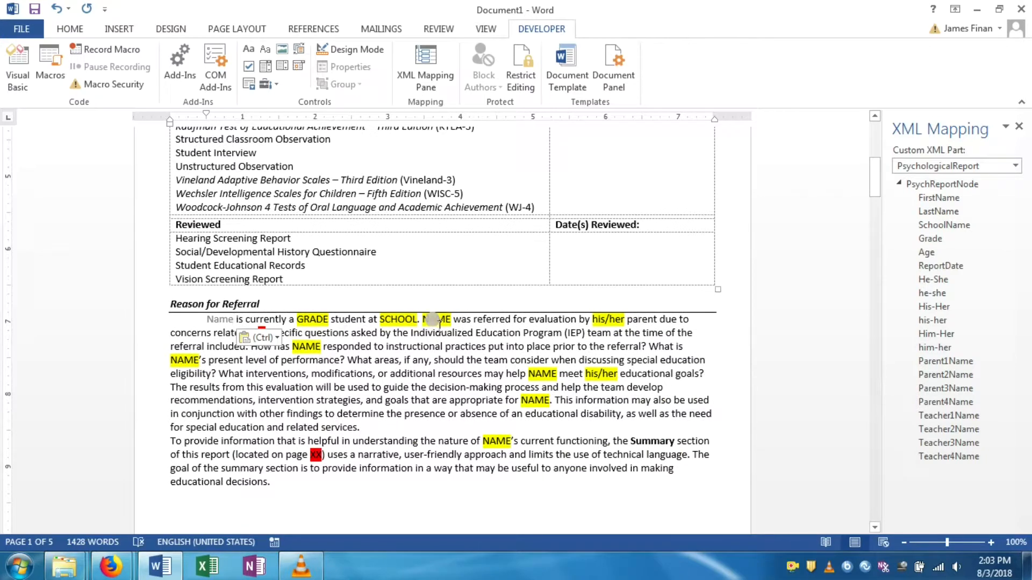
{"action": "double_click", "coordinate": [431, 320]}
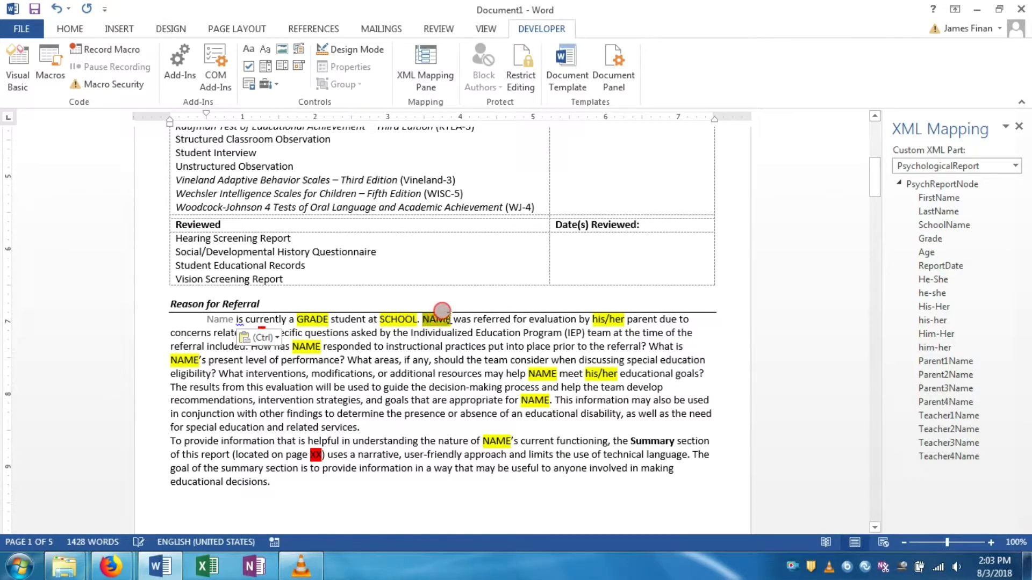
{"action": "left_click", "coordinate": [512, 295]}
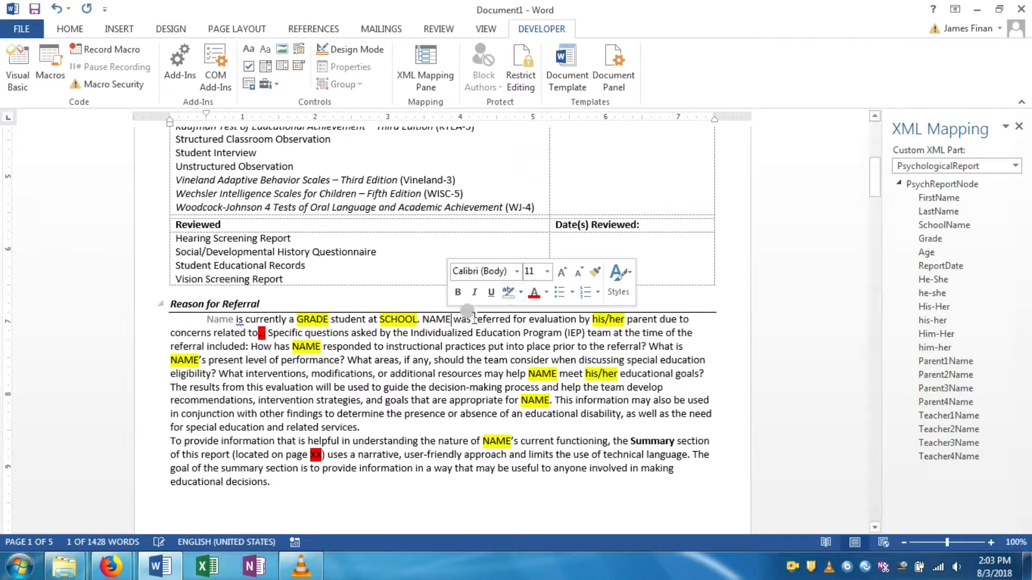
{"action": "left_click", "coordinate": [441, 317]}
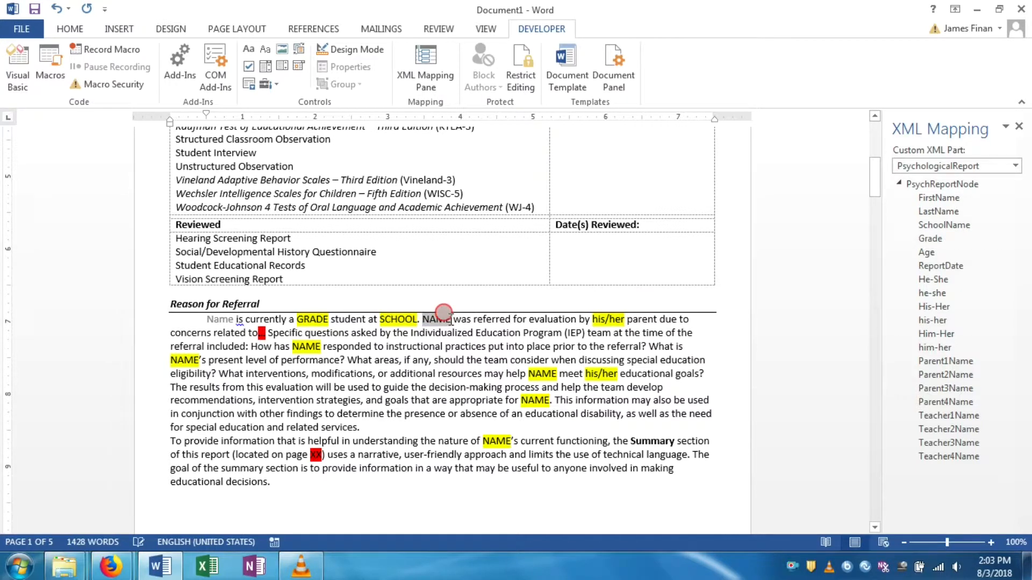
{"action": "double_click", "coordinate": [451, 320]}
{"action": "key", "text": "ctrl+v"}
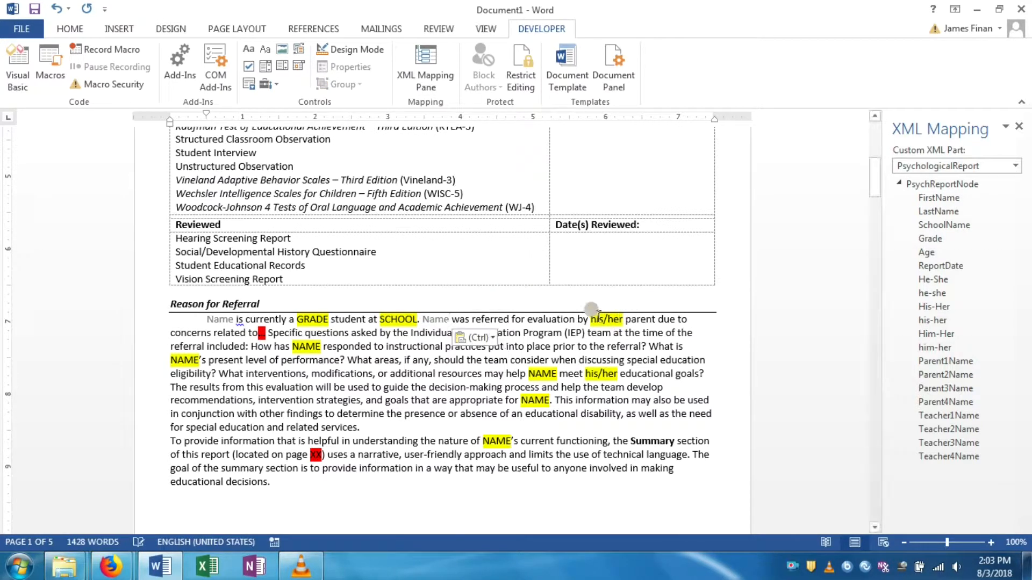
Replace the remaining NAME placeholders under Reason for Referral with unhighlighted copies of the First Name content control
{"action": "left_click", "coordinate": [291, 335]}
{"action": "double_click", "coordinate": [303, 346]}
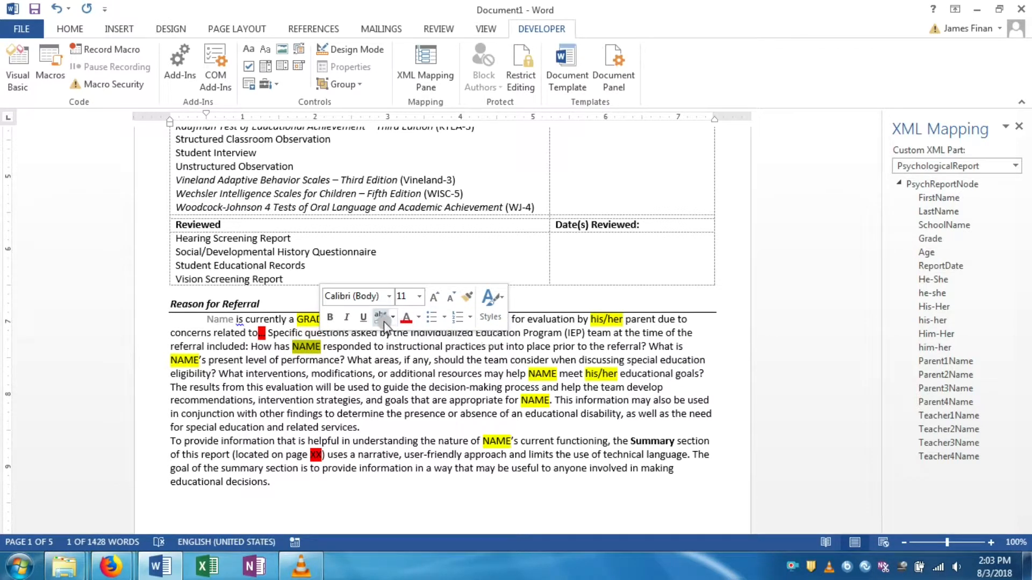
{"action": "key", "text": "ctrl+v"}
{"action": "left_click", "coordinate": [311, 339]}
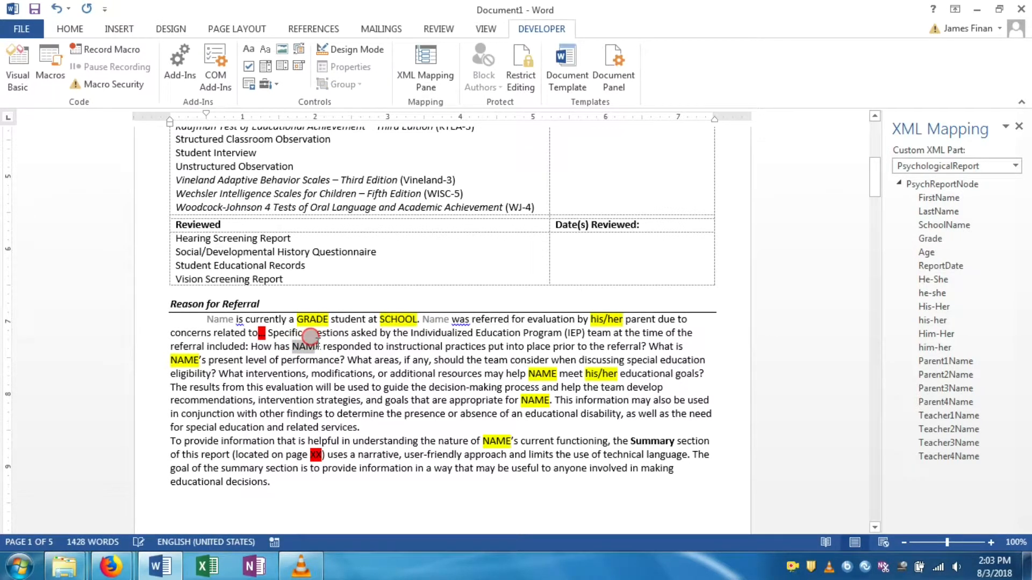
{"action": "key", "text": "ctrl+v"}
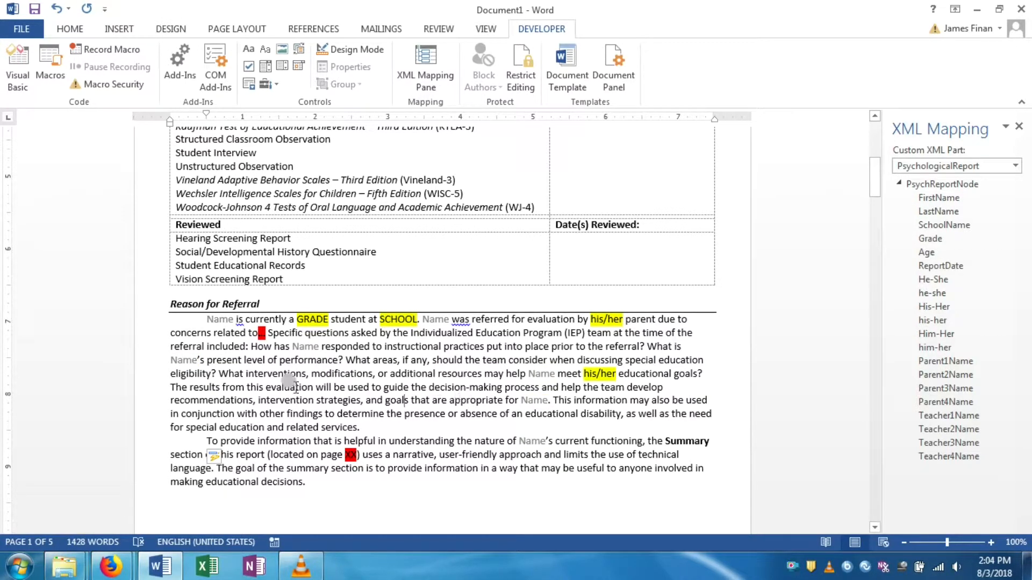
{"action": "left_click", "coordinate": [216, 321]}
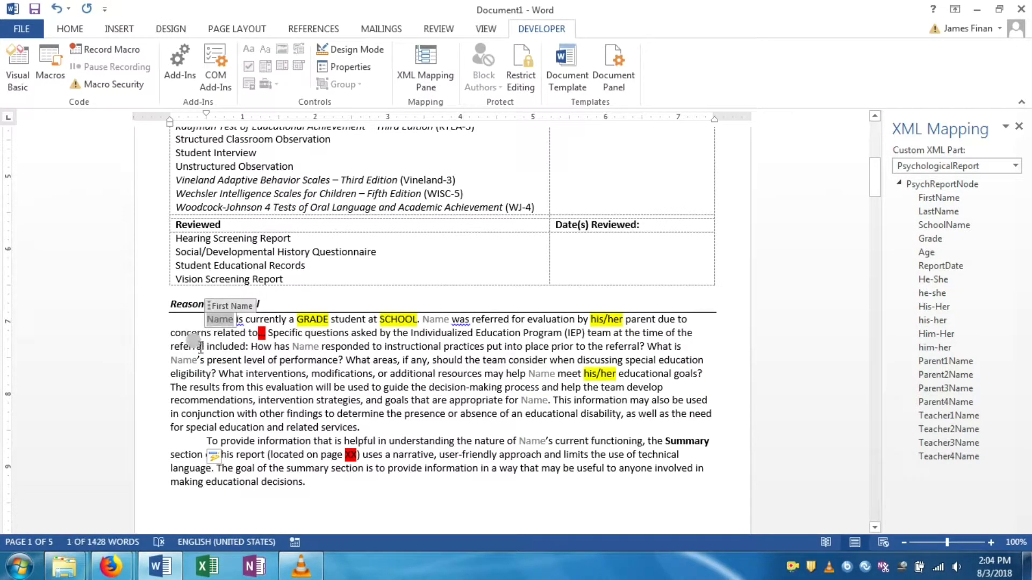
Test the mapping with a sample first name in the Student Name cell's control and check the Reason for Referral text
{"action": "scroll", "coordinate": [324, 383], "scroll_direction": "up", "scroll_amount": 3}
{"action": "scroll", "coordinate": [324, 382], "scroll_direction": "up", "scroll_amount": 1}
{"action": "scroll", "coordinate": [328, 349], "scroll_direction": "down", "scroll_amount": 4}
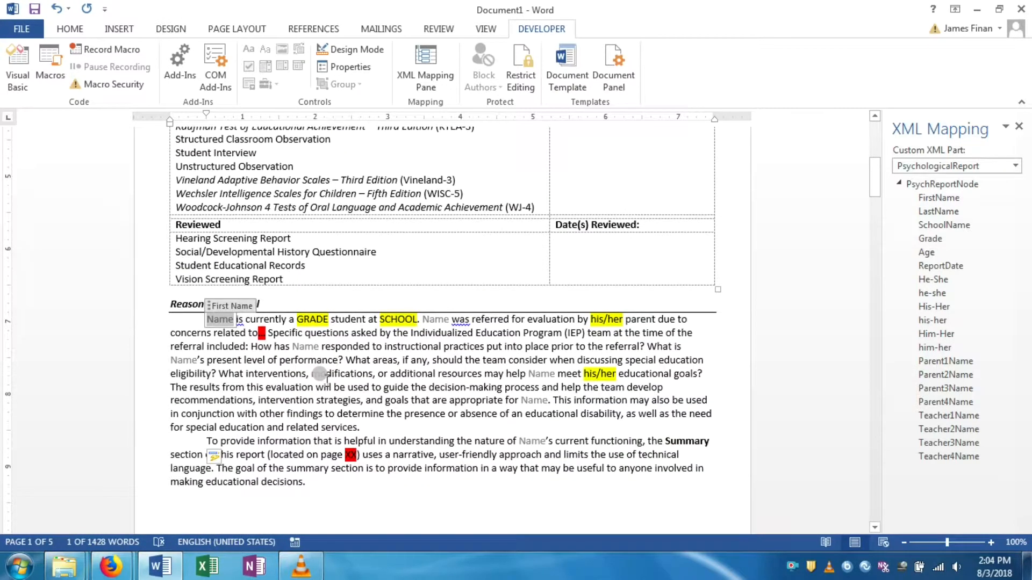
{"action": "scroll", "coordinate": [336, 277], "scroll_direction": "up", "scroll_amount": 4}
{"action": "left_click", "coordinate": [366, 155]}
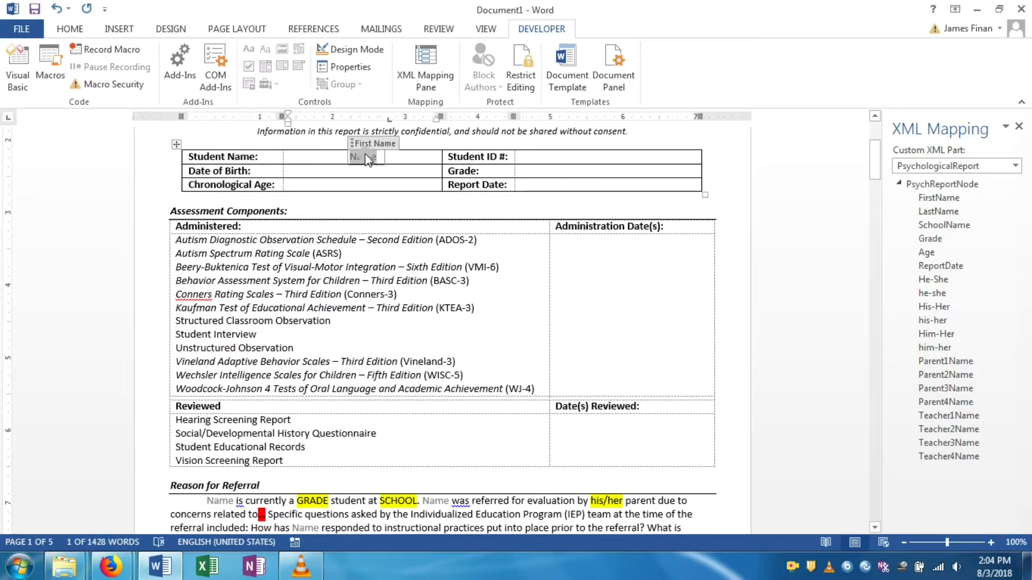
{"action": "type", "text": "Jam"}
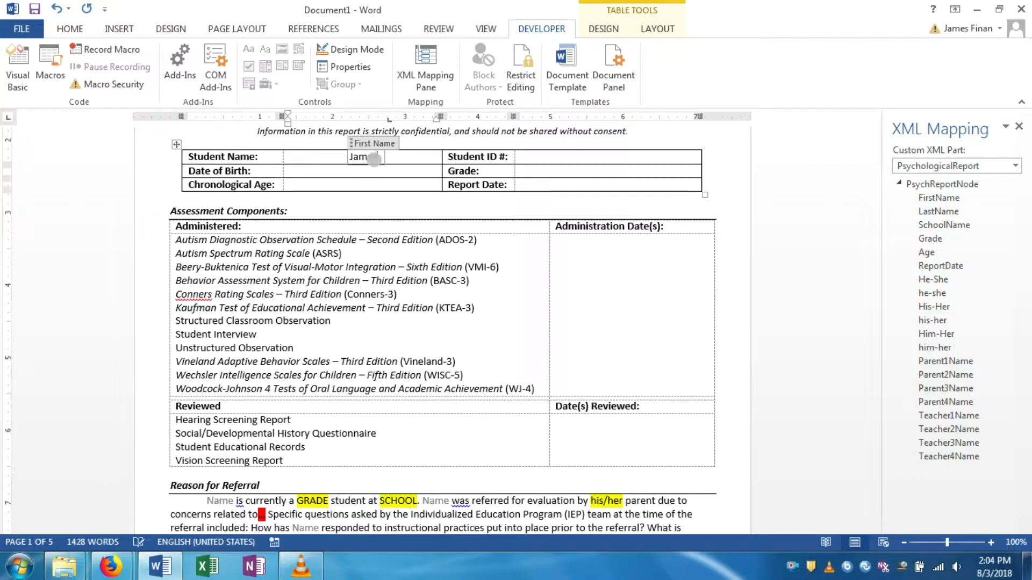
{"action": "type", "text": "ari"}
{"action": "left_click", "coordinate": [306, 238]}
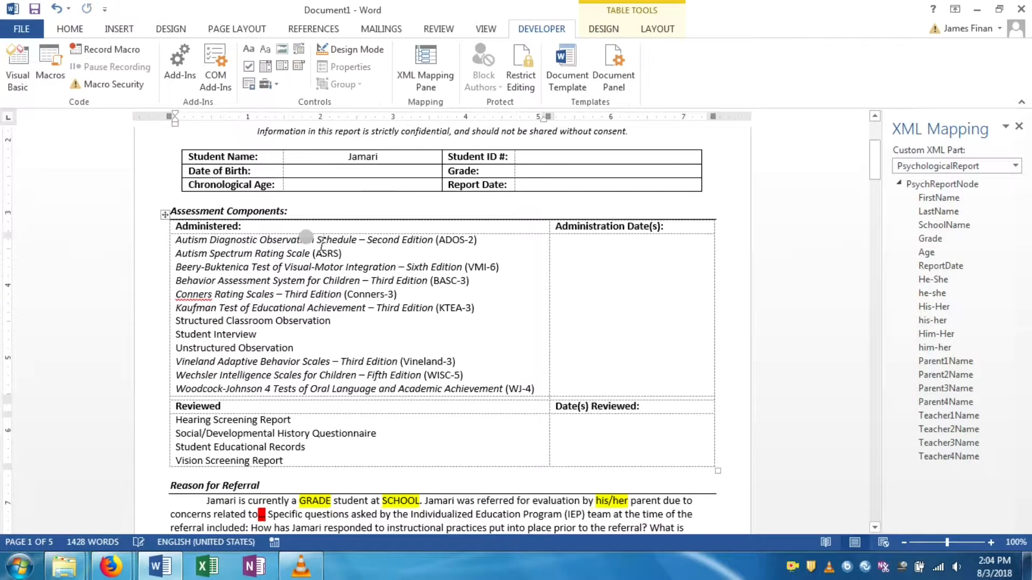
{"action": "scroll", "coordinate": [277, 276], "scroll_direction": "down", "scroll_amount": 4}
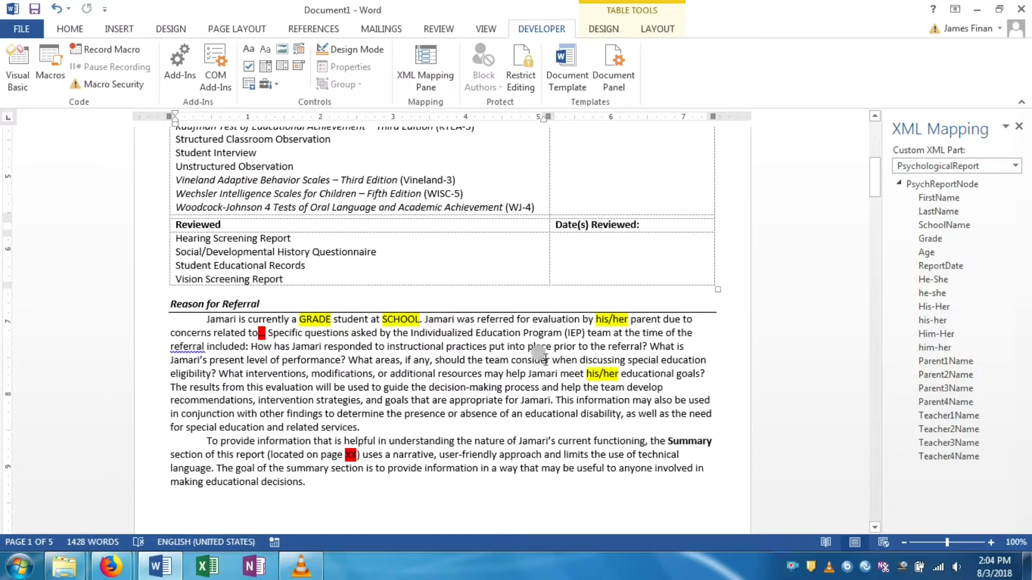
{"action": "scroll", "coordinate": [583, 339], "scroll_direction": "up", "scroll_amount": 4}
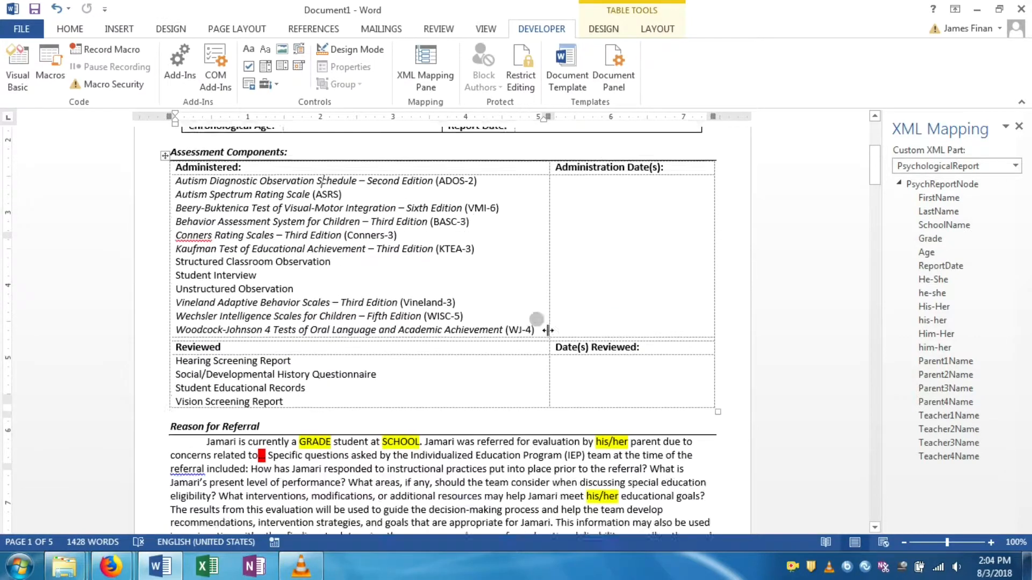
Clear the sample first name from the Student Name cell and review the placeholders under Reason for Referral
{"action": "left_click", "coordinate": [357, 157]}
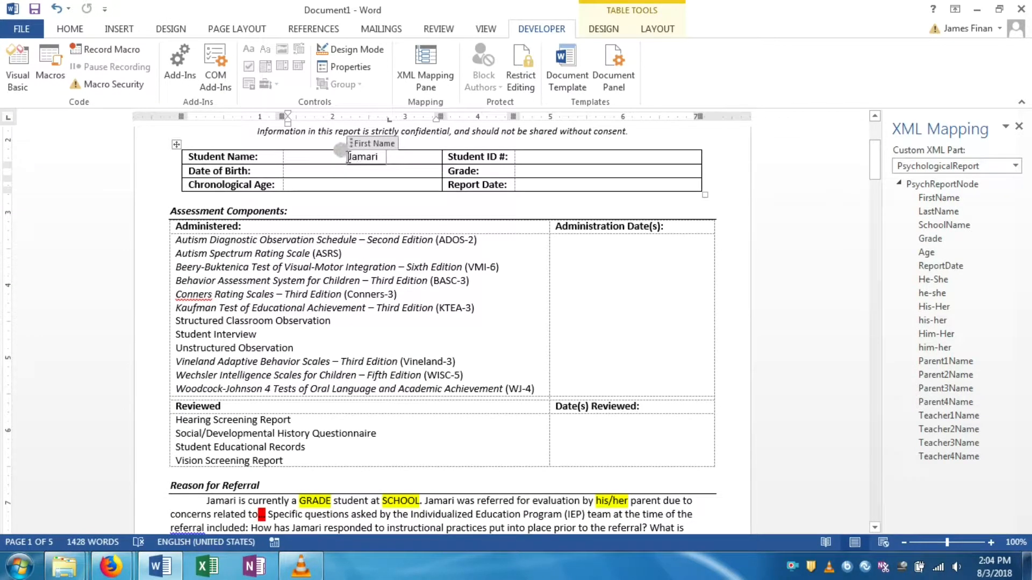
{"action": "double_click", "coordinate": [348, 157]}
{"action": "key", "text": "Delete"}
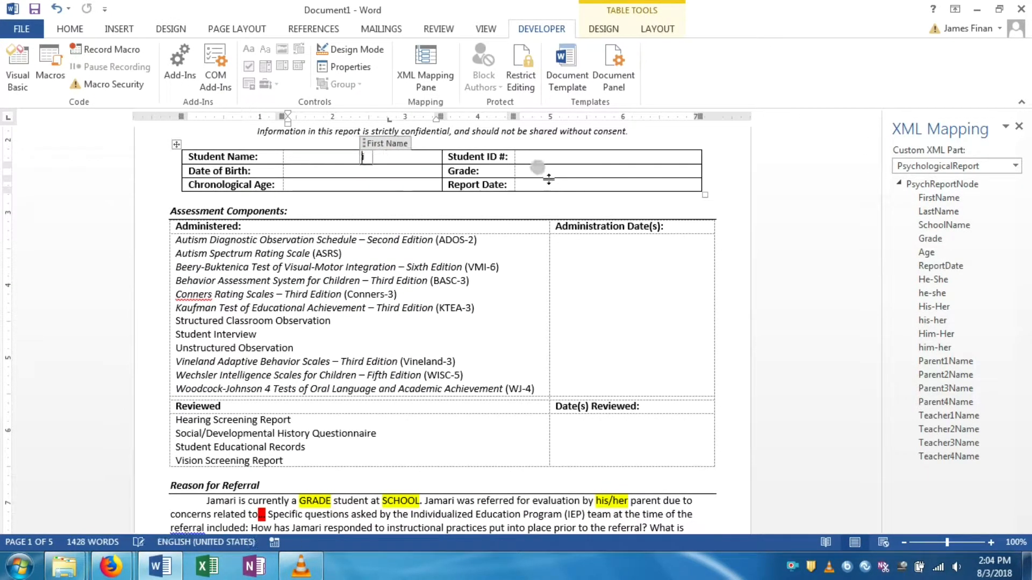
{"action": "left_click", "coordinate": [370, 275]}
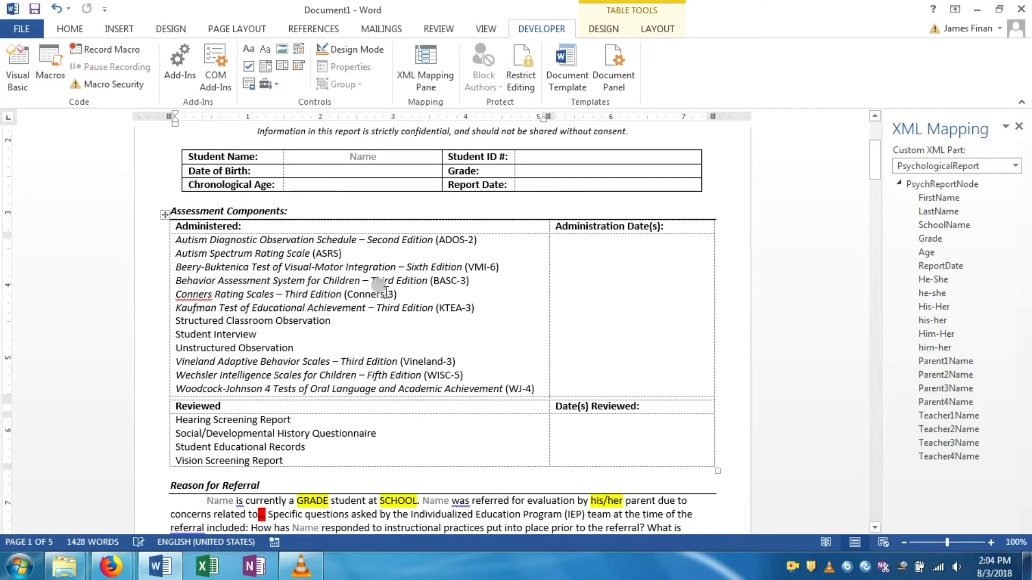
{"action": "scroll", "coordinate": [376, 291], "scroll_direction": "down", "scroll_amount": 4}
{"action": "scroll", "coordinate": [417, 355], "scroll_direction": "up", "scroll_amount": 5}
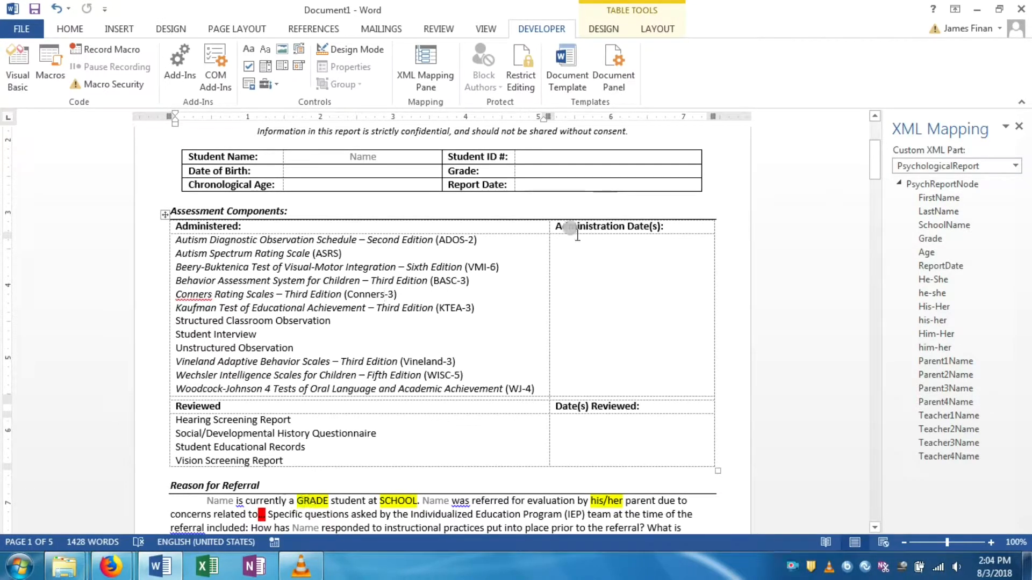
Insert a plain text content control mapped to the Grade XML field in the empty Grade cell
{"action": "left_click", "coordinate": [577, 171]}
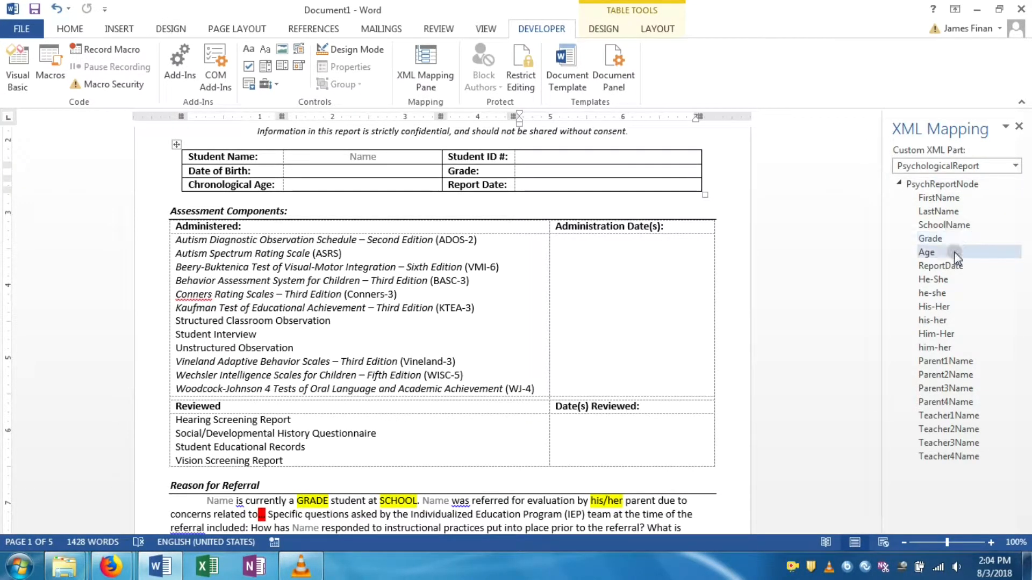
{"action": "right_click", "coordinate": [941, 243]}
{"action": "mouse_move", "coordinate": [864, 253]}
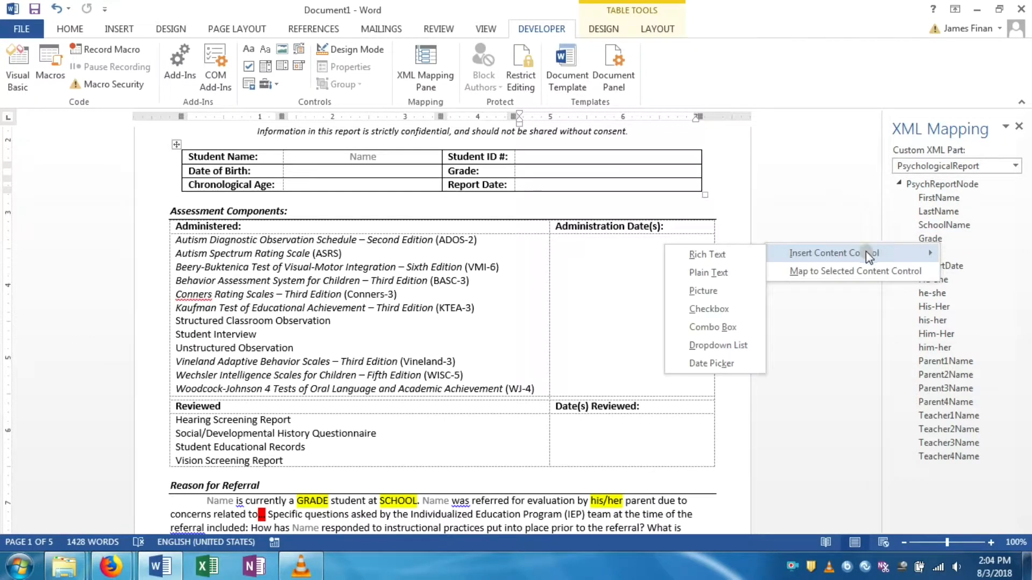
{"action": "left_click", "coordinate": [730, 261]}
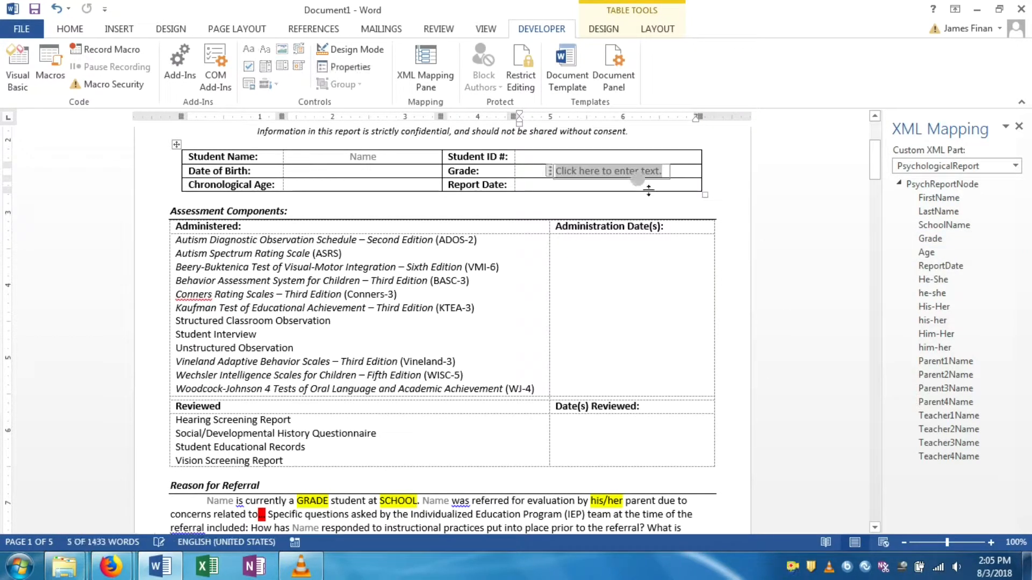
Turn on Design Mode and replace the Grade cell control's placeholder text with "Grade"
{"action": "left_click", "coordinate": [364, 54]}
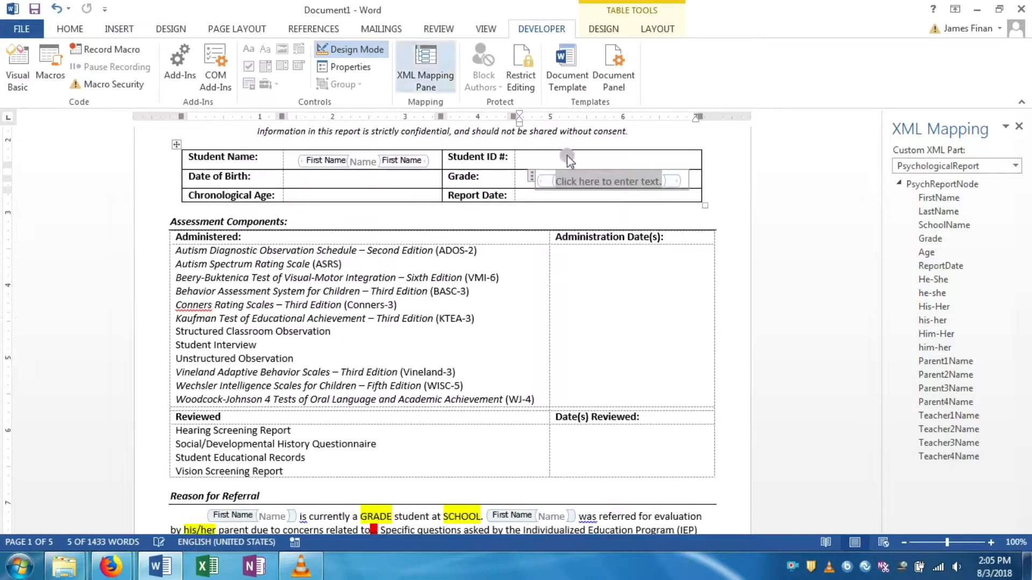
{"action": "left_click", "coordinate": [577, 170]}
{"action": "left_click_drag", "start_coordinate": [577, 170], "coordinate": [662, 175]}
{"action": "type", "text": "G"}
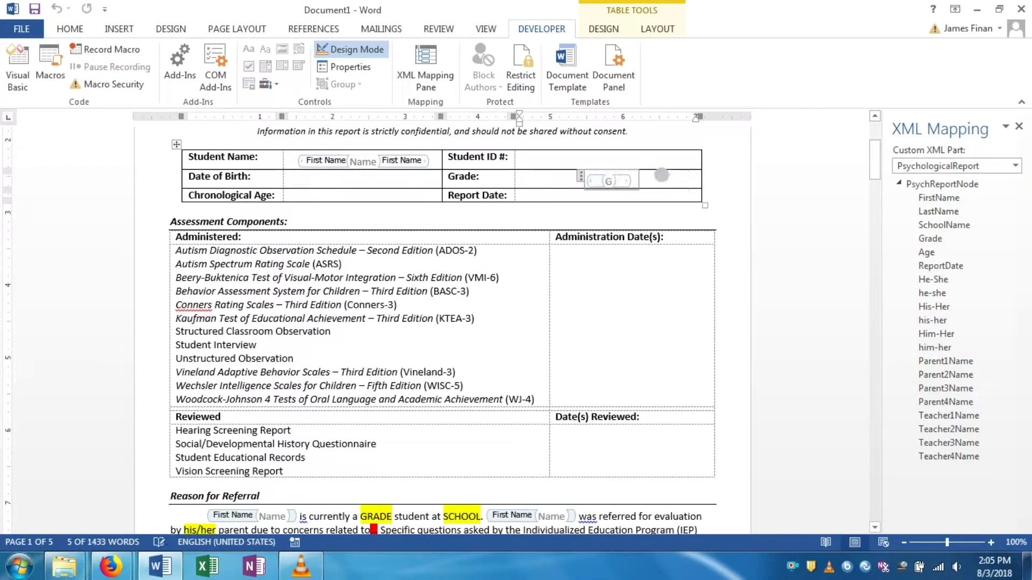
{"action": "type", "text": "rade"}
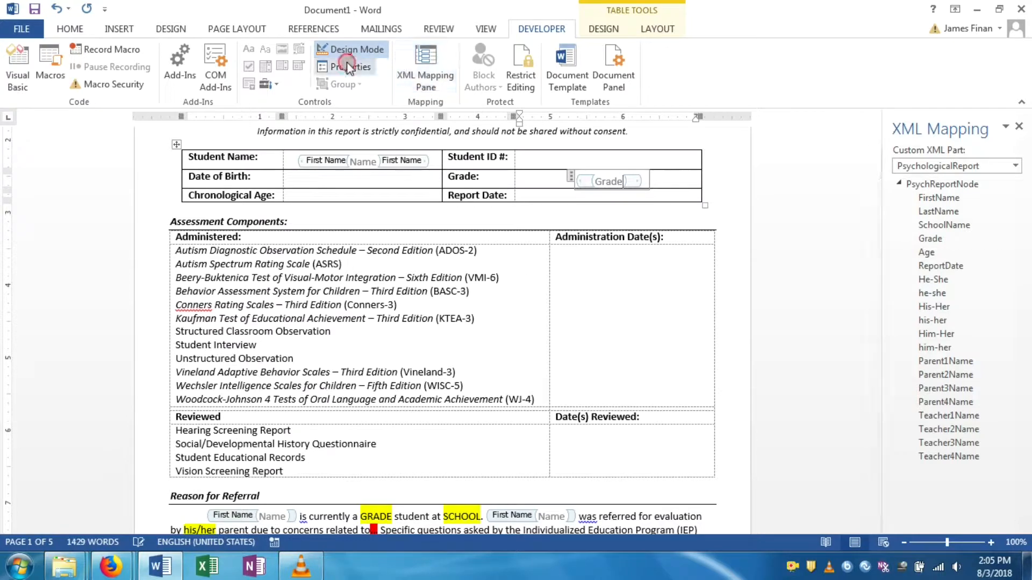
Title the Grade cell's content control "Grade" and leave Design Mode
{"action": "left_click", "coordinate": [348, 67]}
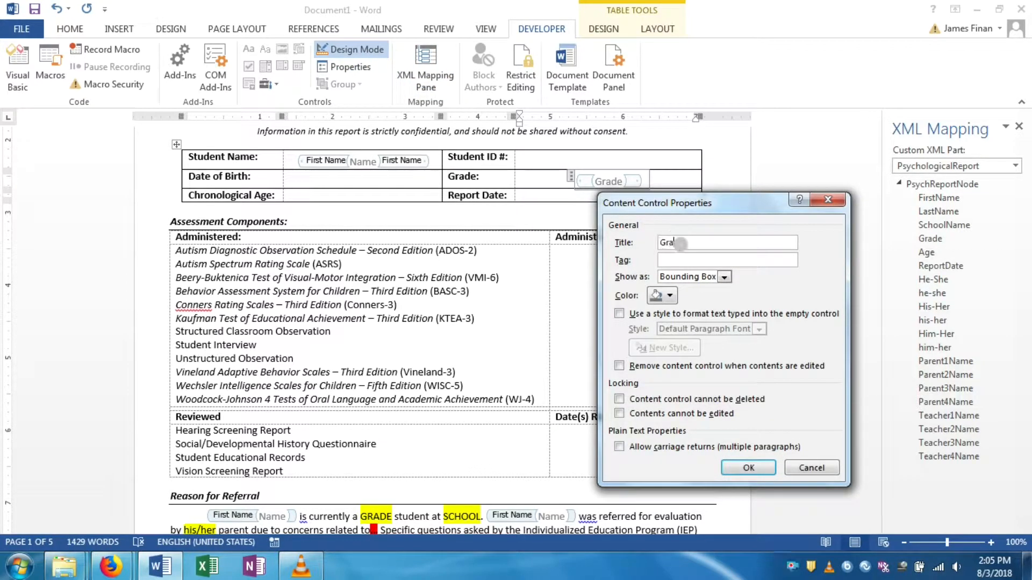
{"action": "type", "text": "Grade"}
{"action": "left_click", "coordinate": [748, 468]}
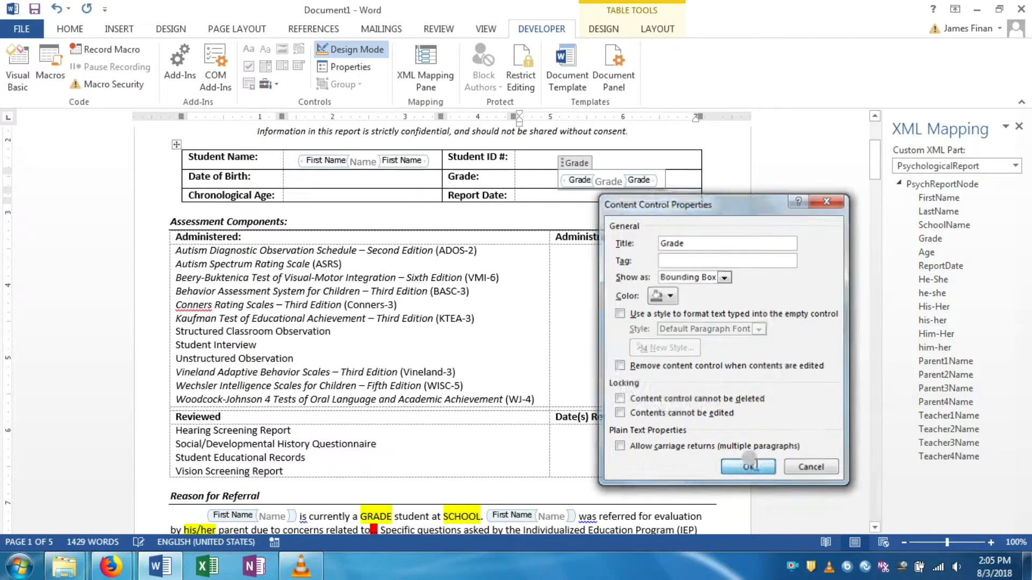
{"action": "left_click", "coordinate": [341, 50]}
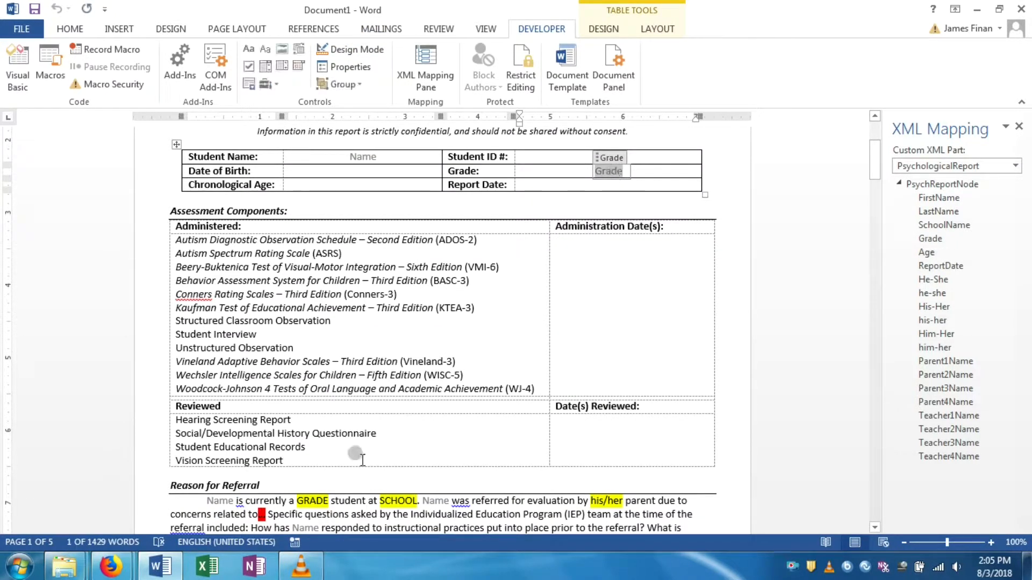
Remove the highlight from the GRADE placeholder under Reason for Referral and replace it with a copy of the Grade content control
{"action": "left_click", "coordinate": [299, 503]}
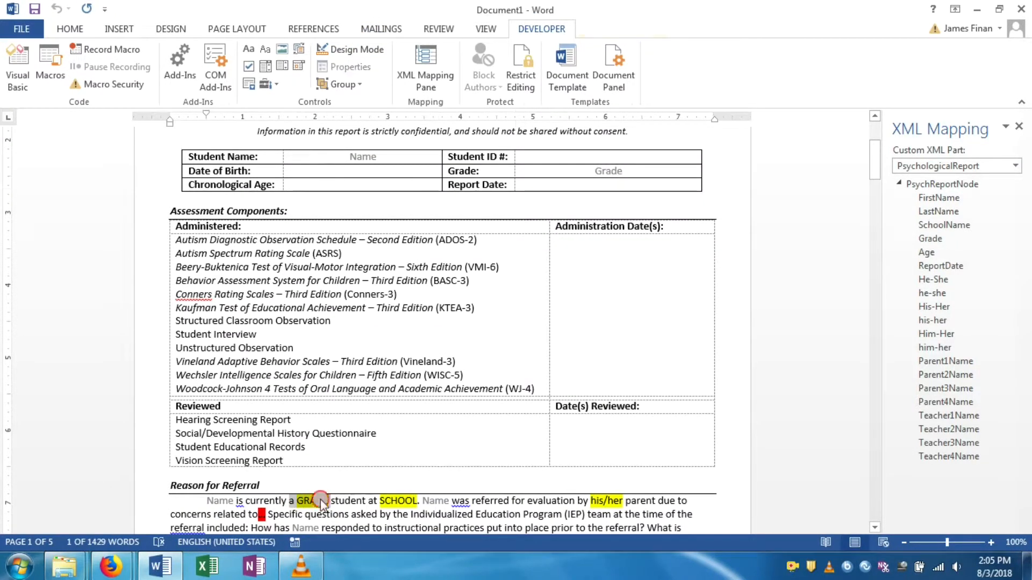
{"action": "left_click", "coordinate": [318, 502]}
{"action": "double_click", "coordinate": [317, 499]}
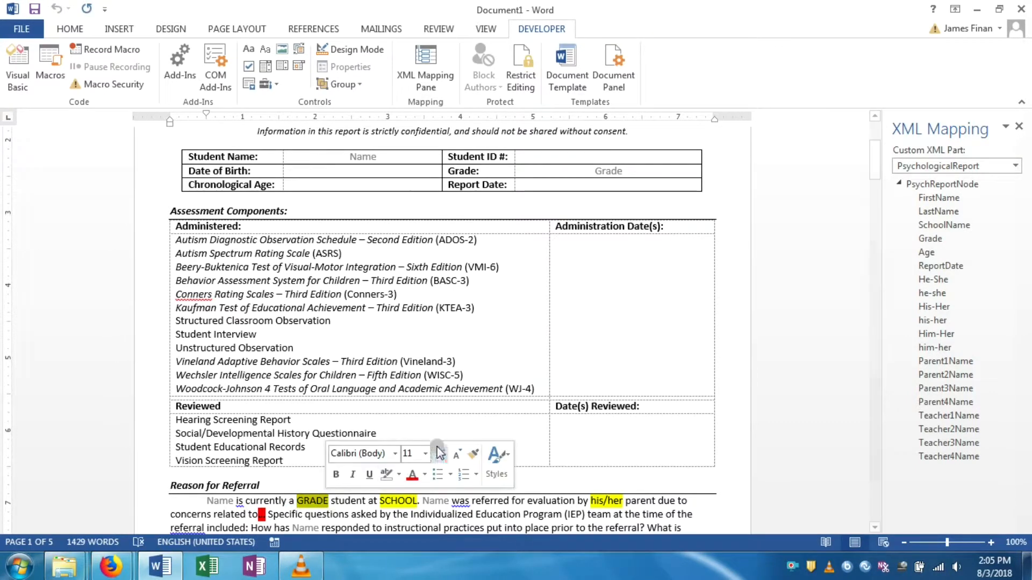
{"action": "left_click", "coordinate": [386, 475]}
{"action": "left_click", "coordinate": [321, 497]}
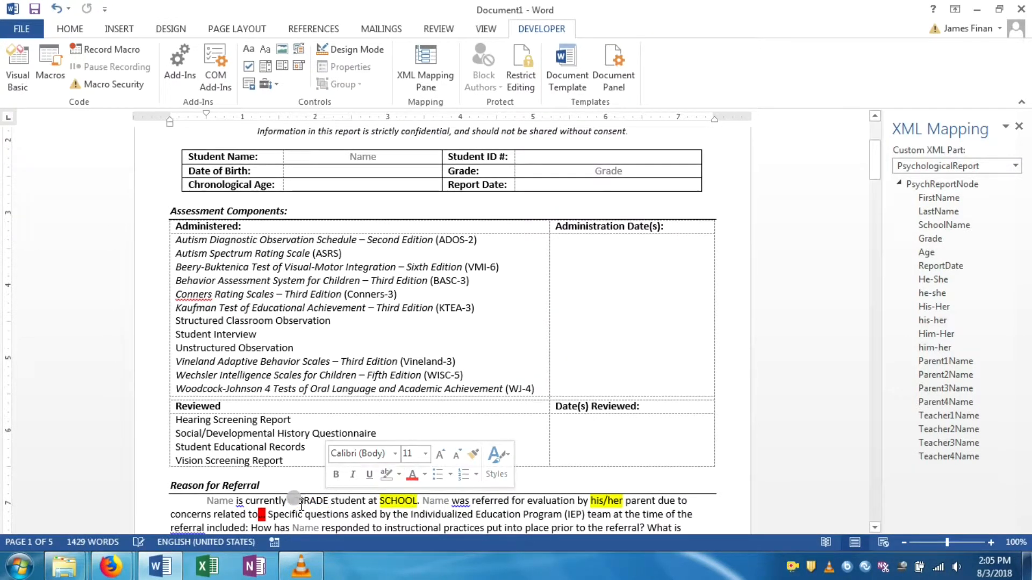
{"action": "type", "text": "Grade"}
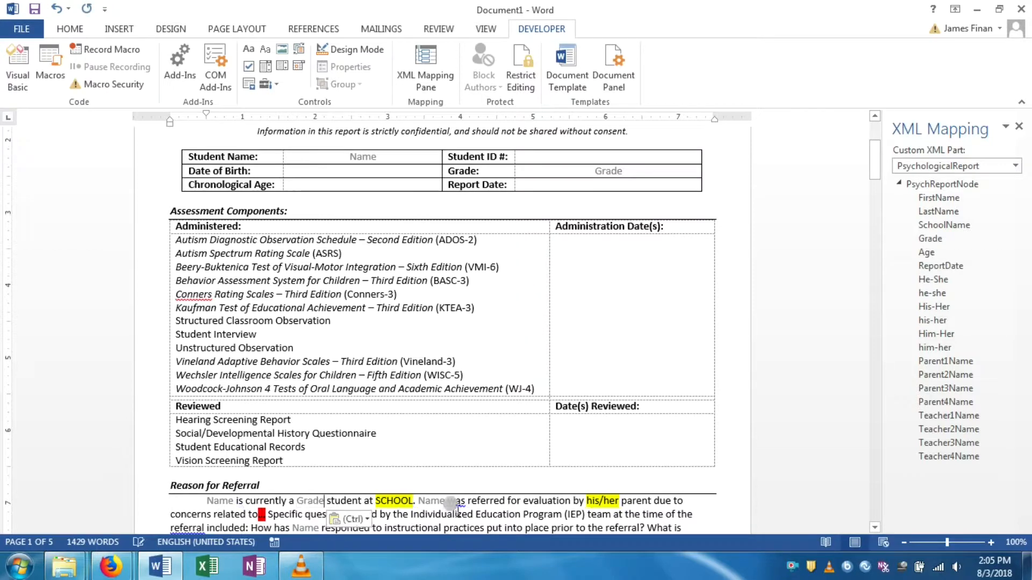
Add a space after the First Name control in the Student Name cell and insert a plain text control mapped to LastName
{"action": "scroll", "coordinate": [457, 455], "scroll_direction": "down", "scroll_amount": 5}
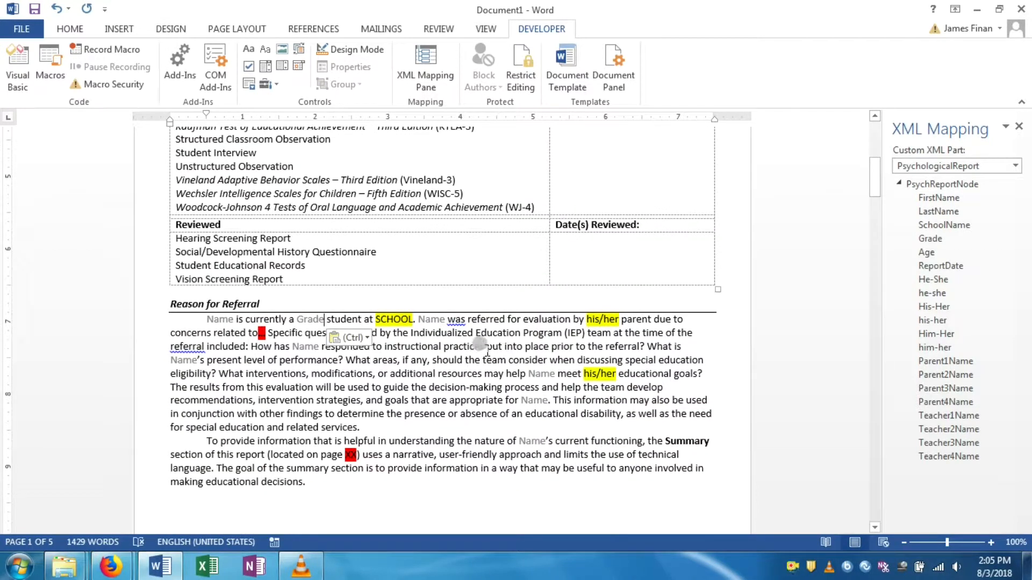
{"action": "scroll", "coordinate": [487, 352], "scroll_direction": "up", "scroll_amount": 4}
{"action": "left_click", "coordinate": [376, 156]}
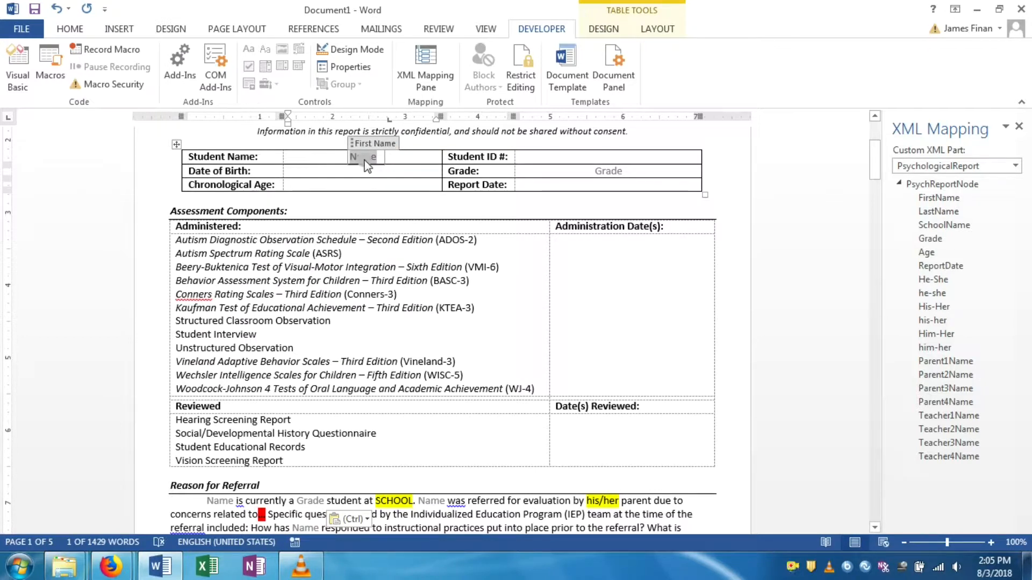
{"action": "left_click", "coordinate": [364, 160]}
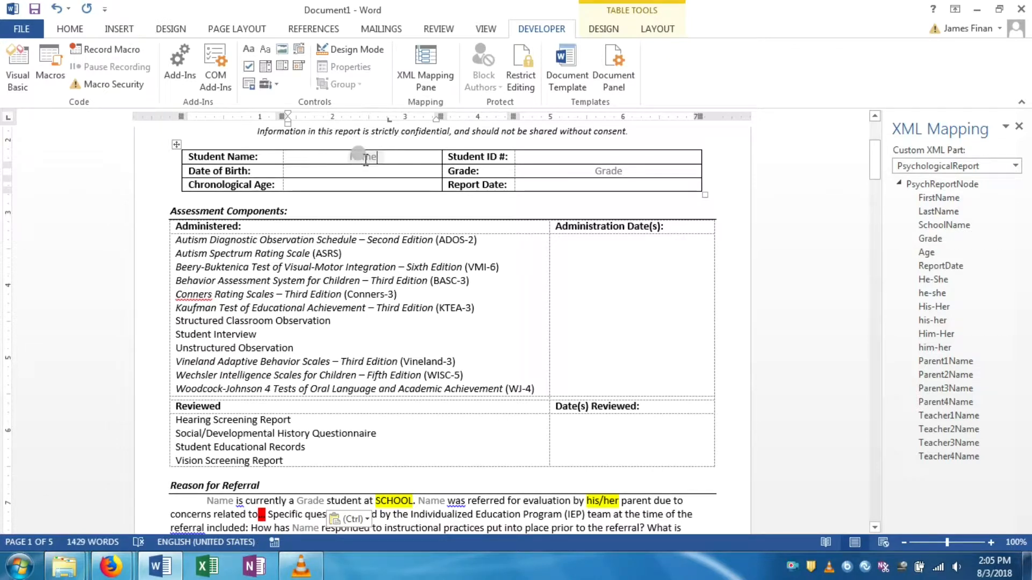
{"action": "left_click", "coordinate": [364, 158]}
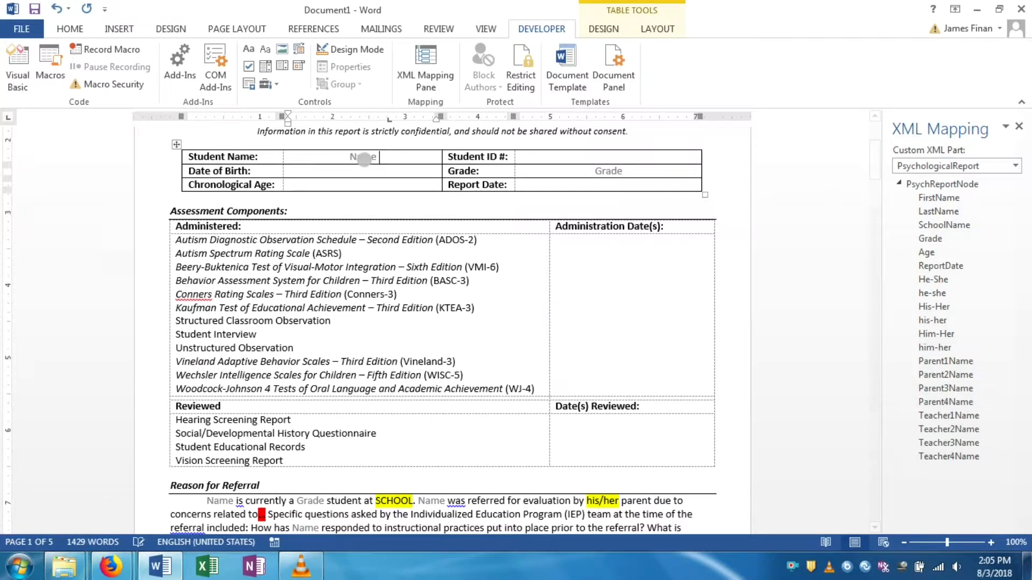
{"action": "left_click", "coordinate": [363, 160]}
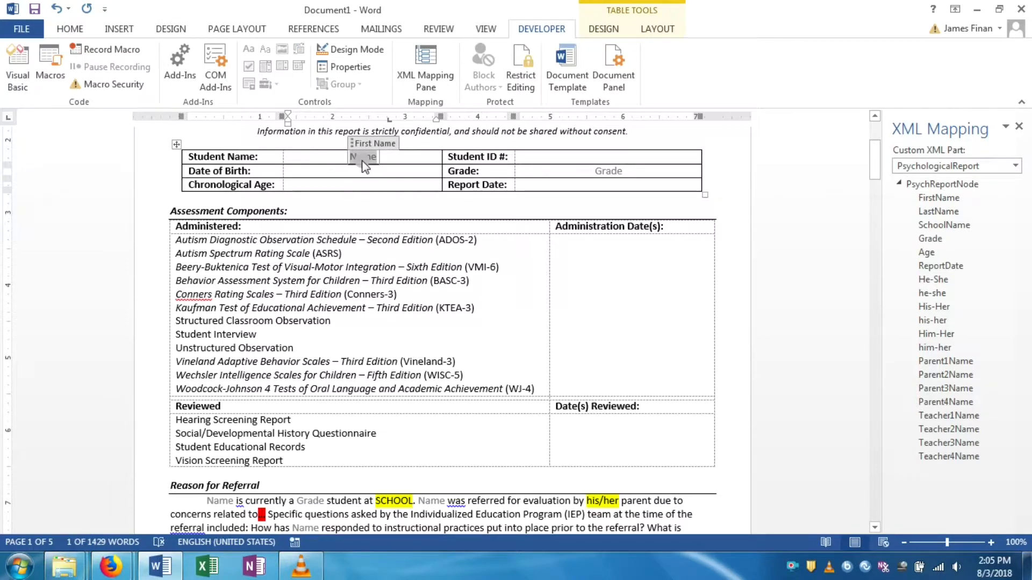
{"action": "left_click", "coordinate": [363, 161]}
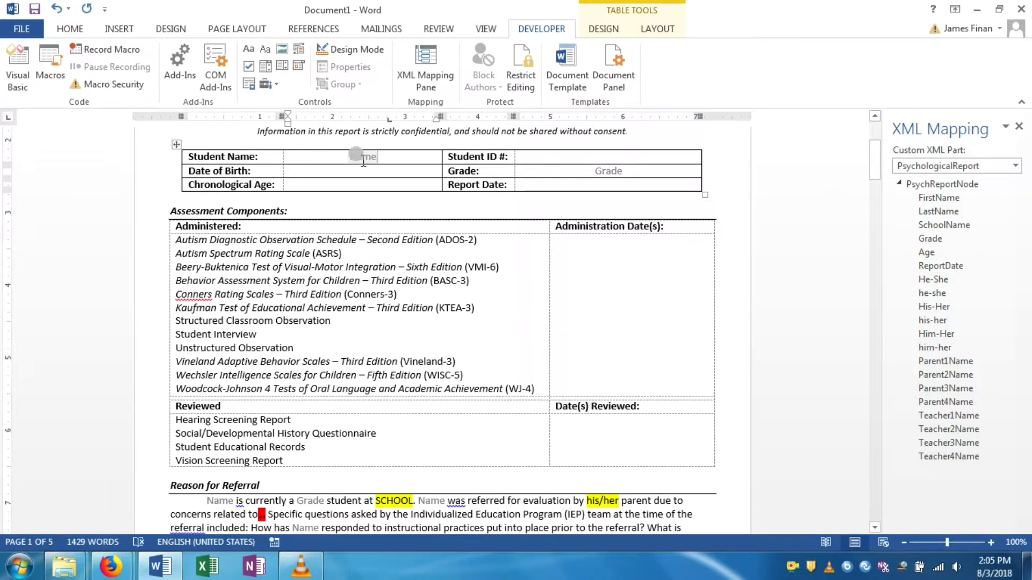
{"action": "left_click", "coordinate": [362, 160]}
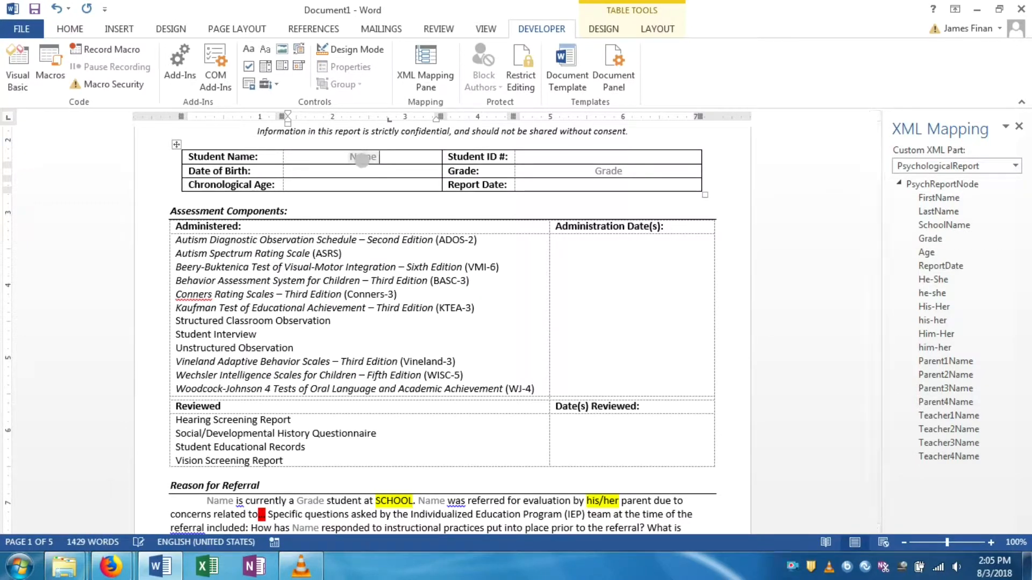
{"action": "right_click", "coordinate": [941, 219]}
{"action": "mouse_move", "coordinate": [914, 227]}
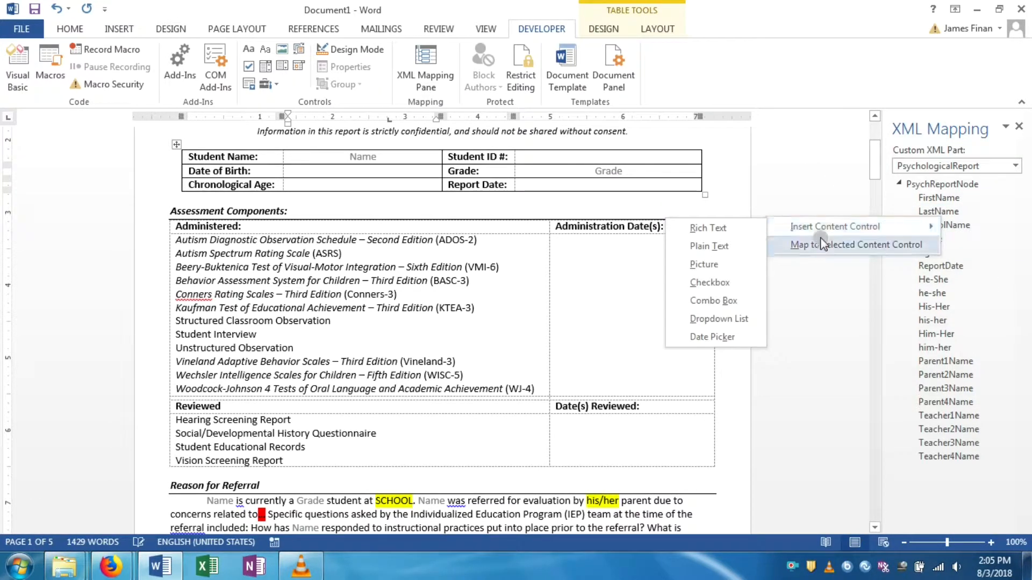
{"action": "left_click", "coordinate": [729, 249]}
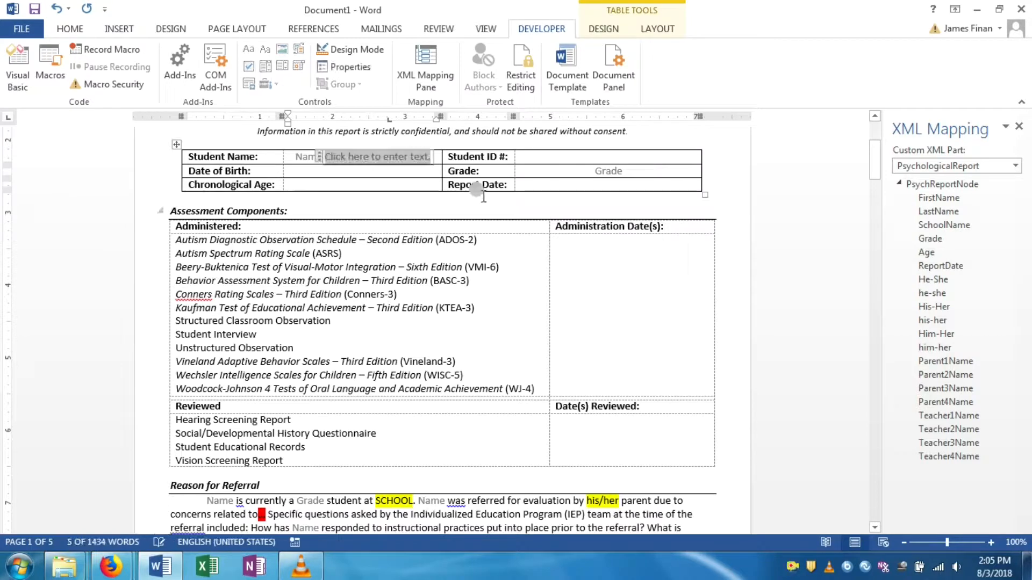
Turn on Design Mode and replace the LastName control's placeholder text in the Student Name cell with "Surname"
{"action": "left_click", "coordinate": [353, 45]}
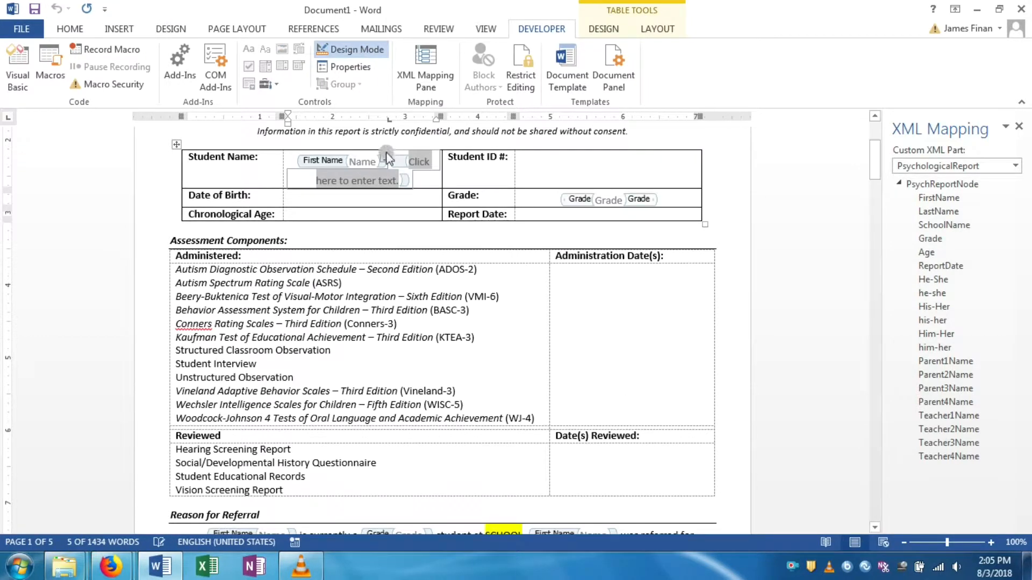
{"action": "type", "text": "Last"}
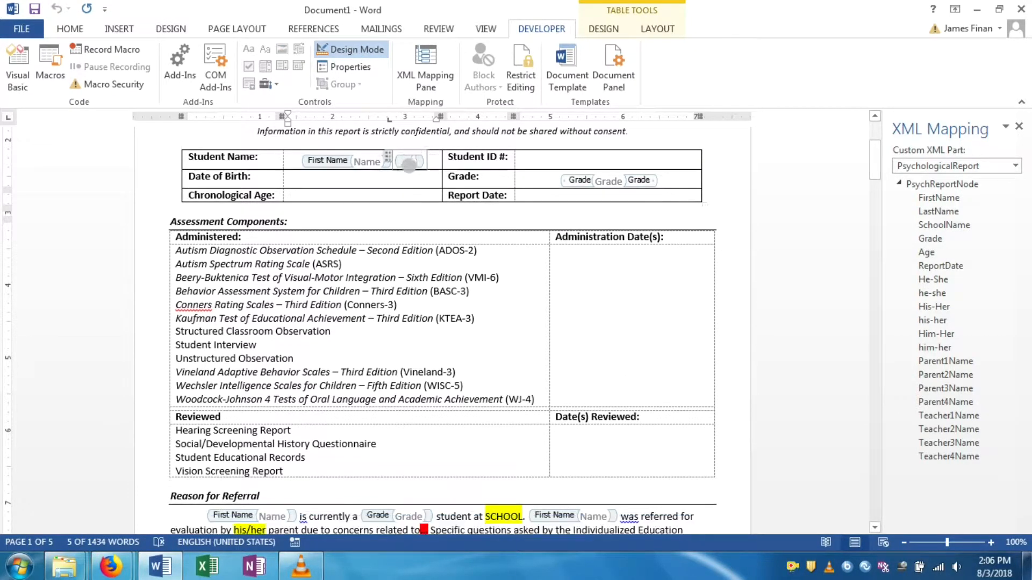
{"action": "key", "text": "ctrl+z"}
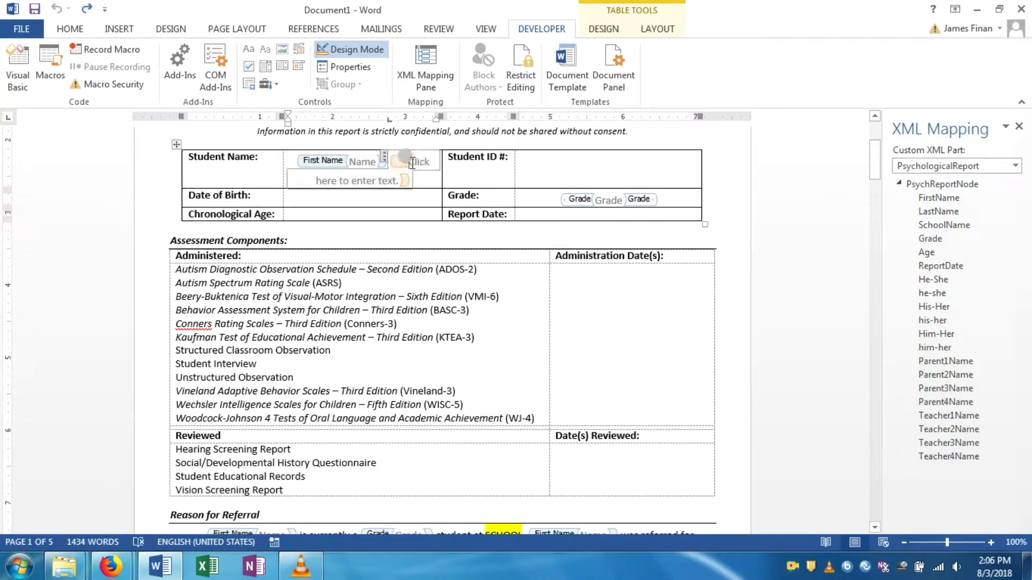
{"action": "left_click", "coordinate": [389, 174]}
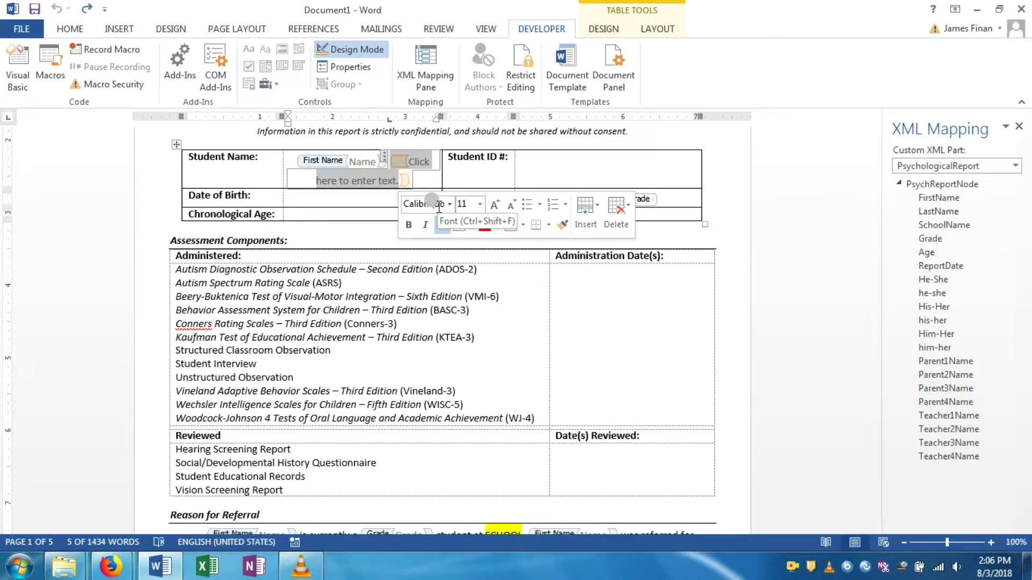
{"action": "type", "text": "Sur"}
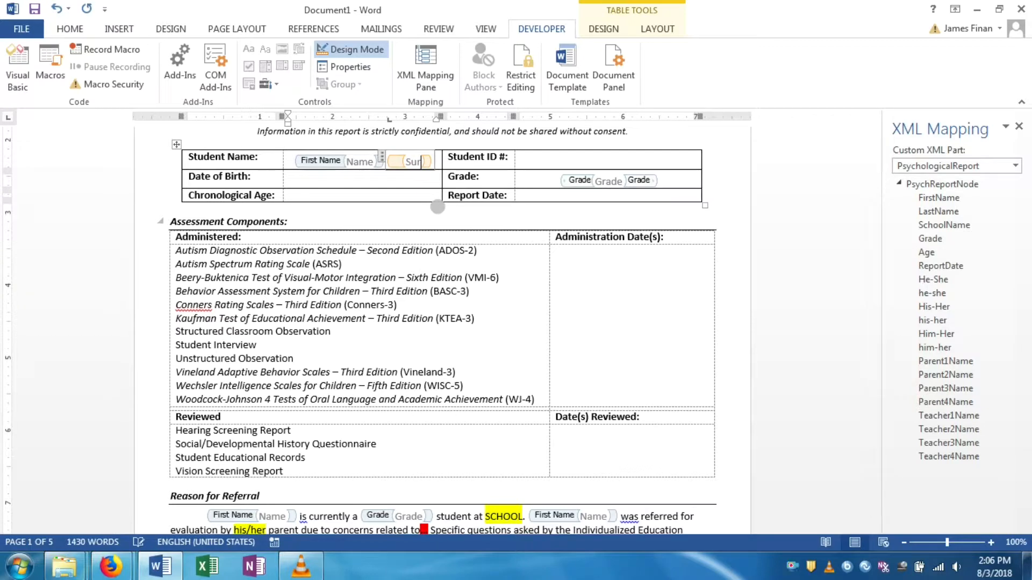
{"action": "type", "text": "nam"}
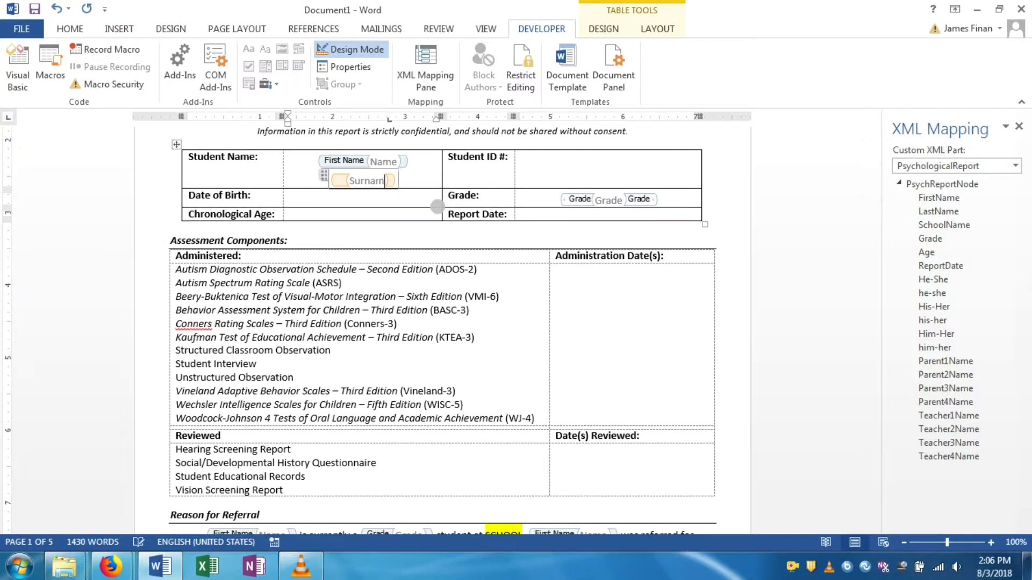
{"action": "type", "text": "e"}
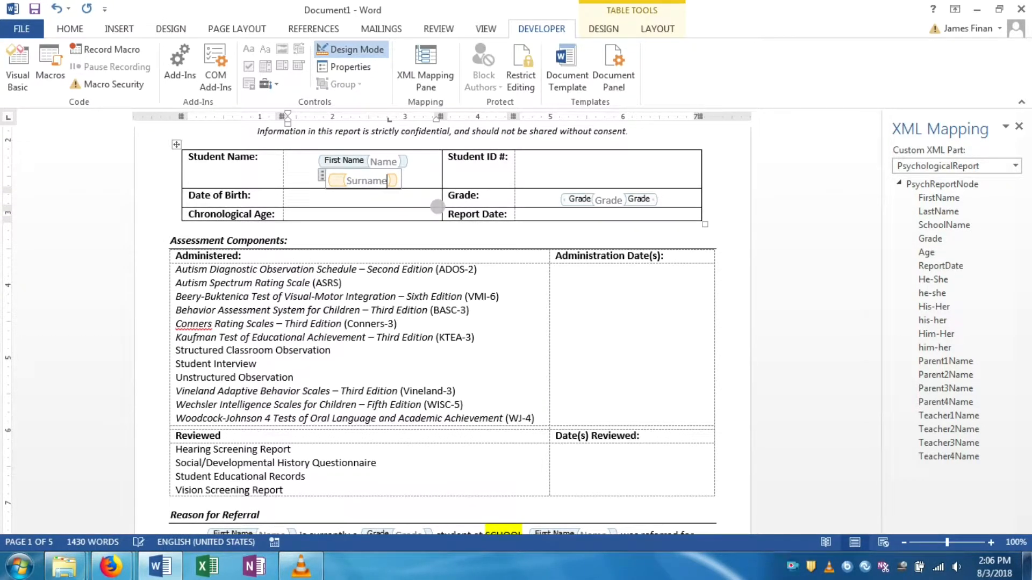
Title the LastName content control "Surname" and leave Design Mode
{"action": "left_click", "coordinate": [350, 67]}
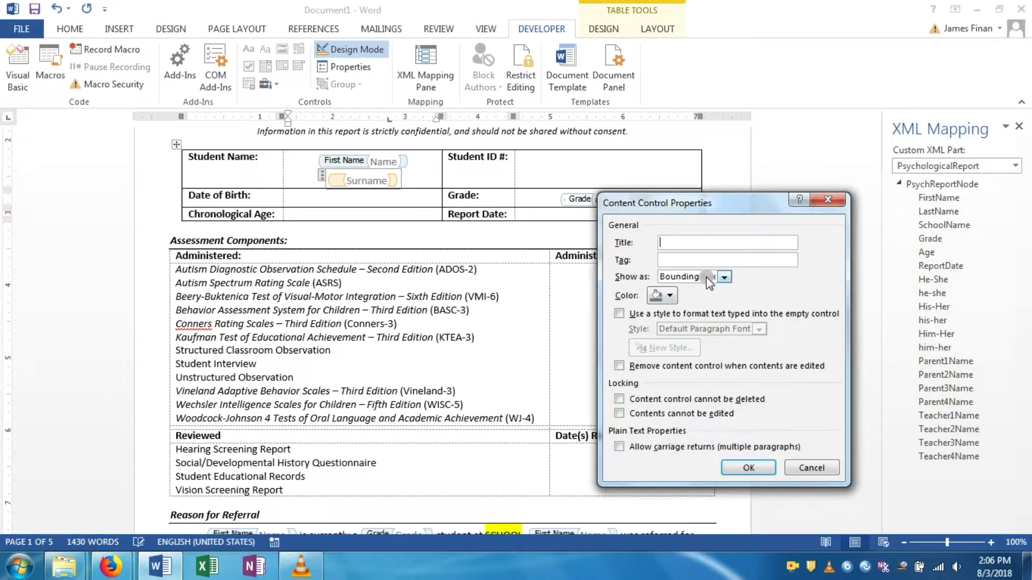
{"action": "type", "text": "Surname"}
{"action": "left_click", "coordinate": [748, 467]}
{"action": "left_click", "coordinate": [354, 51]}
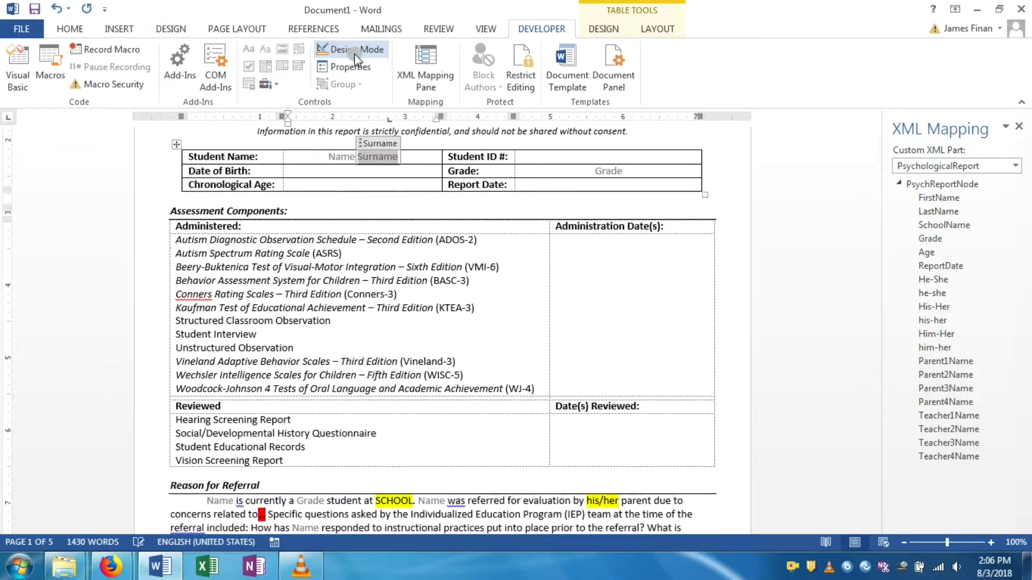
Copy the Surname content control from the Student Name cell
{"action": "left_click", "coordinate": [414, 210]}
{"action": "left_click", "coordinate": [371, 156]}
{"action": "key", "text": "ctrl+c"}
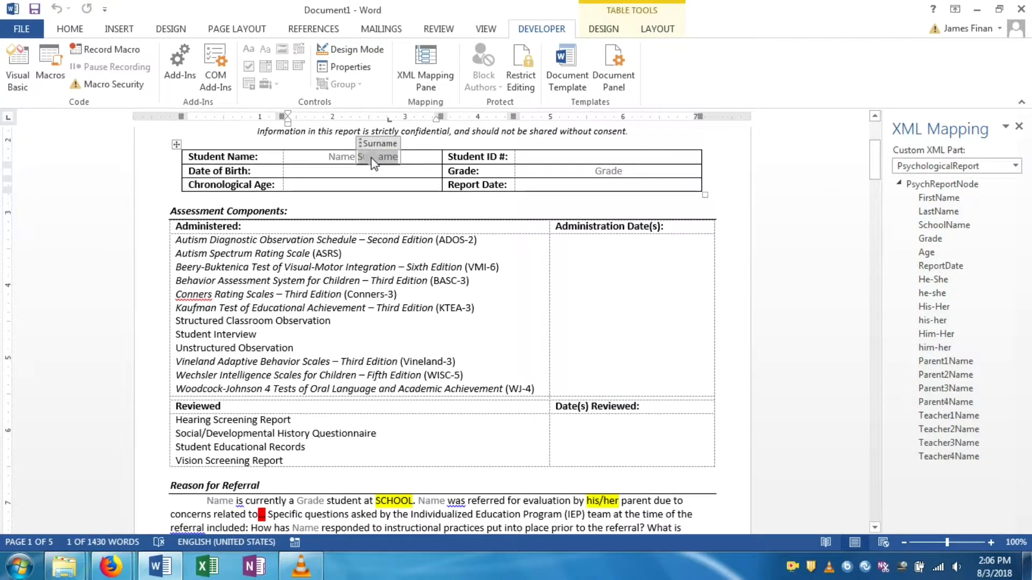
Open the page 2 footer for editing and remove the highlight from its SURNAME placeholder
{"action": "scroll", "coordinate": [396, 232], "scroll_direction": "down", "scroll_amount": 15}
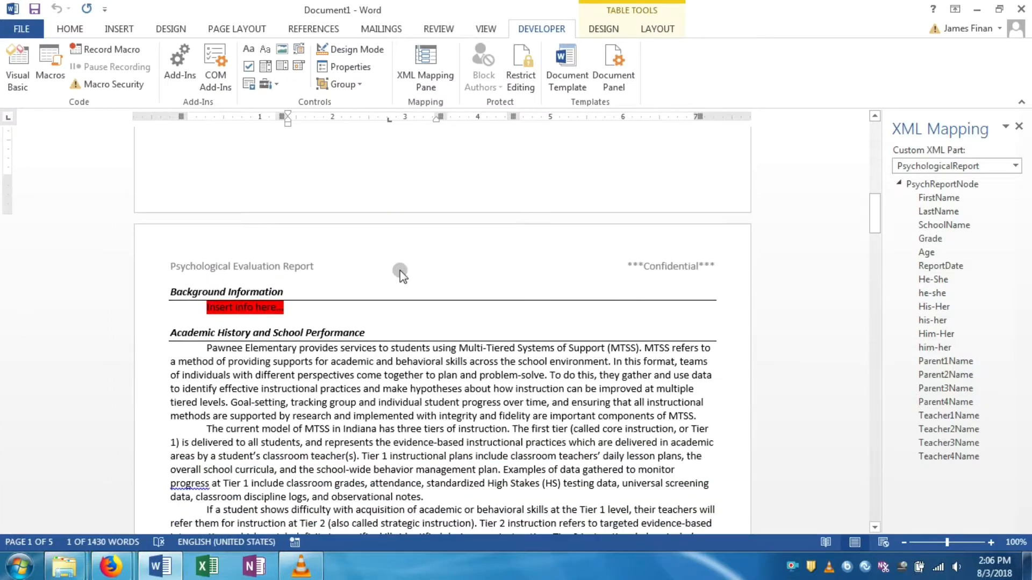
{"action": "scroll", "coordinate": [398, 272], "scroll_direction": "up", "scroll_amount": 5}
{"action": "scroll", "coordinate": [437, 393], "scroll_direction": "down", "scroll_amount": 14}
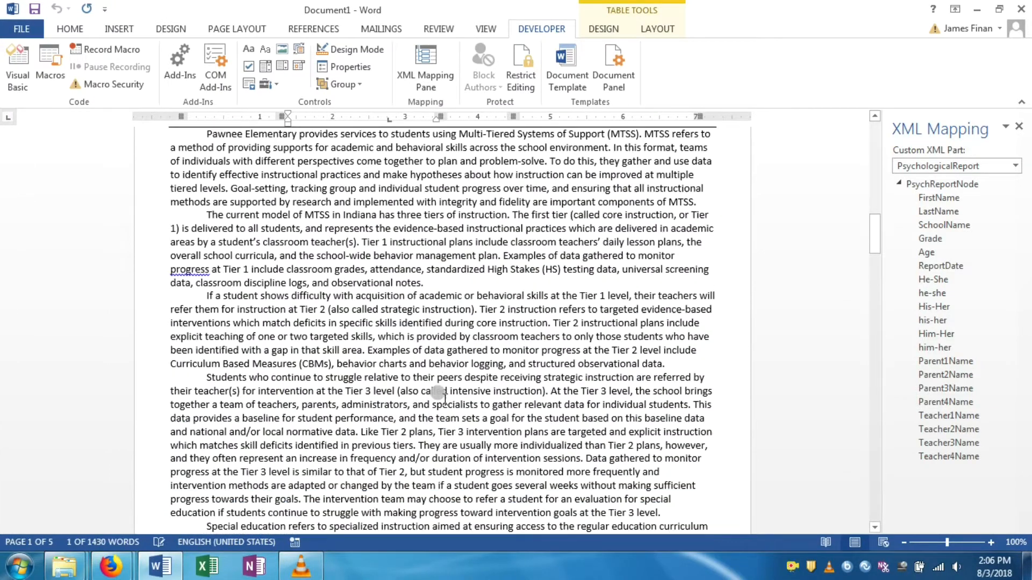
{"action": "left_click", "coordinate": [557, 450]}
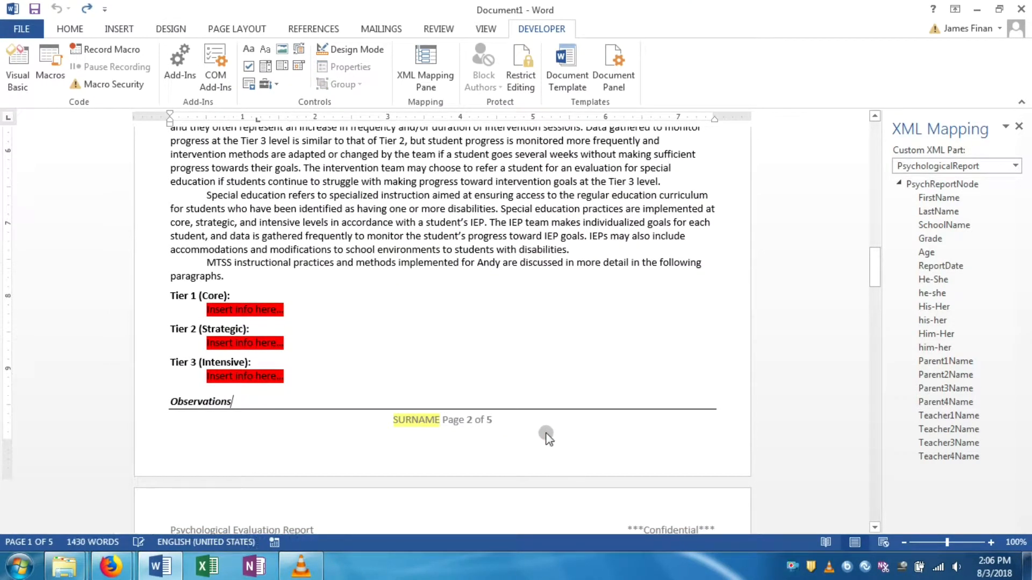
{"action": "double_click", "coordinate": [427, 436]}
{"action": "left_click", "coordinate": [403, 420]}
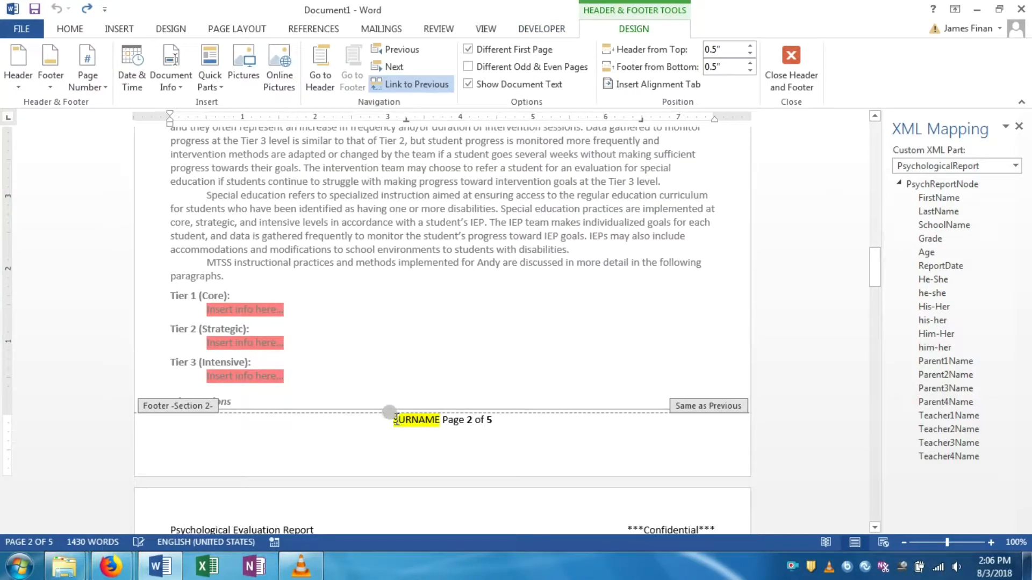
{"action": "left_click_drag", "start_coordinate": [395, 420], "coordinate": [437, 424]}
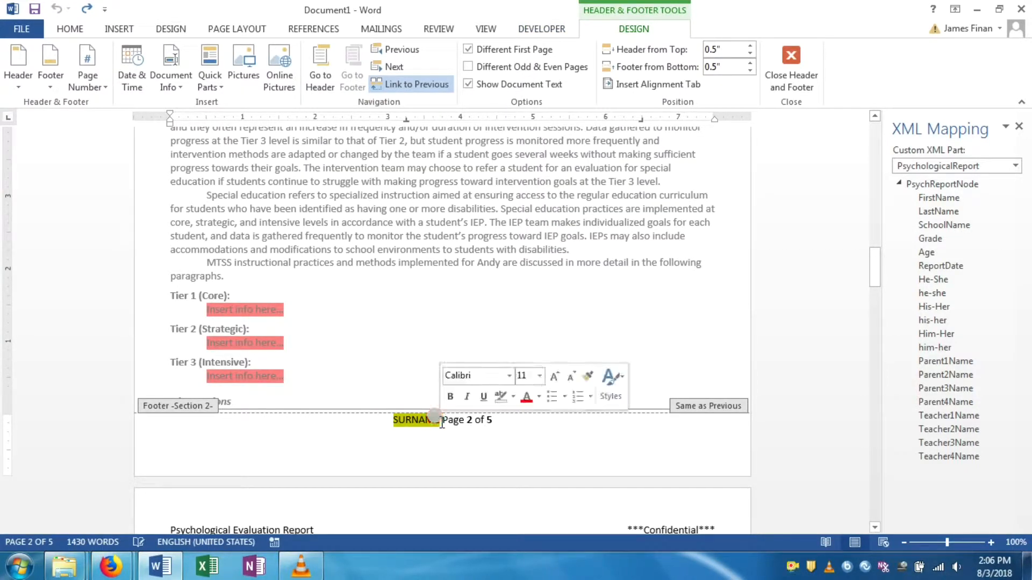
{"action": "left_click", "coordinate": [500, 397]}
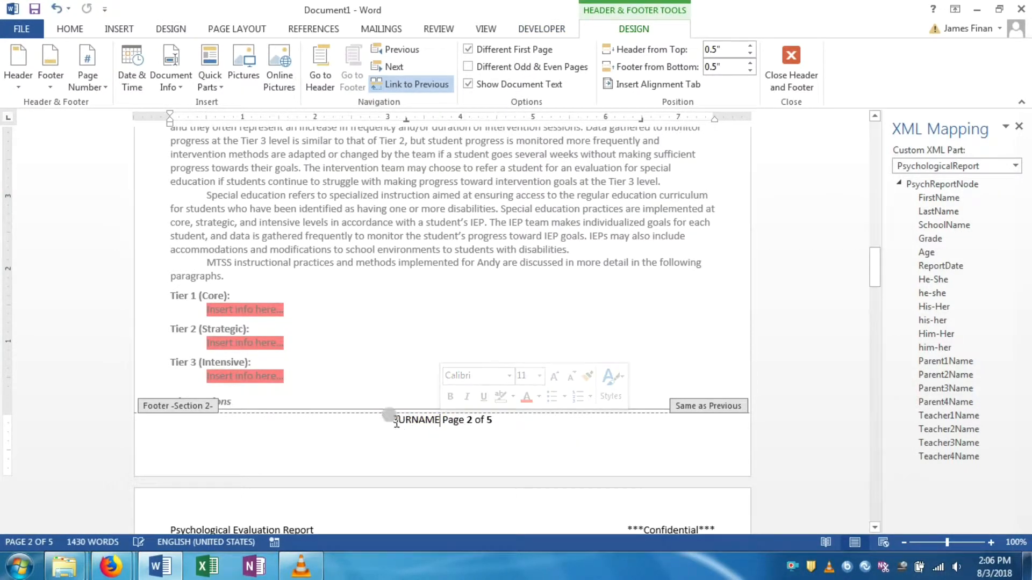
Replace the footer's SURNAME placeholder with the copied Surname content control and return to the document body
{"action": "left_click_drag", "start_coordinate": [395, 420], "coordinate": [433, 411]}
{"action": "key", "text": "ctrl+v"}
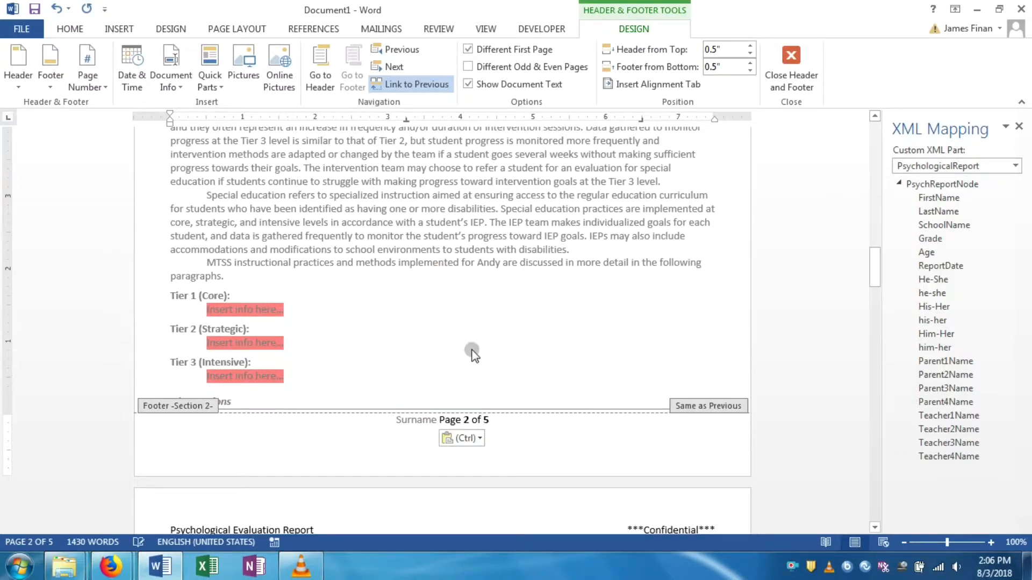
{"action": "double_click", "coordinate": [529, 401]}
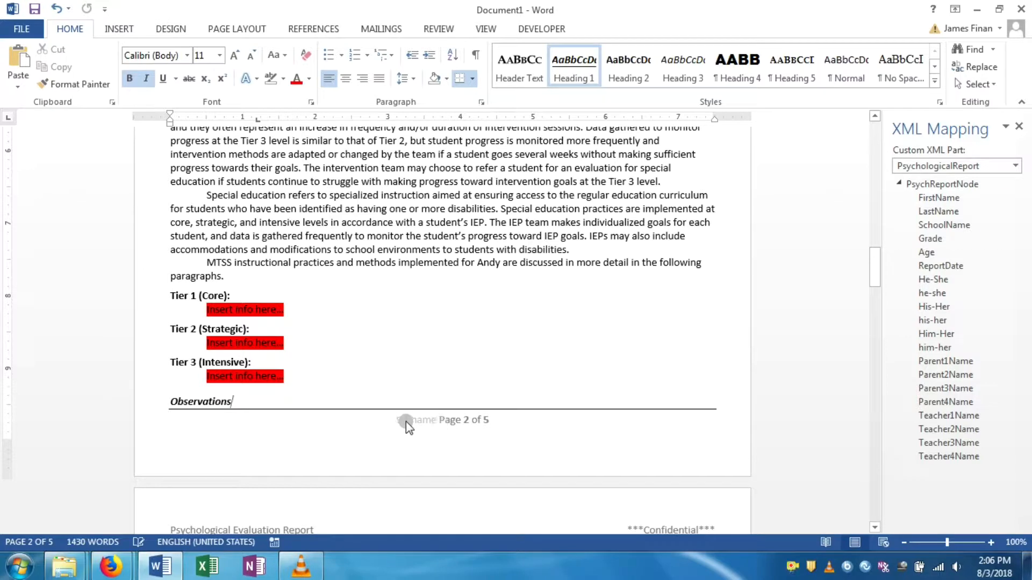
Check the Surname control in the page footer and review the first two pages for remaining highlighted placeholders
{"action": "key", "text": "ctrl+z"}
{"action": "double_click", "coordinate": [537, 444]}
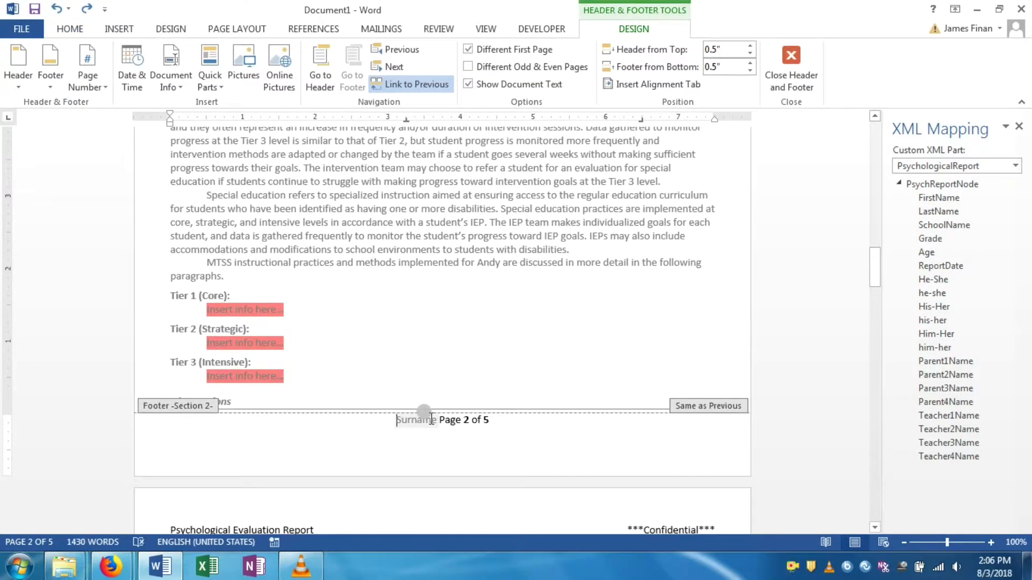
{"action": "scroll", "coordinate": [417, 321], "scroll_direction": "up", "scroll_amount": 10}
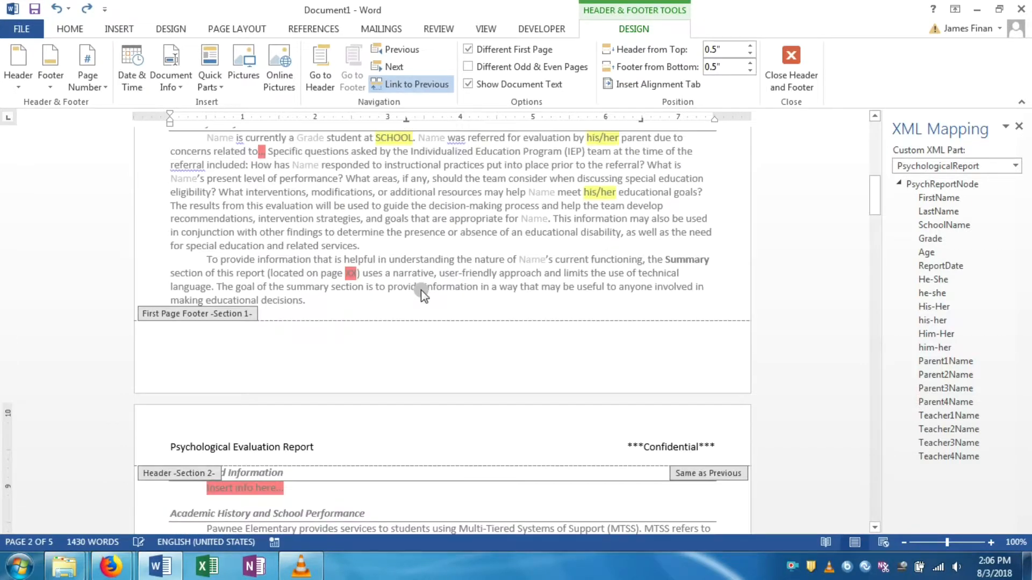
{"action": "left_click", "coordinate": [390, 66]}
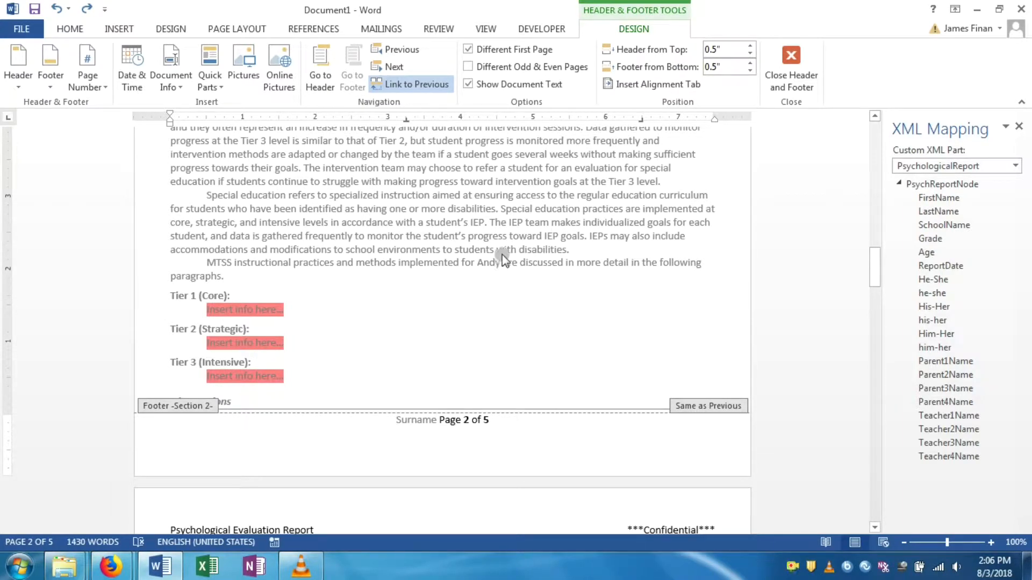
{"action": "double_click", "coordinate": [502, 249]}
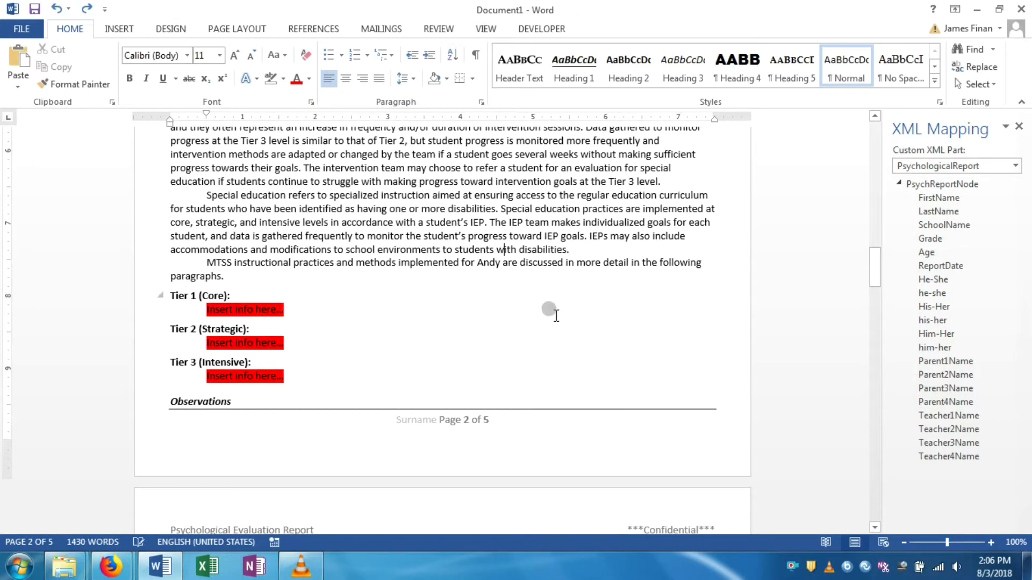
{"action": "scroll", "coordinate": [633, 443], "scroll_direction": "up", "scroll_amount": 12}
{"action": "scroll", "coordinate": [632, 443], "scroll_direction": "up", "scroll_amount": 5}
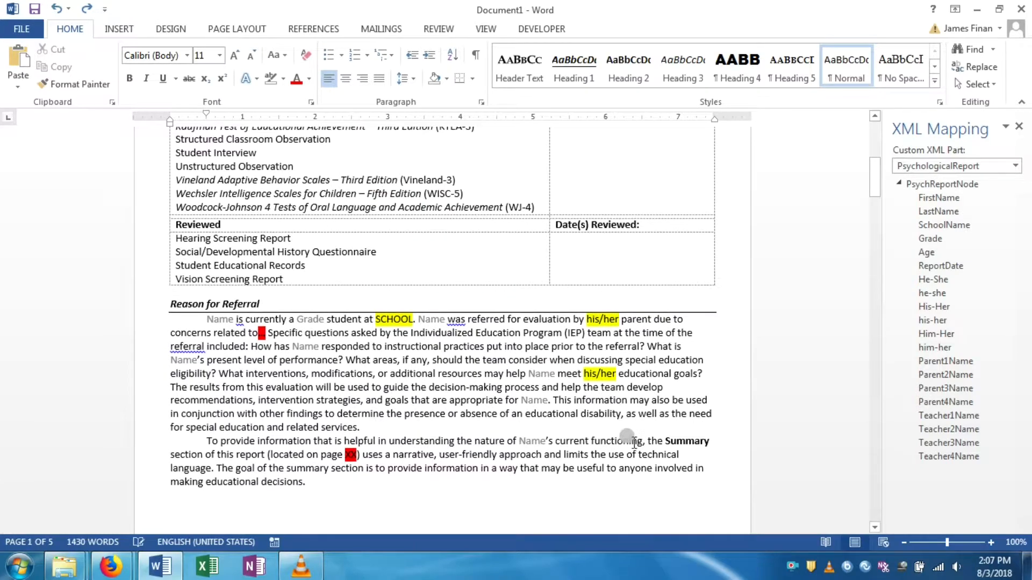
{"action": "scroll", "coordinate": [623, 434], "scroll_direction": "down", "scroll_amount": 4}
{"action": "scroll", "coordinate": [626, 438], "scroll_direction": "down", "scroll_amount": 10}
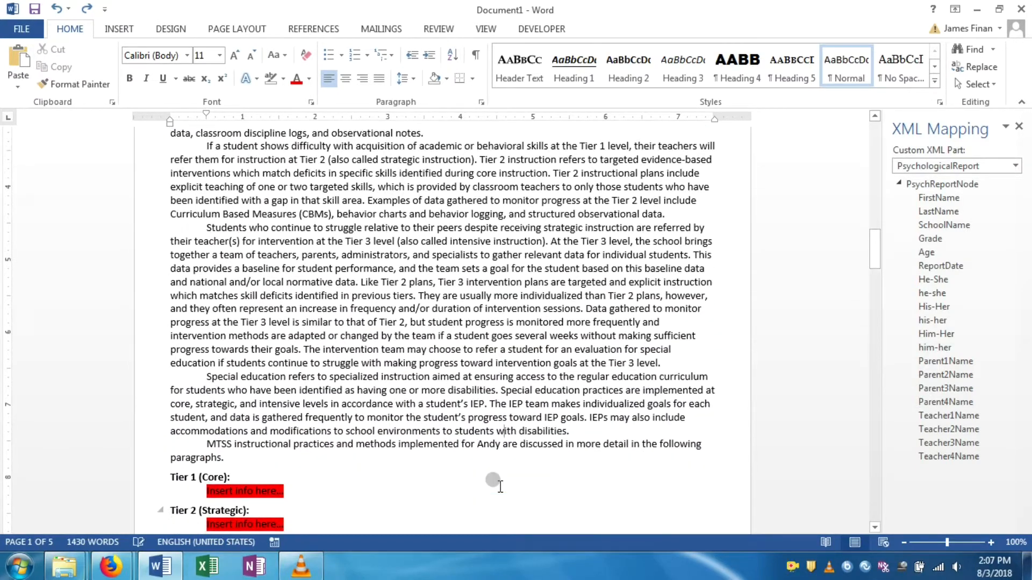
{"action": "scroll", "coordinate": [495, 456], "scroll_direction": "up", "scroll_amount": 14}
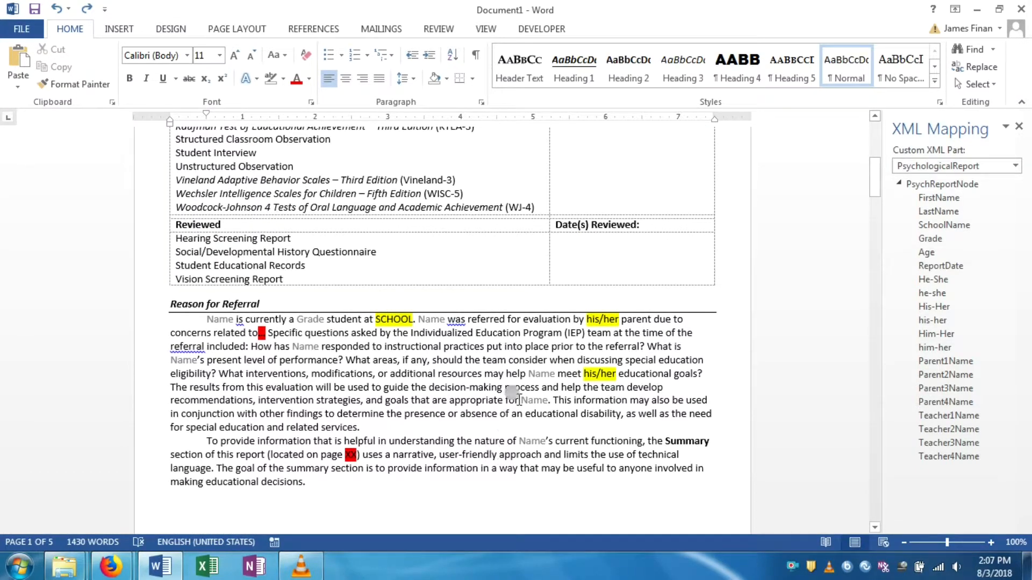
{"action": "scroll", "coordinate": [515, 390], "scroll_direction": "up", "scroll_amount": 6}
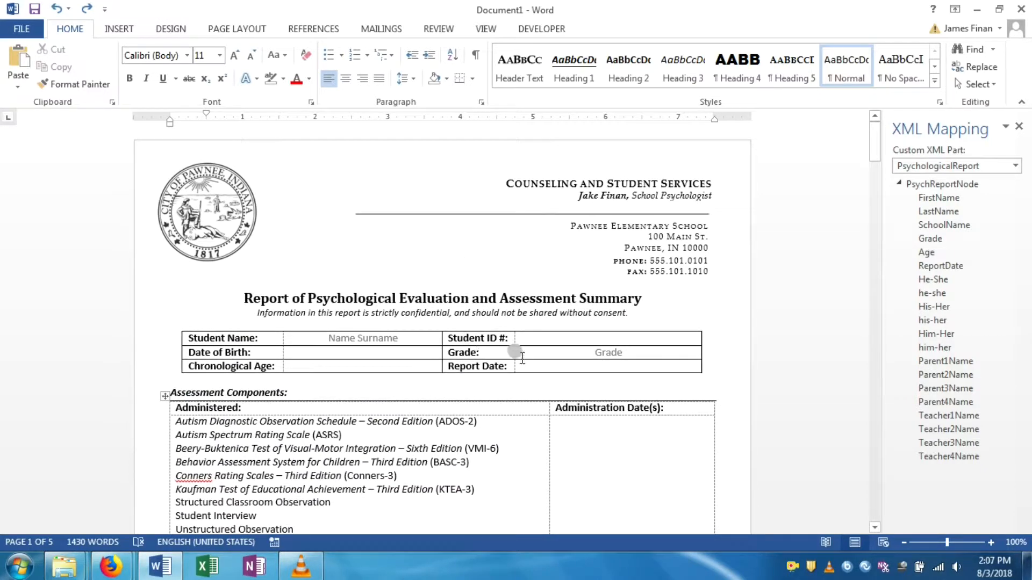
{"action": "scroll", "coordinate": [519, 365], "scroll_direction": "down", "scroll_amount": 6}
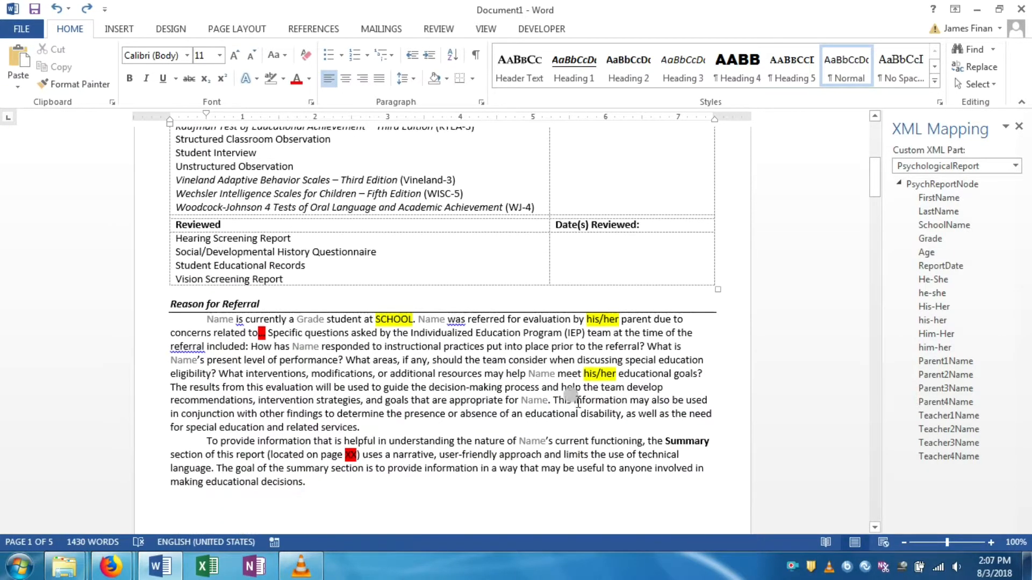
Delete the highlighted his/her placeholder before "parent" in the first sentences of Reason for Referral
{"action": "double_click", "coordinate": [591, 320]}
{"action": "left_click", "coordinate": [560, 320]}
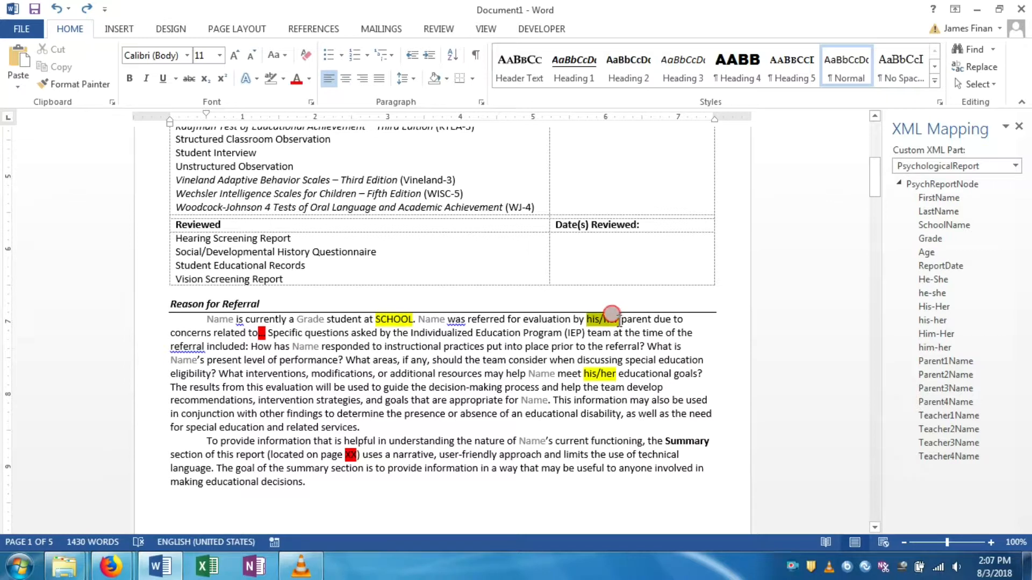
{"action": "left_click", "coordinate": [611, 318]}
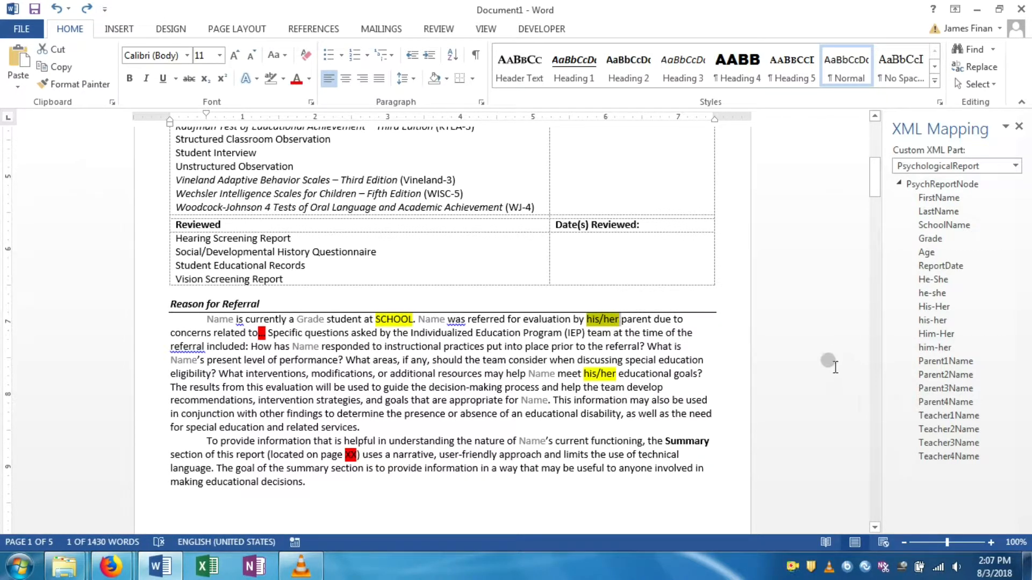
{"action": "left_click_drag", "start_coordinate": [901, 323], "coordinate": [623, 323]}
{"action": "type", "text": "j"}
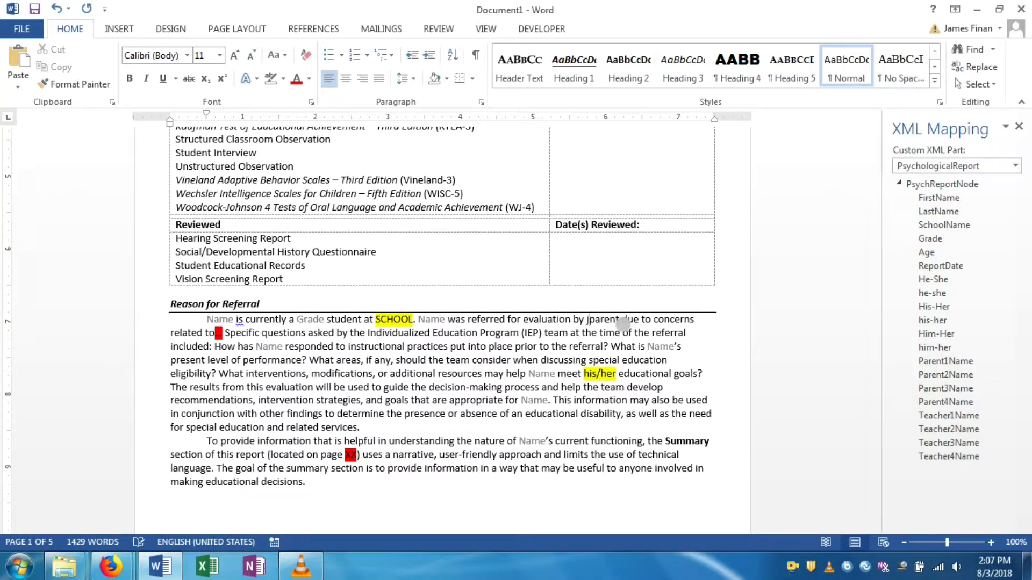
{"action": "key", "text": "BackSpace"}
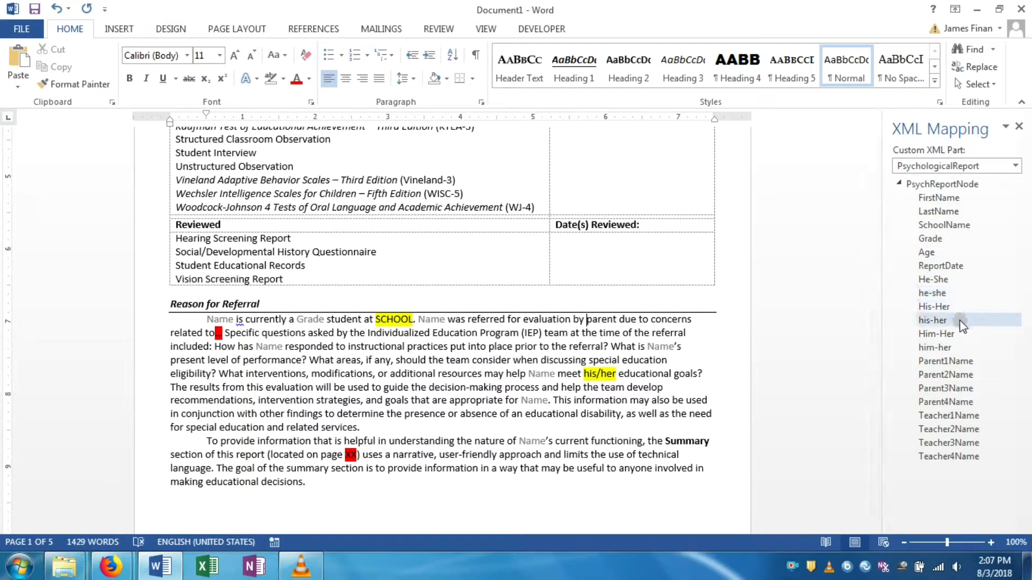
Insert a plain text content control mapped to his-her before "parent" and add a space after it
{"action": "right_click", "coordinate": [960, 325]}
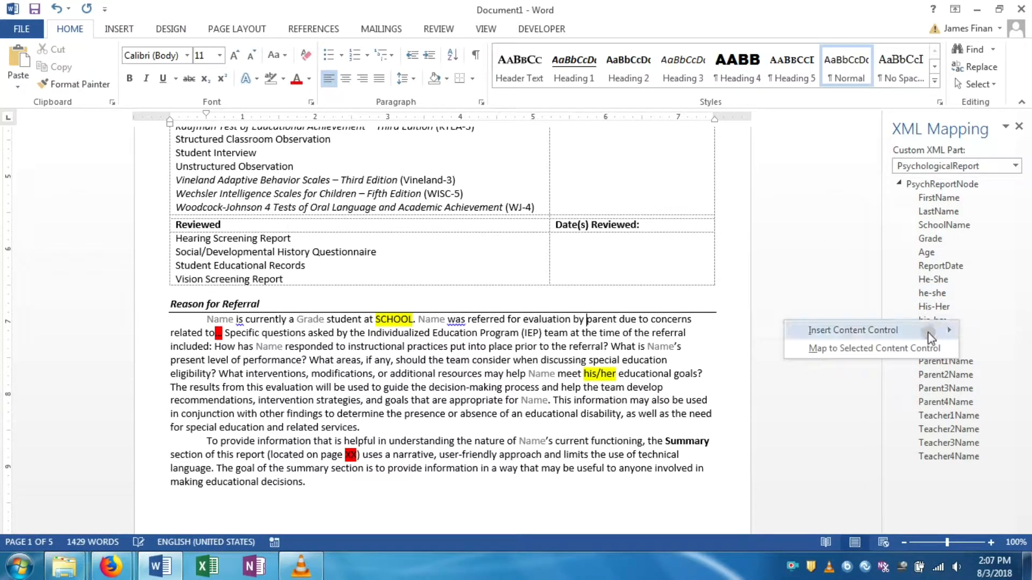
{"action": "mouse_move", "coordinate": [927, 332]}
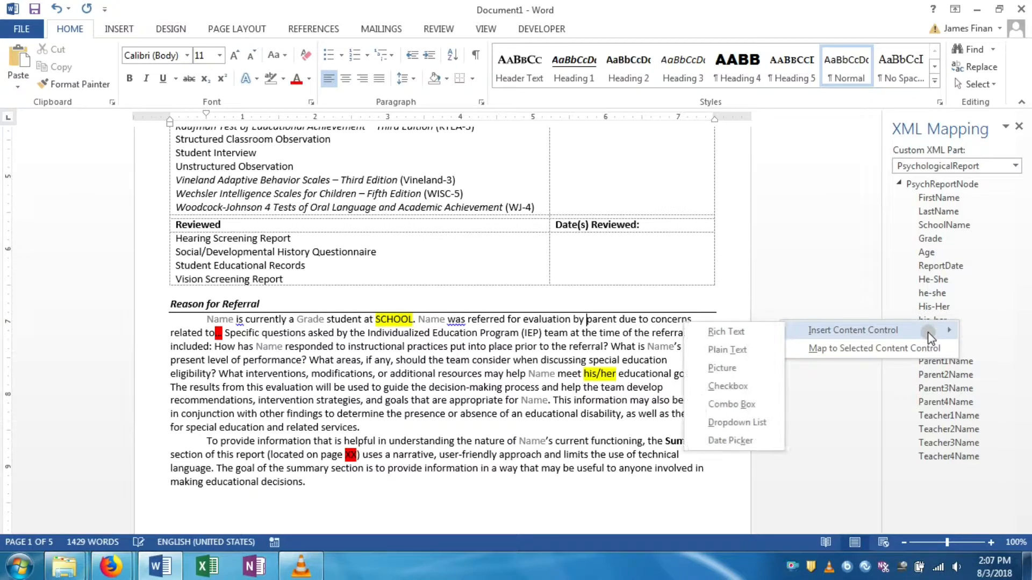
{"action": "left_click", "coordinate": [753, 344]}
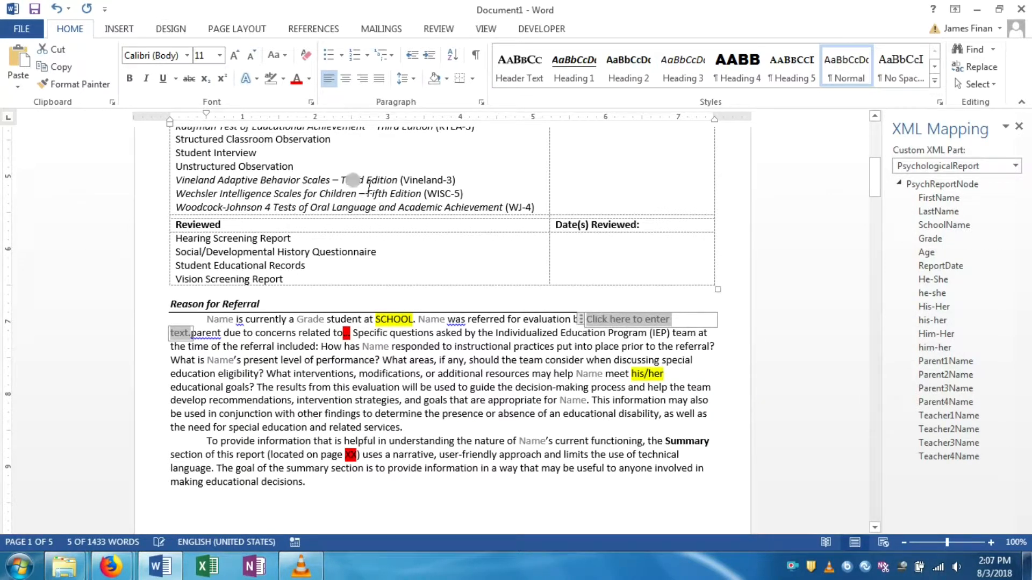
{"action": "left_click", "coordinate": [194, 332]}
{"action": "left_click", "coordinate": [187, 331]}
{"action": "key", "text": "Right"}
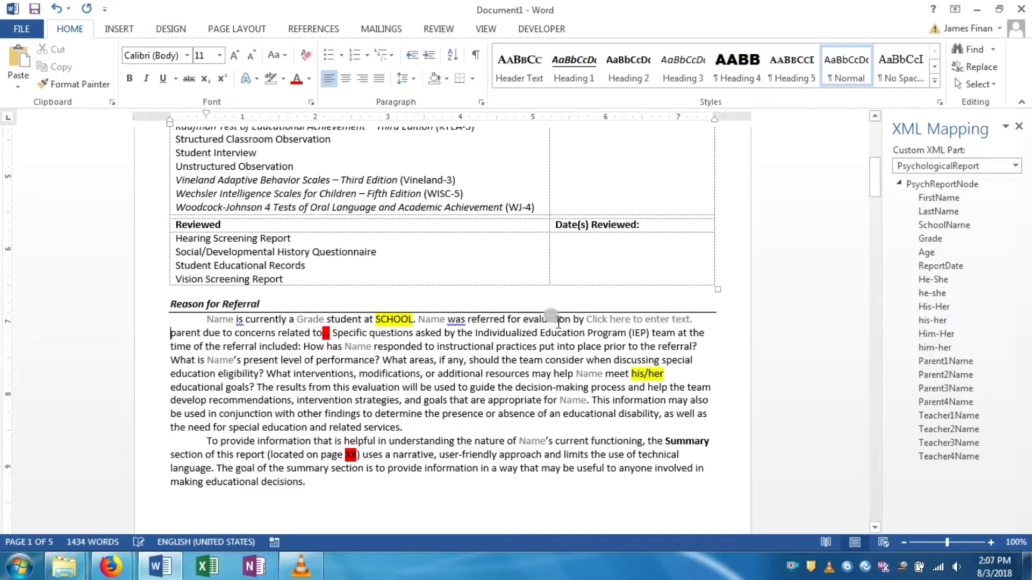
In Design Mode, replace the placeholder text of the content control before "parent" with "his/her"
{"action": "left_click", "coordinate": [634, 319]}
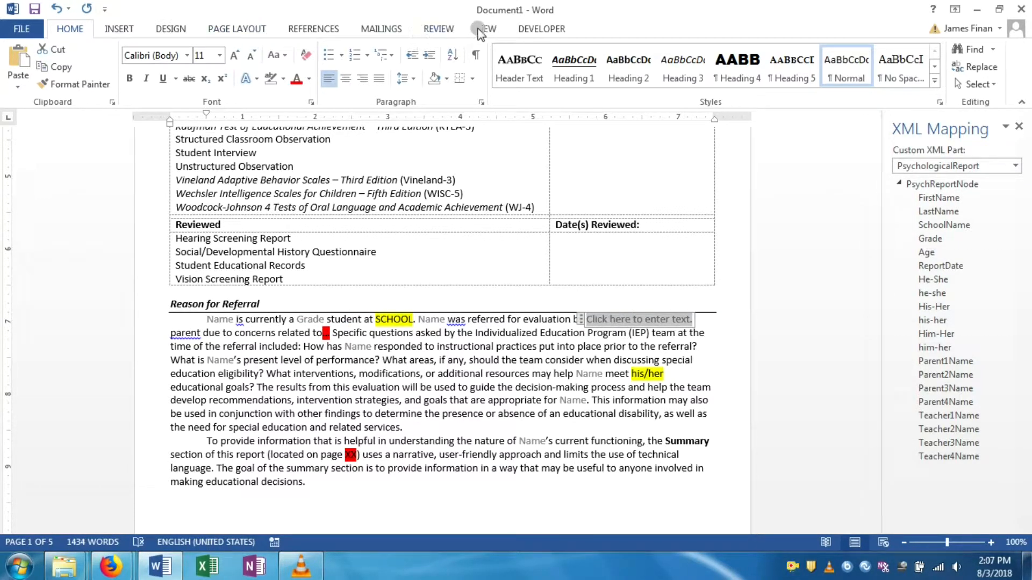
{"action": "left_click", "coordinate": [530, 28]}
{"action": "left_click", "coordinate": [352, 49]}
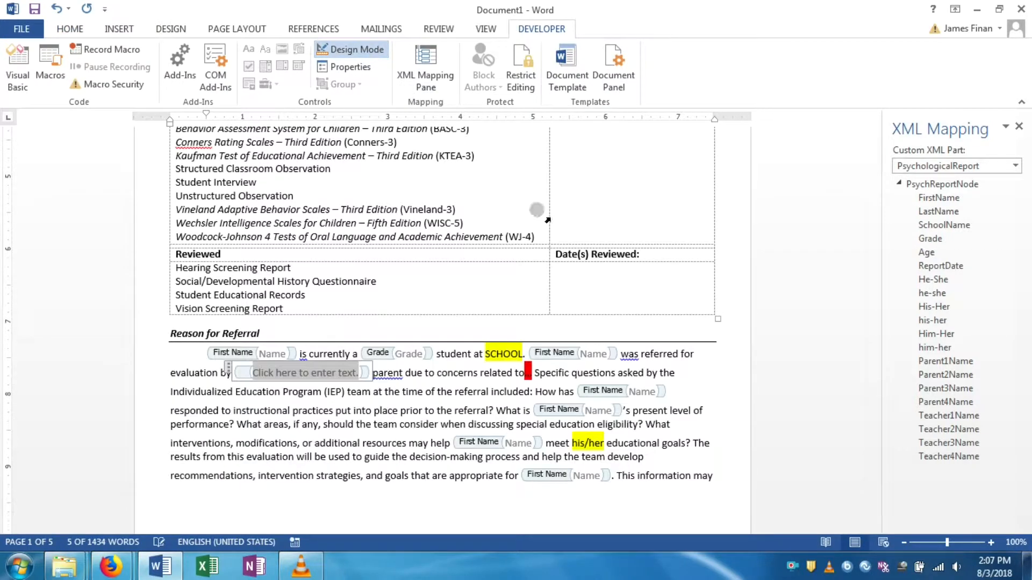
{"action": "left_click", "coordinate": [391, 397]}
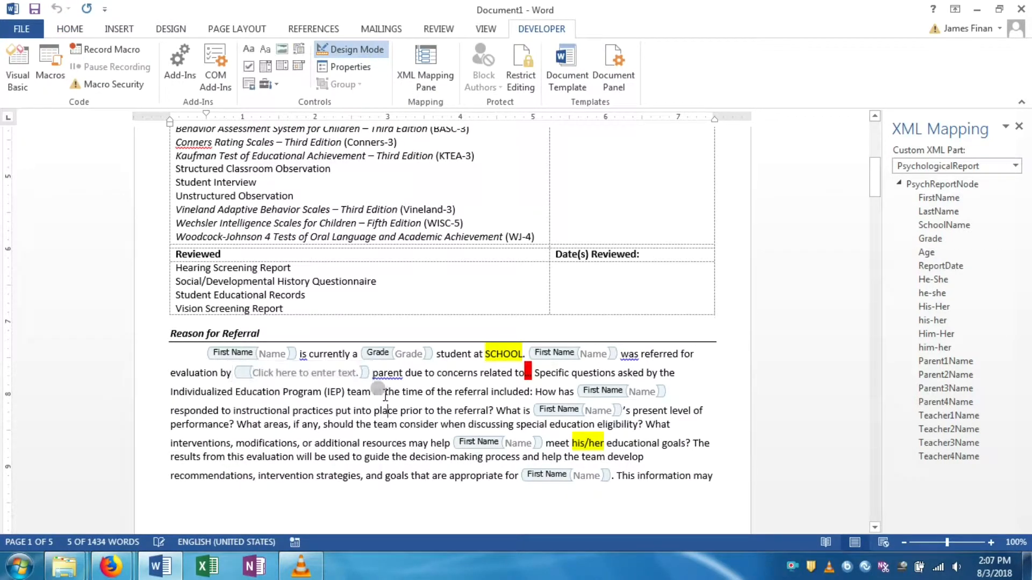
{"action": "left_click", "coordinate": [254, 370]}
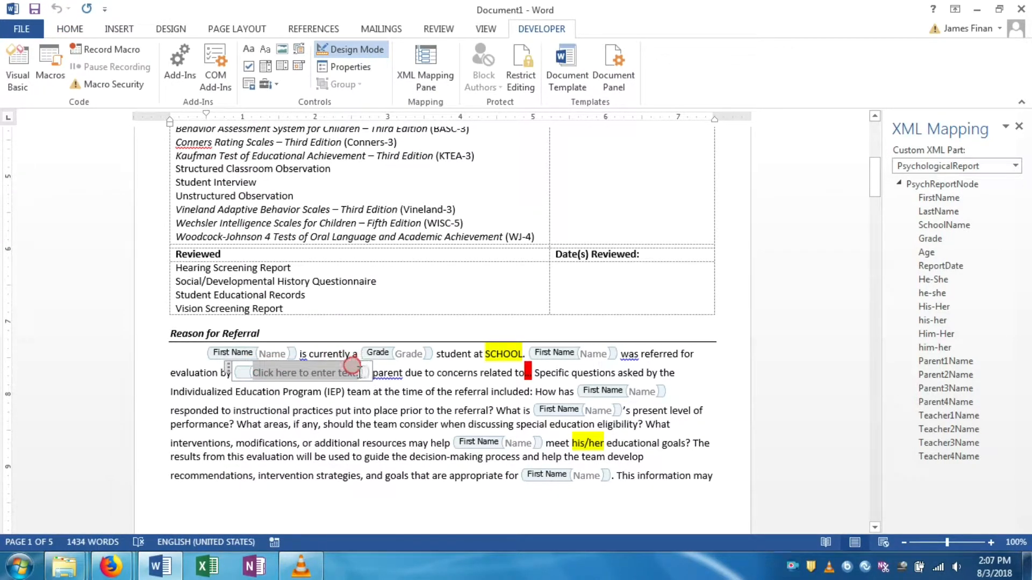
{"action": "left_click_drag", "start_coordinate": [360, 372], "coordinate": [361, 373]}
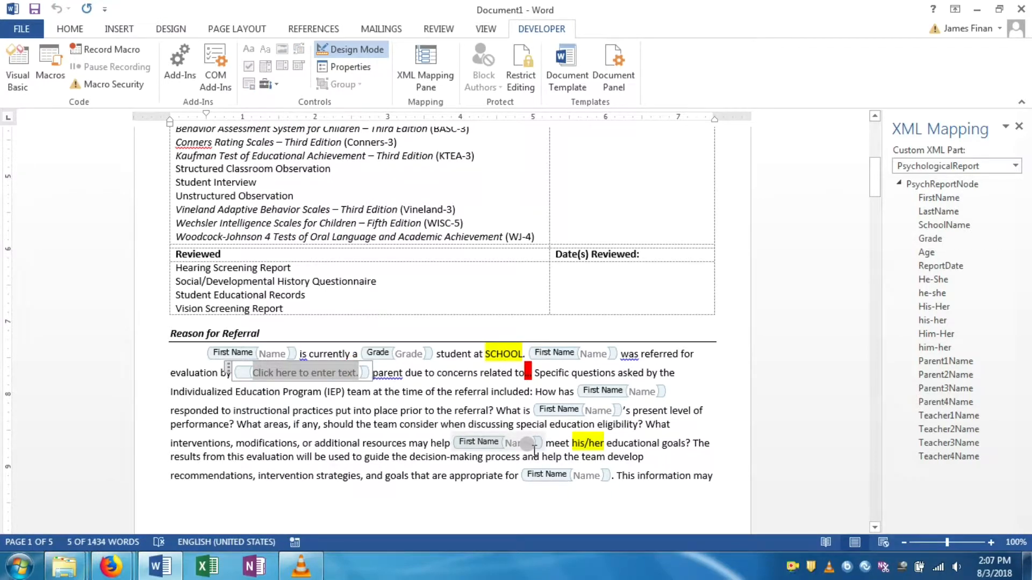
{"action": "type", "text": "his/her"}
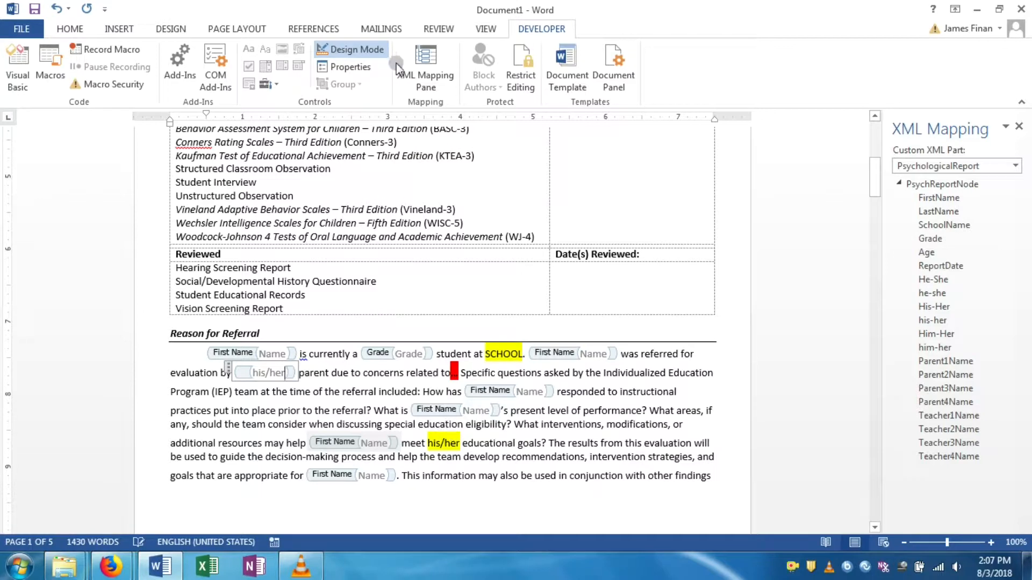
Title the content control before "parent" his/her and leave Design Mode
{"action": "left_click", "coordinate": [357, 68]}
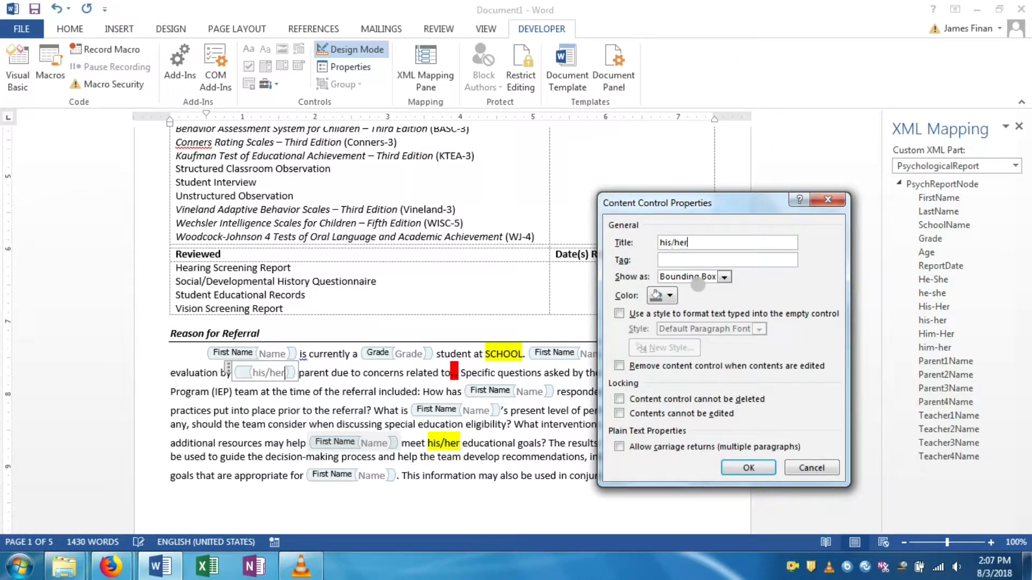
{"action": "left_click", "coordinate": [748, 467]}
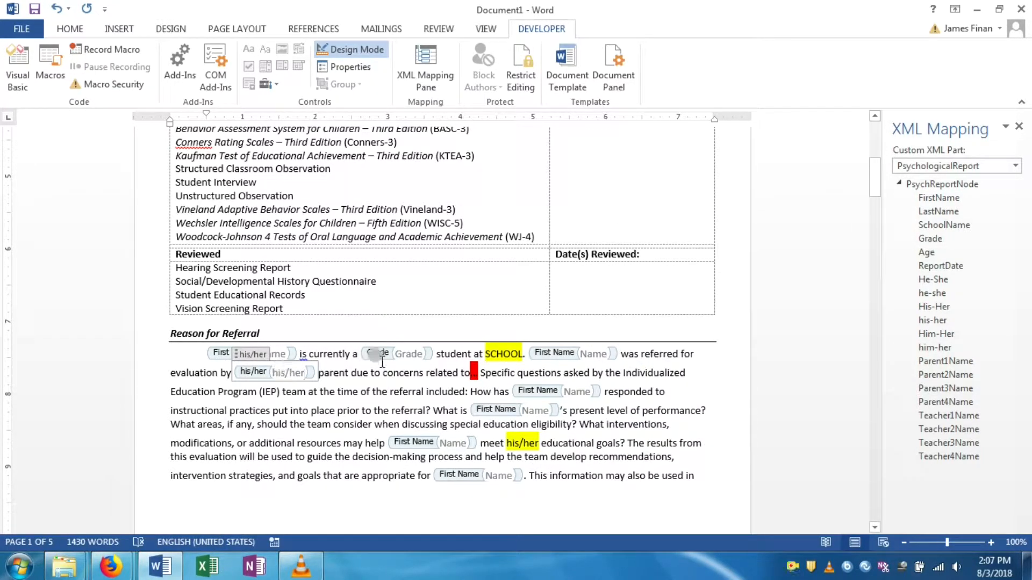
{"action": "left_click", "coordinate": [368, 50]}
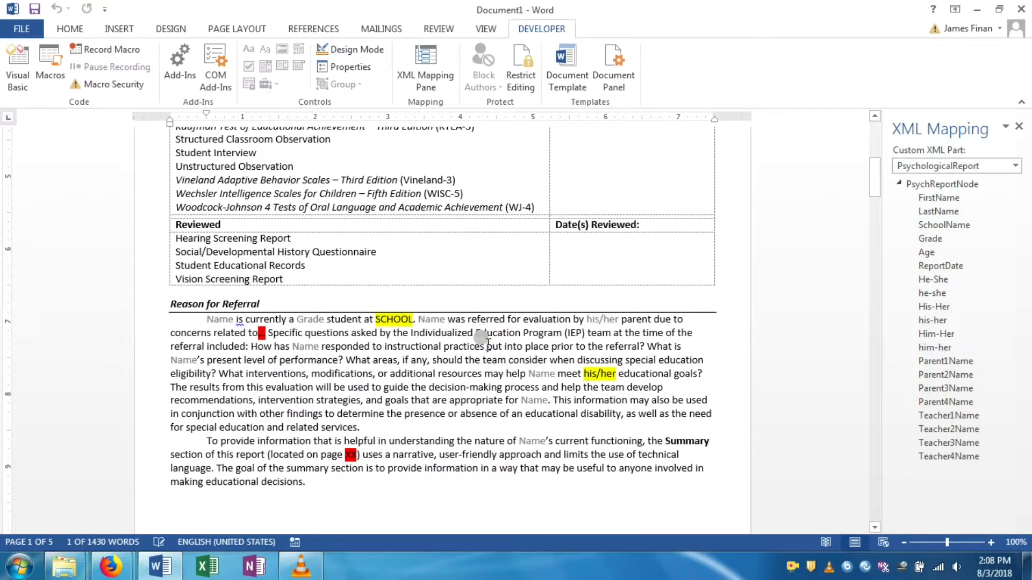
Test the his/her control before "parent" by filling in "their", and clear the entry to restore its placeholder
{"action": "left_click", "coordinate": [488, 344]}
{"action": "left_click", "coordinate": [591, 319]}
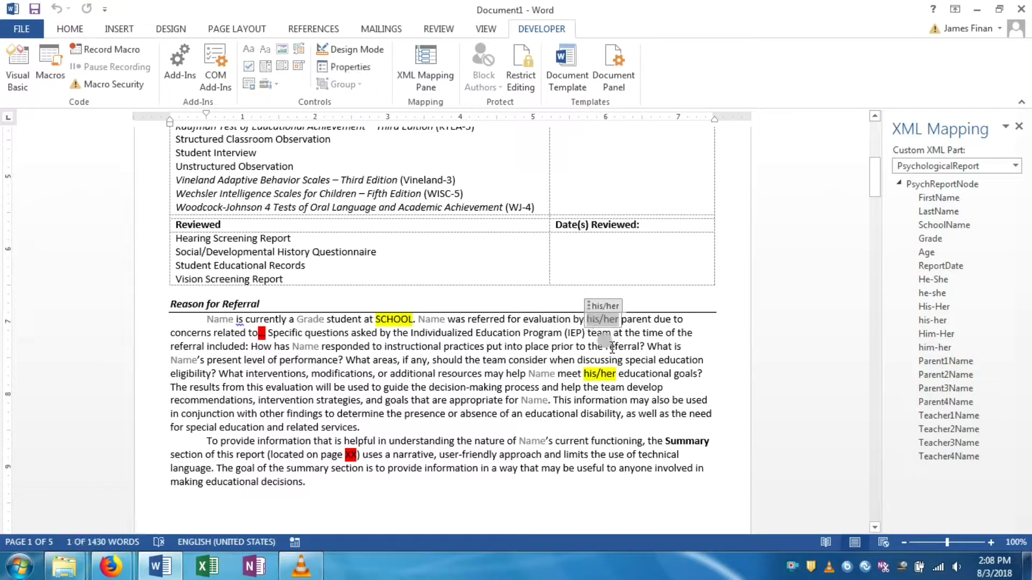
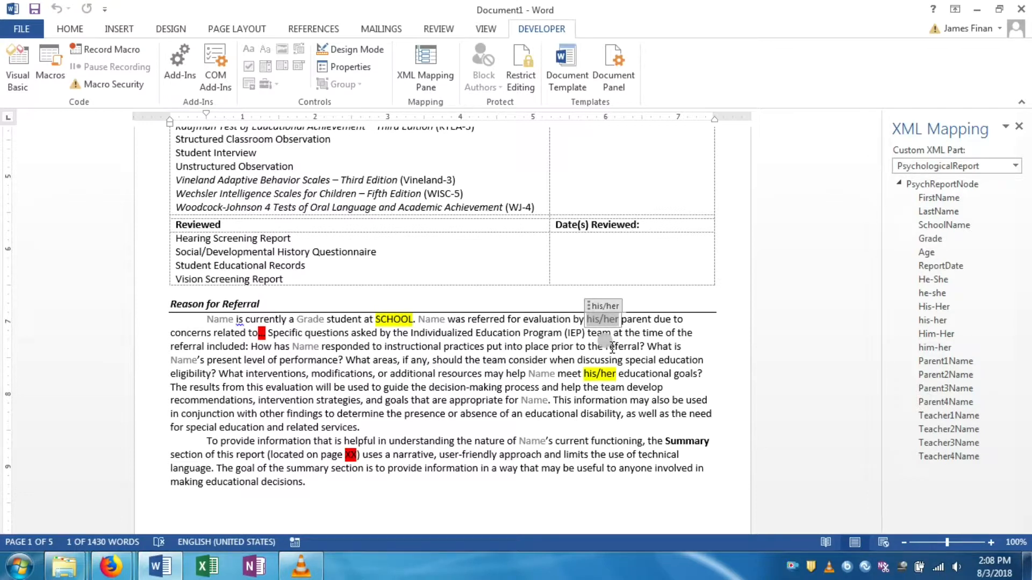
{"action": "type", "text": "their"}
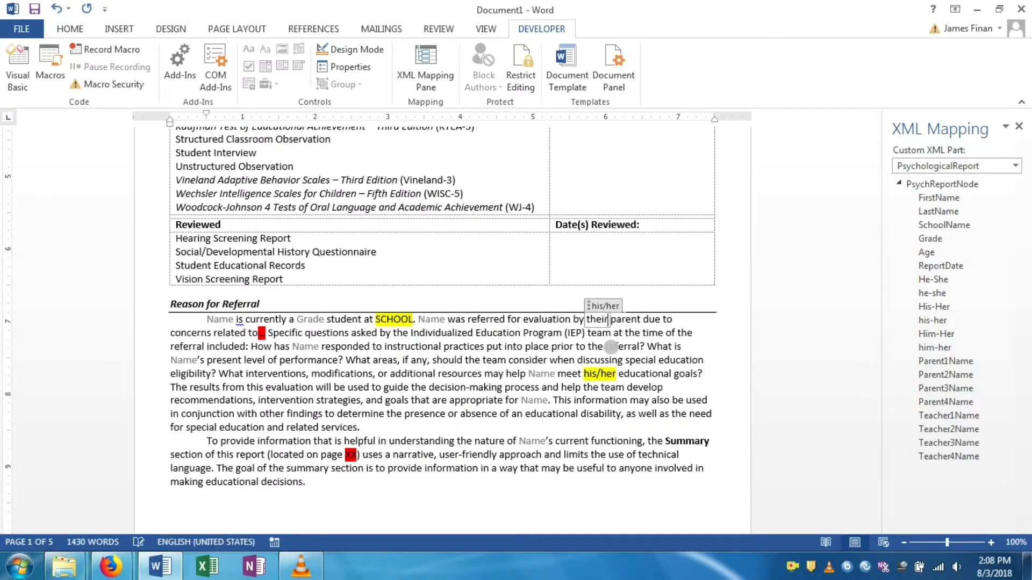
{"action": "left_click", "coordinate": [491, 353]}
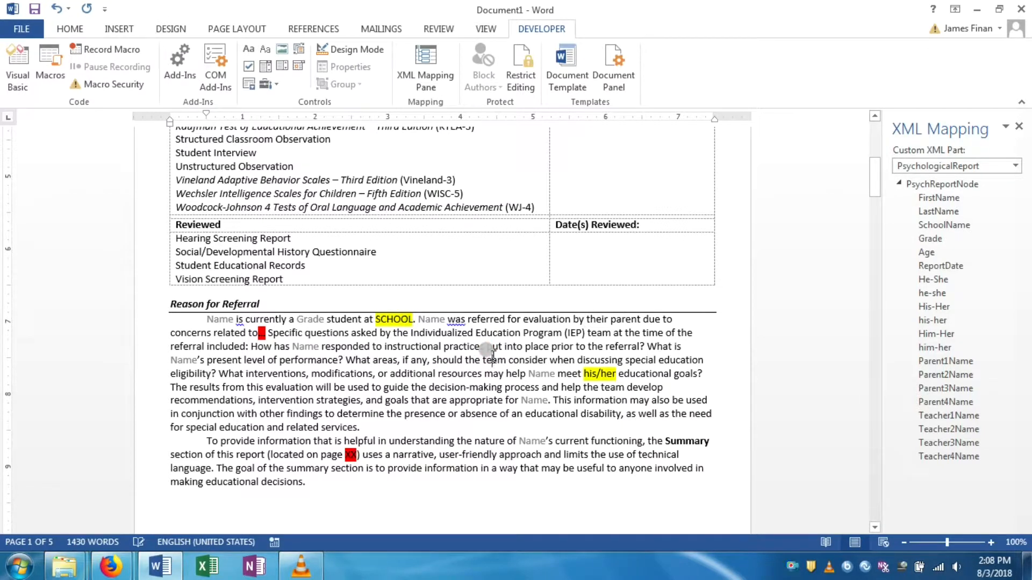
{"action": "left_click", "coordinate": [609, 320]}
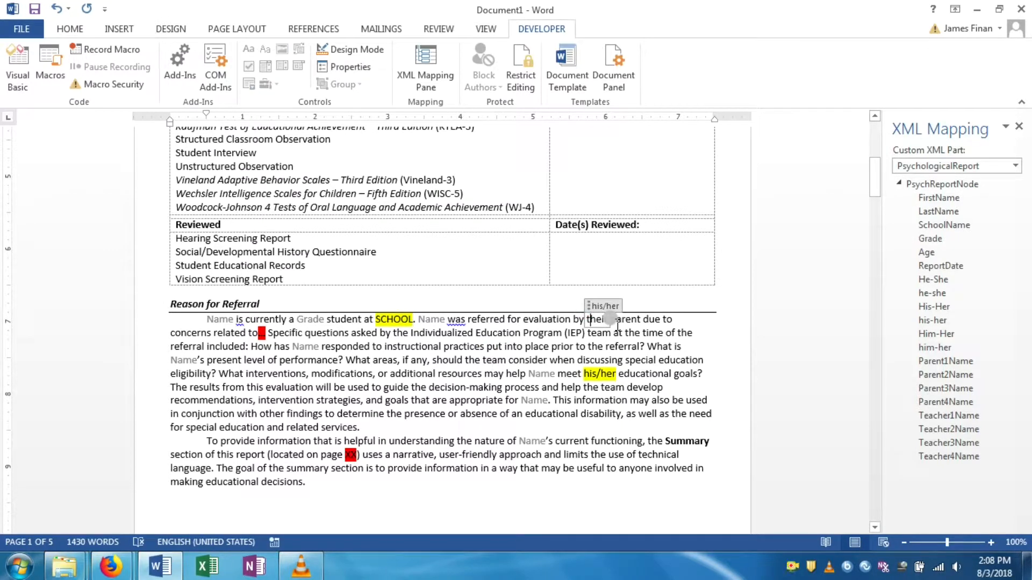
{"action": "key", "text": "BackSpace"}
{"action": "key", "text": "BackSpace"}
{"action": "key", "text": "BackSpace"}
{"action": "key", "text": "BackSpace"}
{"action": "key", "text": "BackSpace"}
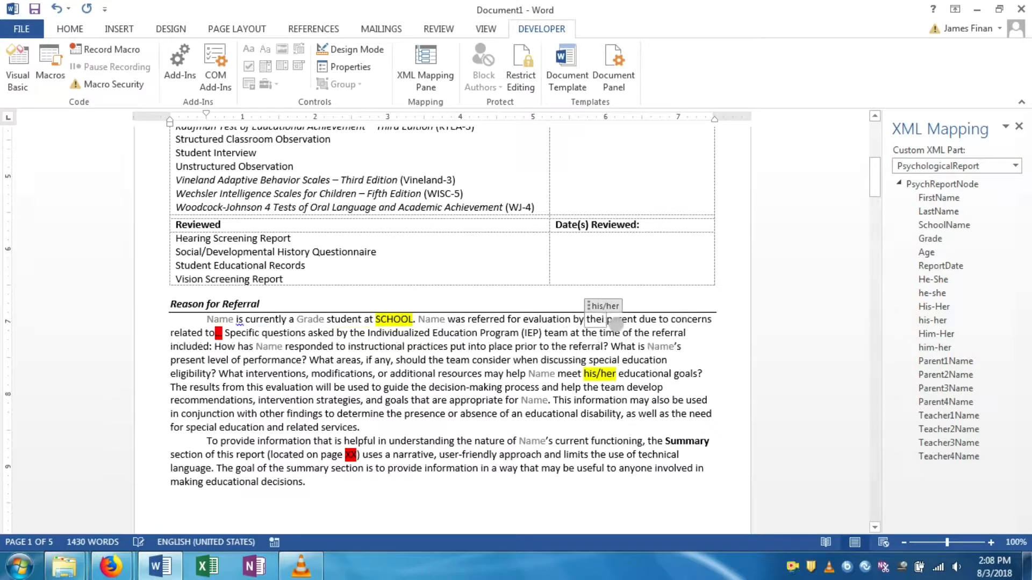
{"action": "left_click", "coordinate": [393, 375]}
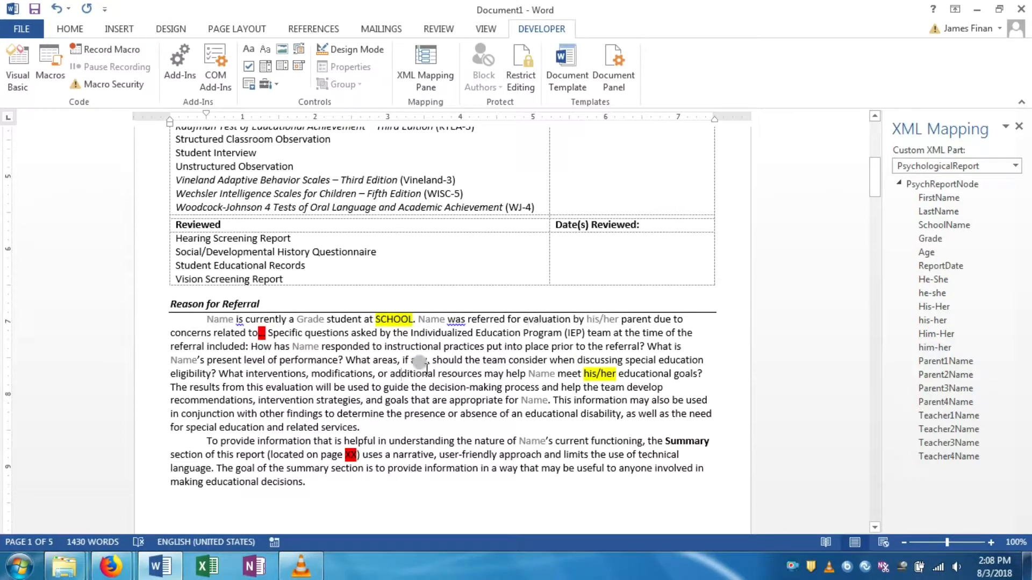
Replace the highlighted his/her before "educational goals" with a copy of the his/her content control
{"action": "scroll", "coordinate": [398, 349], "scroll_direction": "up", "scroll_amount": 5}
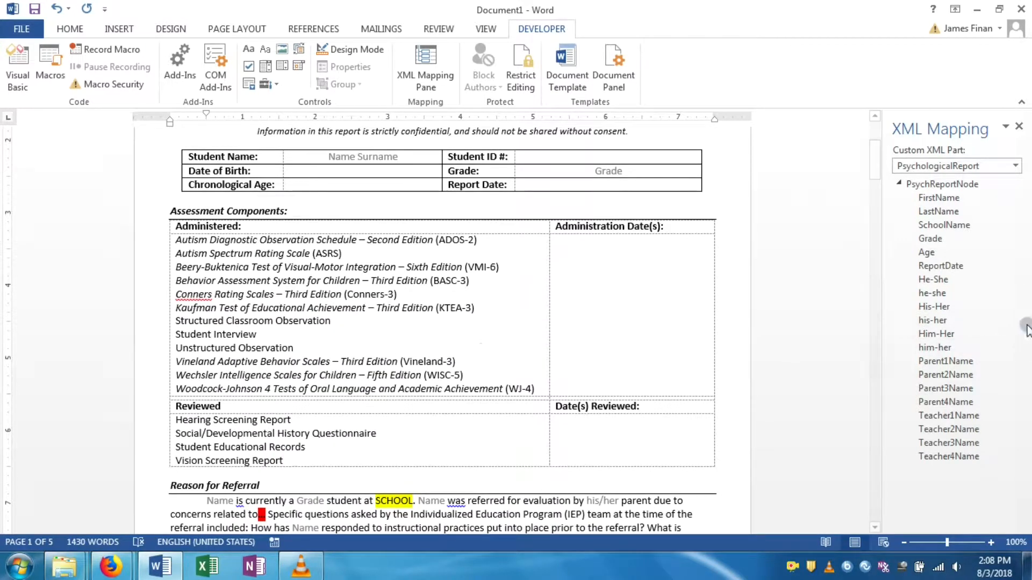
{"action": "scroll", "coordinate": [919, 307], "scroll_direction": "down", "scroll_amount": 10}
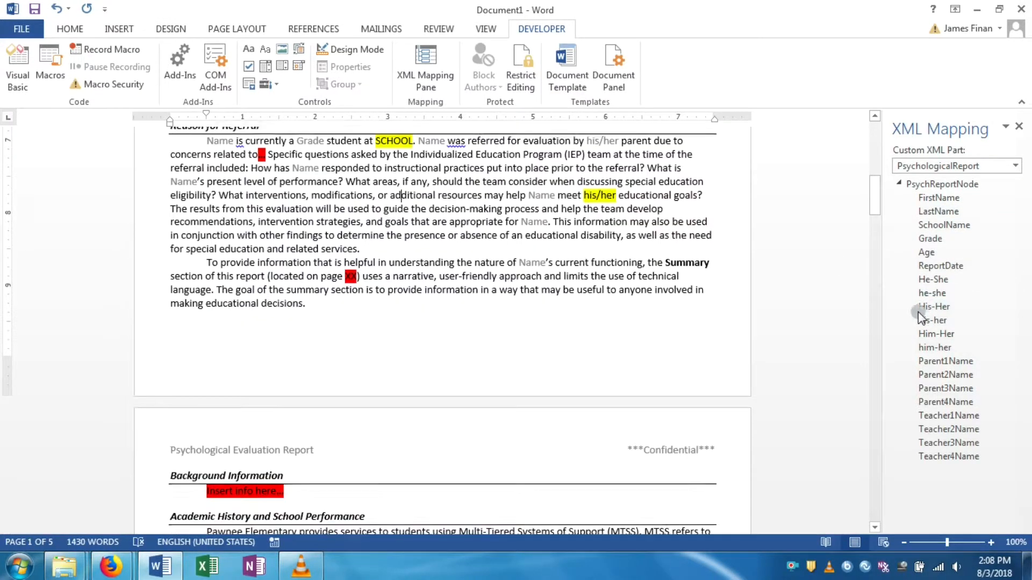
{"action": "scroll", "coordinate": [908, 313], "scroll_direction": "up", "scroll_amount": 5}
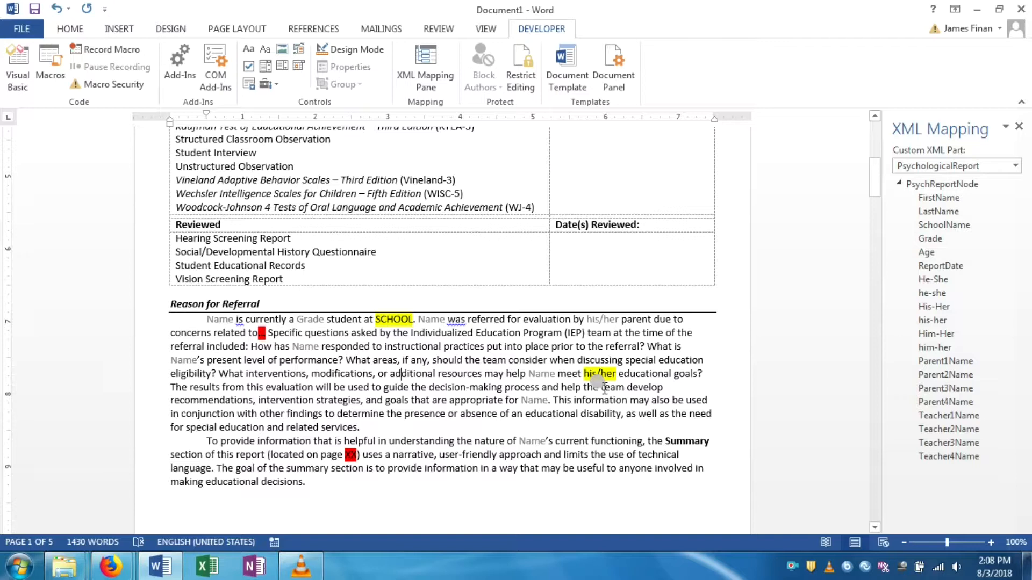
{"action": "left_click", "coordinate": [596, 323]}
{"action": "key", "text": "ctrl+c"}
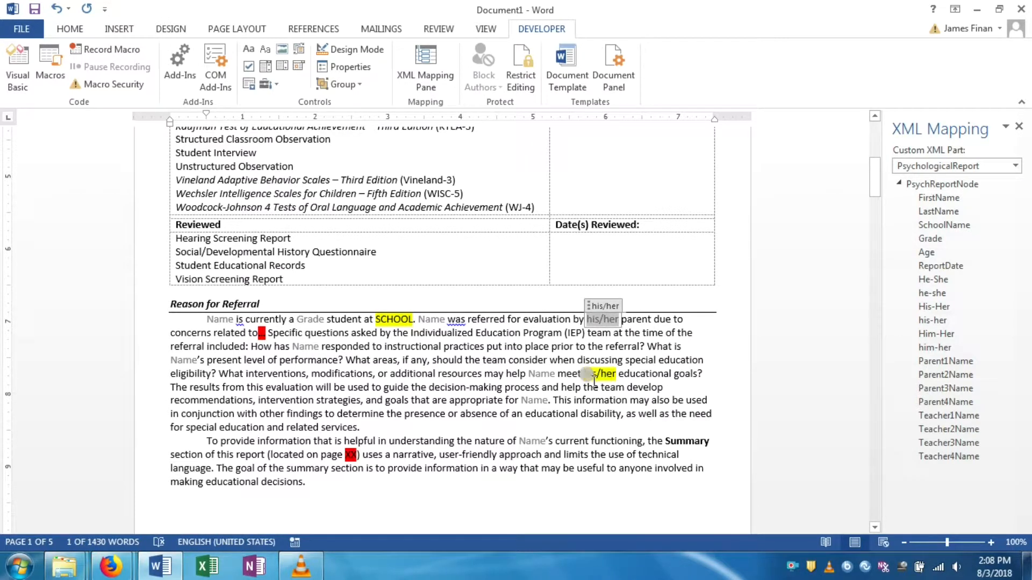
{"action": "left_click", "coordinate": [594, 370]}
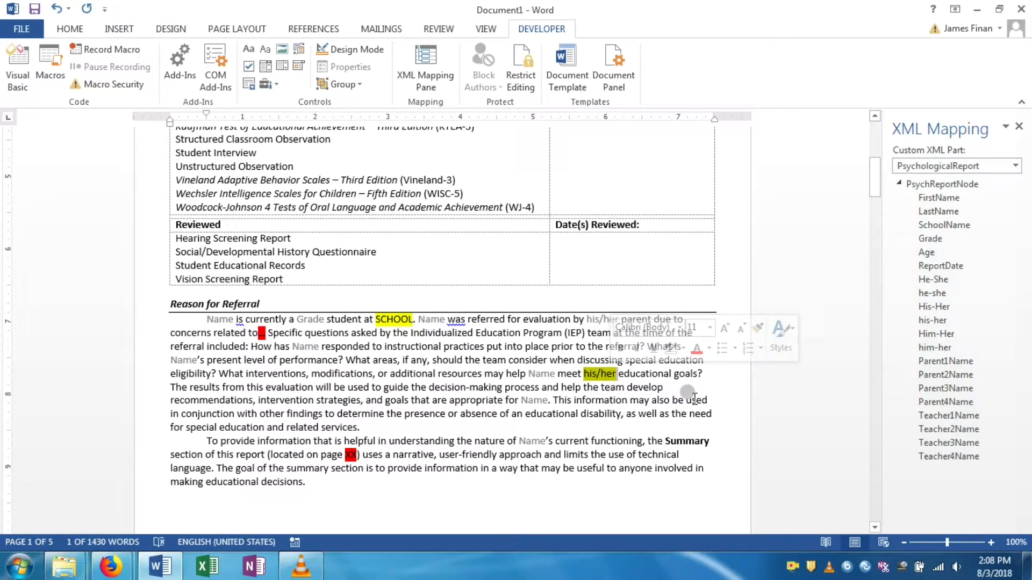
{"action": "key", "text": "ctrl+v"}
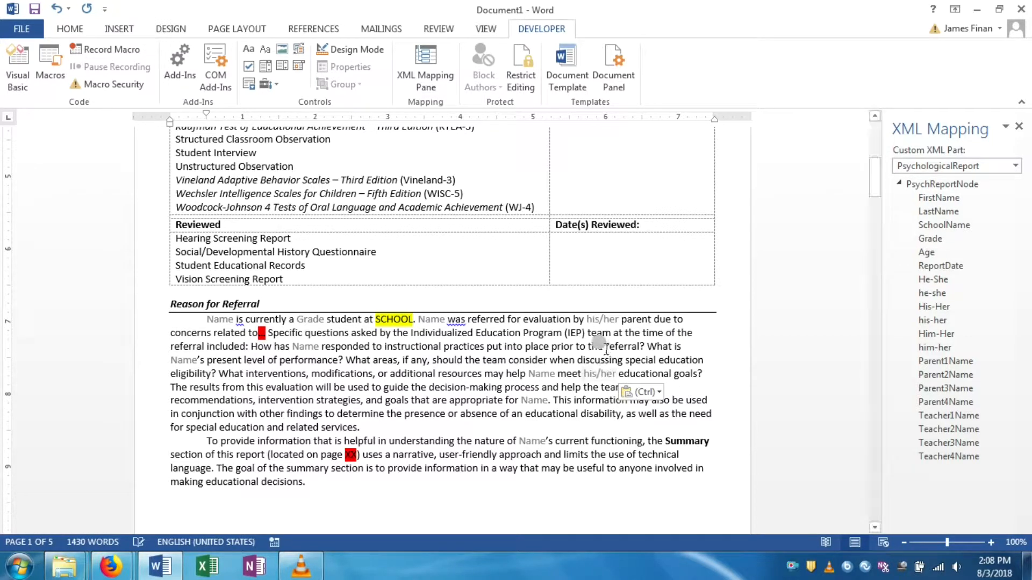
Test the linked his/her controls by entering "his" in the one before "parent", and undo and clear the entry
{"action": "left_click", "coordinate": [599, 317]}
{"action": "type", "text": "his"}
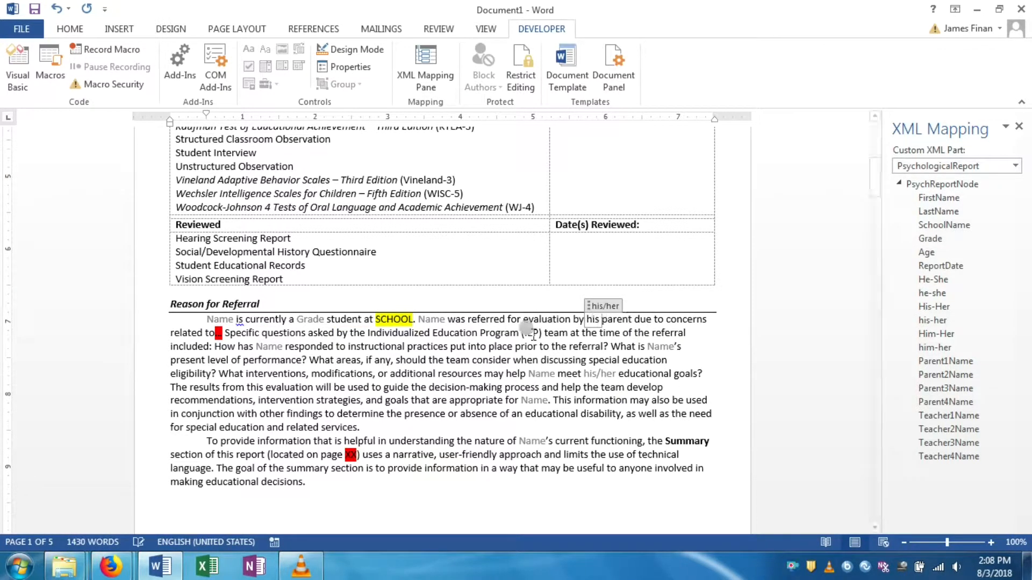
{"action": "left_click", "coordinate": [482, 359]}
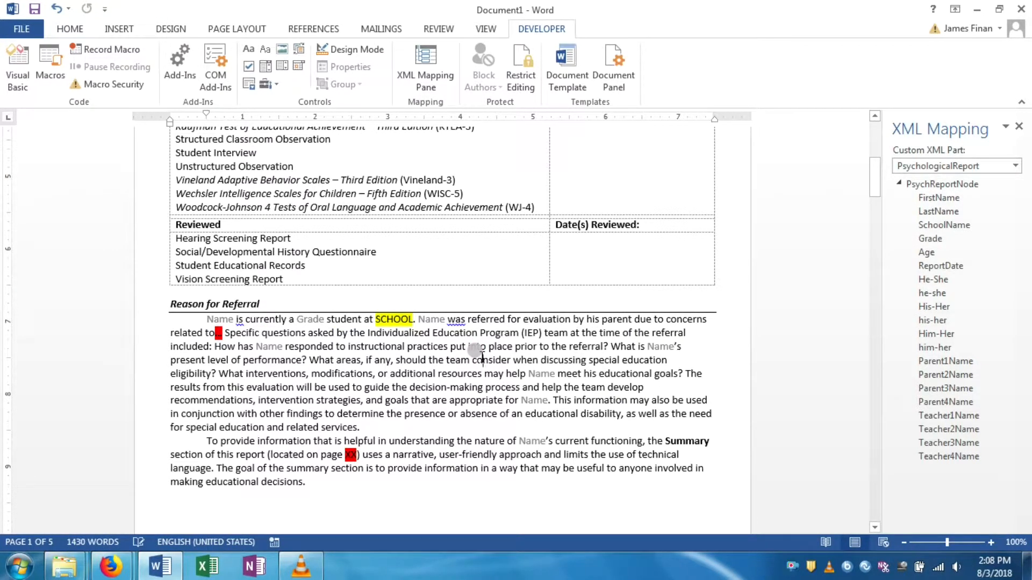
{"action": "key", "text": "ctrl+z"}
{"action": "key", "text": "ctrl+z"}
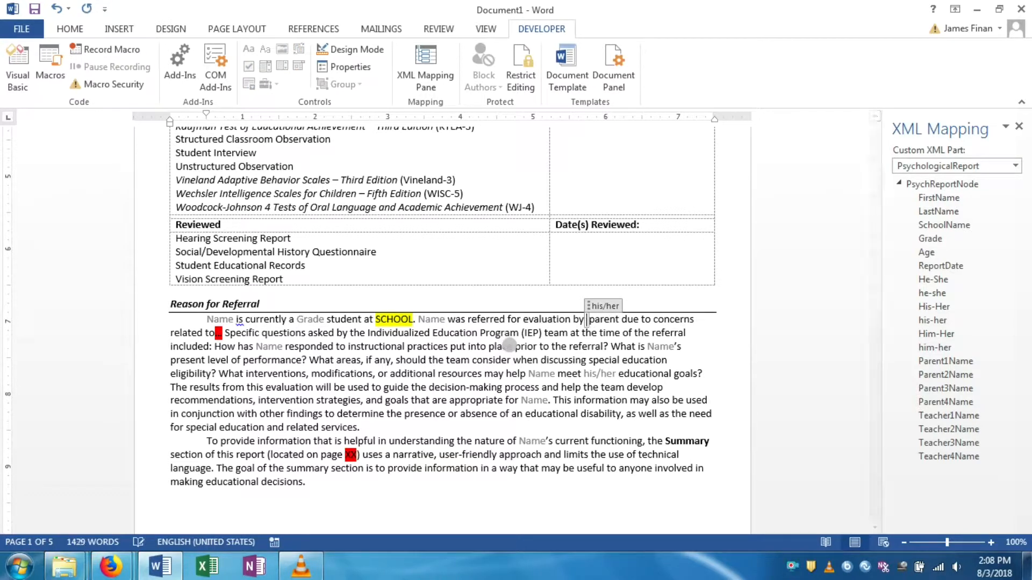
{"action": "left_click", "coordinate": [475, 352]}
{"action": "left_click", "coordinate": [437, 365]}
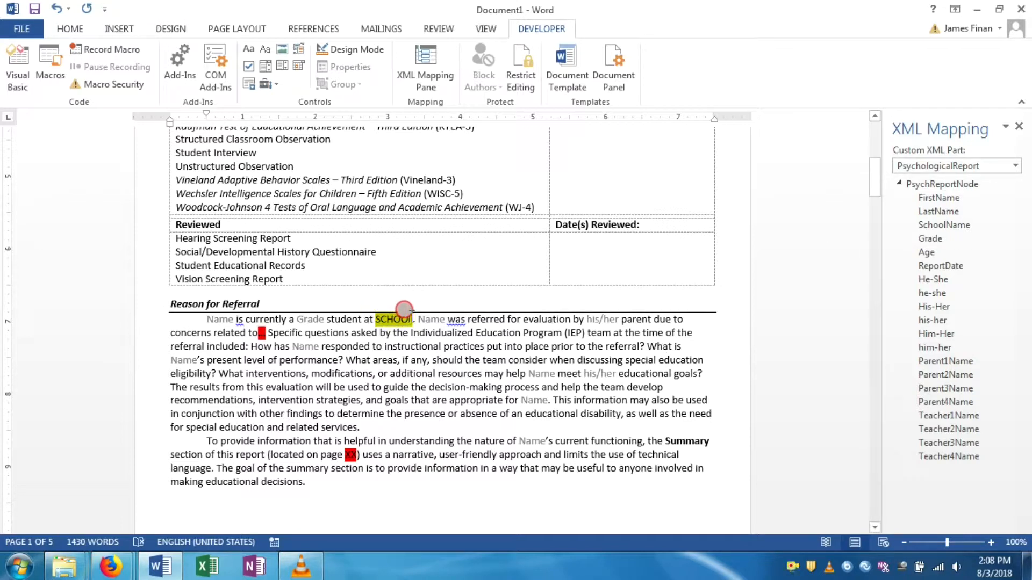
Replace the highlighted SCHOOL placeholder in Reason for Referral with a plain text content control mapped to SchoolName
{"action": "left_click", "coordinate": [404, 310]}
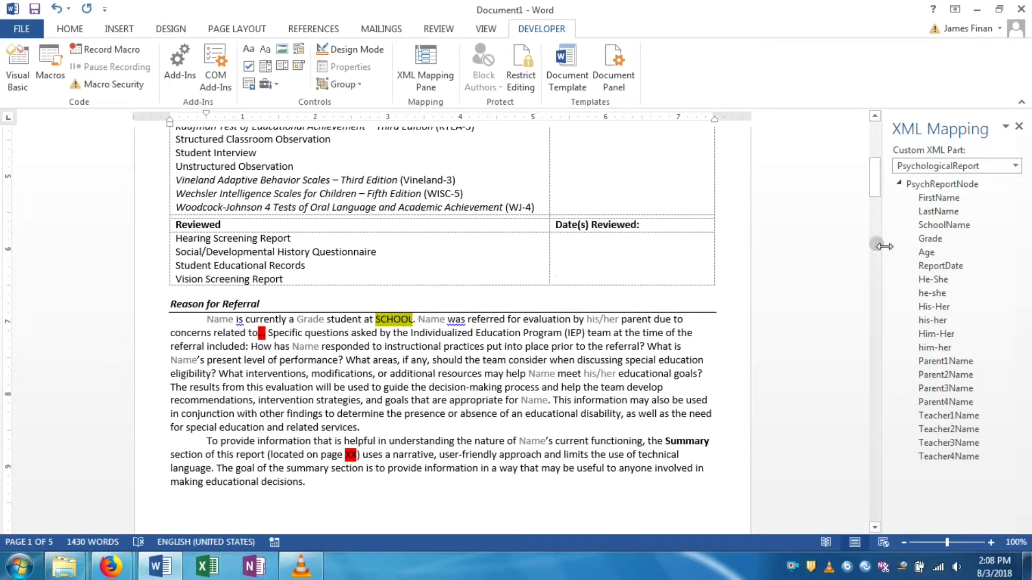
{"action": "right_click", "coordinate": [934, 225]}
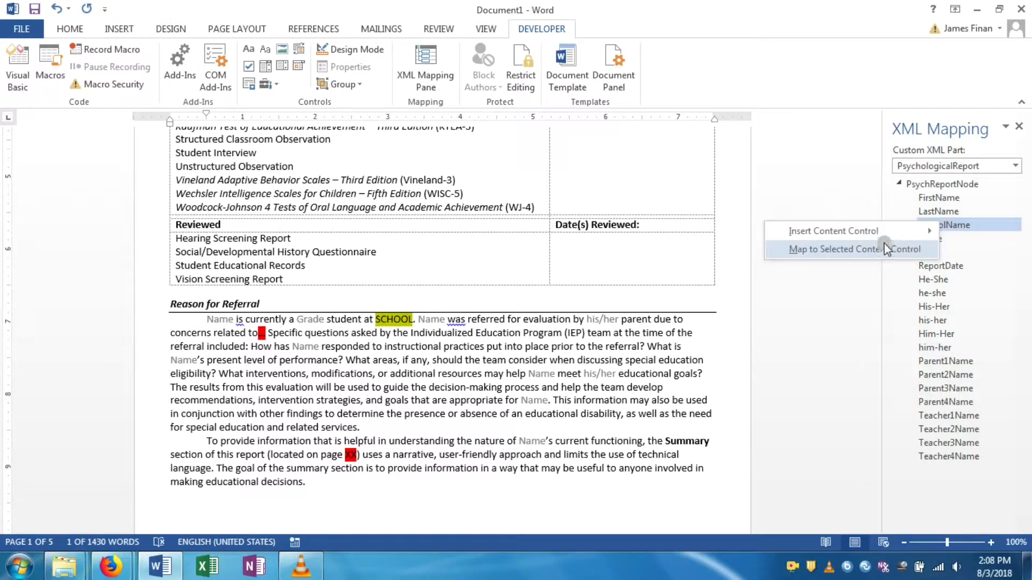
{"action": "mouse_move", "coordinate": [866, 233]}
{"action": "left_click", "coordinate": [698, 253]}
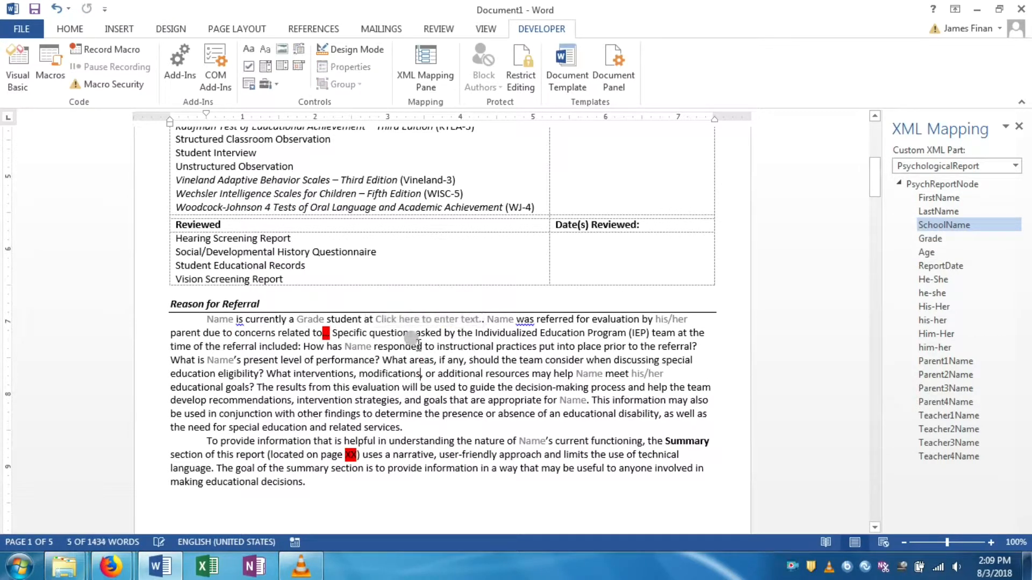
In Design Mode, replace the placeholder text of the content control after "student at" with "School"
{"action": "left_click", "coordinate": [343, 50]}
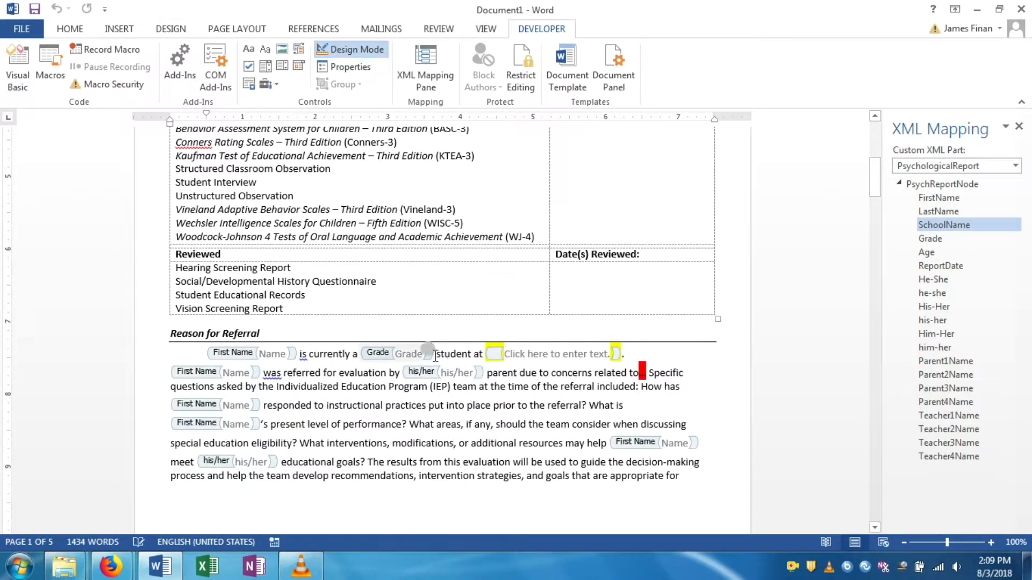
{"action": "left_click_drag", "start_coordinate": [494, 354], "coordinate": [613, 353]}
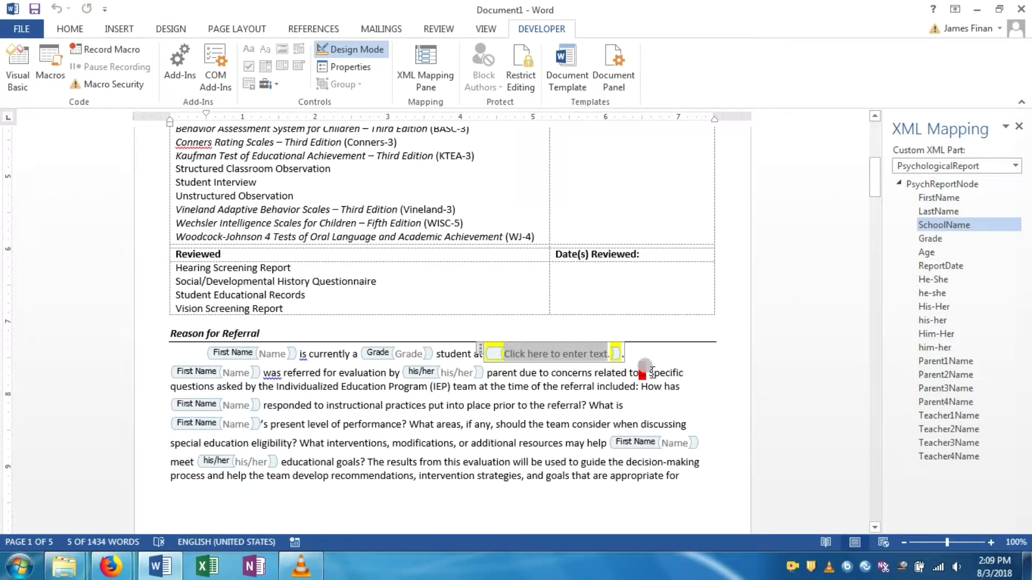
{"action": "type", "text": "School"}
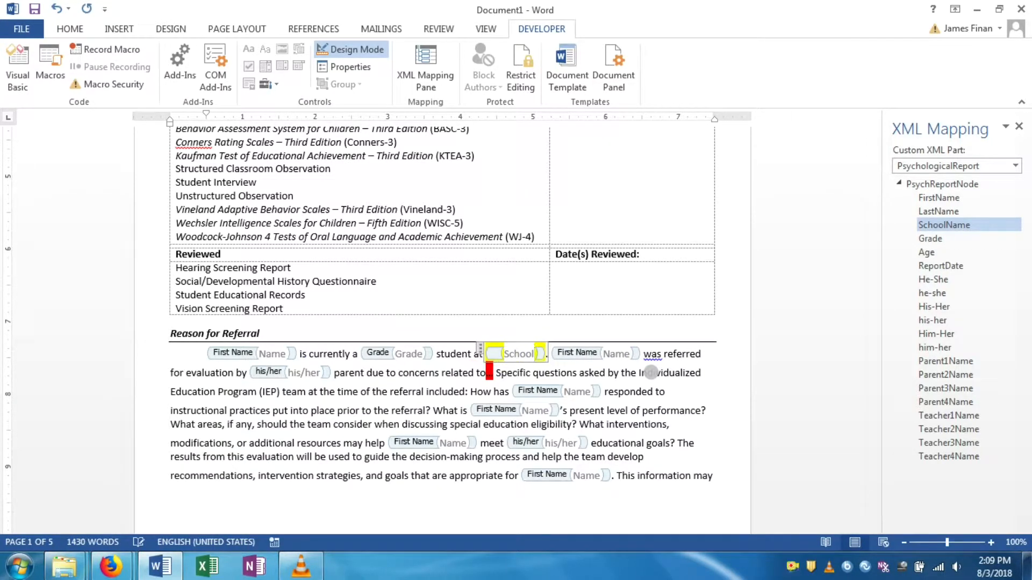
Remove the yellow highlight from the School content control and leave Design Mode
{"action": "double_click", "coordinate": [498, 348]}
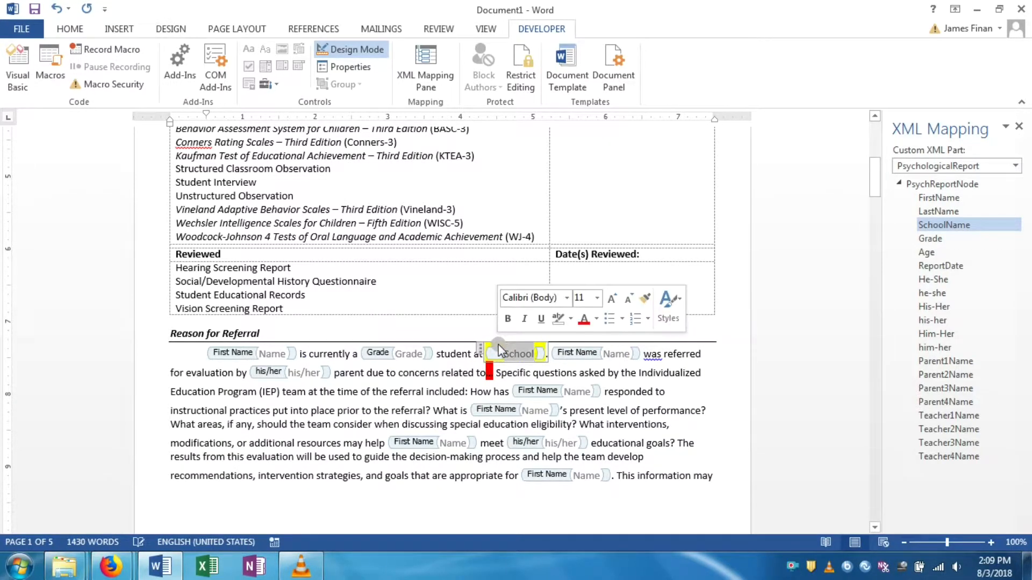
{"action": "left_click", "coordinate": [554, 322]}
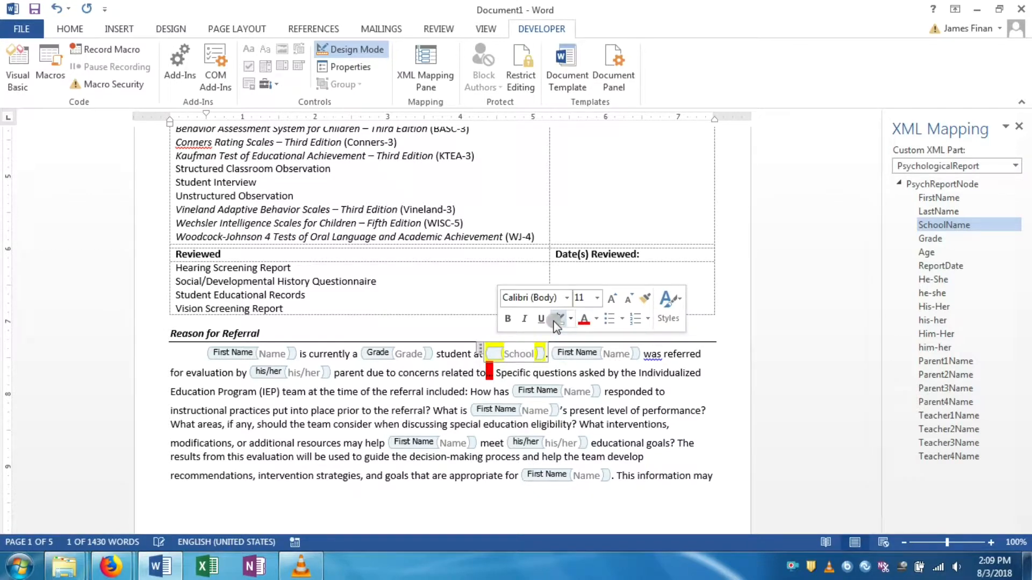
{"action": "left_click", "coordinate": [575, 373]}
{"action": "left_click", "coordinate": [348, 49]}
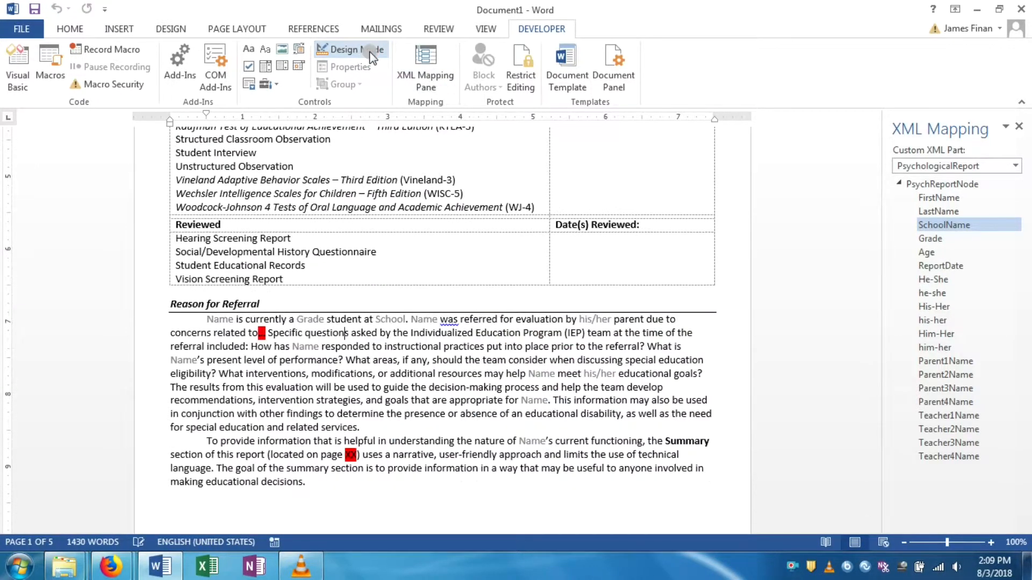
Enter "Pa" in the School content control in Reason for Referral and remove the yellow highlight from the entered text
{"action": "left_click", "coordinate": [389, 321]}
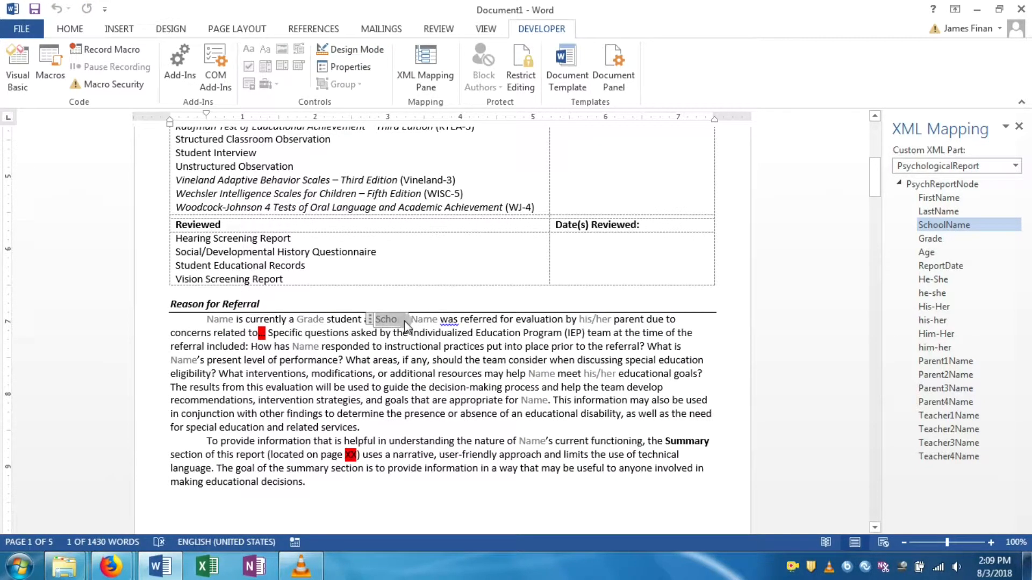
{"action": "type", "text": "Pa"}
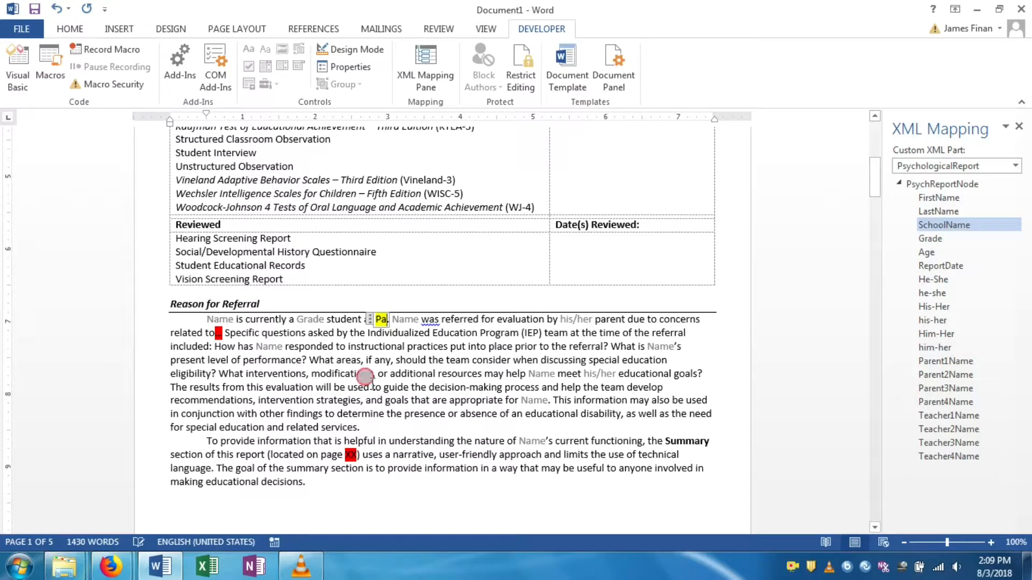
{"action": "left_click", "coordinate": [367, 333]}
{"action": "left_click_drag", "start_coordinate": [359, 323], "coordinate": [391, 322]}
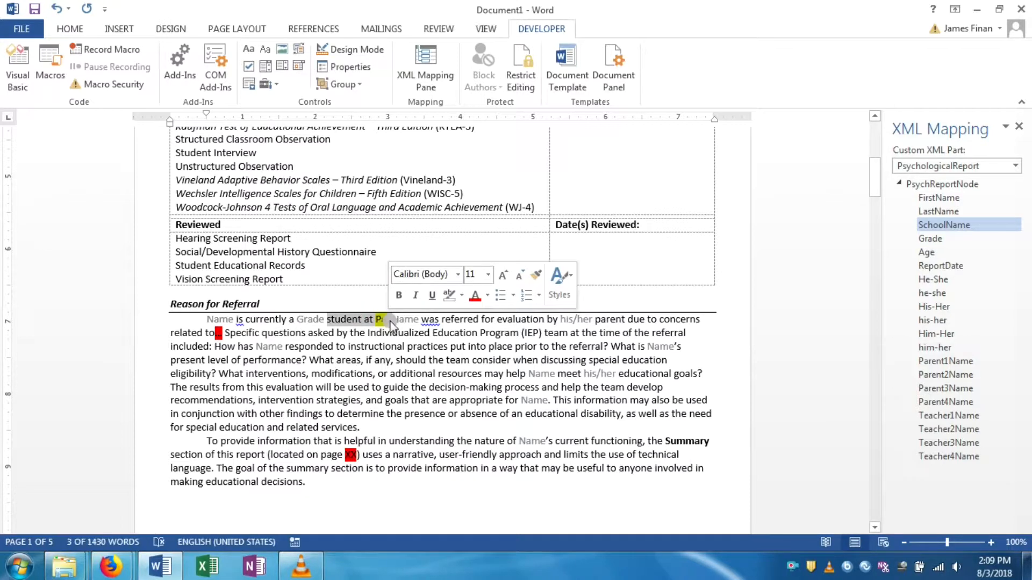
{"action": "left_click", "coordinate": [452, 299]}
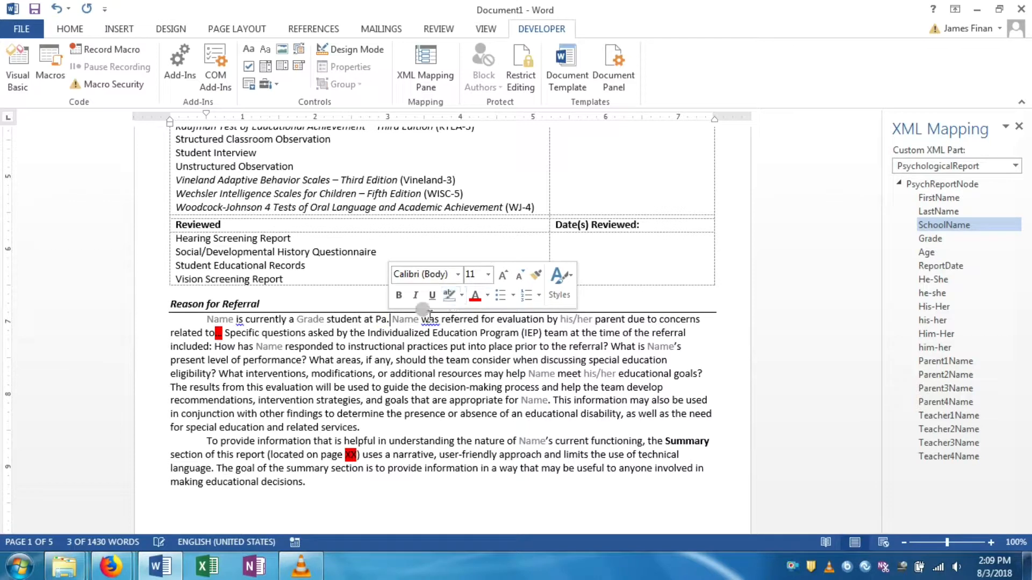
Clear the test entry from the School content control to restore its placeholder
{"action": "left_click", "coordinate": [385, 321]}
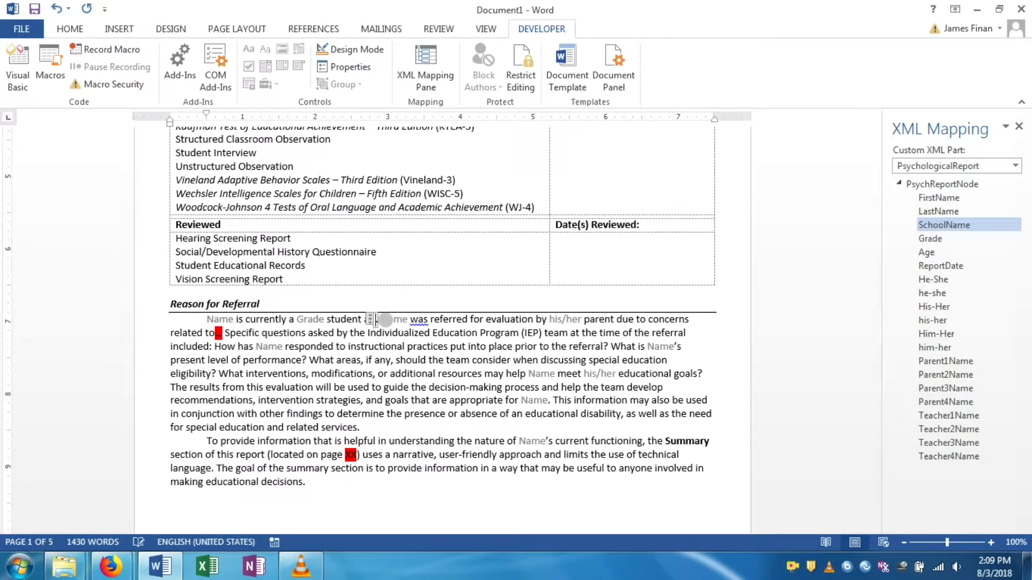
{"action": "left_click_drag", "start_coordinate": [347, 360], "coordinate": [397, 360]}
{"action": "left_click", "coordinate": [482, 397]}
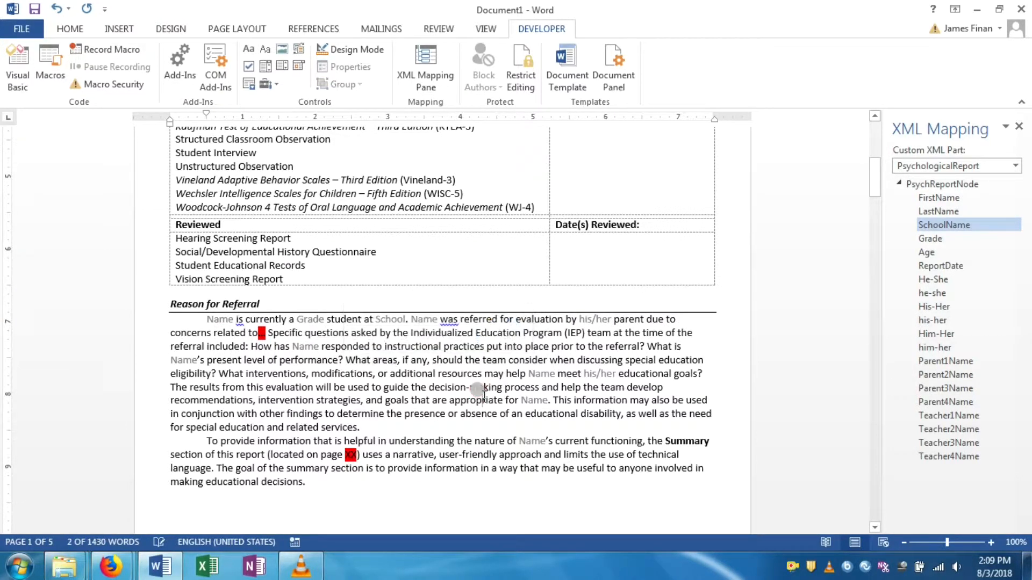
Test the School content control after "student at" by entering "Pawnee Elementary School"
{"action": "left_click", "coordinate": [388, 321]}
{"action": "type", "text": "Pawne"}
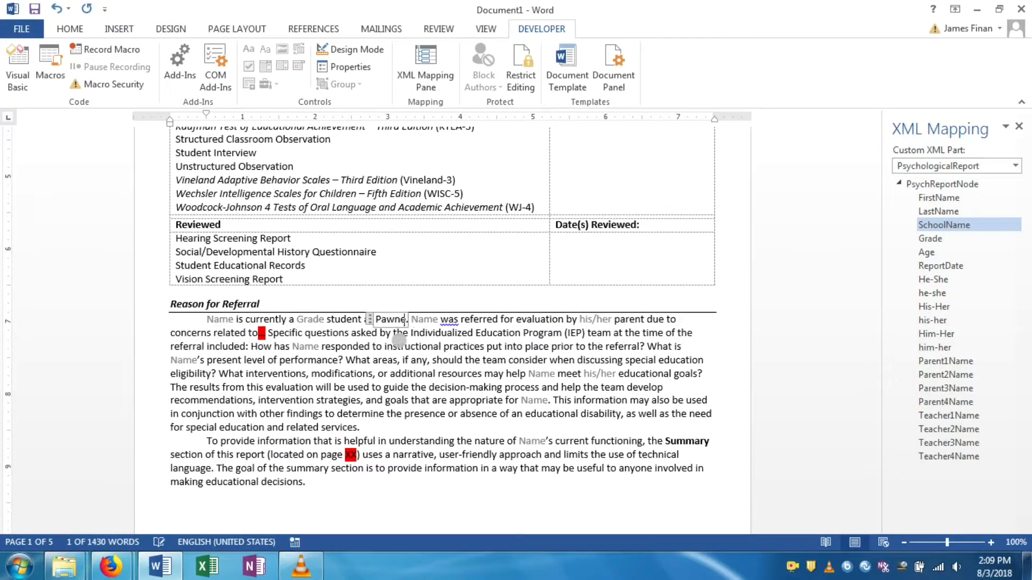
{"action": "type", "text": "e Elementary"}
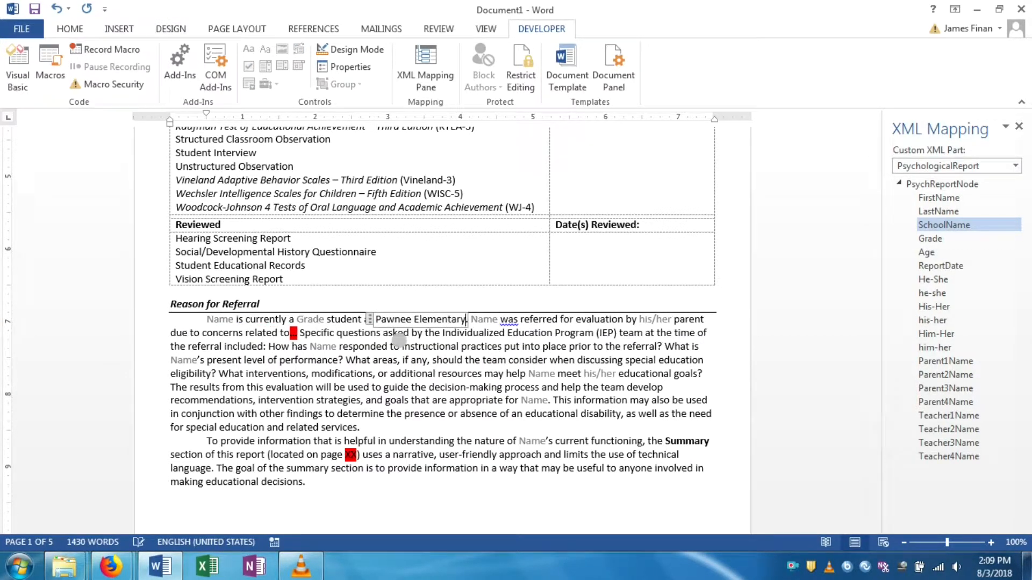
{"action": "type", "text": " School."}
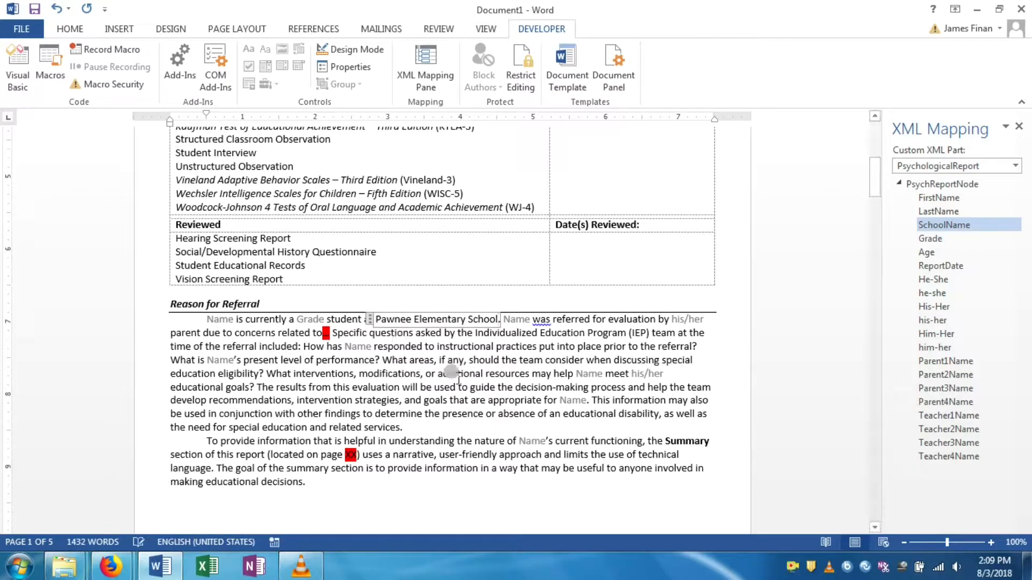
{"action": "left_click", "coordinate": [456, 374]}
Delete the test school name from the content control after "student at" so that its placeholder returns
{"action": "left_click", "coordinate": [407, 319]}
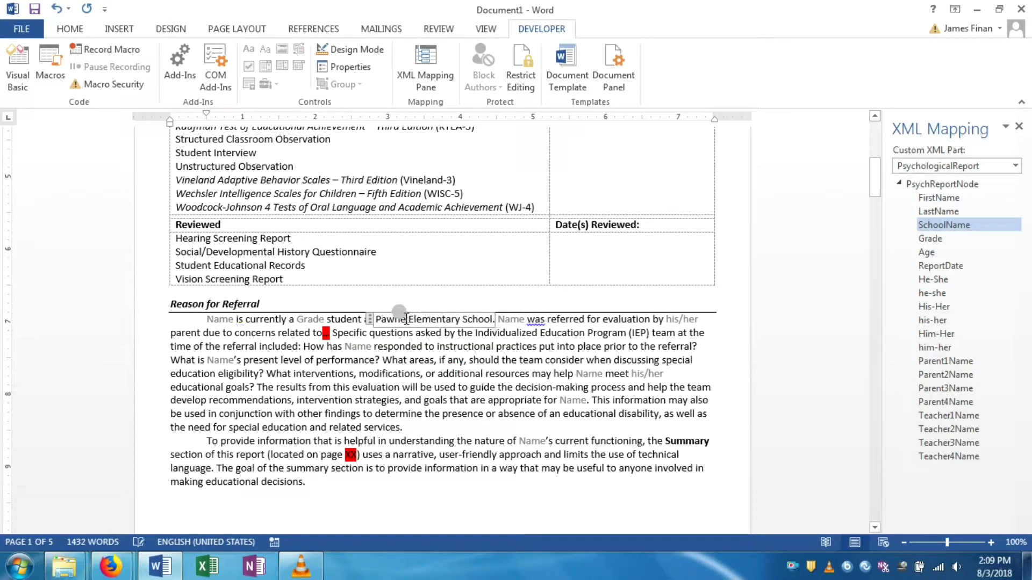
{"action": "key", "text": "ctrl+a"}
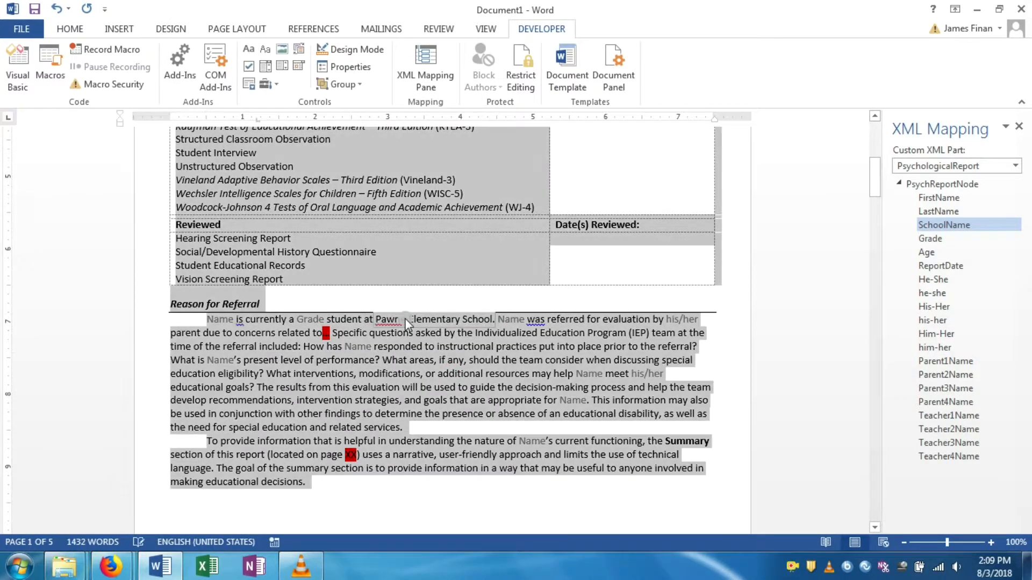
{"action": "left_click", "coordinate": [398, 361]}
{"action": "left_click_drag", "start_coordinate": [376, 319], "coordinate": [505, 351]}
{"action": "key", "text": "Delete"}
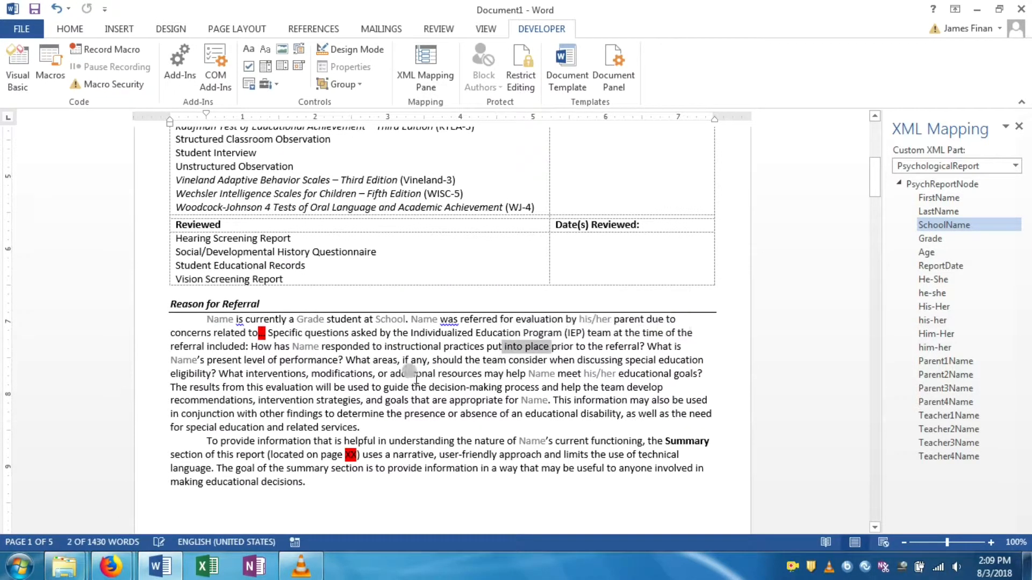
{"action": "left_click", "coordinate": [419, 347]}
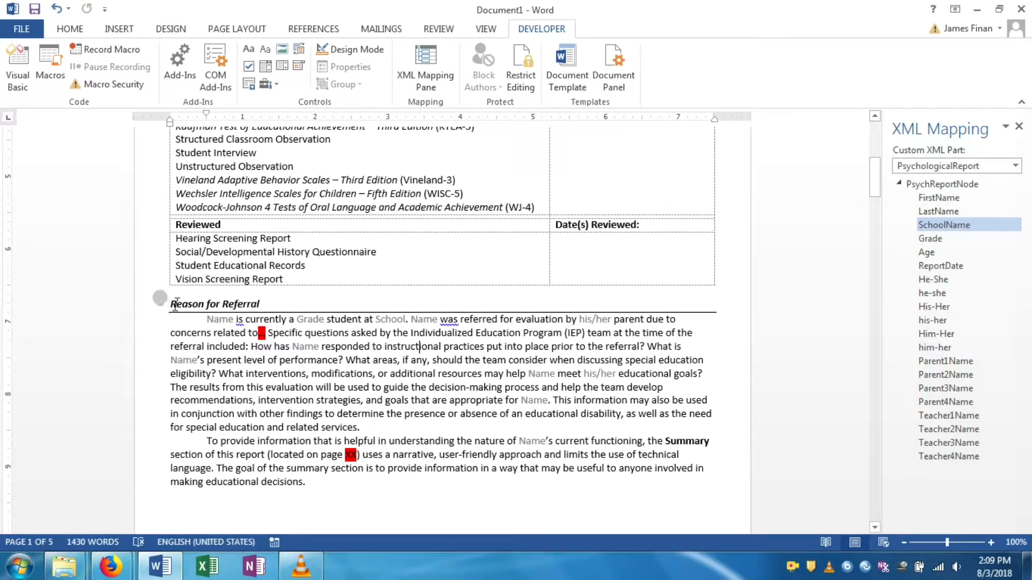
Review the report from the student information table through the Reason for Referral section to the start of the second page
{"action": "scroll", "coordinate": [322, 360], "scroll_direction": "up", "scroll_amount": 3}
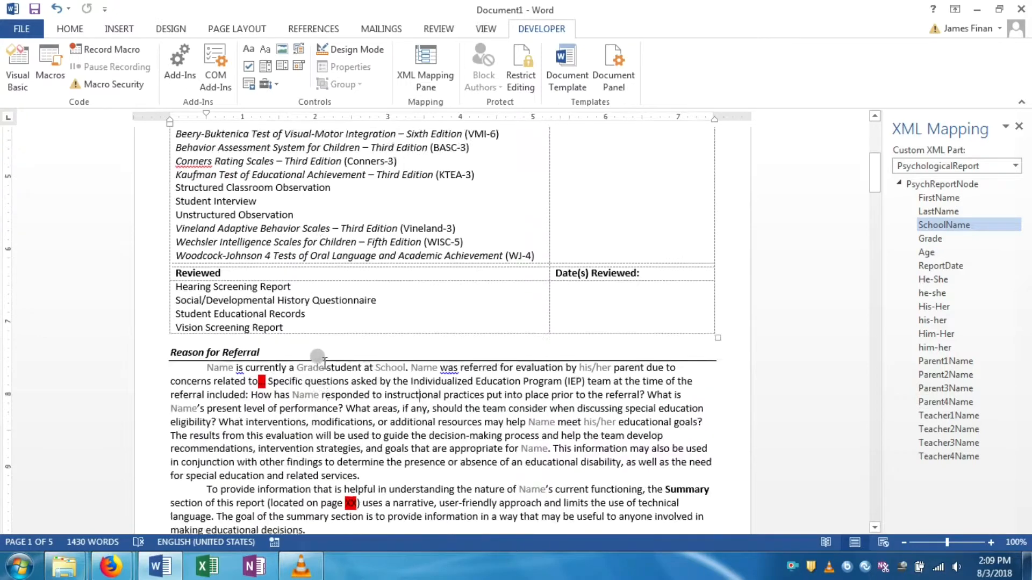
{"action": "scroll", "coordinate": [324, 363], "scroll_direction": "down", "scroll_amount": 3}
{"action": "scroll", "coordinate": [203, 312], "scroll_direction": "up", "scroll_amount": 4}
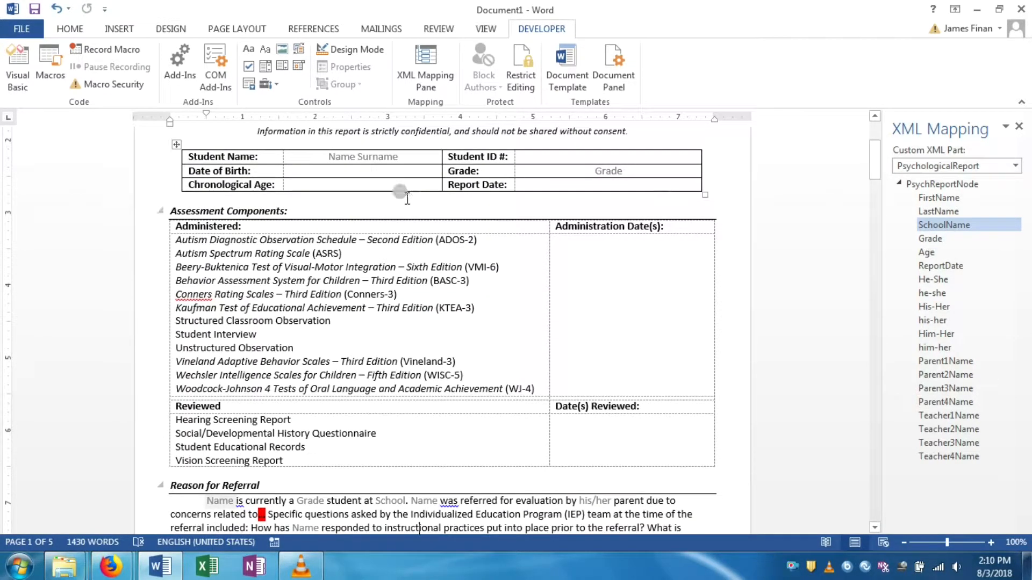
{"action": "scroll", "coordinate": [523, 183], "scroll_direction": "up", "scroll_amount": 4}
{"action": "scroll", "coordinate": [387, 211], "scroll_direction": "down", "scroll_amount": 10}
{"action": "scroll", "coordinate": [359, 265], "scroll_direction": "down", "scroll_amount": 1}
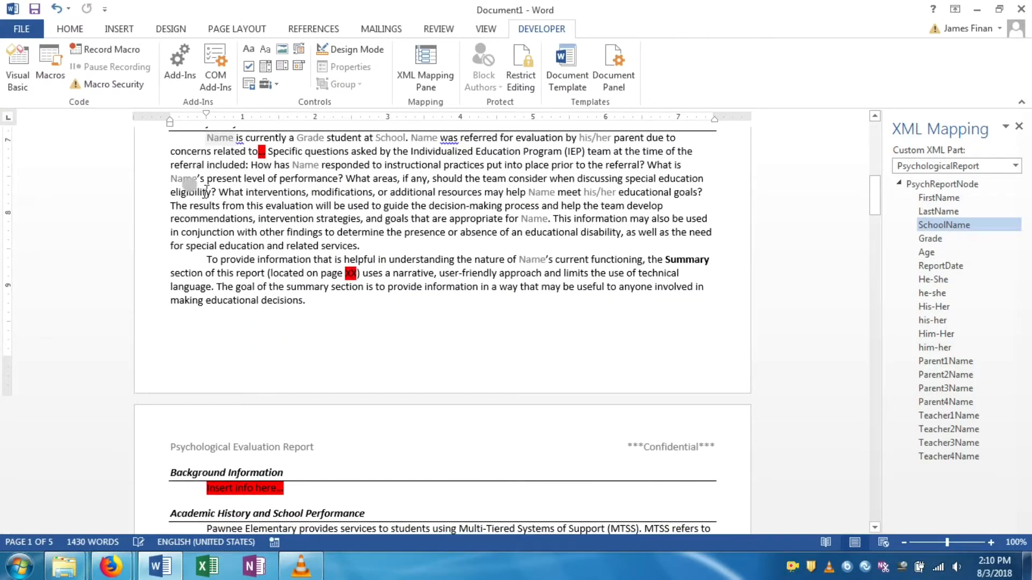
{"action": "scroll", "coordinate": [184, 311], "scroll_direction": "up", "scroll_amount": 4}
{"action": "left_click_drag", "start_coordinate": [175, 299], "coordinate": [369, 442]}
{"action": "left_click", "coordinate": [374, 346]}
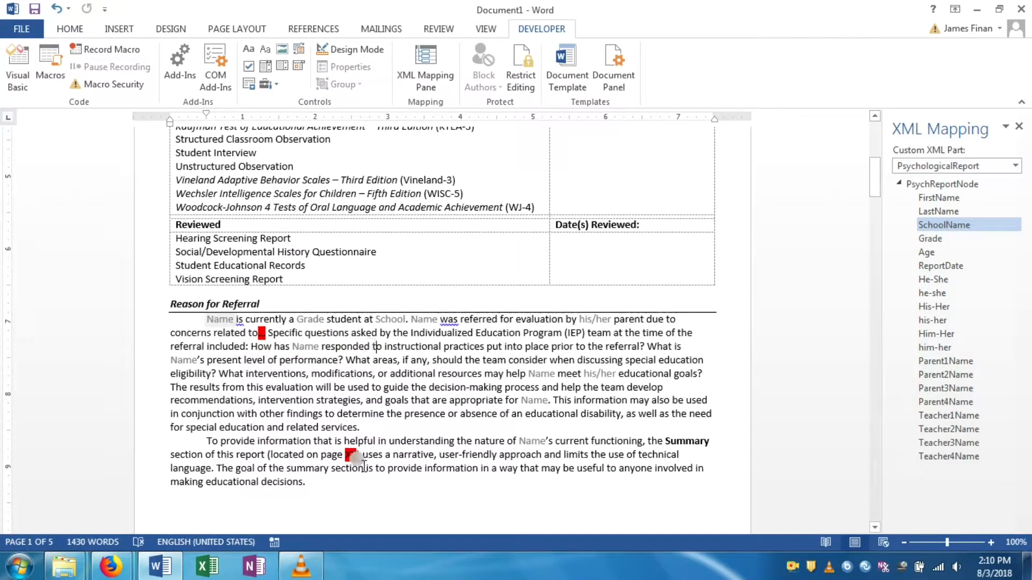
{"action": "left_click_drag", "start_coordinate": [322, 482], "coordinate": [180, 300]}
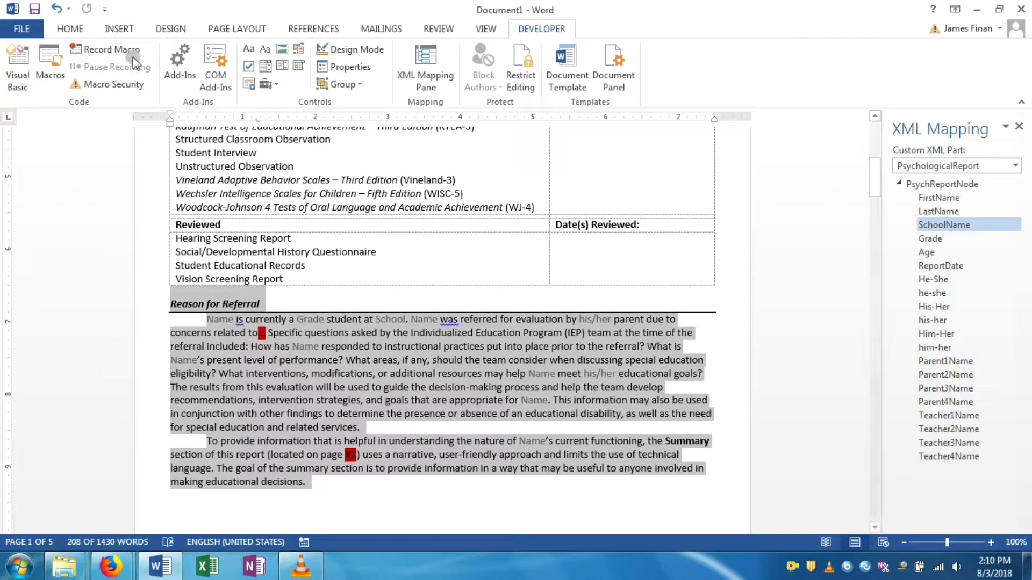
{"action": "left_click", "coordinate": [68, 32]}
{"action": "left_click", "coordinate": [129, 35]}
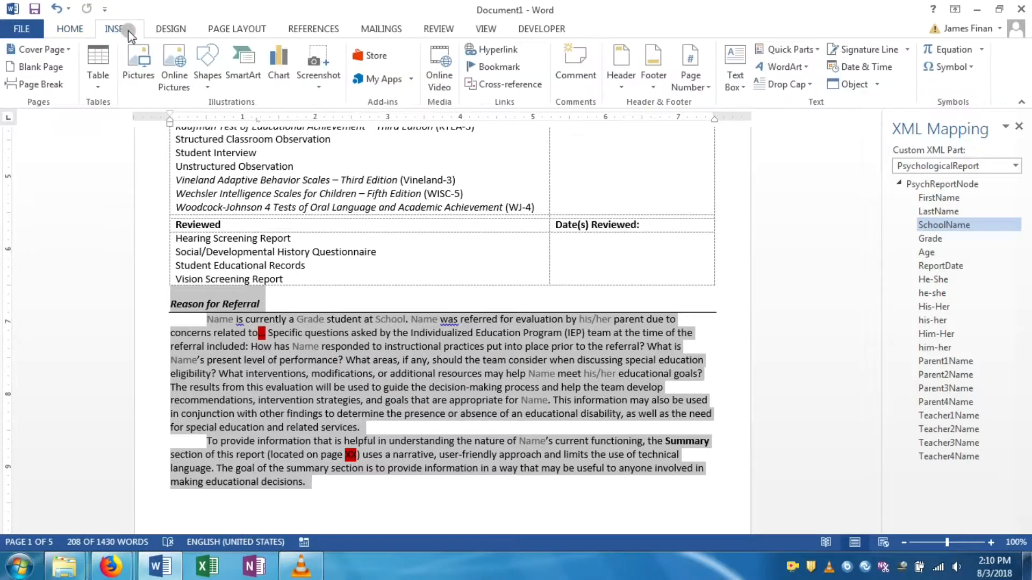
{"action": "left_click", "coordinate": [793, 43]}
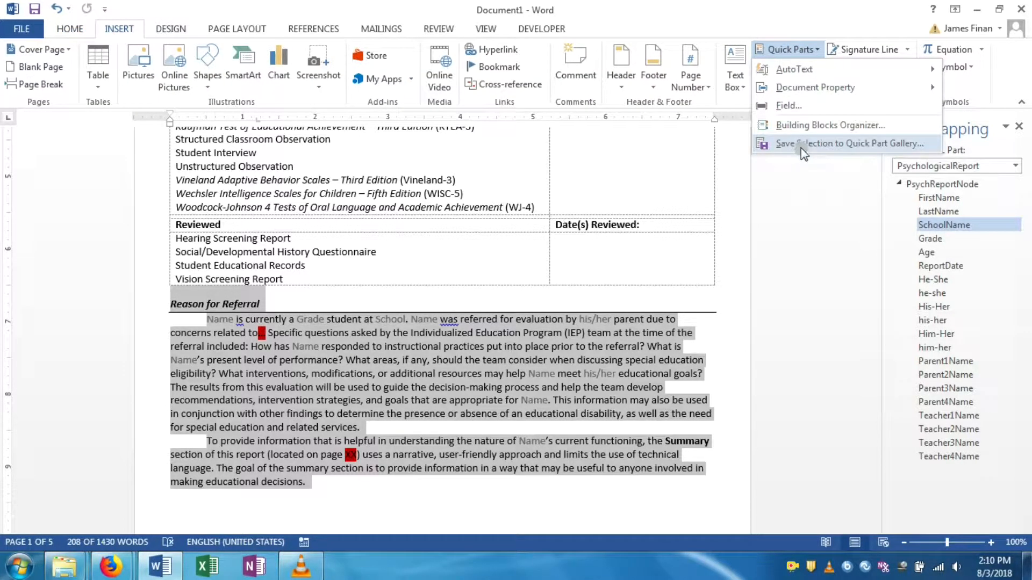
{"action": "left_click", "coordinate": [801, 144]}
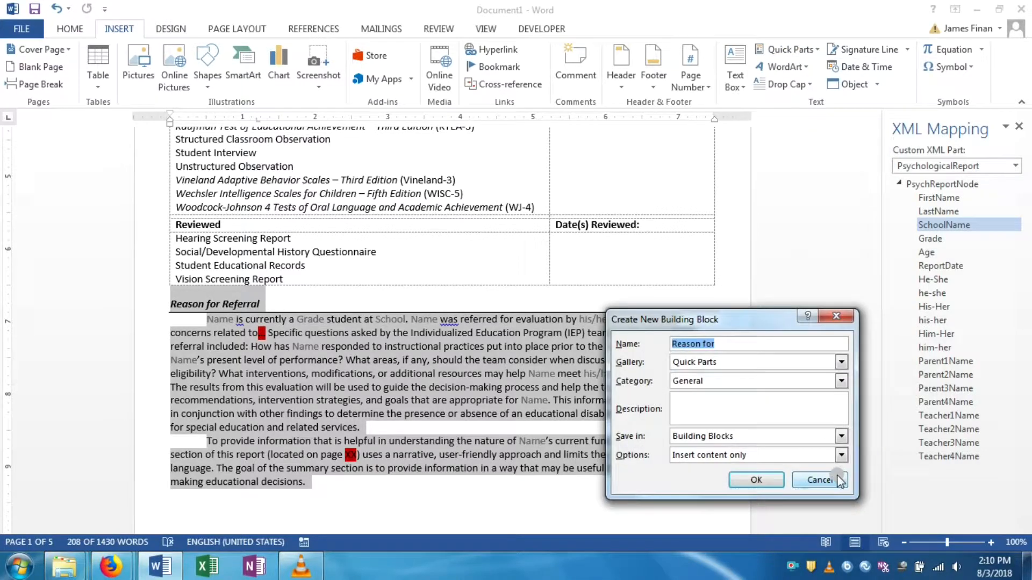
{"action": "left_click", "coordinate": [819, 479]}
Open the Building Blocks Organizer, sort the building blocks by gallery and find the custom gallery entries
{"action": "left_click", "coordinate": [763, 53]}
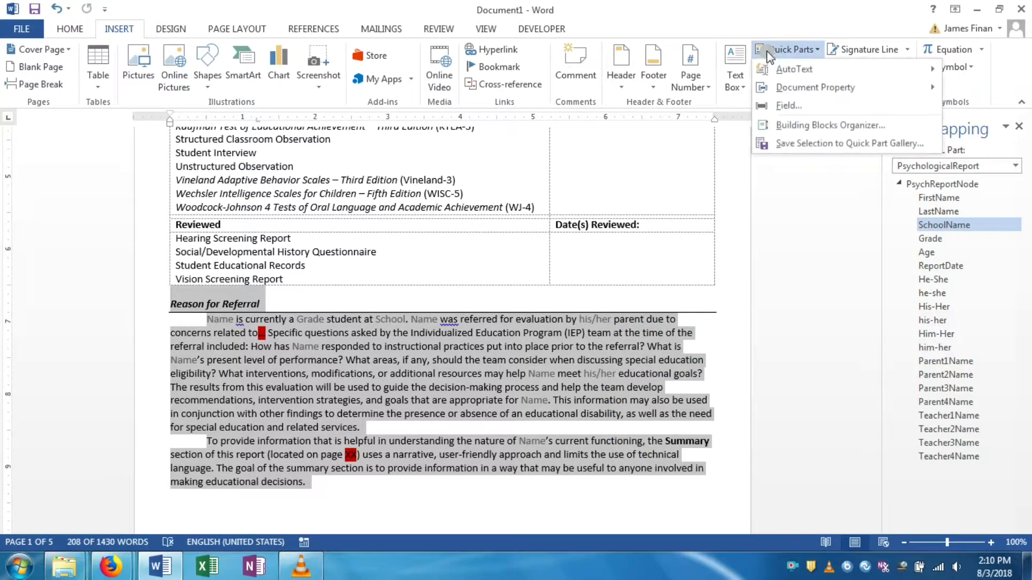
{"action": "left_click", "coordinate": [793, 130]}
{"action": "left_click", "coordinate": [461, 112]}
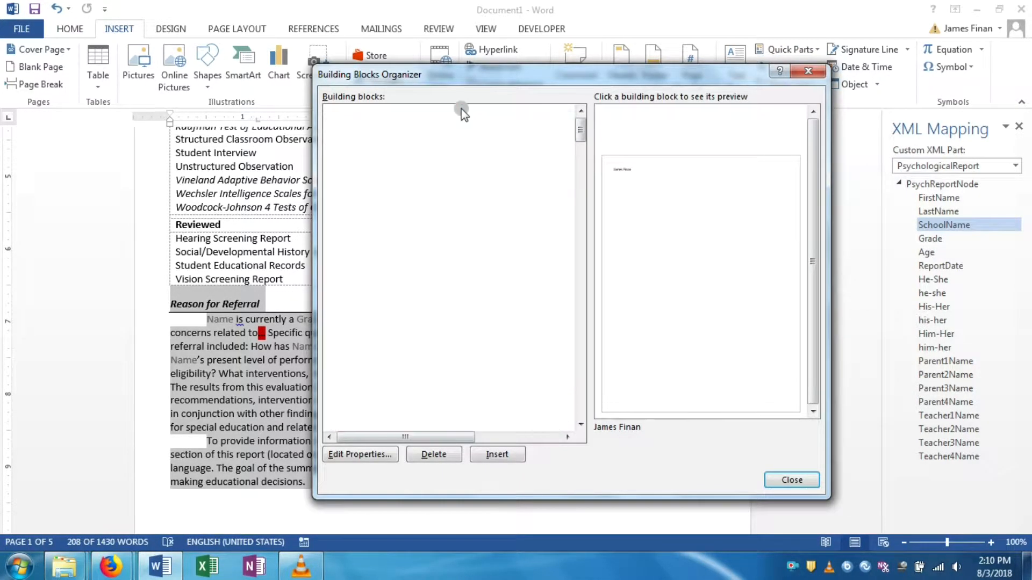
{"action": "left_click_drag", "start_coordinate": [579, 132], "coordinate": [562, 262]}
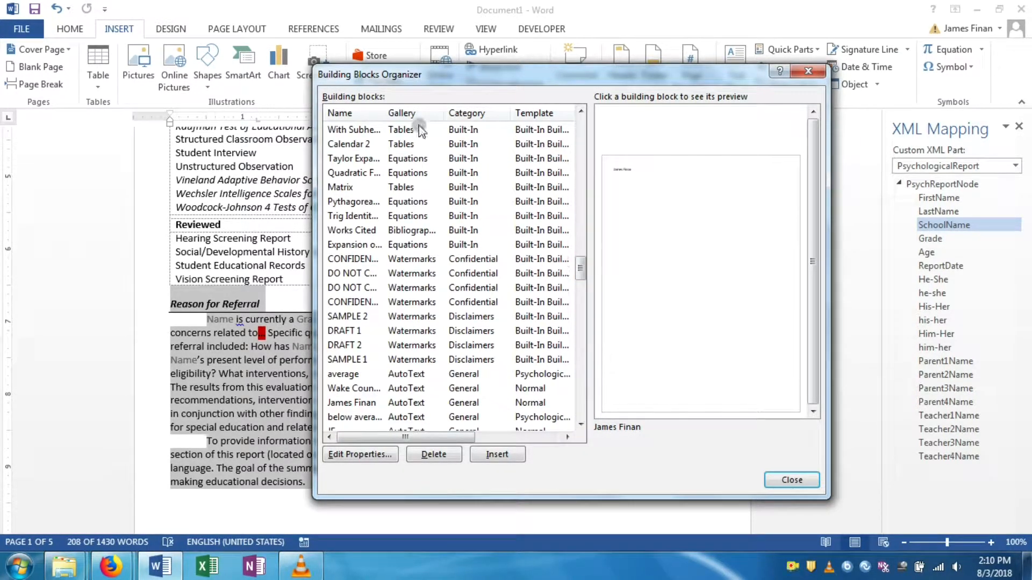
{"action": "left_click", "coordinate": [412, 113]}
{"action": "left_click_drag", "start_coordinate": [579, 127], "coordinate": [573, 155]}
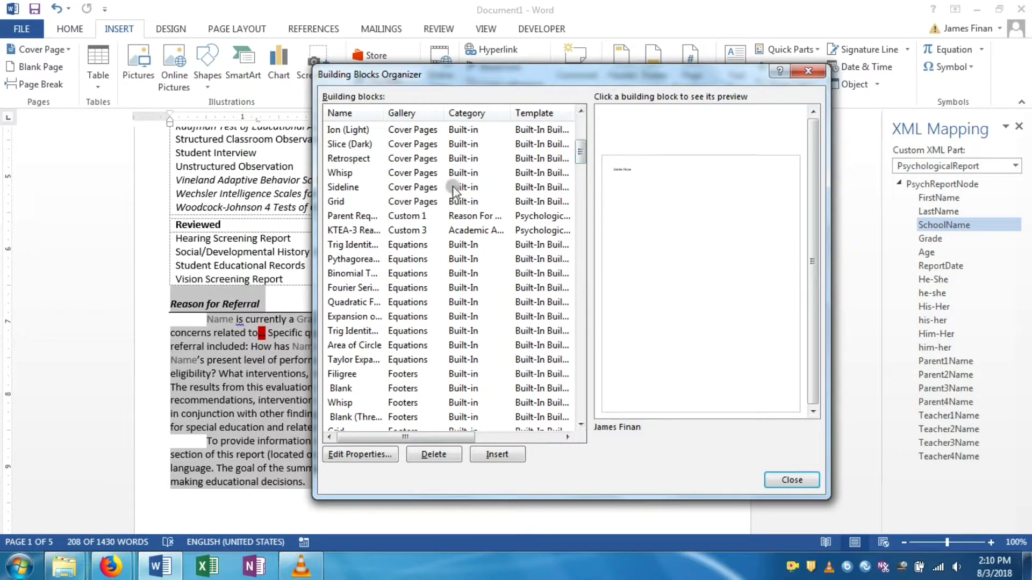
Delete the Parent Request building block from the Custom 1 gallery and close the organizer
{"action": "left_click", "coordinate": [372, 217]}
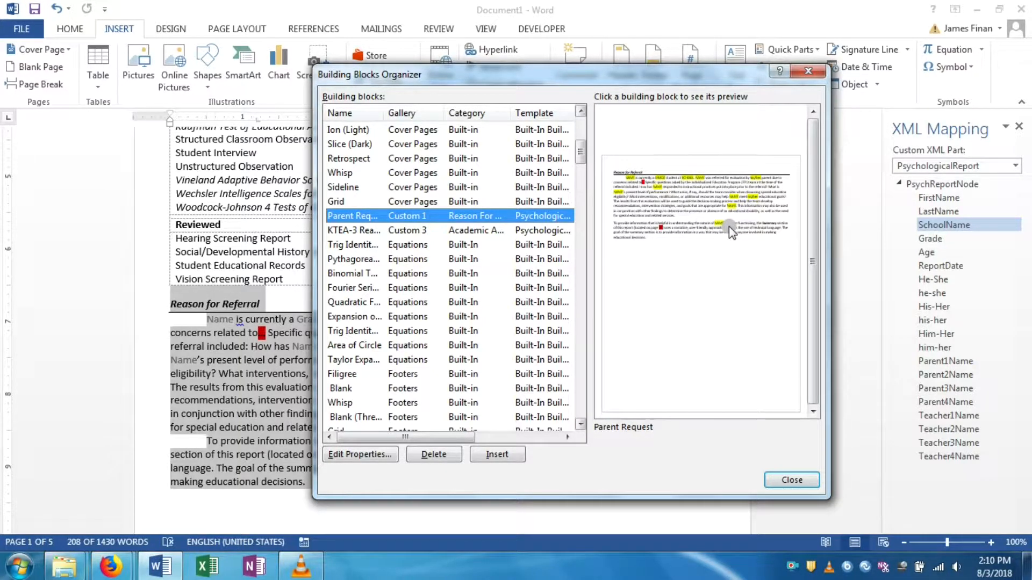
{"action": "left_click", "coordinate": [434, 455]}
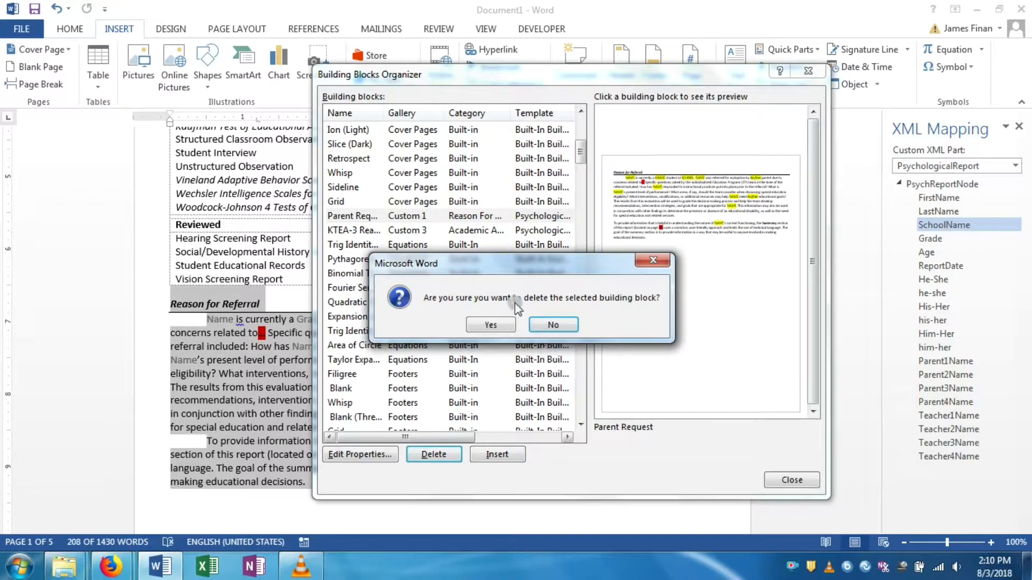
{"action": "left_click", "coordinate": [501, 324]}
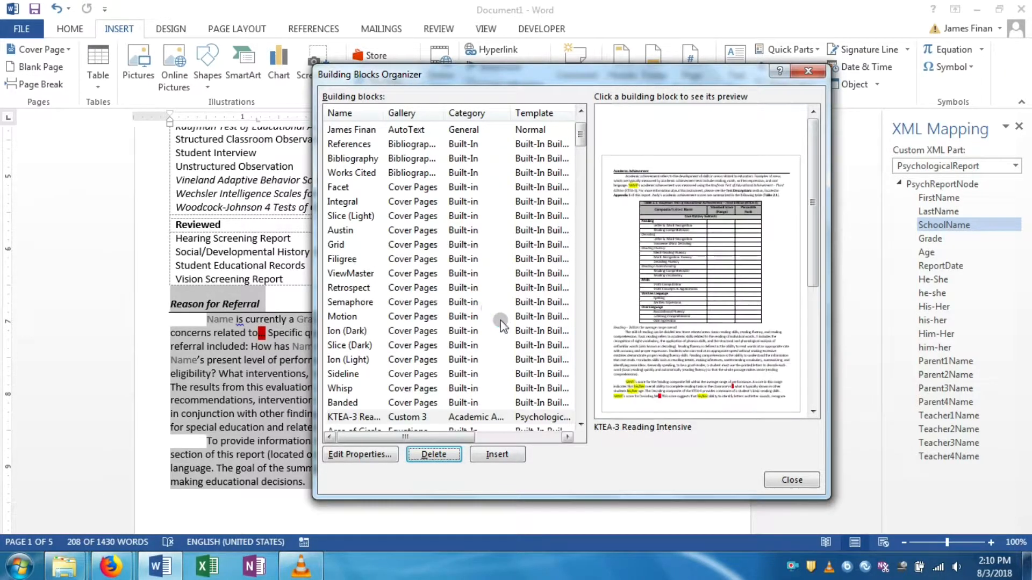
{"action": "left_click", "coordinate": [768, 478]}
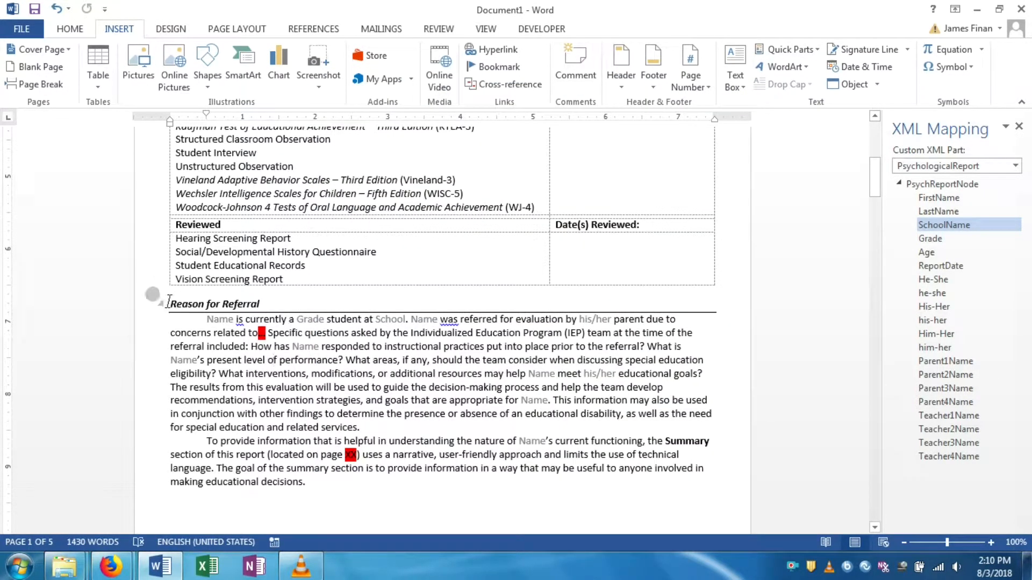
Start a new building block from the whole Reason for Referral section, heading included, and set its gallery to Custom 1
{"action": "left_click", "coordinate": [322, 345]}
{"action": "left_click_drag", "start_coordinate": [321, 345], "coordinate": [307, 484]}
{"action": "left_click", "coordinate": [787, 49]}
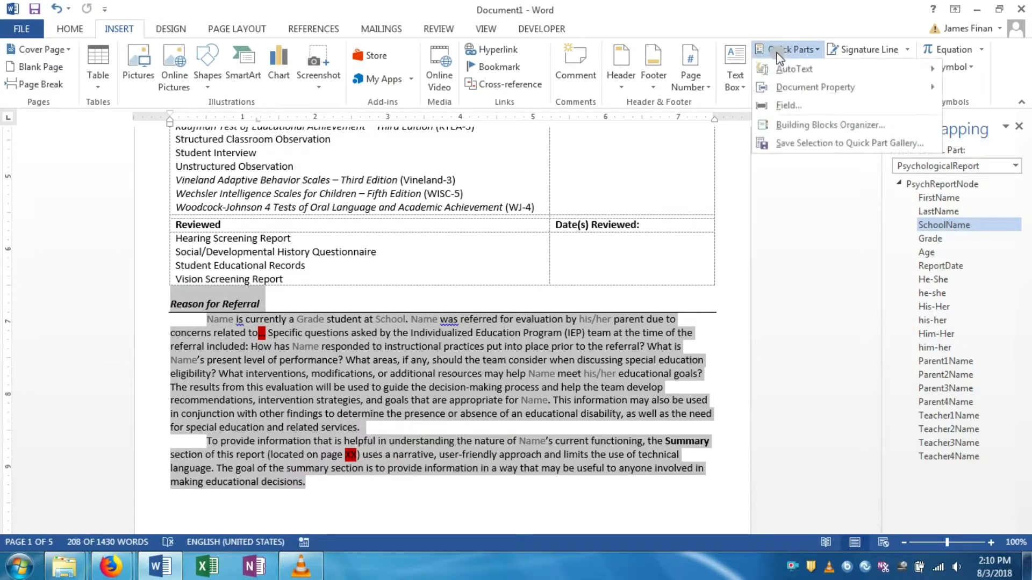
{"action": "left_click", "coordinate": [843, 143]}
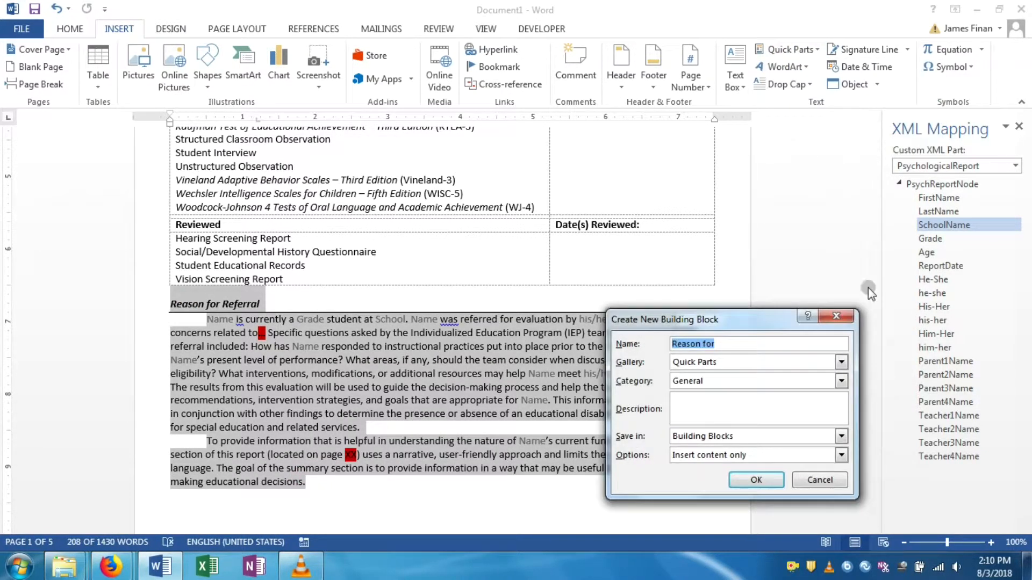
{"action": "left_click", "coordinate": [841, 362]}
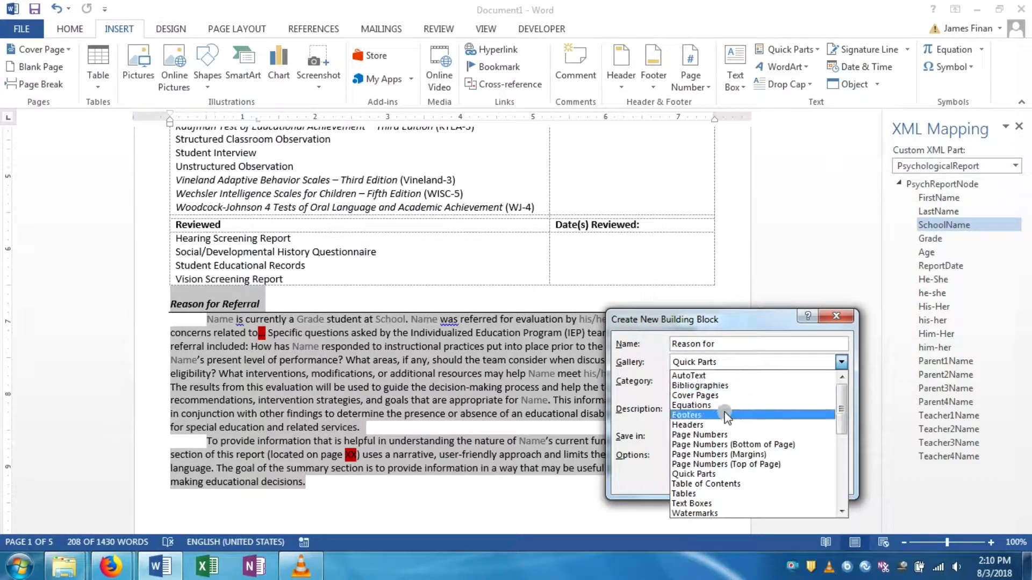
{"action": "left_click_drag", "start_coordinate": [846, 401], "coordinate": [846, 428]}
{"action": "left_click", "coordinate": [784, 435]}
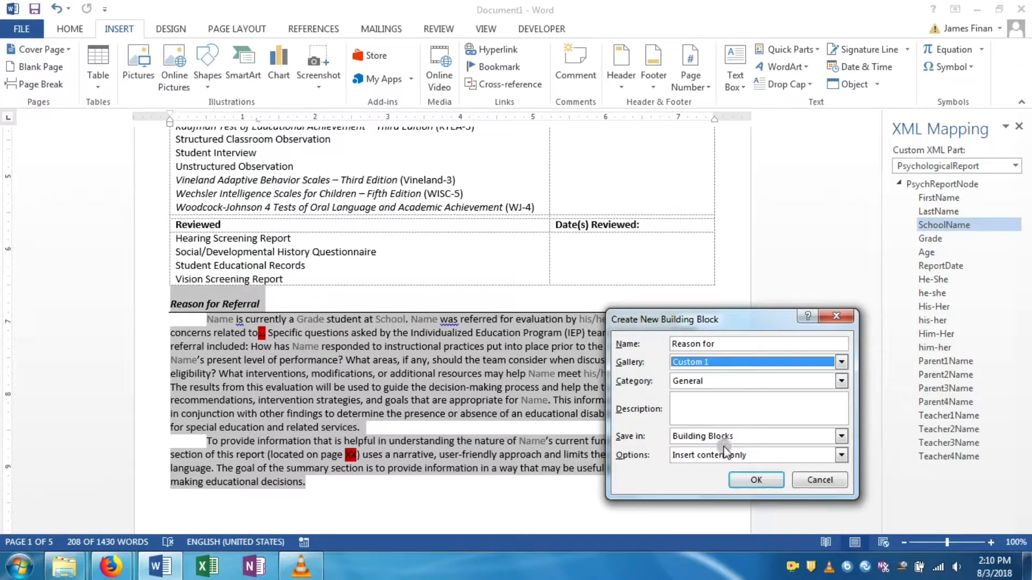
Create a new category called Reason For Referral for the building block and name the block Parent Request
{"action": "left_click", "coordinate": [841, 380]}
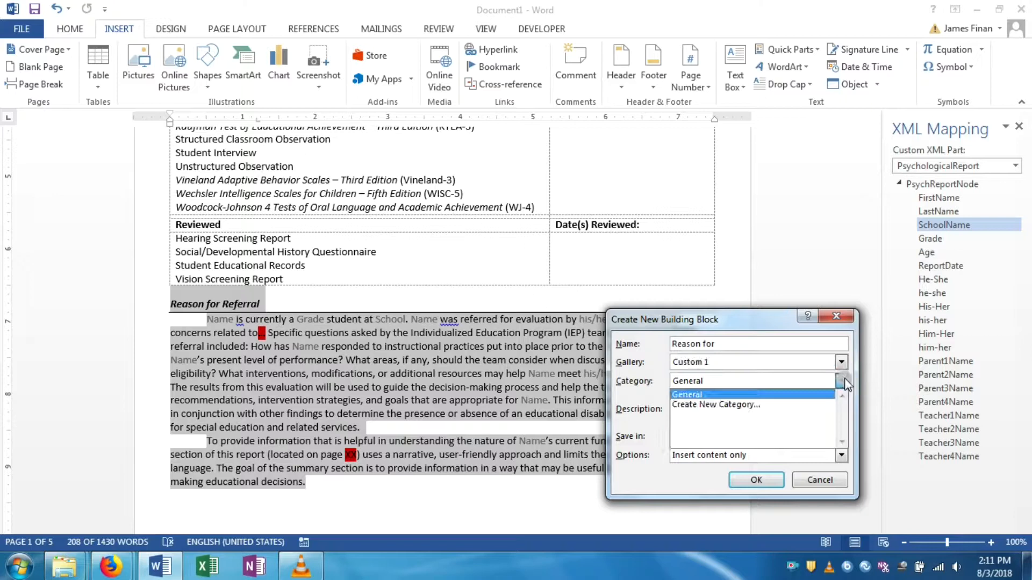
{"action": "left_click", "coordinate": [784, 405]}
{"action": "type", "text": "Res"}
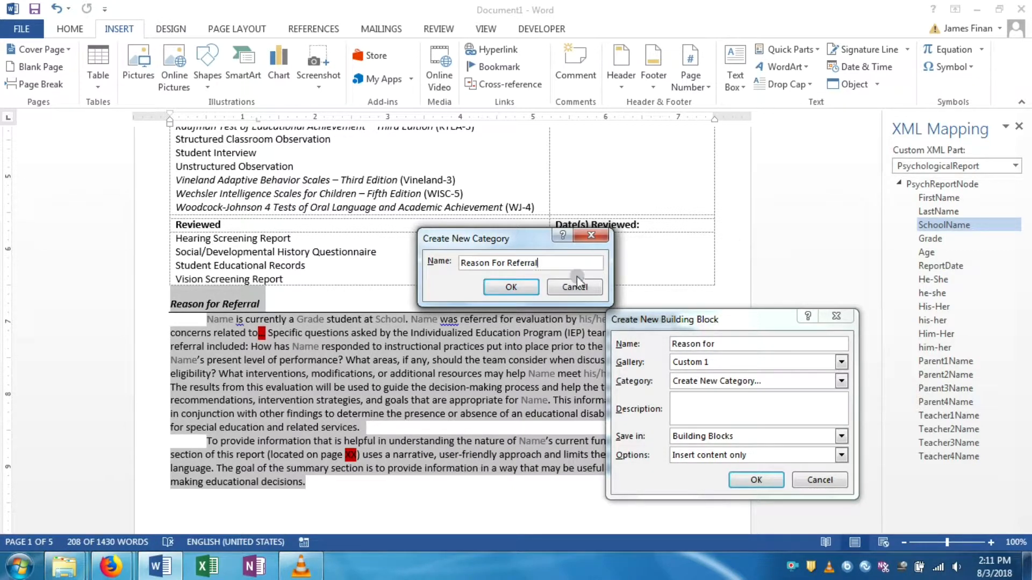
{"action": "left_click", "coordinate": [511, 288]}
{"action": "left_click_drag", "start_coordinate": [718, 344], "coordinate": [662, 347]}
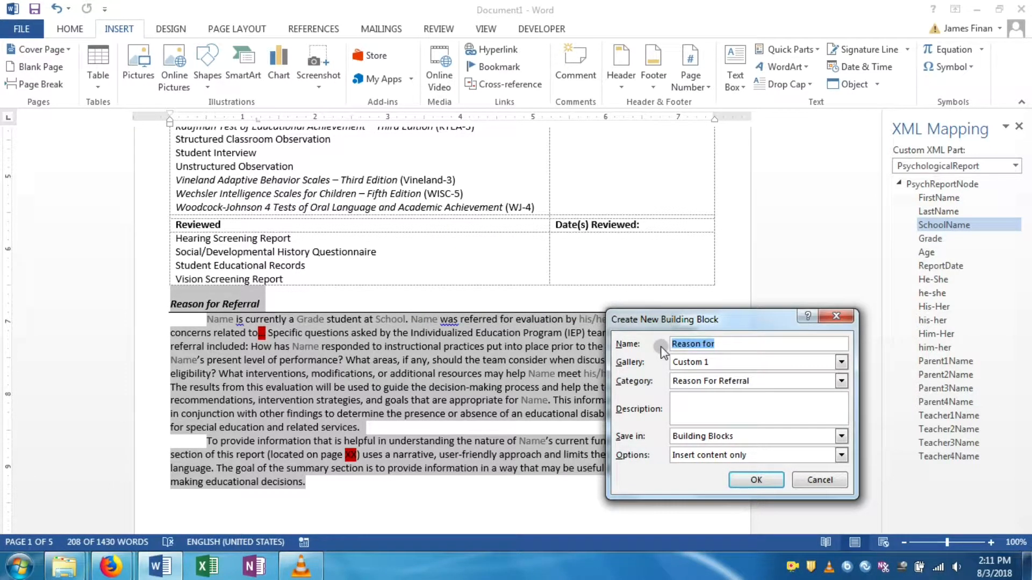
{"action": "type", "text": "Parent Request"}
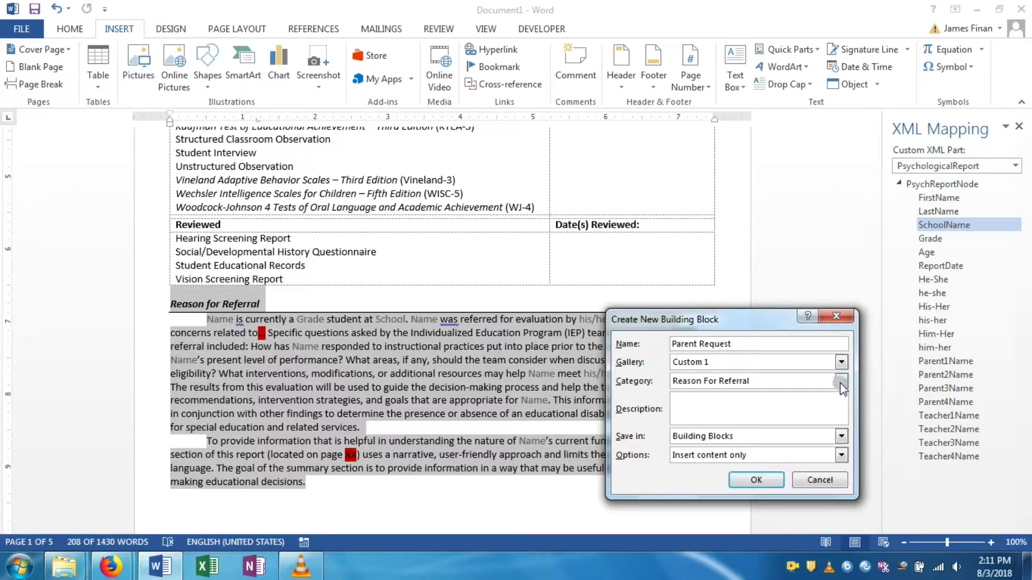
Save the building block in Psychological Report Template with its content inserted in its own paragraph
{"action": "left_click", "coordinate": [841, 436]}
{"action": "left_click", "coordinate": [806, 454]}
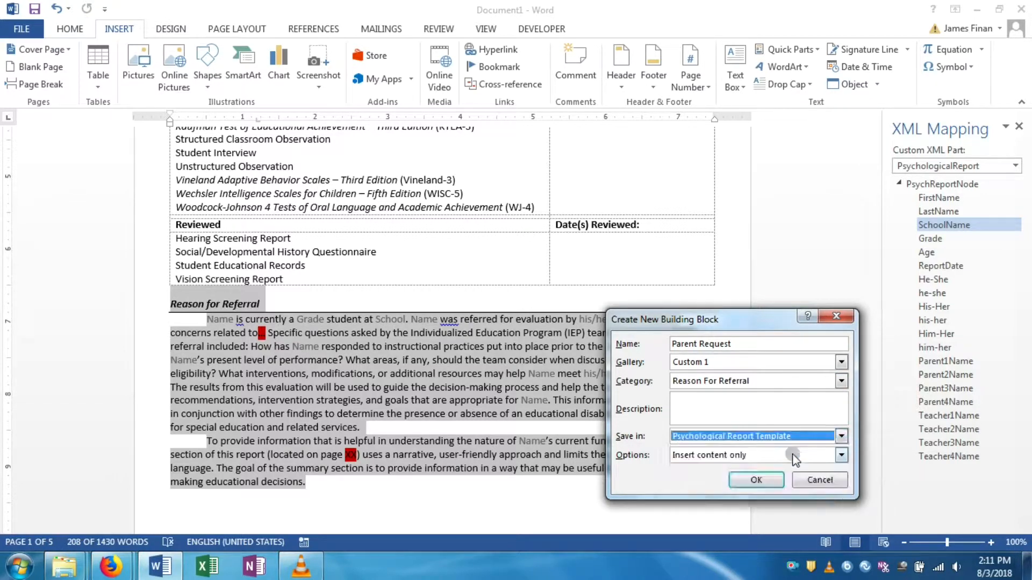
{"action": "left_click", "coordinate": [840, 455]}
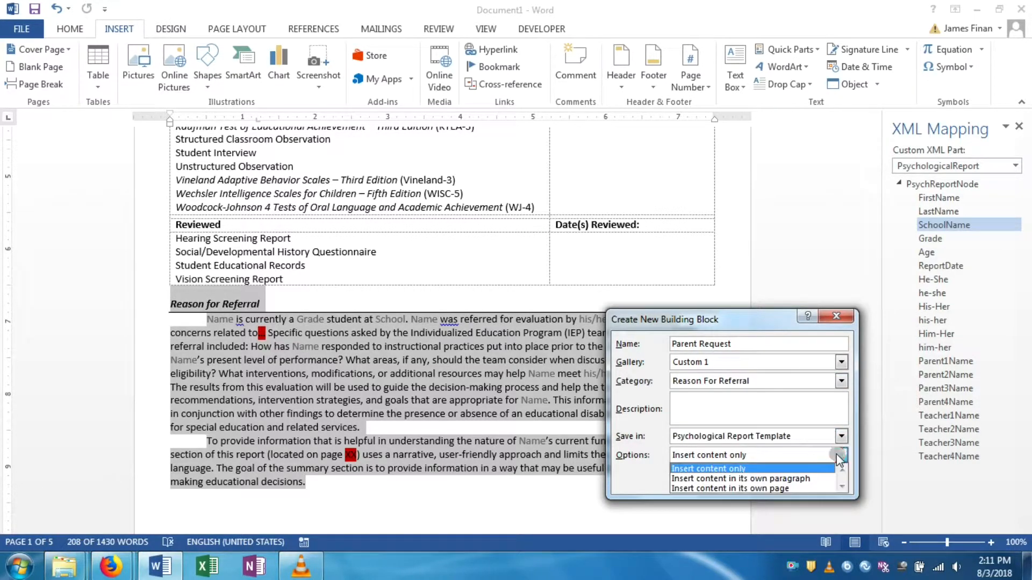
{"action": "left_click", "coordinate": [805, 478]}
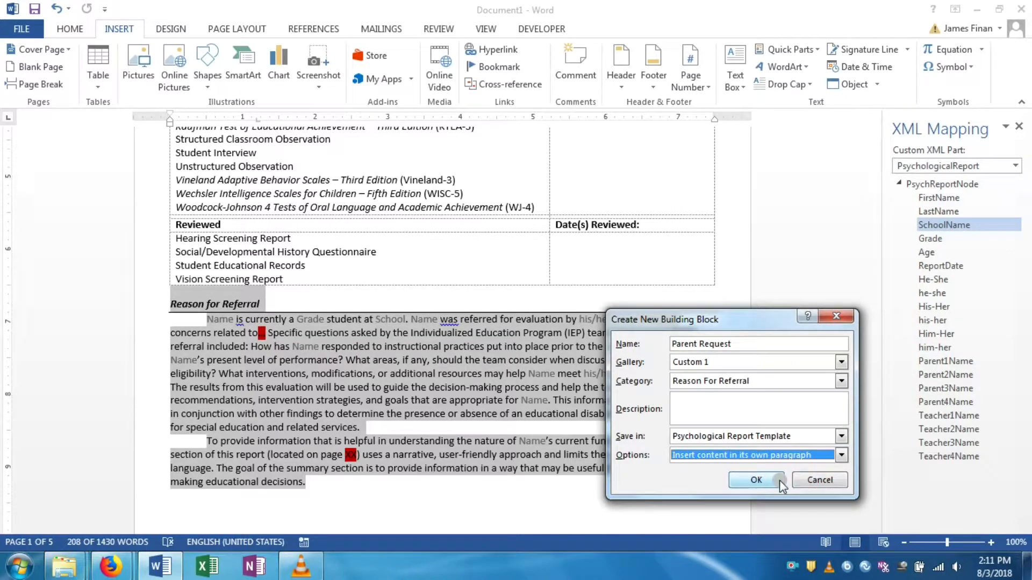
{"action": "left_click", "coordinate": [779, 480]}
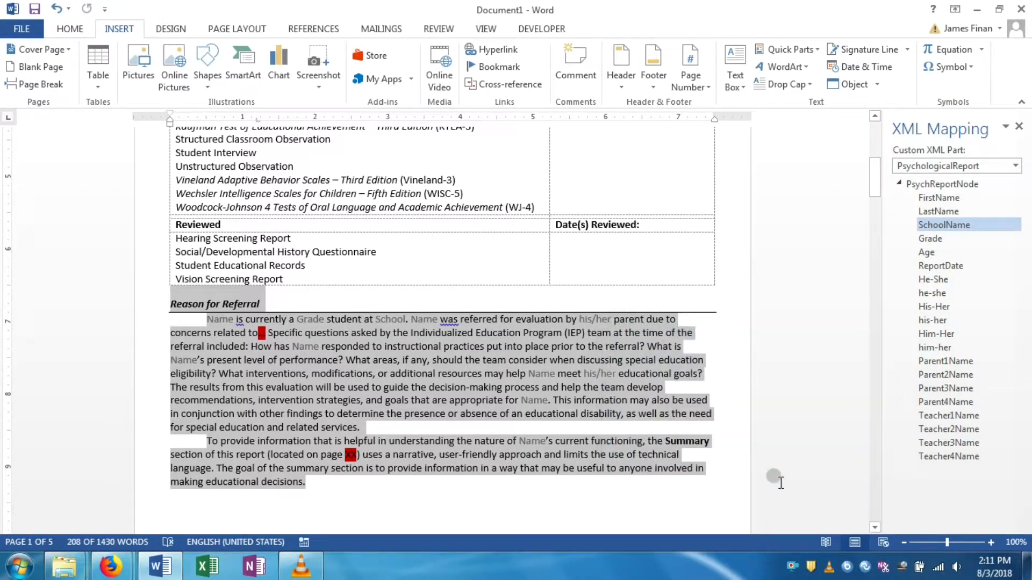
Insert the Parent Request building block on a new line below the Reason for Referral section using its name
{"action": "left_click", "coordinate": [326, 384]}
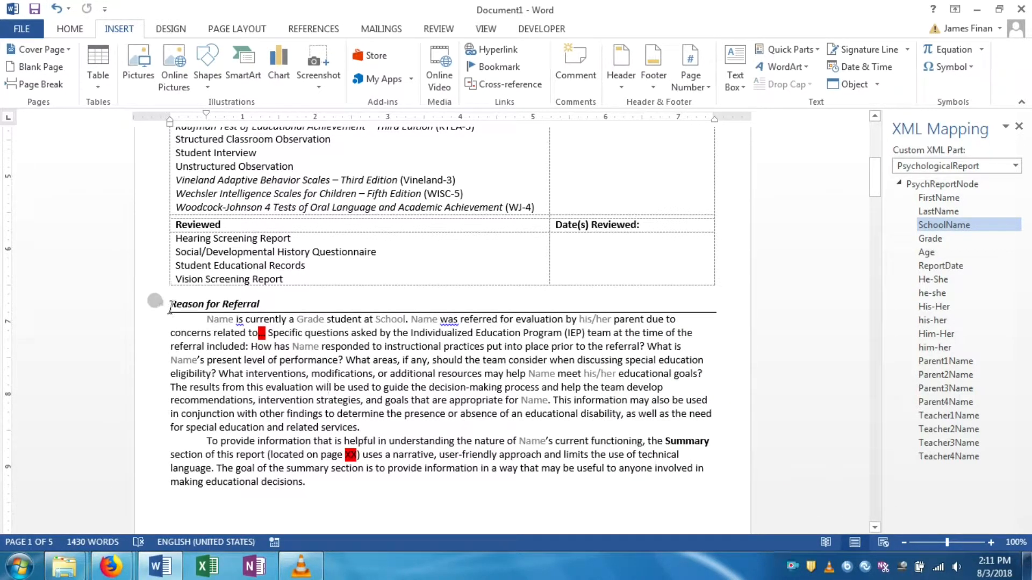
{"action": "scroll", "coordinate": [263, 396], "scroll_direction": "down", "scroll_amount": 10}
{"action": "scroll", "coordinate": [274, 376], "scroll_direction": "up", "scroll_amount": 5}
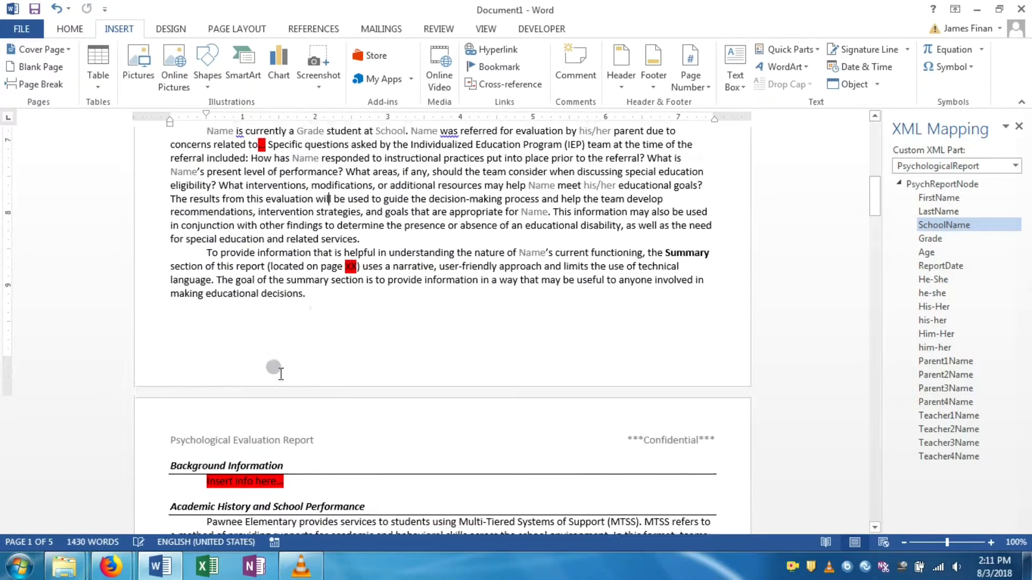
{"action": "left_click", "coordinate": [319, 305]}
{"action": "key", "text": "Return"}
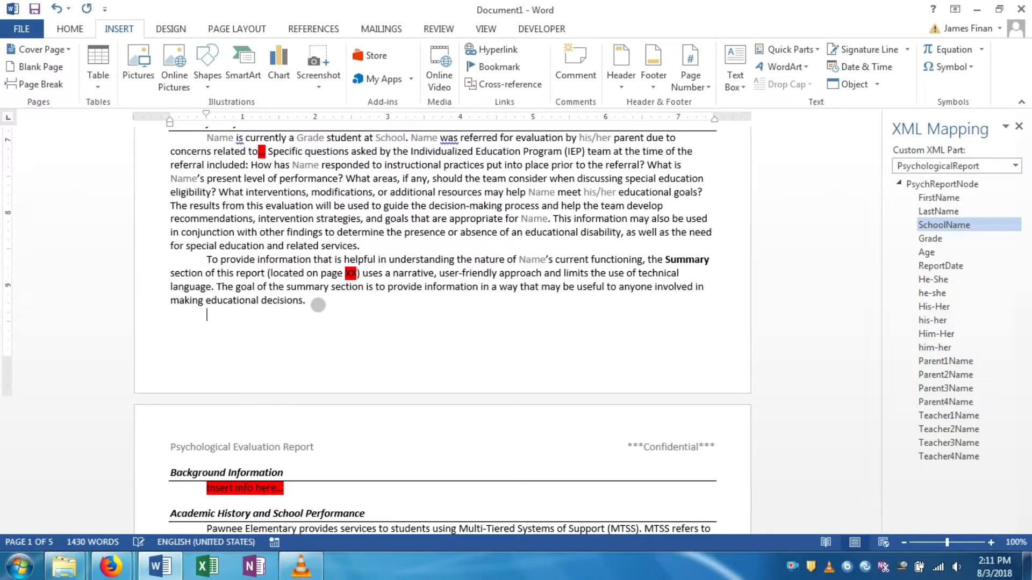
{"action": "type", "text": "rea"}
{"action": "key", "text": "BackSpace"}
{"action": "key", "text": "BackSpace"}
{"action": "key", "text": "BackSpace"}
{"action": "type", "text": "pare"}
{"action": "key", "text": "Return"}
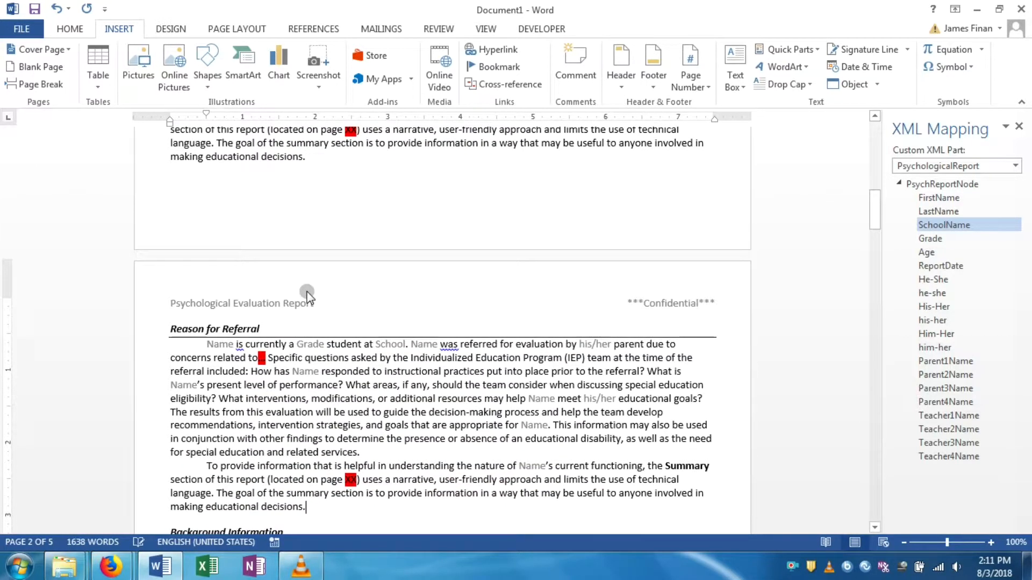
Fill in the student's first name and the grade "3rd grade" in the inserted Reason for Referral section
{"action": "scroll", "coordinate": [305, 292], "scroll_direction": "down", "scroll_amount": 5}
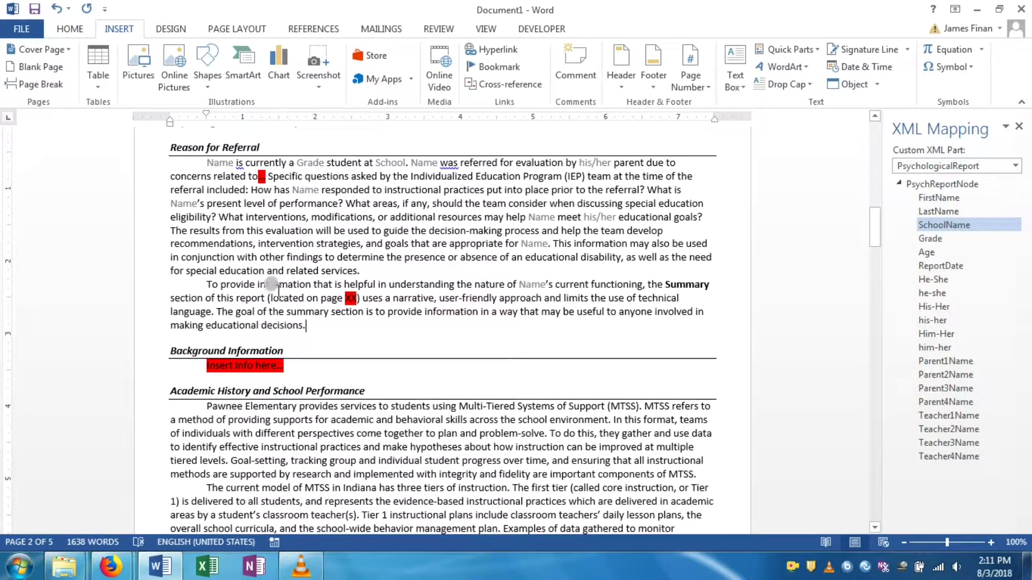
{"action": "left_click", "coordinate": [231, 168]}
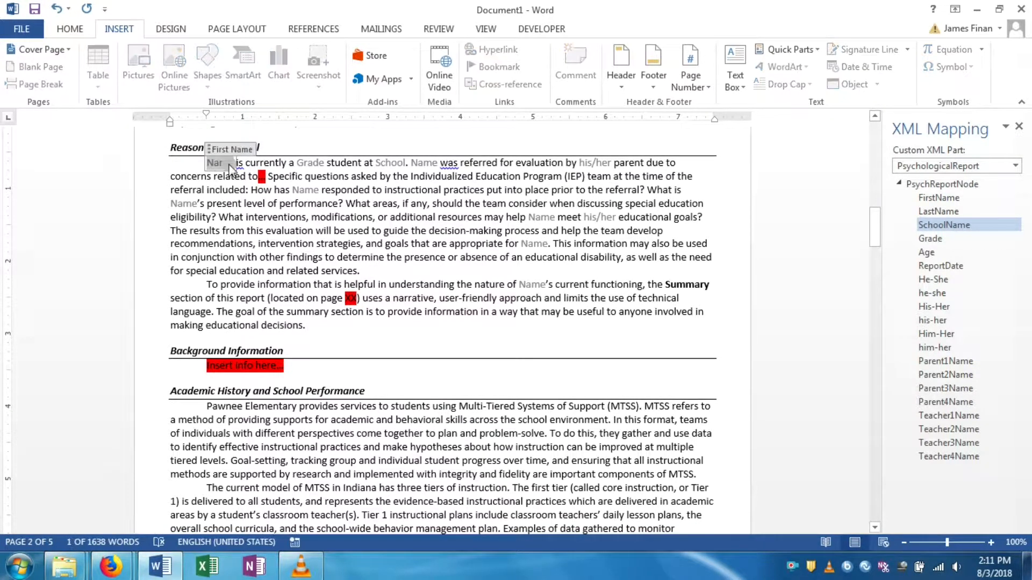
{"action": "type", "text": "Jamari"}
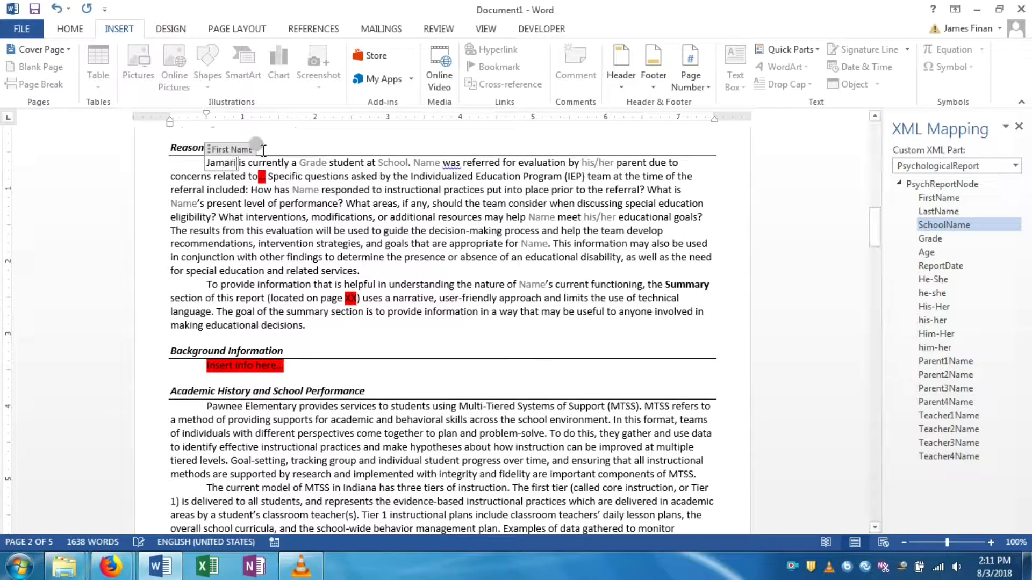
{"action": "left_click", "coordinate": [304, 164]}
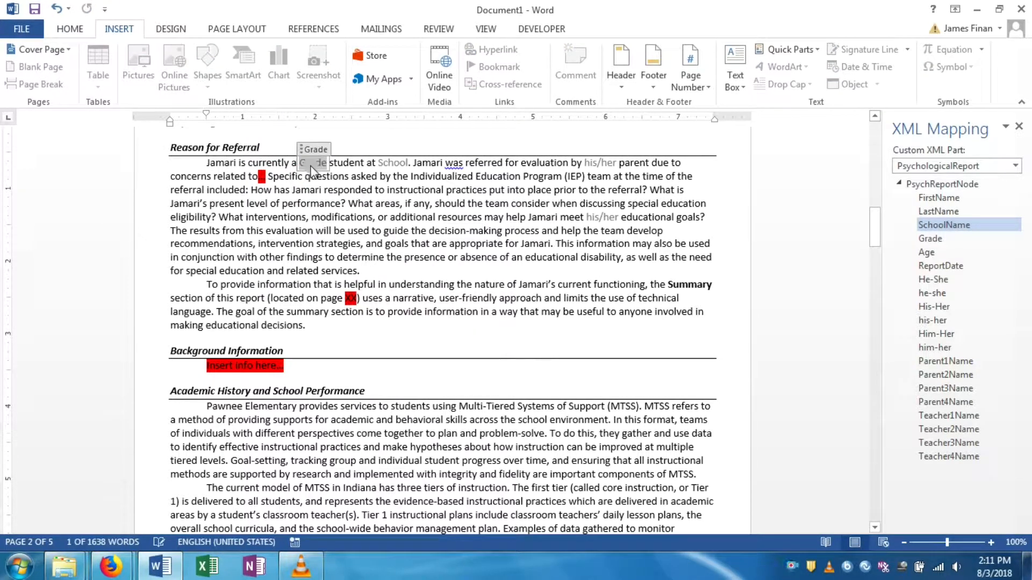
{"action": "type", "text": "3rd grade"}
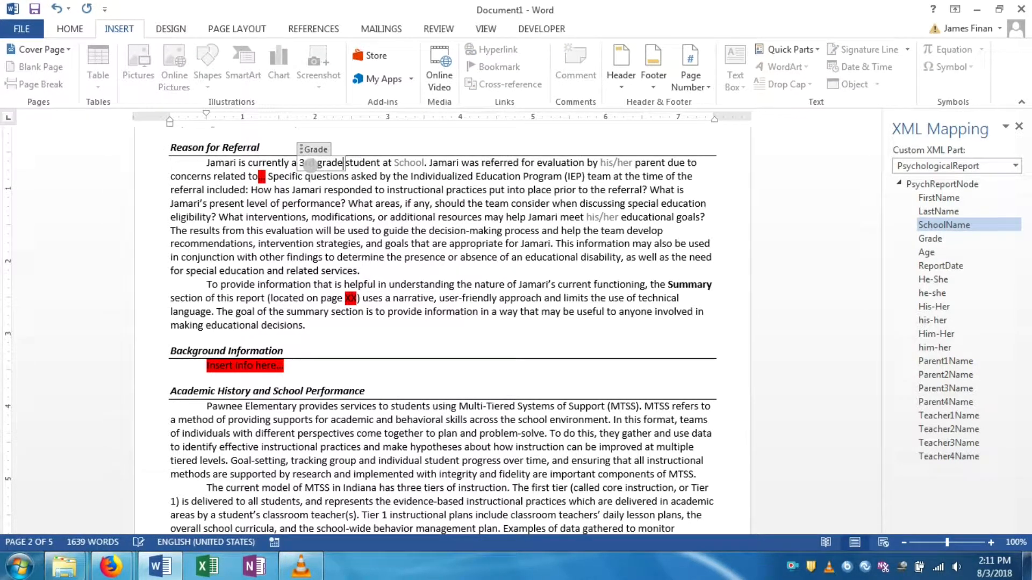
Set the school to Pawnee Elementary School and the his/her field to "his" in the inserted section
{"action": "left_click", "coordinate": [420, 182]}
{"action": "left_click", "coordinate": [405, 165]}
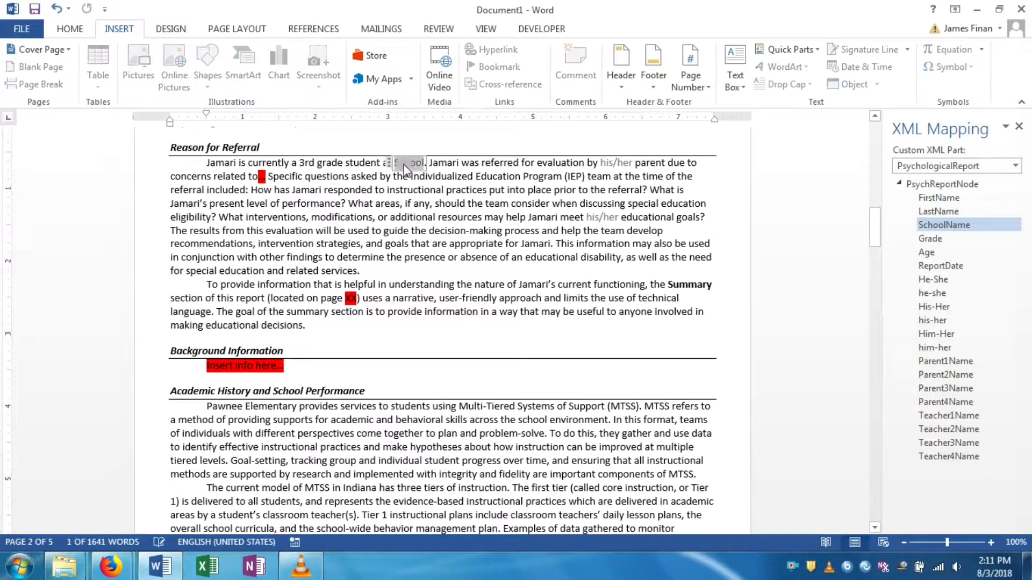
{"action": "type", "text": "Pawnee Elem"}
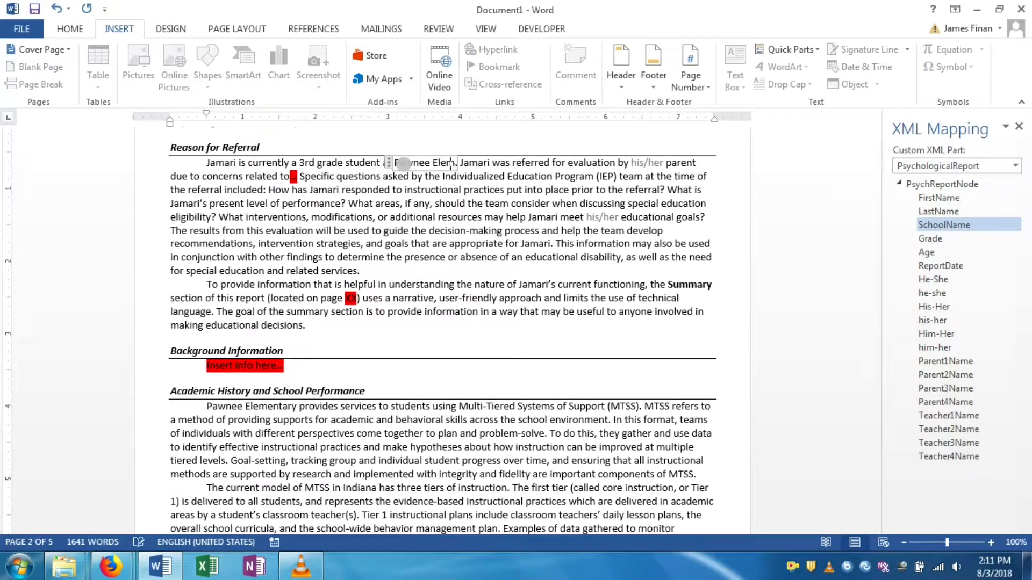
{"action": "type", "text": "entary School"}
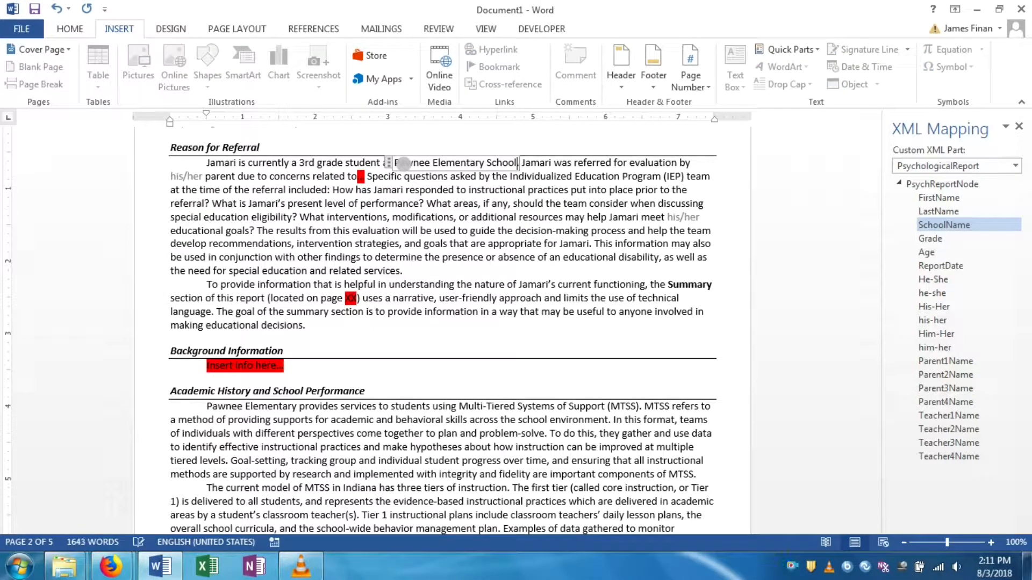
{"action": "left_click", "coordinate": [372, 191]}
{"action": "left_click", "coordinate": [185, 176]}
{"action": "type", "text": "his"}
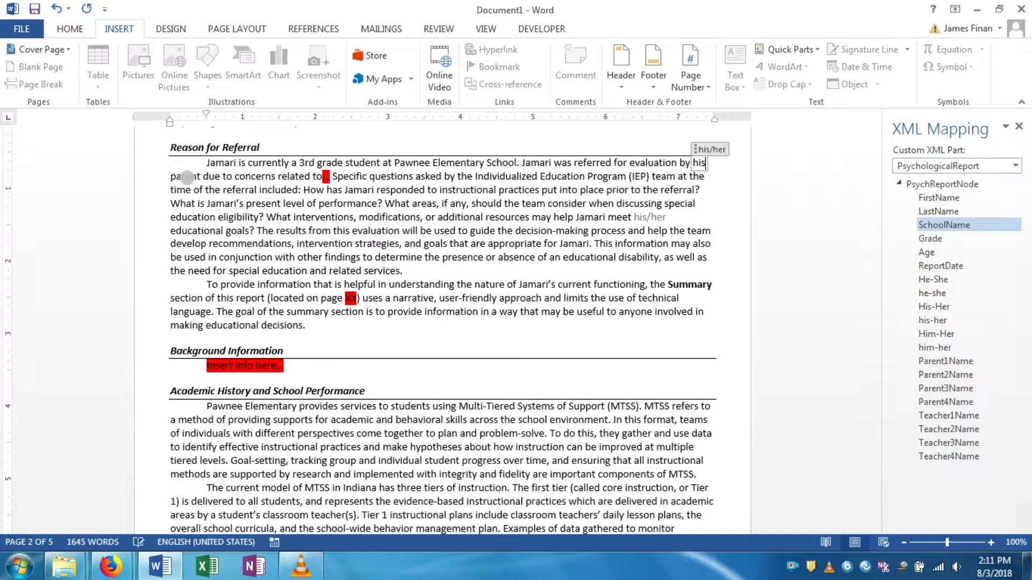
{"action": "left_click", "coordinate": [210, 218]}
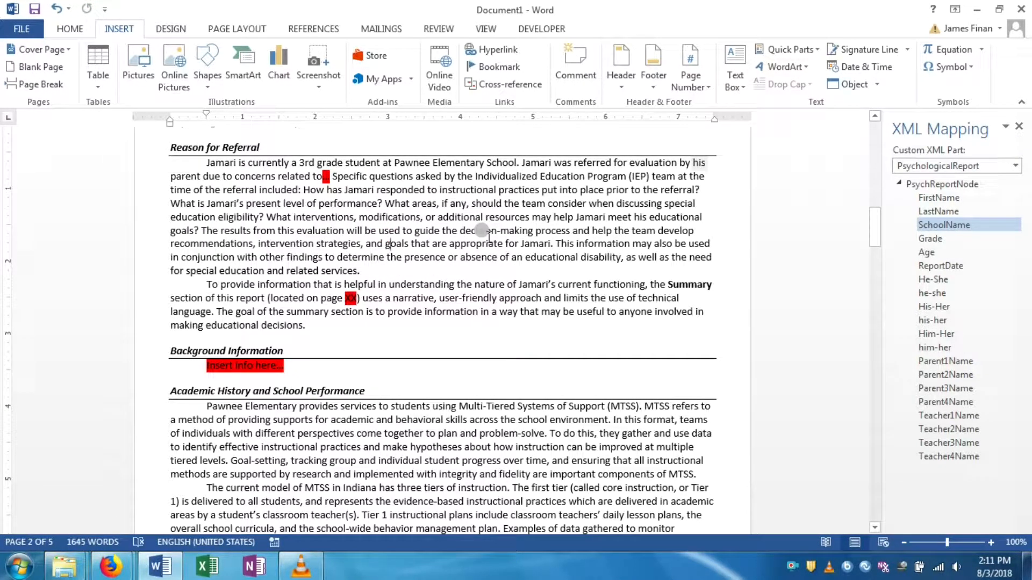
Check the mapped fields in the student information table, the original Reason for Referral section and the page footer
{"action": "scroll", "coordinate": [481, 237], "scroll_direction": "up", "scroll_amount": 6}
{"action": "scroll", "coordinate": [486, 240], "scroll_direction": "up", "scroll_amount": 10}
{"action": "left_click", "coordinate": [384, 338]}
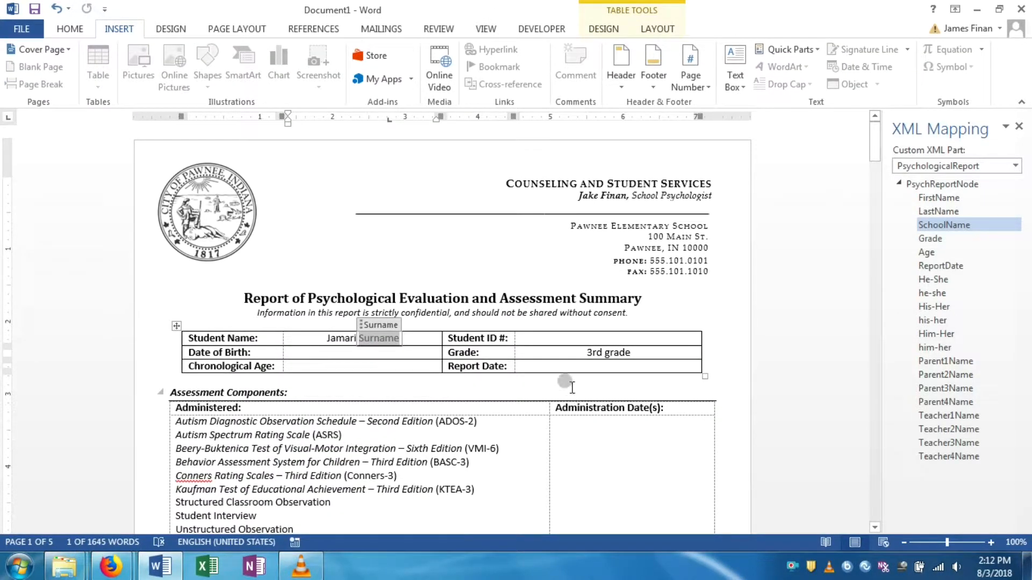
{"action": "left_click", "coordinate": [332, 337]}
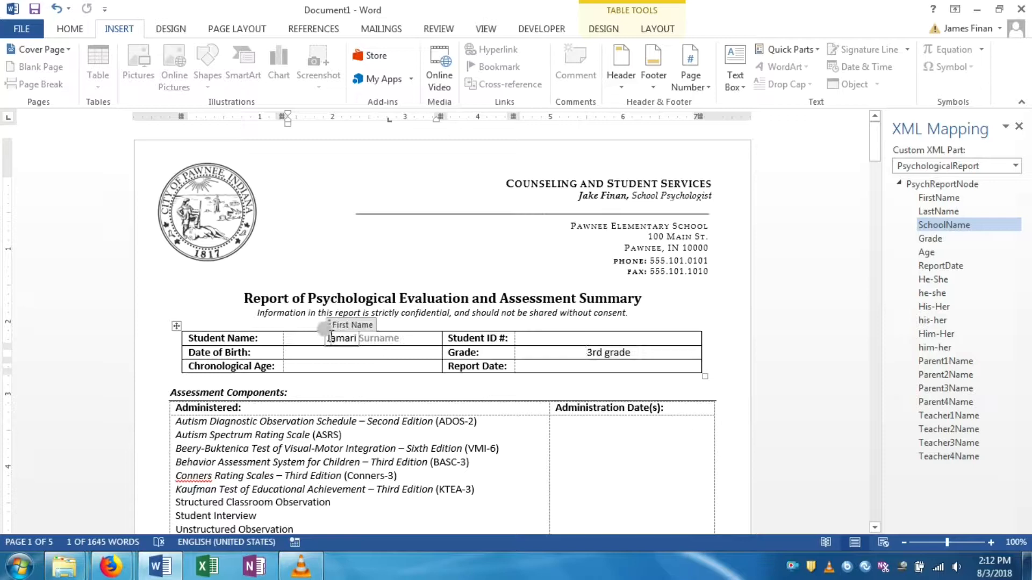
{"action": "left_click", "coordinate": [357, 365]}
{"action": "scroll", "coordinate": [357, 365], "scroll_direction": "down", "scroll_amount": 3}
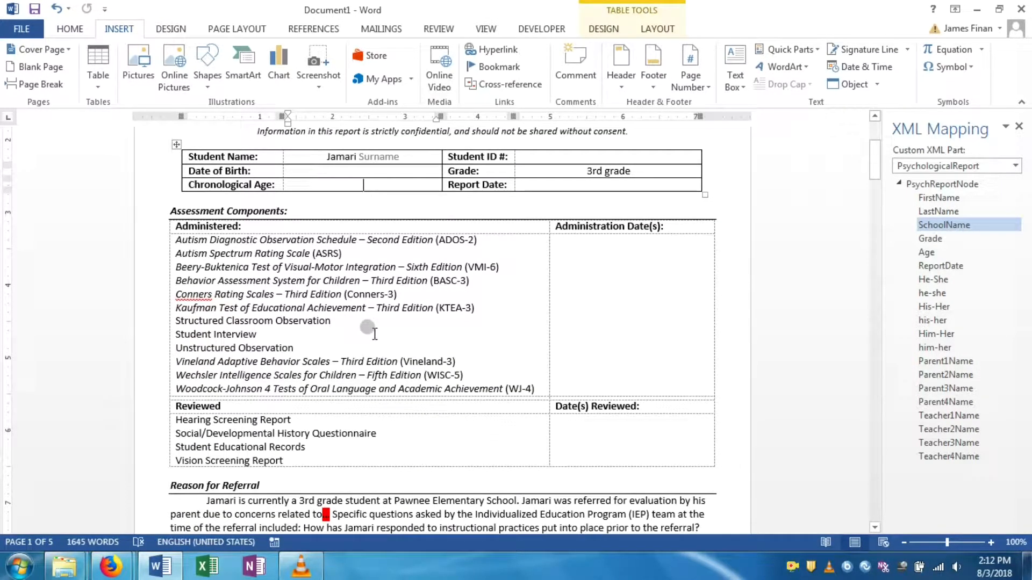
{"action": "scroll", "coordinate": [371, 328], "scroll_direction": "up", "scroll_amount": 3}
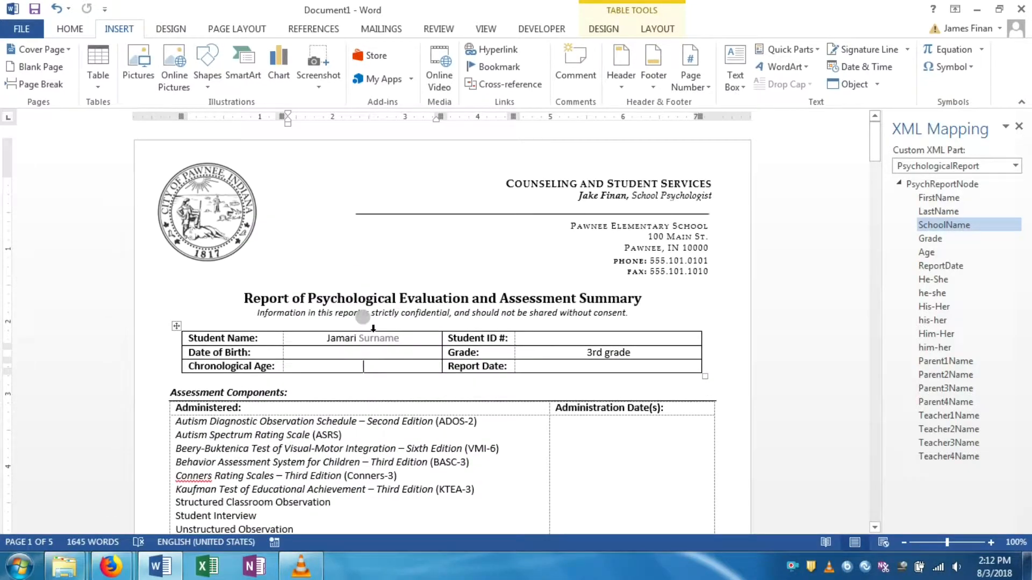
{"action": "scroll", "coordinate": [373, 327], "scroll_direction": "down", "scroll_amount": 20}
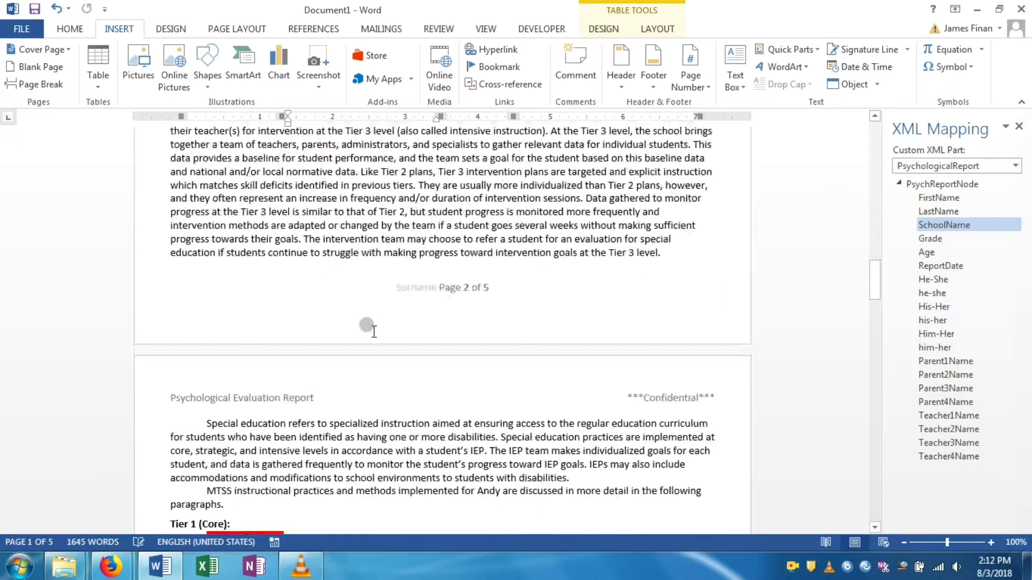
{"action": "scroll", "coordinate": [372, 327], "scroll_direction": "up", "scroll_amount": 20}
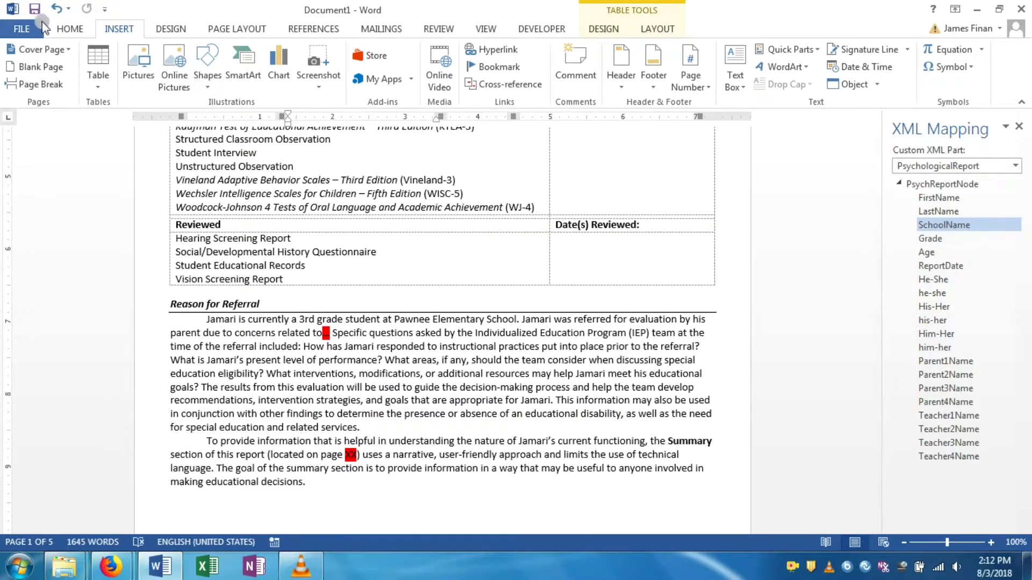
Undo the test field entries and the insertion of the Parent Request building block
{"action": "left_click", "coordinate": [57, 10]}
{"action": "left_click", "coordinate": [56, 10]}
{"action": "left_click", "coordinate": [56, 9]}
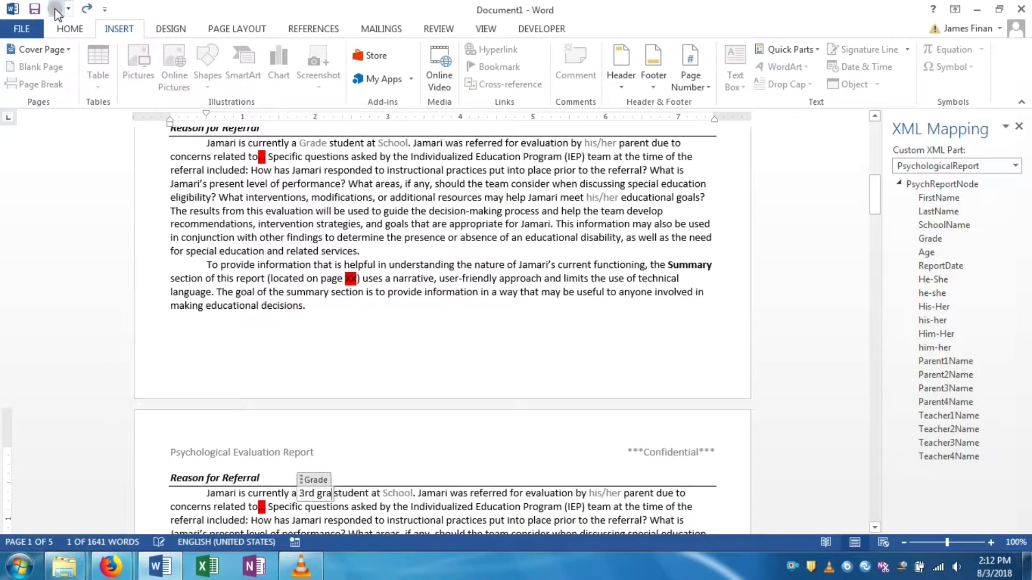
{"action": "left_click", "coordinate": [56, 10]}
{"action": "left_click", "coordinate": [57, 10]}
{"action": "left_click", "coordinate": [57, 10]}
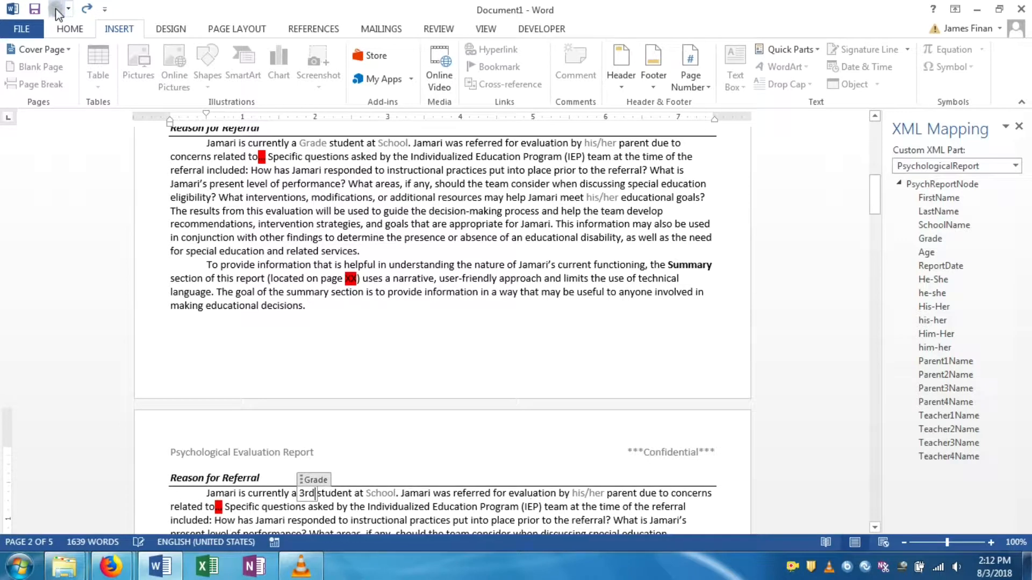
{"action": "left_click", "coordinate": [57, 10]}
{"action": "left_click", "coordinate": [56, 9]}
{"action": "left_click", "coordinate": [56, 9]}
{"action": "left_click", "coordinate": [56, 10]}
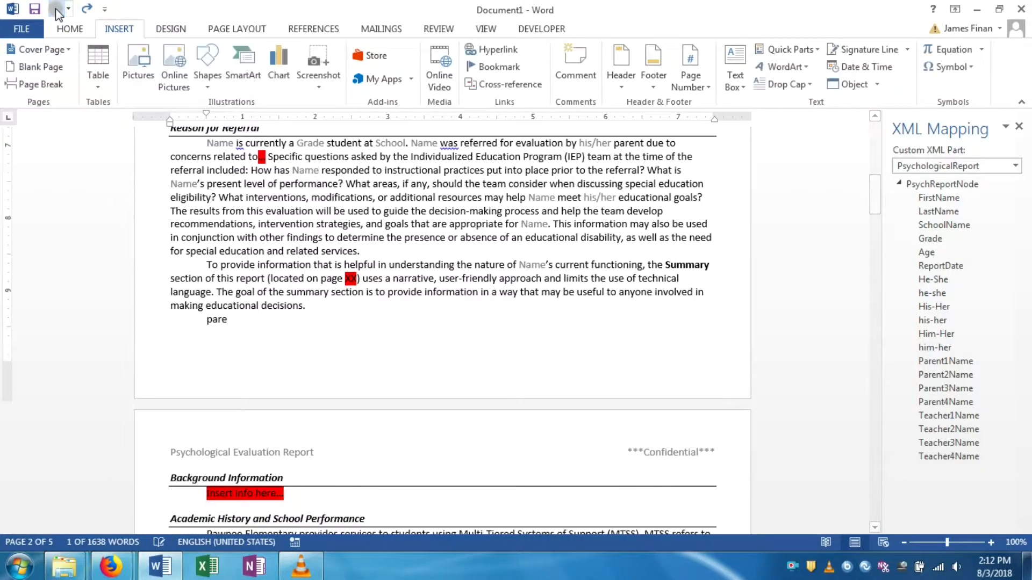
{"action": "left_click", "coordinate": [56, 9]}
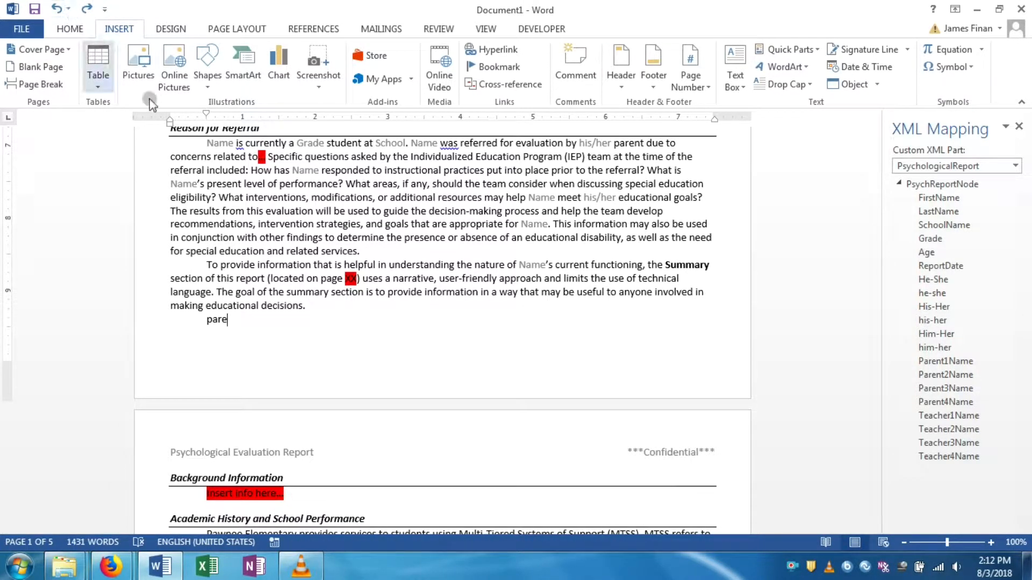
Review the report's field placeholders from the Reason for Referral section through the last page and back to the student information table
{"action": "left_click", "coordinate": [290, 210]}
{"action": "left_click", "coordinate": [218, 142]}
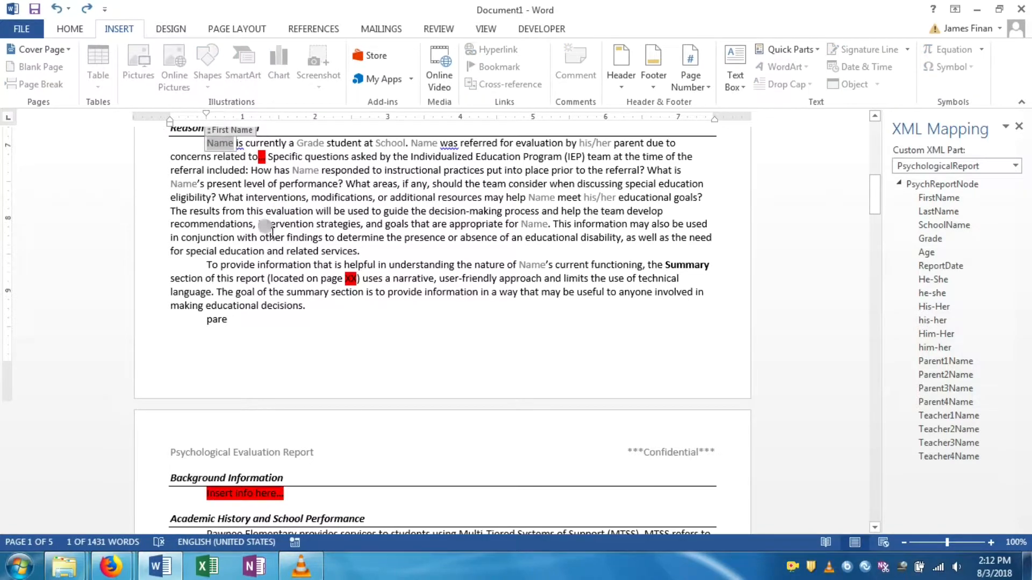
{"action": "scroll", "coordinate": [295, 297], "scroll_direction": "down", "scroll_amount": 20}
{"action": "scroll", "coordinate": [299, 295], "scroll_direction": "down", "scroll_amount": 20}
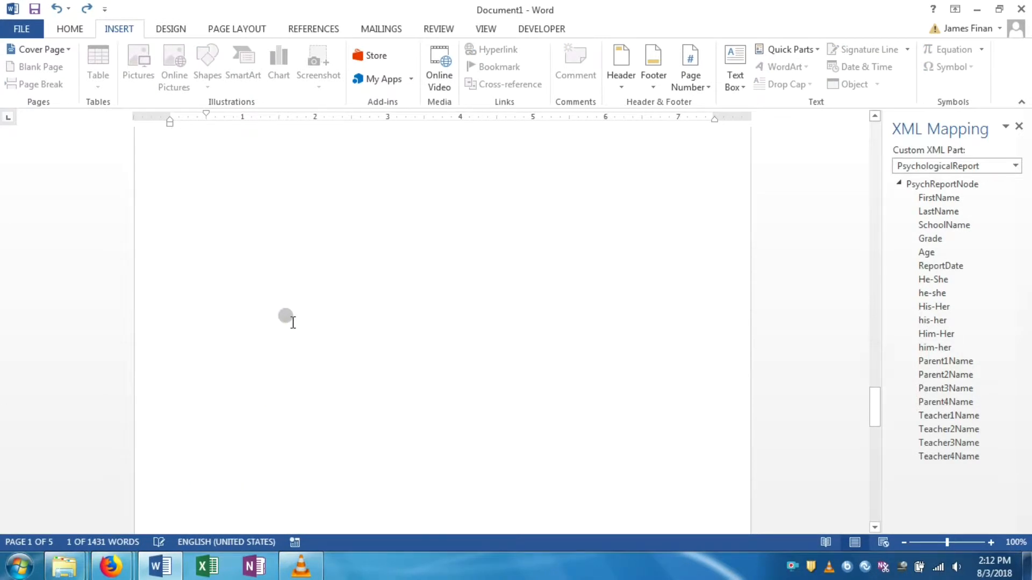
{"action": "scroll", "coordinate": [292, 322], "scroll_direction": "up", "scroll_amount": 20}
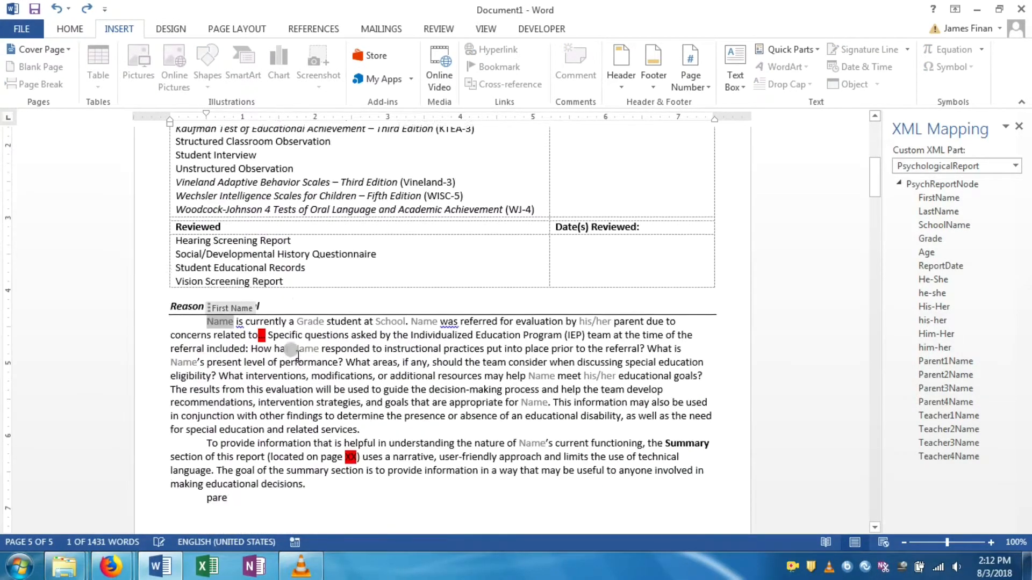
{"action": "scroll", "coordinate": [297, 395], "scroll_direction": "down", "scroll_amount": 10}
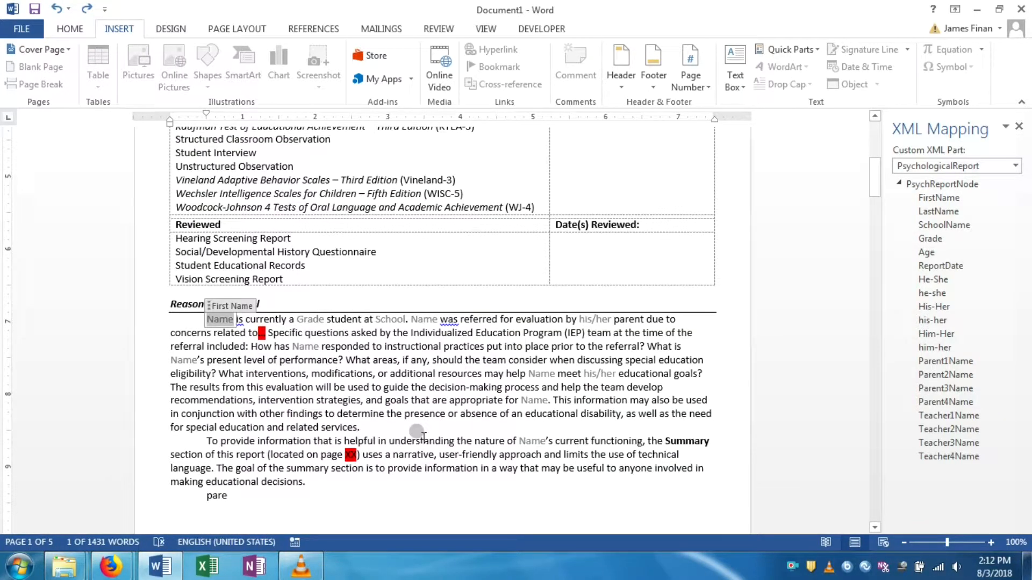
{"action": "left_click", "coordinate": [422, 375]}
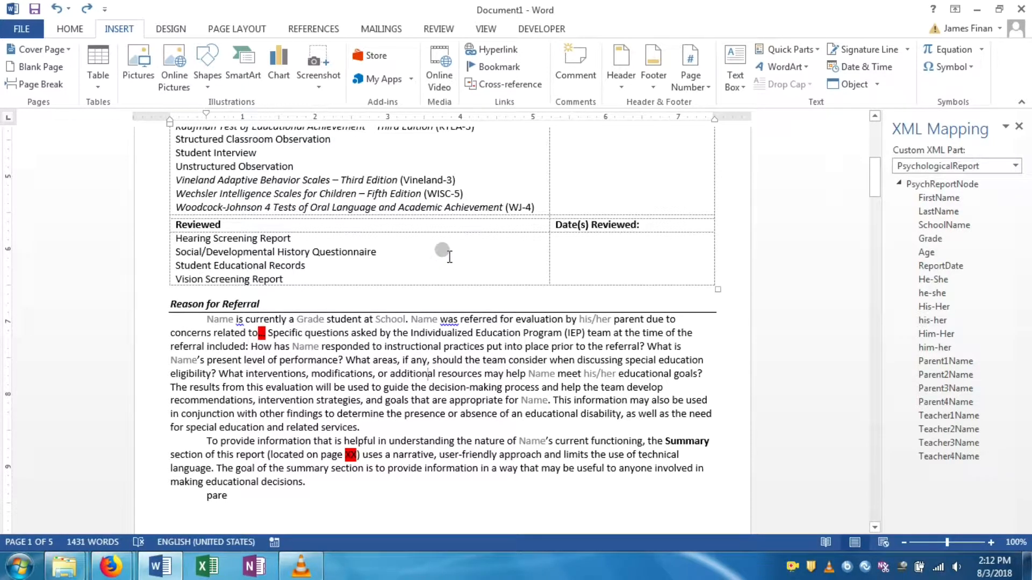
{"action": "scroll", "coordinate": [648, 408], "scroll_direction": "up", "scroll_amount": 5}
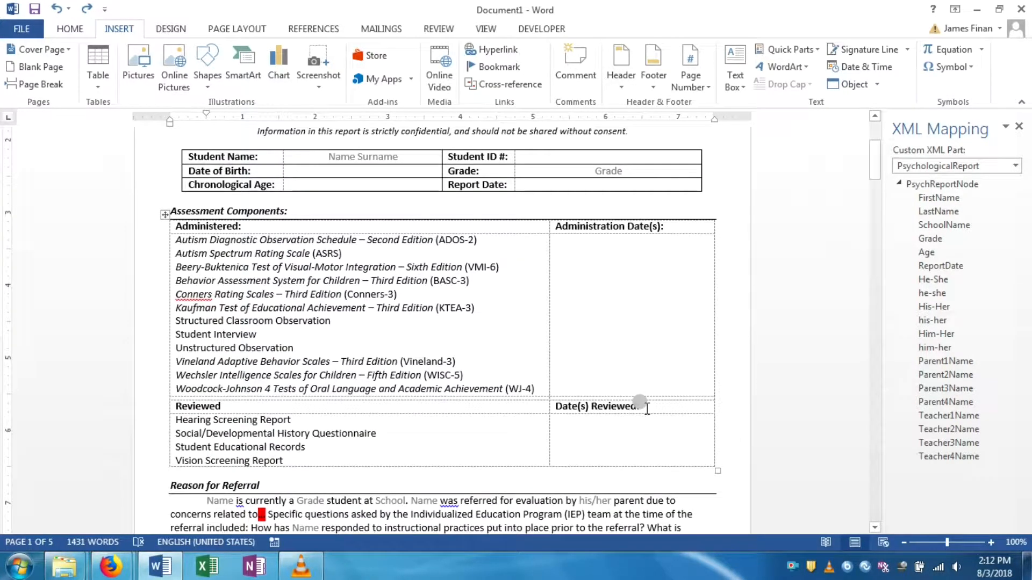